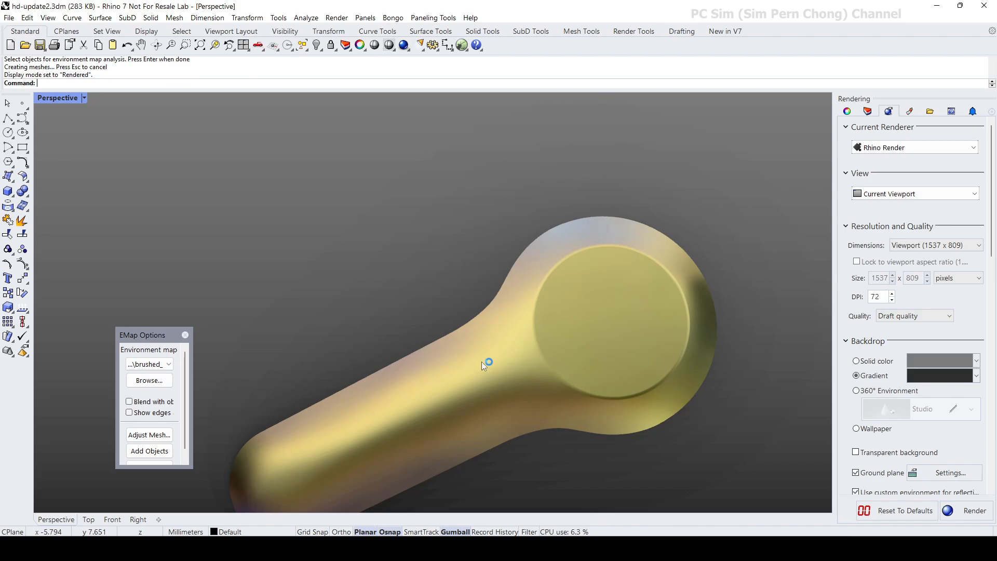
pyautogui.keyDown('shift'); pyautogui.moveTo(481, 361); pyautogui.dragTo(517, 304, button='right'); pyautogui.keyUp('shift')
pyautogui.keyDown('shift'); pyautogui.moveTo(587, 429); pyautogui.dragTo(598, 409, button='right'); pyautogui.keyUp('shift')
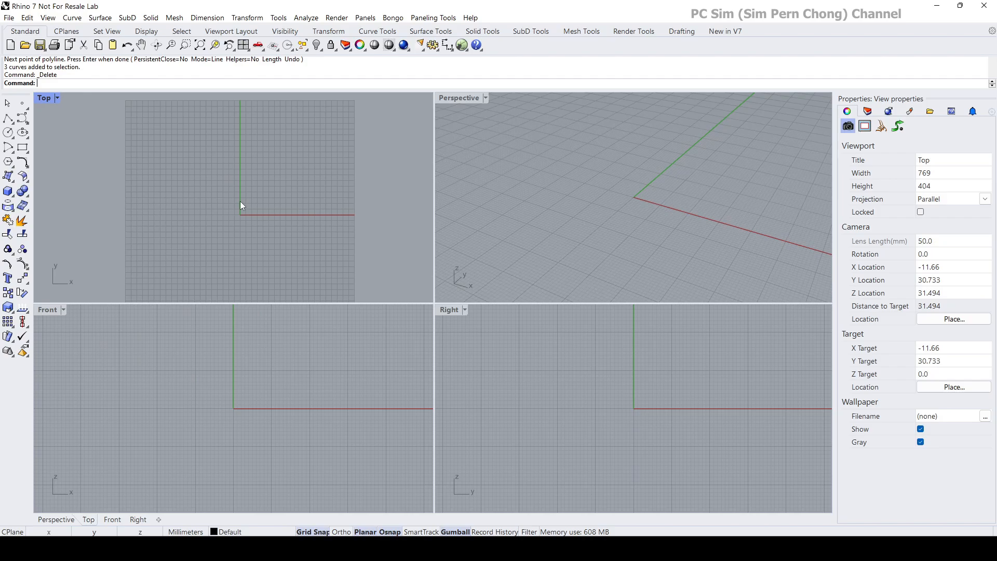
# Step: Draw a vertical polyline along the Y axis through the origin in the maximized Top view, extending on both sides of the X axis
pyautogui.doubleClick(47, 97)
pyautogui.moveTo(389, 295); pyautogui.dragTo(363, 322, button='right')
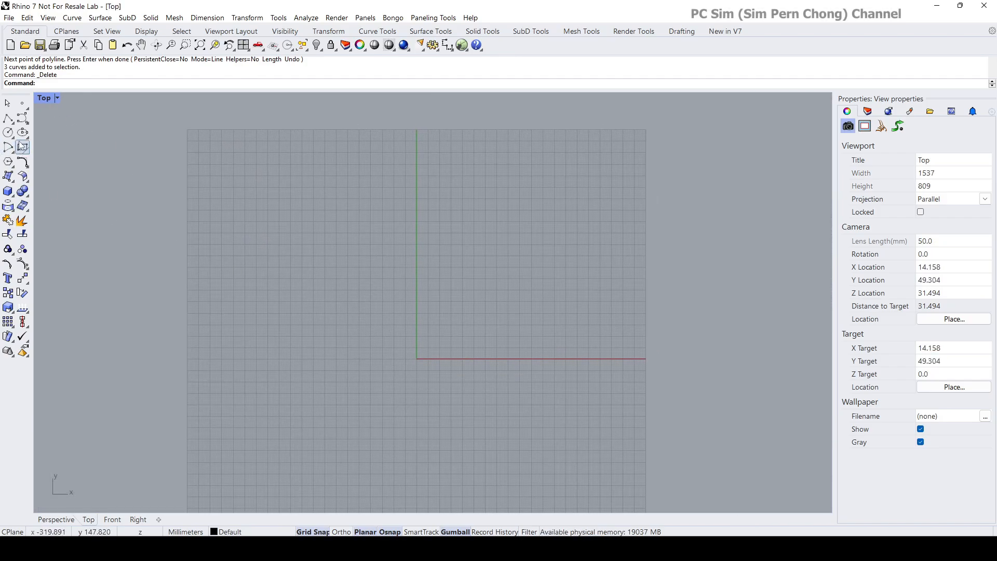
pyautogui.click(7, 118)
pyautogui.scroll(2, 463, 257)
pyautogui.scroll(1, 455, 245)
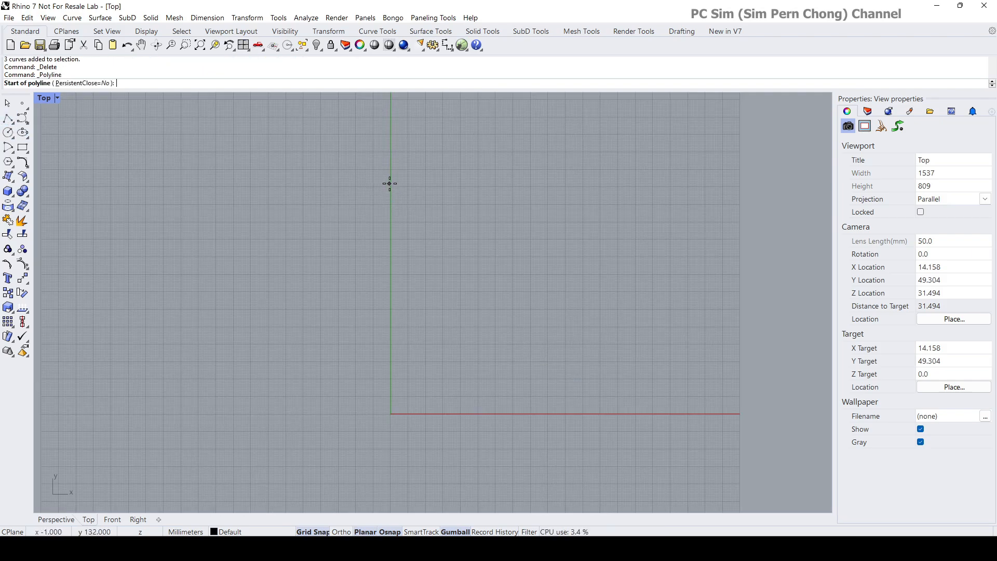
pyautogui.click(391, 181)
pyautogui.scroll(-6, 399, 295)
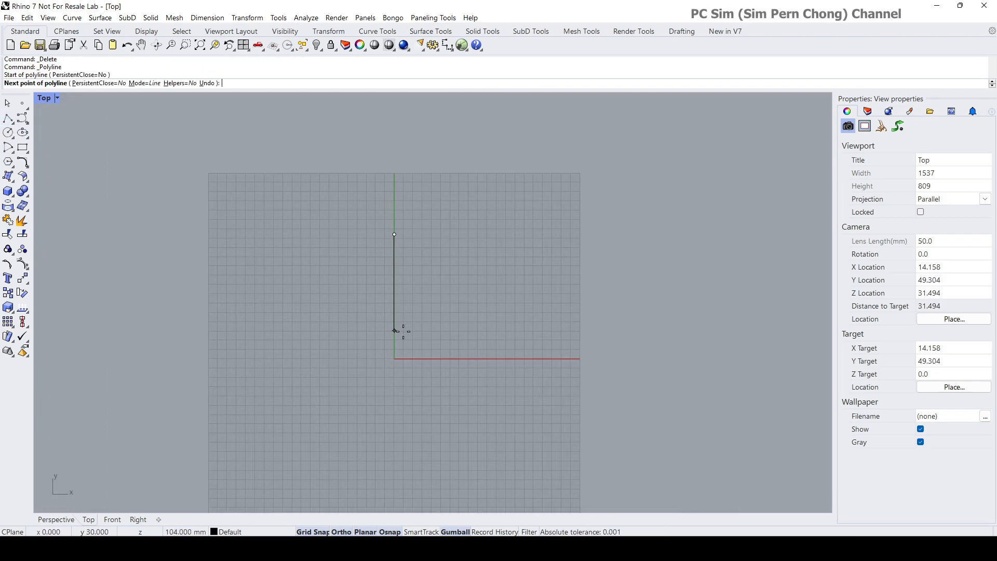
pyautogui.keyDown('shift'); pyautogui.moveTo(391, 427); pyautogui.dragTo(420, 365, button='right'); pyautogui.keyUp('shift')
pyautogui.click(421, 403)
pyautogui.press('Return')
pyautogui.scroll(4, 426, 348)
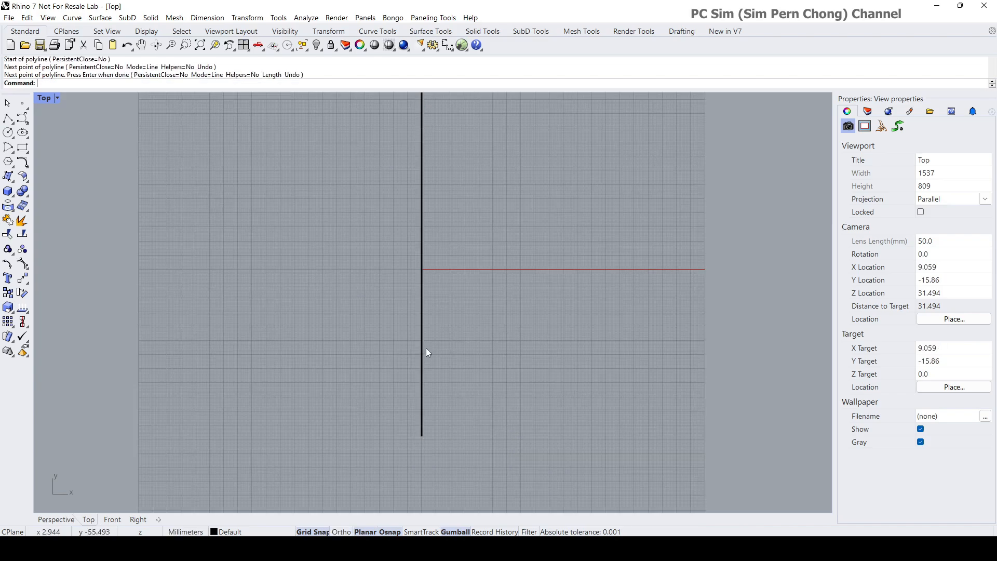
# Step: Draw a horizontal polyline along the X axis that crosses the vertical line at the origin
pyautogui.press('Return')
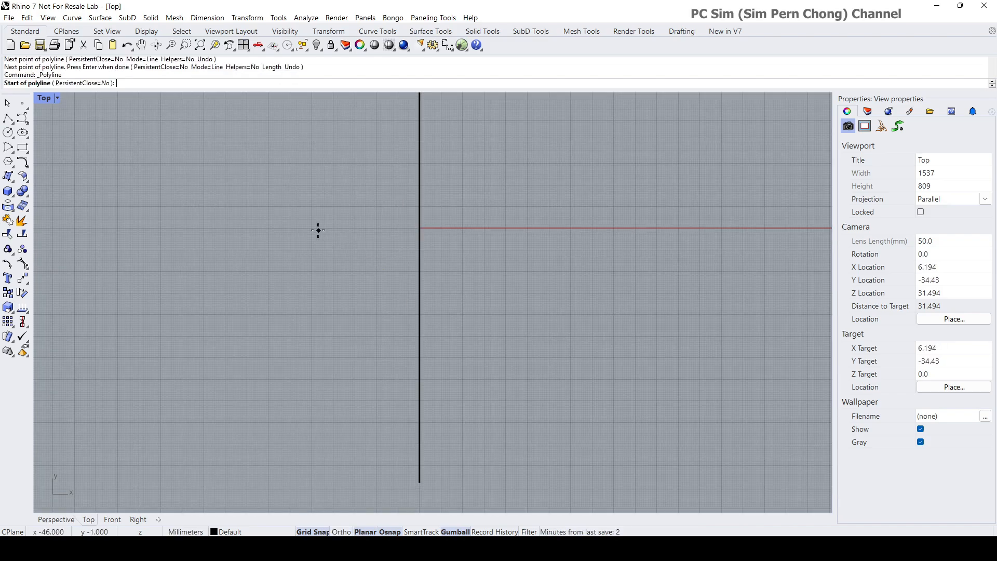
pyautogui.click(308, 228)
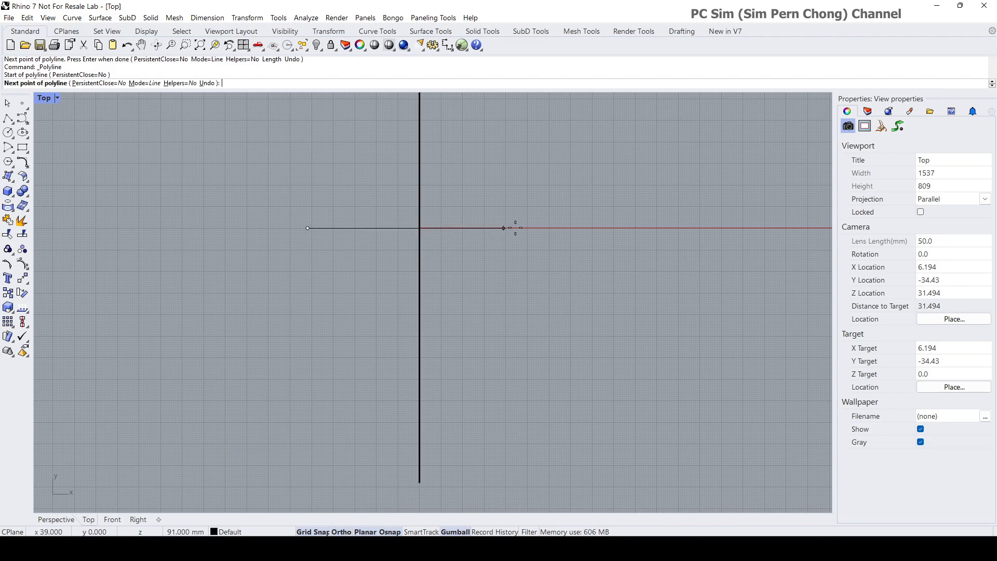
pyautogui.click(590, 228)
pyautogui.press('Return')
pyautogui.scroll(-3, 572, 260)
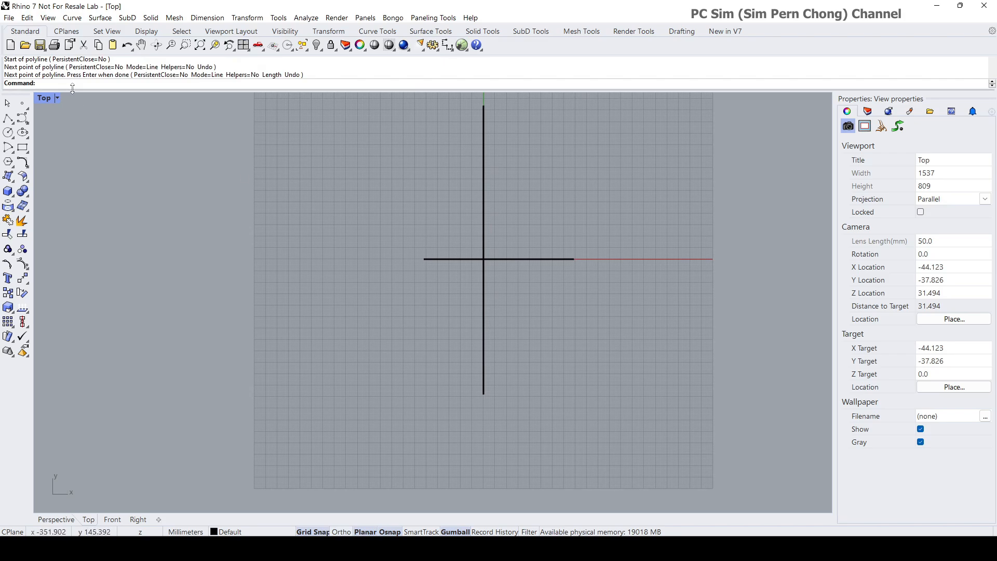
# Step: Offset the horizontal line by 45 mm to its upper side
pyautogui.write('Off')
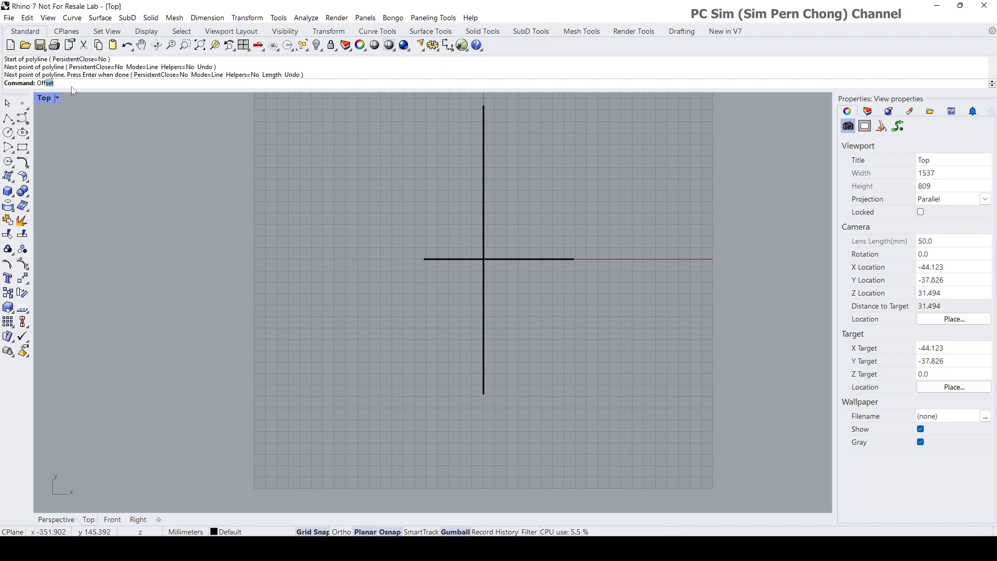
pyautogui.write('set')
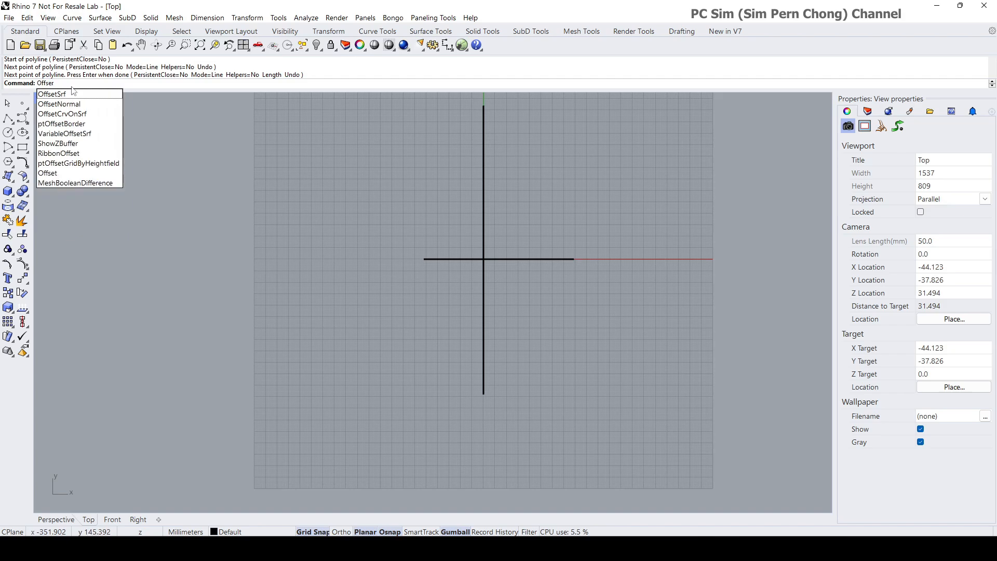
pyautogui.press('BackSpace')
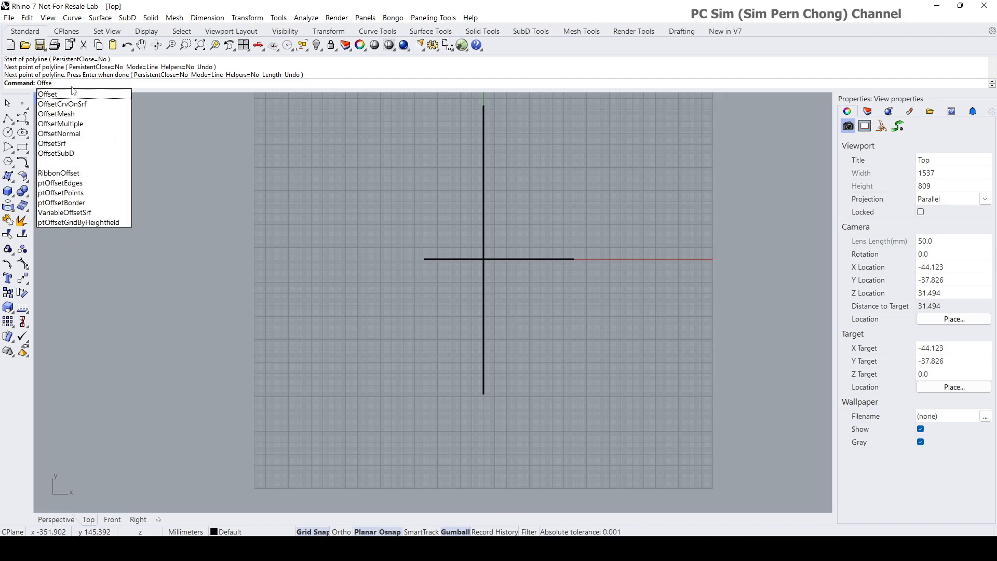
pyautogui.click(71, 95)
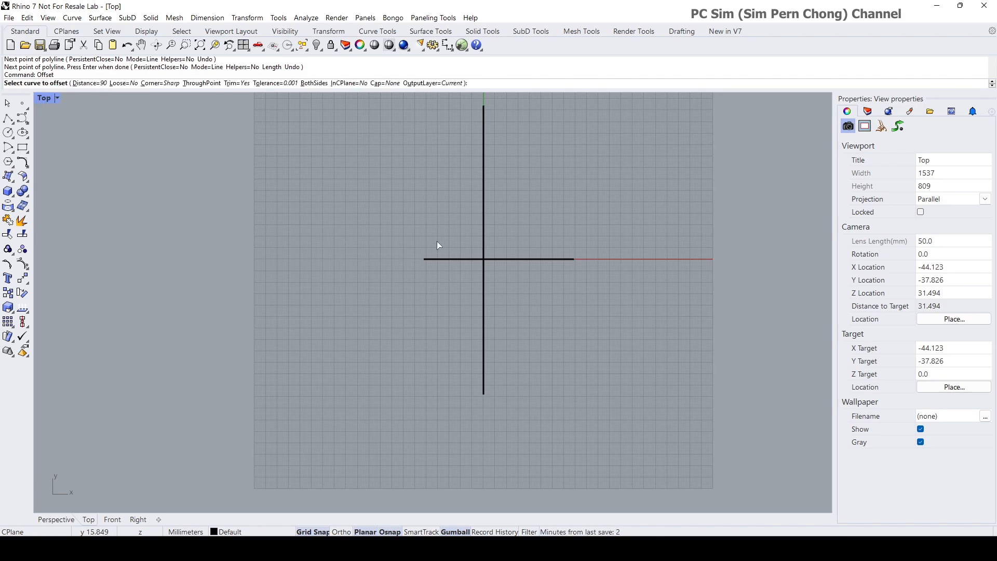
pyautogui.click(89, 83)
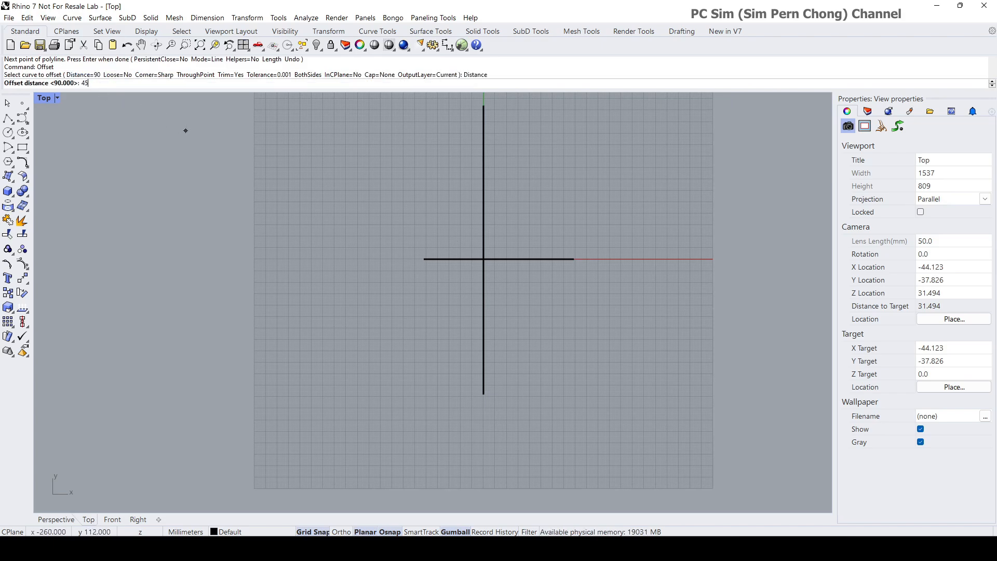
pyautogui.press('Return')
pyautogui.click(438, 259)
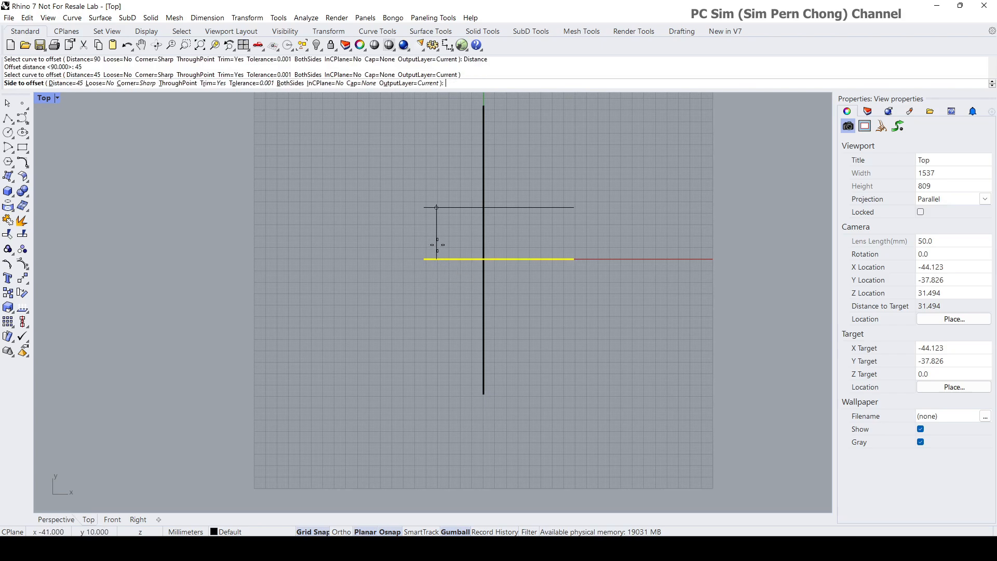
pyautogui.click(439, 237)
# Step: Offset the original horizontal line by 45 mm to its lower side
pyautogui.press('Return')
pyautogui.click(445, 259)
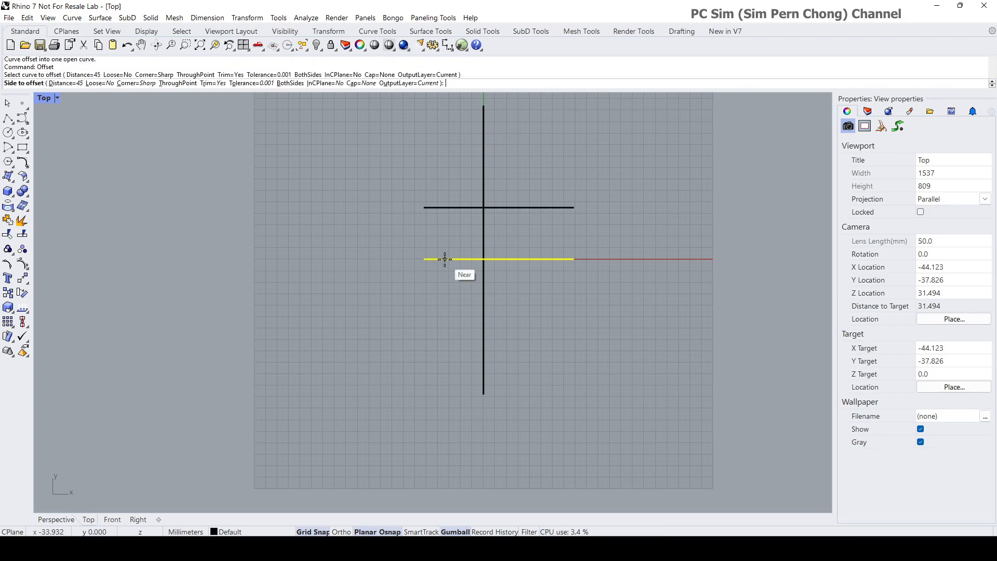
pyautogui.click(452, 287)
pyautogui.scroll(3, 462, 289)
pyautogui.scroll(-1, 453, 281)
pyautogui.moveTo(453, 281); pyautogui.dragTo(431, 302, button='right')
pyautogui.scroll(-2, 409, 233)
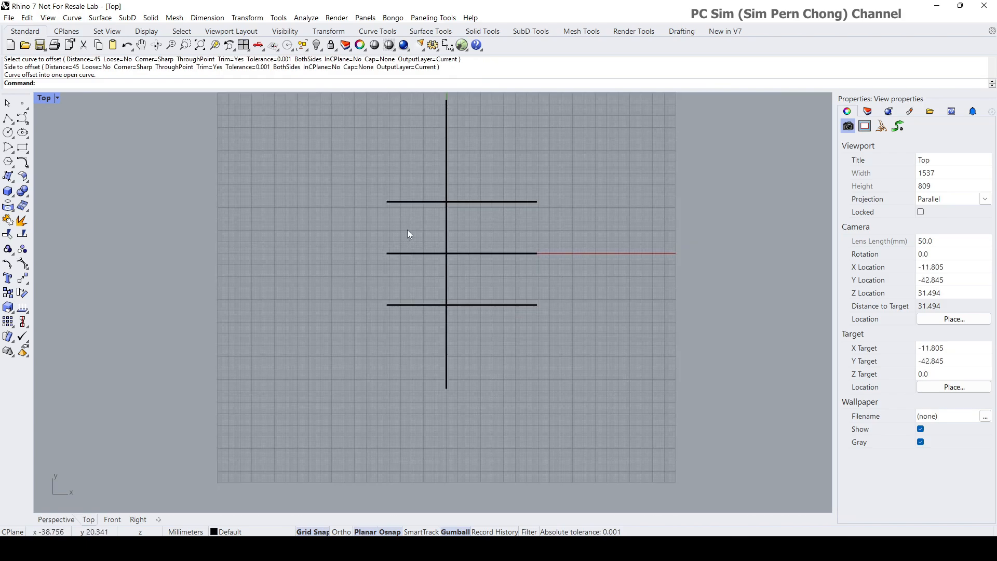
# Step: Move all three horizontal lines sideways along X so they are roughly centred on the vertical line
pyautogui.moveTo(543, 187); pyautogui.dragTo(489, 336)
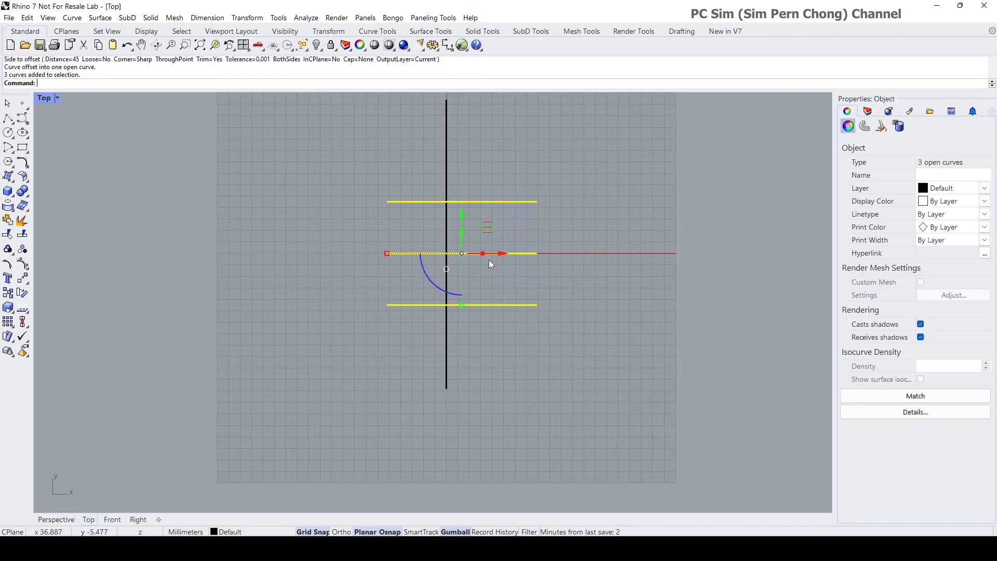
pyautogui.moveTo(491, 254)
pyautogui.mouseDown()
pyautogui.moveTo(472, 254)
pyautogui.moveTo(483, 256)
pyautogui.mouseUp()
pyautogui.scroll(10, 465, 219)
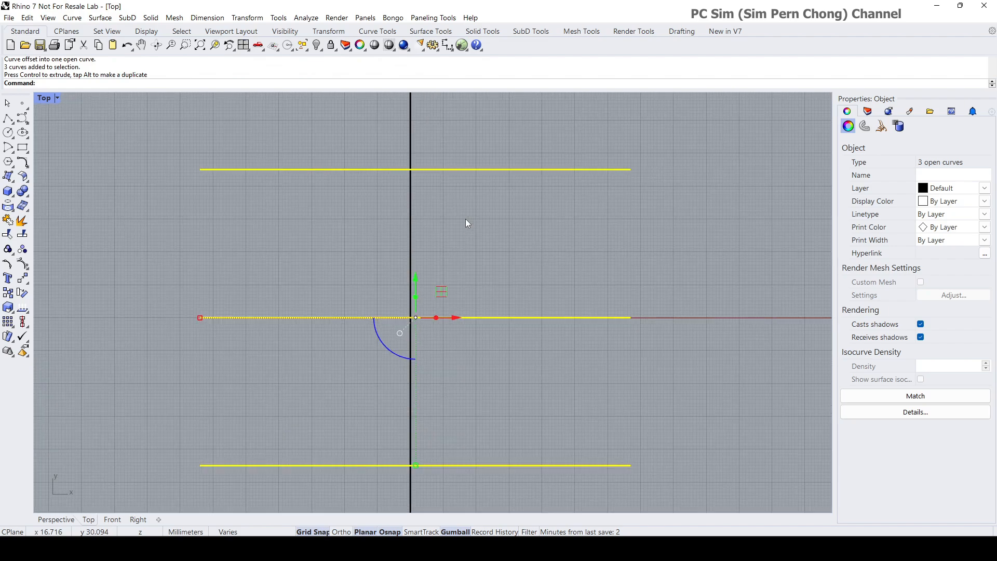
pyautogui.click(465, 219)
pyautogui.scroll(-4, 466, 219)
pyautogui.moveTo(465, 219); pyautogui.dragTo(457, 241, button='right')
# Step: Scale the vertical line shorter so it extends only a little beyond the upper and lower horizontal lines
pyautogui.click(421, 270)
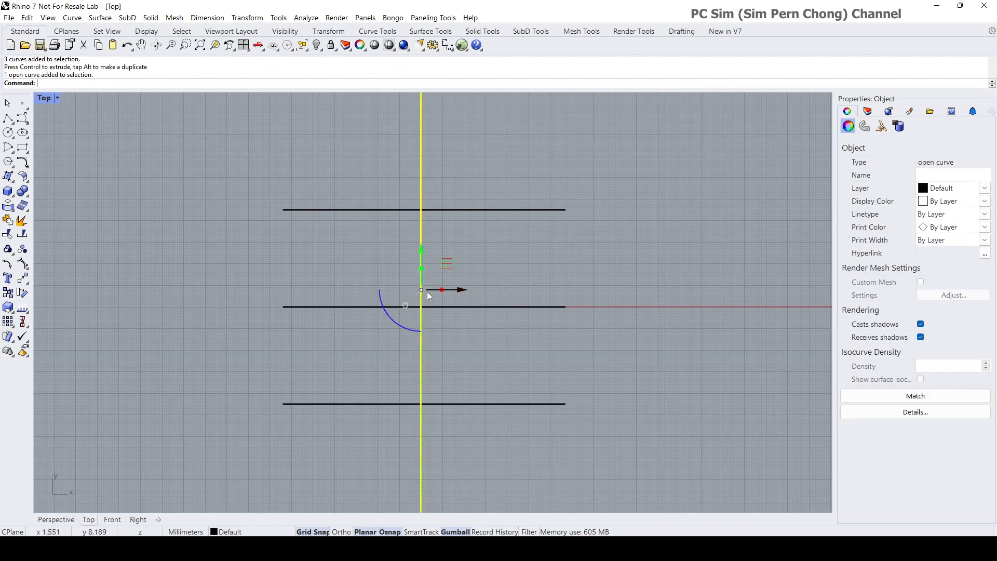
pyautogui.scroll(-6, 432, 336)
pyautogui.moveTo(426, 457); pyautogui.dragTo(427, 393)
pyautogui.scroll(6, 441, 281)
pyautogui.click(440, 281)
pyautogui.moveTo(440, 281); pyautogui.dragTo(434, 219, button='right')
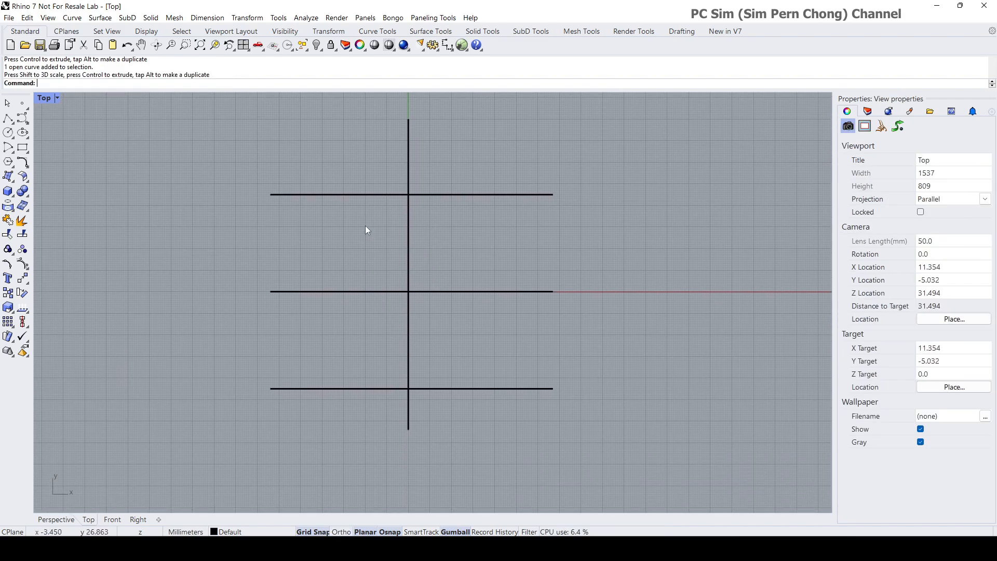
# Step: Insert the top-view.jpg picture in the Top view, placed freehand over the outer ends of the horizontal lines
pyautogui.click(8, 176)
pyautogui.moveTo(77, 172); pyautogui.dragTo(131, 200)
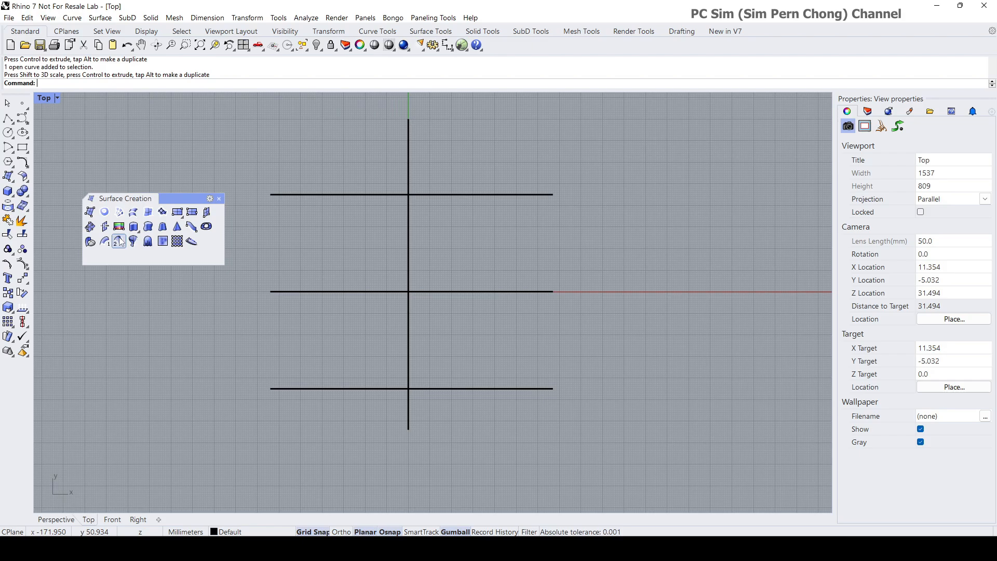
pyautogui.click(119, 227)
pyautogui.click(126, 120)
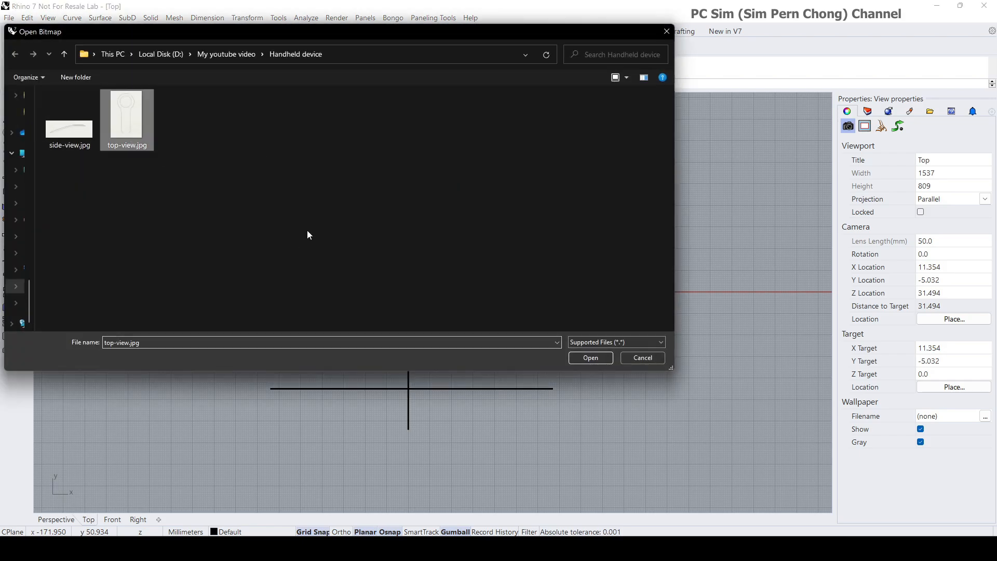
pyautogui.click(591, 357)
pyautogui.click(480, 359)
pyautogui.click(619, 223)
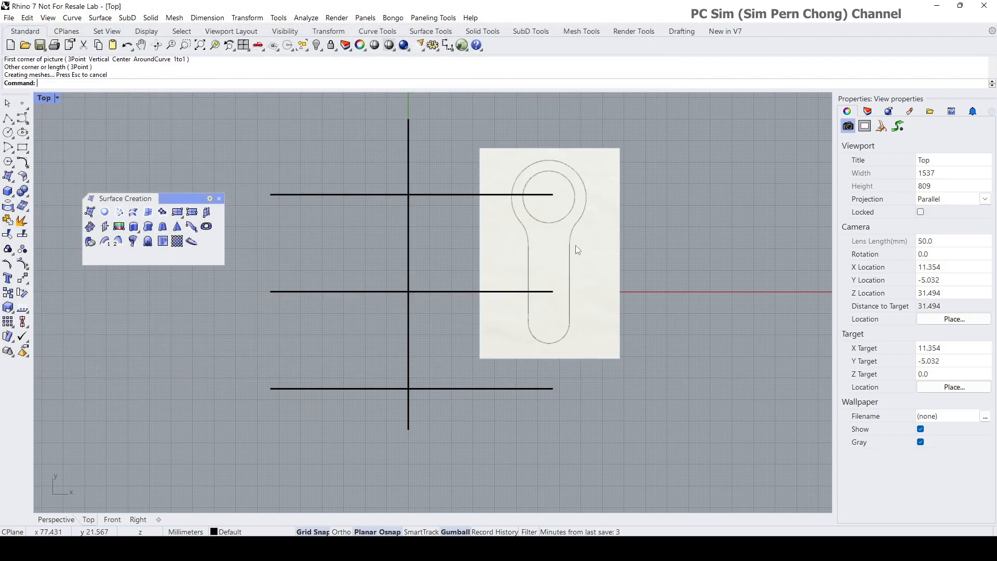
# Step: Move the top-view picture onto the centre of the guide lines and display its material settings
pyautogui.moveTo(559, 261); pyautogui.dragTo(435, 302)
pyautogui.click(864, 126)
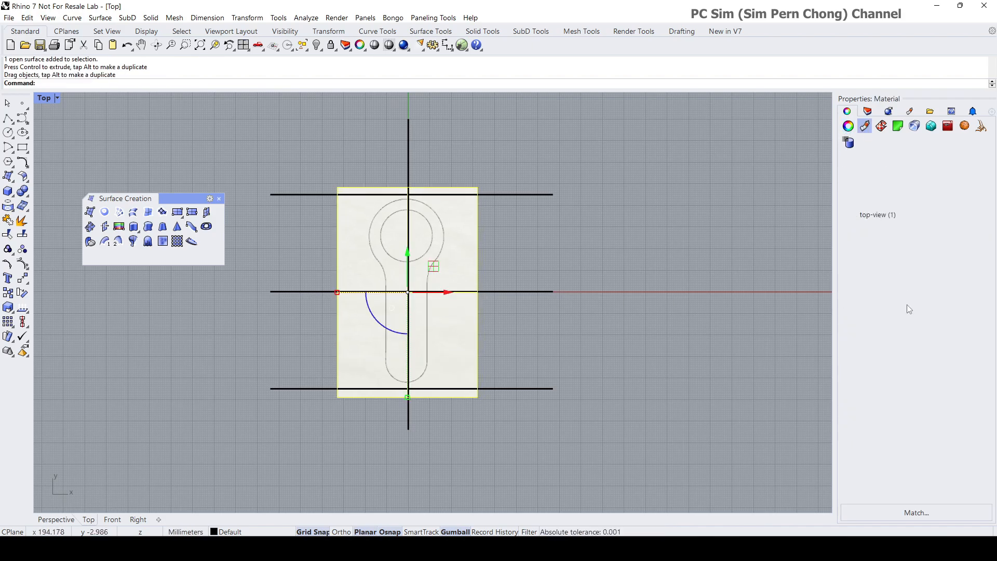
pyautogui.scroll(2, 435, 307)
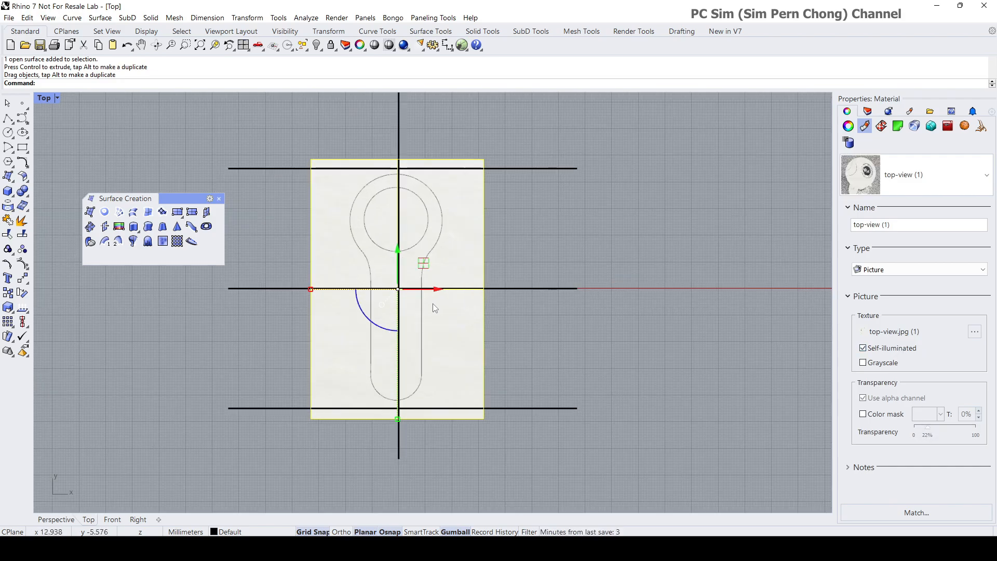
# Step: Enlarge the picture uniformly so its outline spans the outer horizontal lines, and centre it on the vertical line with Grid Snap off
pyautogui.moveTo(311, 292); pyautogui.dragTo(306, 292)
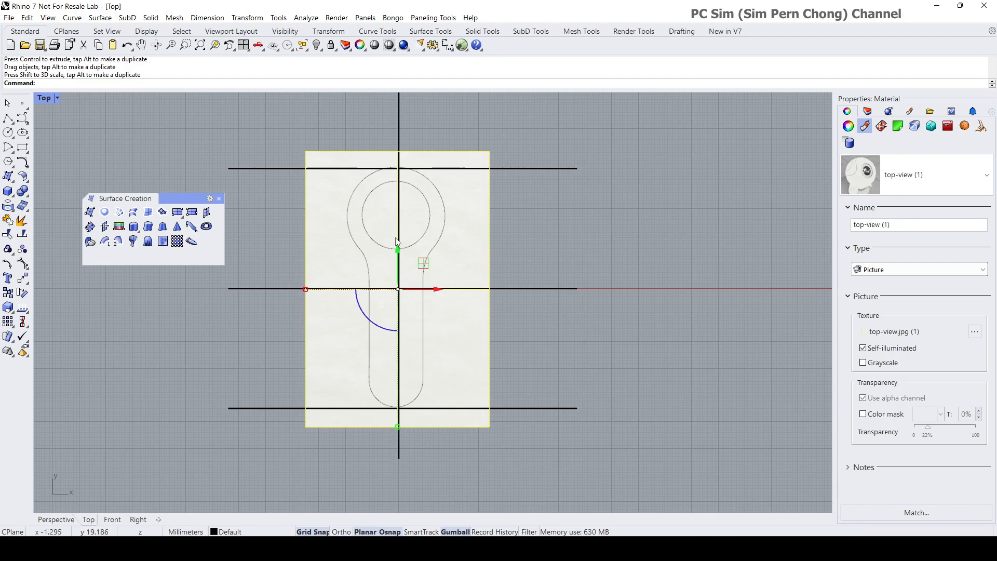
pyautogui.moveTo(397, 248); pyautogui.dragTo(397, 249)
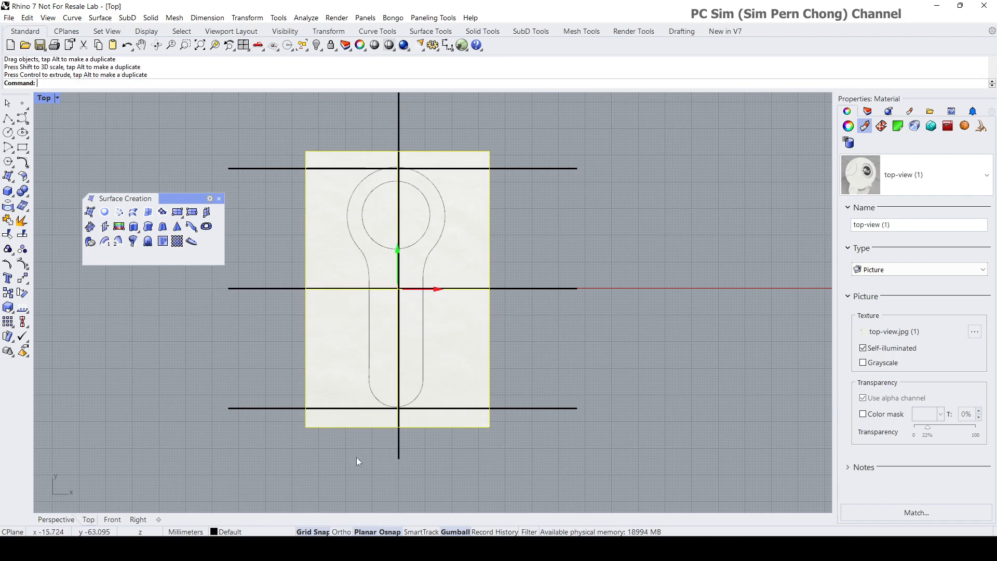
pyautogui.click(319, 532)
pyautogui.scroll(3, 388, 423)
pyautogui.moveTo(441, 222); pyautogui.dragTo(445, 222)
pyautogui.scroll(-2, 483, 219)
pyautogui.moveTo(483, 219); pyautogui.dragTo(481, 272, button='right')
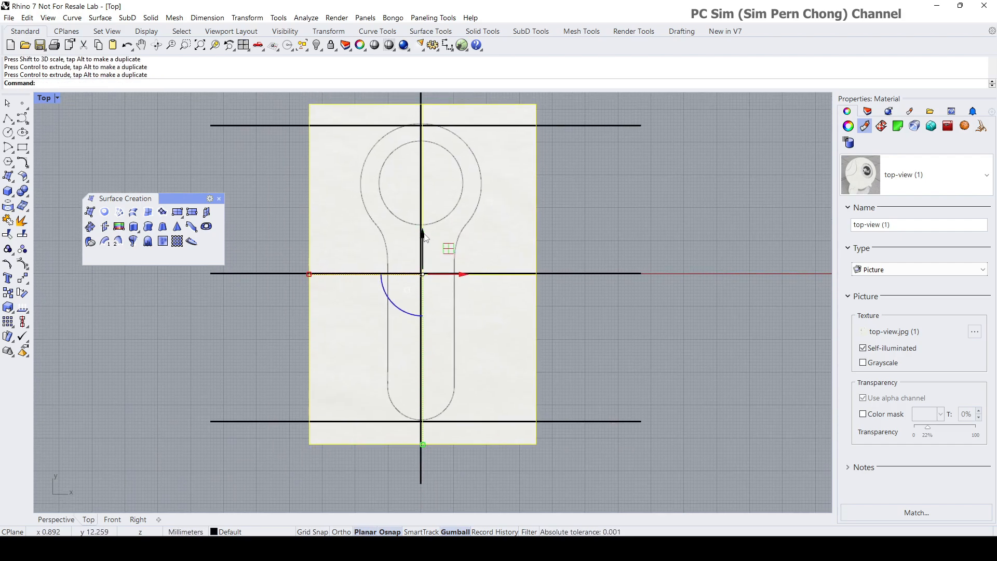
# Step: Fine-tune the picture's vertical position and uniform scale so the device outline touches the upper and lower horizontal lines
pyautogui.moveTo(425, 236); pyautogui.dragTo(422, 246)
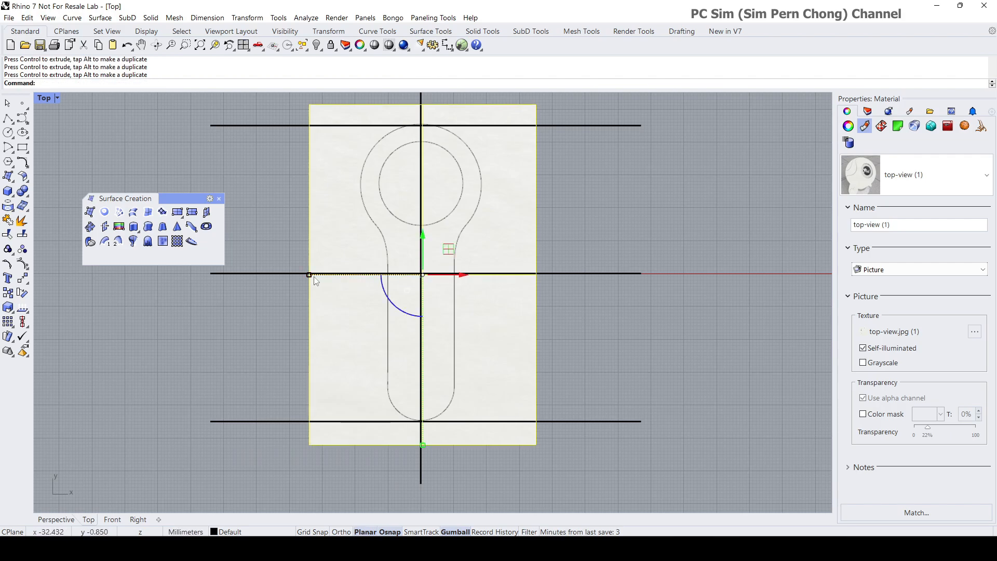
pyautogui.moveTo(309, 276); pyautogui.dragTo(310, 276)
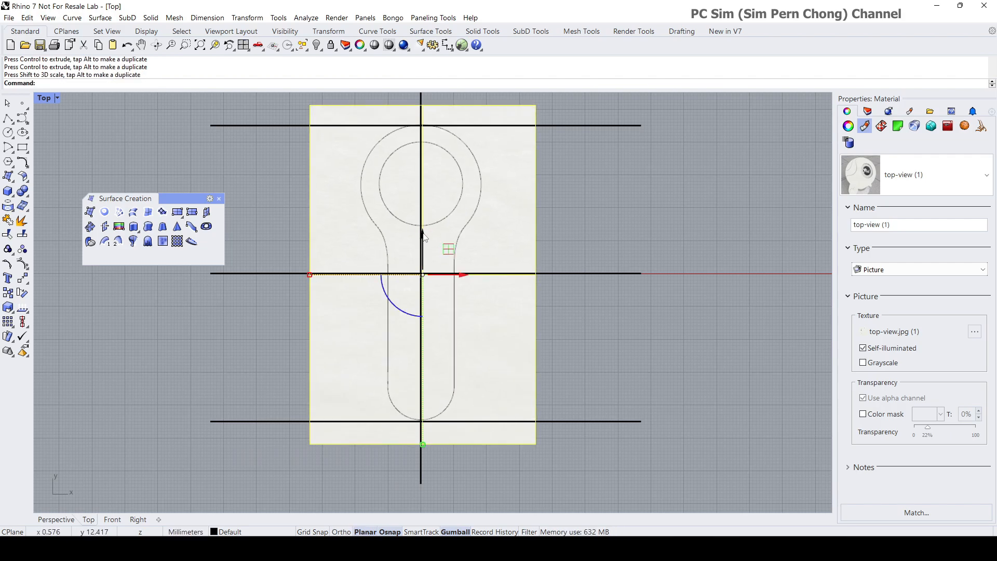
pyautogui.moveTo(423, 236); pyautogui.dragTo(423, 232)
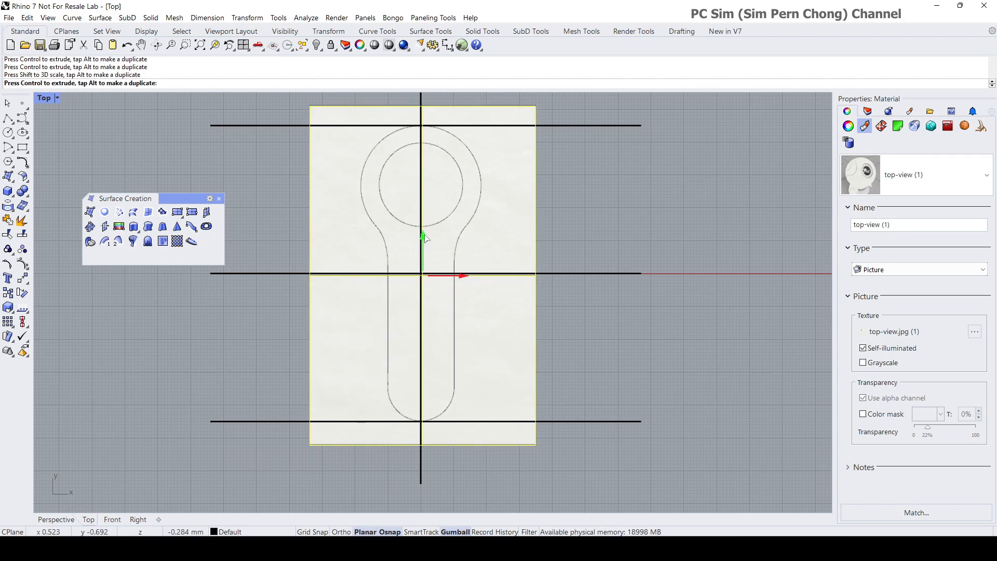
pyautogui.click(602, 224)
# Step: Place point objects in the Perspective view where the lengthwise centre line crosses the two outer horizontal guide lines
pyautogui.doubleClick(46, 98)
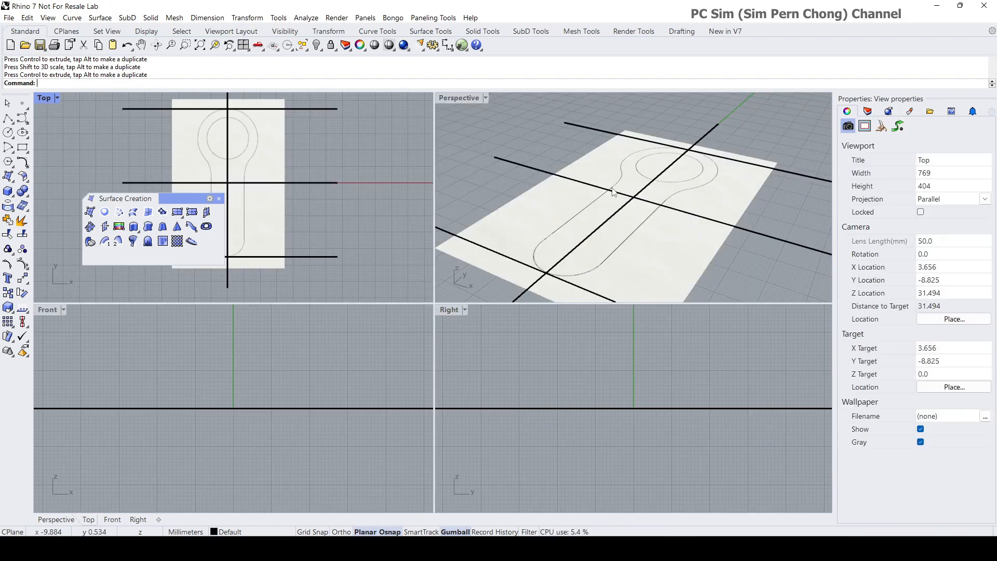
pyautogui.doubleClick(459, 100)
pyautogui.scroll(-6, 466, 149)
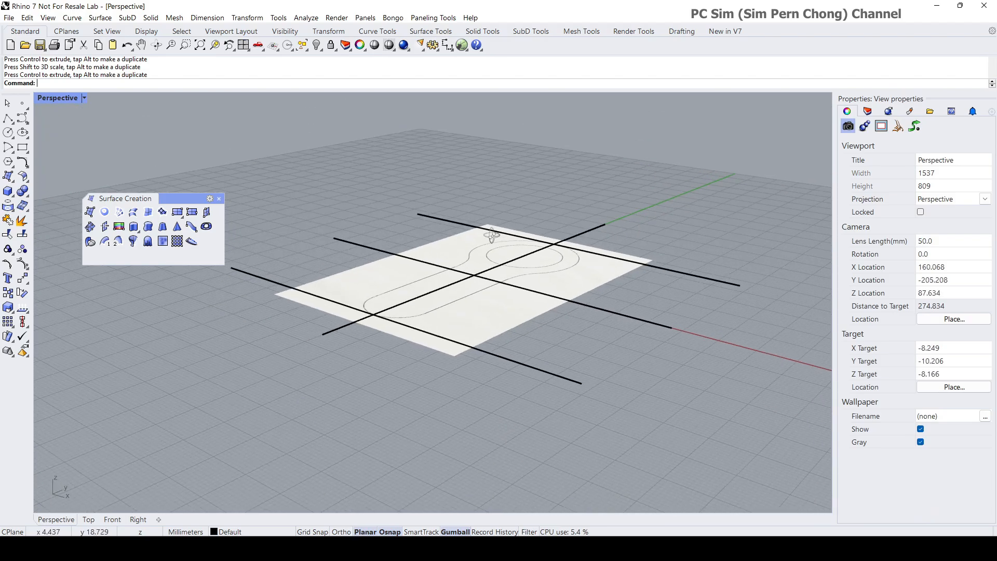
pyautogui.click(23, 103)
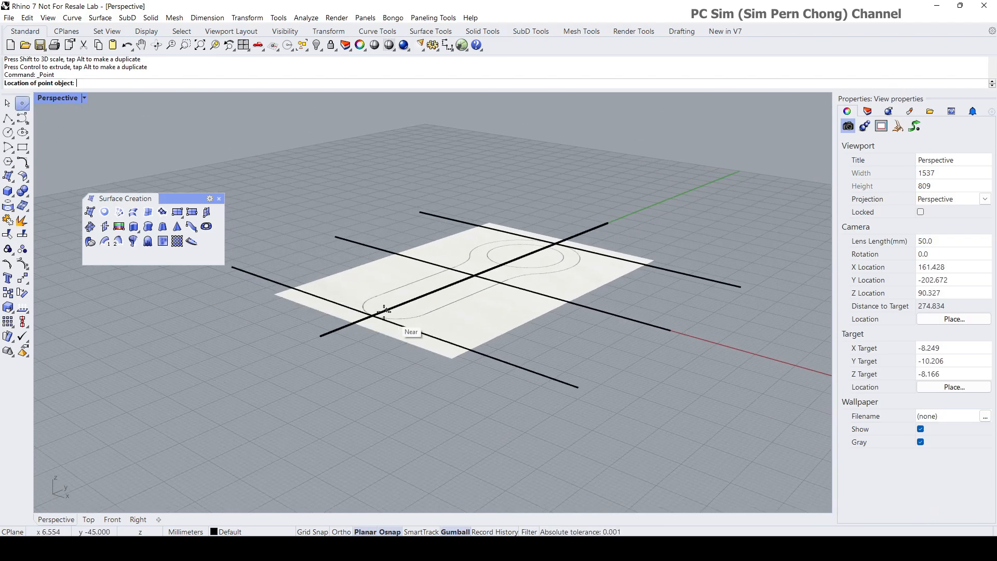
pyautogui.click(372, 315)
pyautogui.rightClick(569, 296)
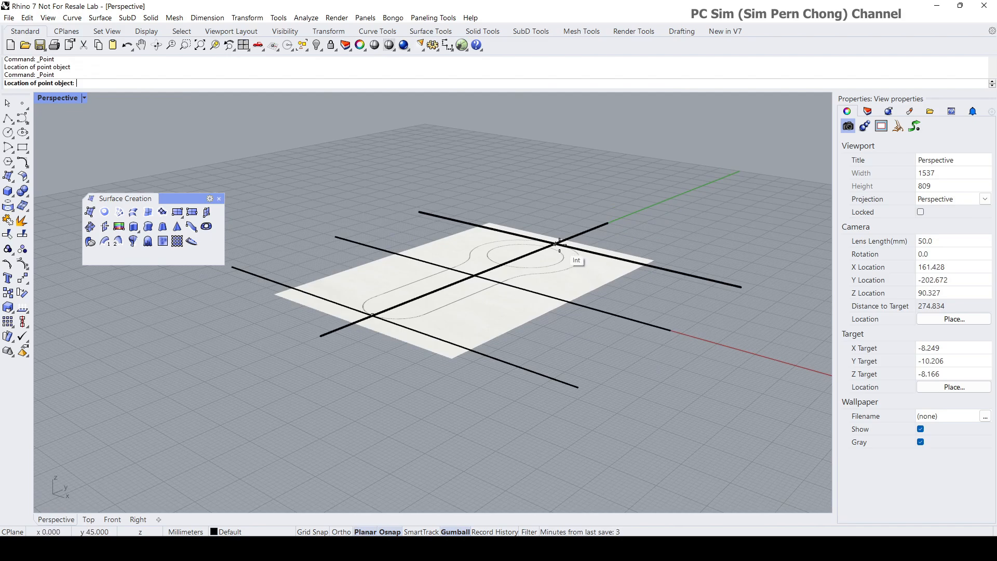
pyautogui.click(555, 243)
pyautogui.click(374, 316)
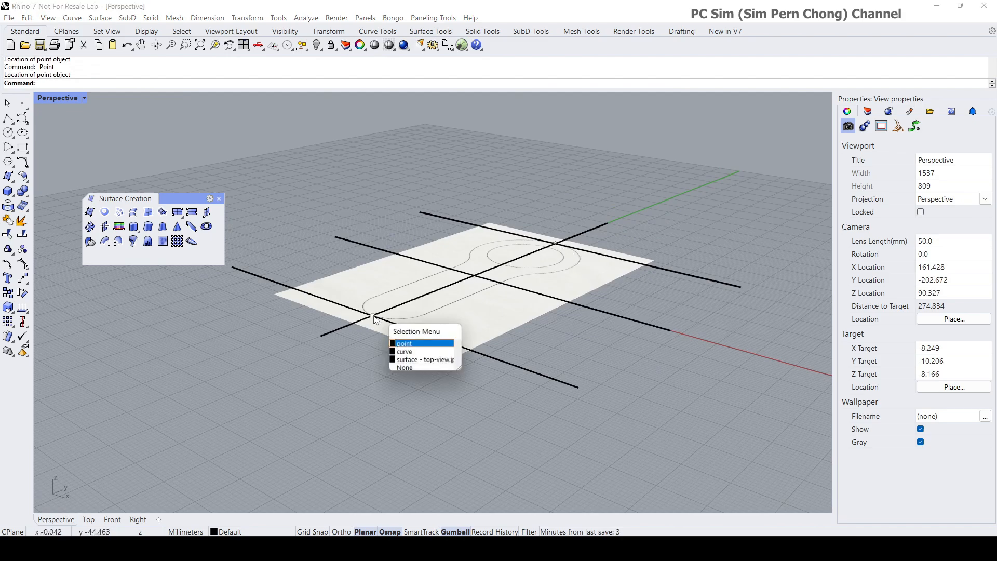
pyautogui.click(403, 345)
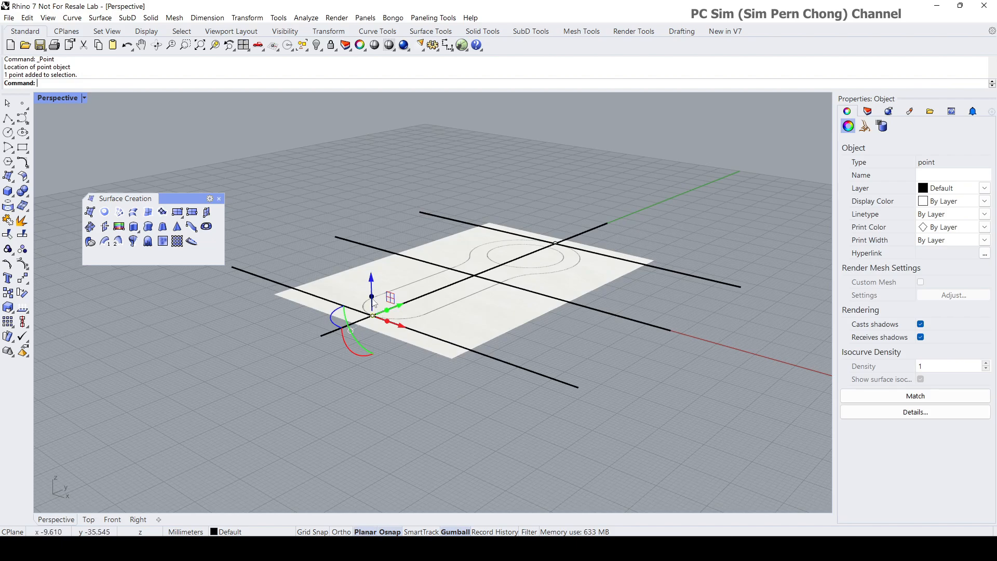
pyautogui.keyDown('shift'); pyautogui.moveTo(372, 296); pyautogui.dragTo(414, 278); pyautogui.keyUp('shift')
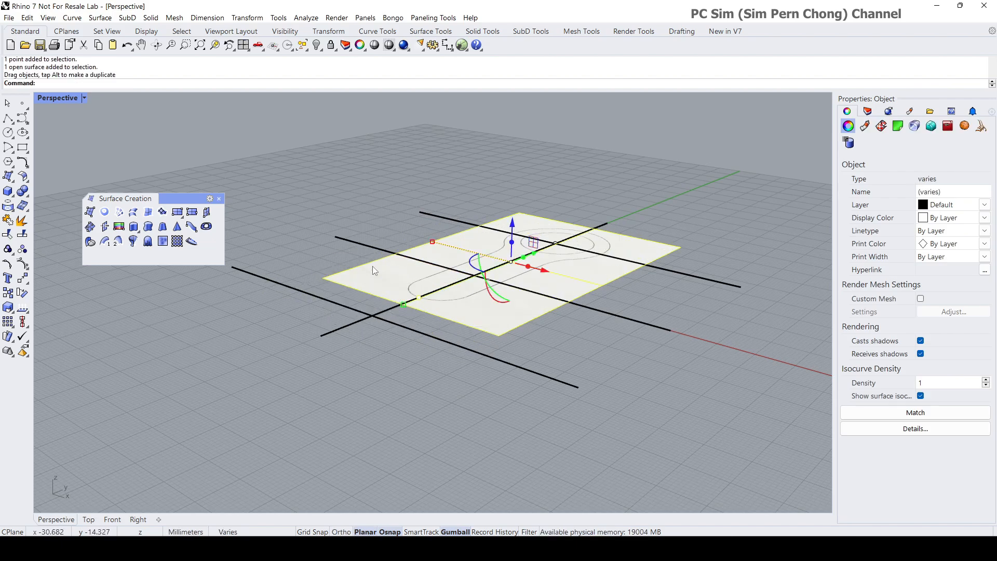
pyautogui.hotkey('ctrl', 'z')
# Step: Extrude the point at the handle end along Z in both directions into an upright guide line
pyautogui.click(374, 317)
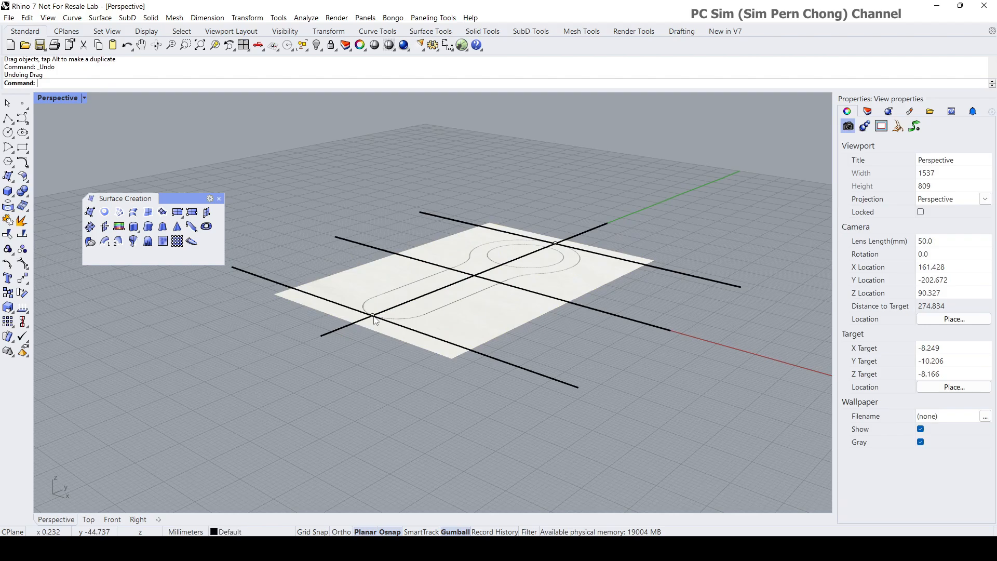
pyautogui.click(402, 342)
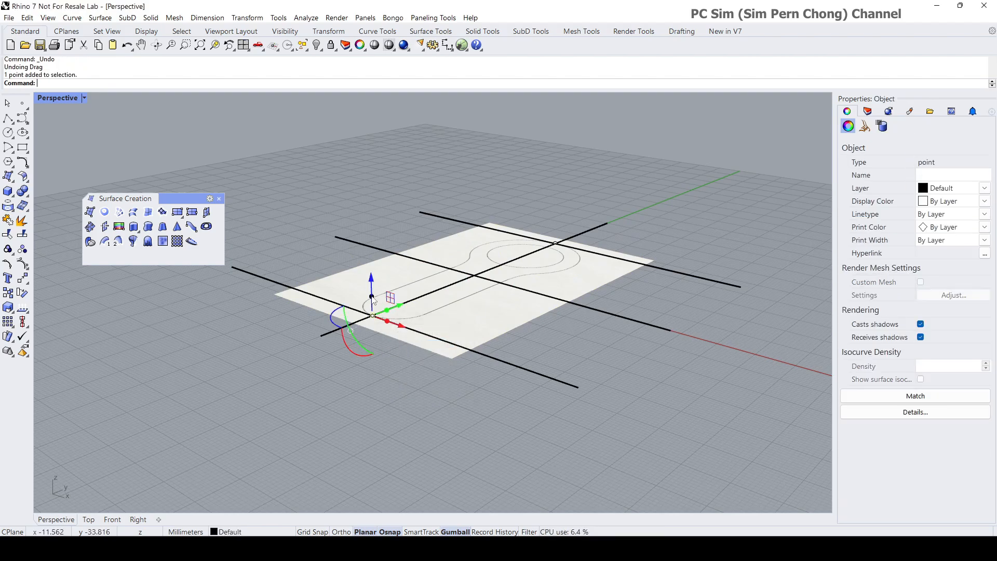
pyautogui.moveTo(372, 299); pyautogui.dragTo(367, 174)
pyautogui.moveTo(540, 188)
pyautogui.mouseDown(button='right')
pyautogui.moveTo(519, 191)
pyautogui.moveTo(551, 192)
pyautogui.mouseUp(button='right')
pyautogui.click(575, 190)
pyautogui.scroll(4, 564, 250)
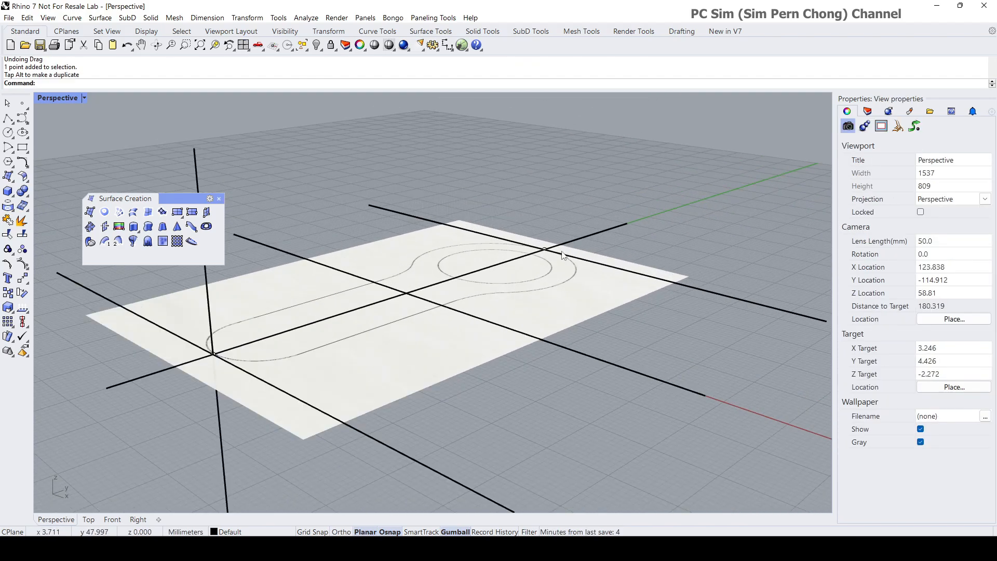
# Step: Extrude the point at the device's head end along Z in both directions into a second upright guide line
pyautogui.click(545, 252)
pyautogui.click(573, 277)
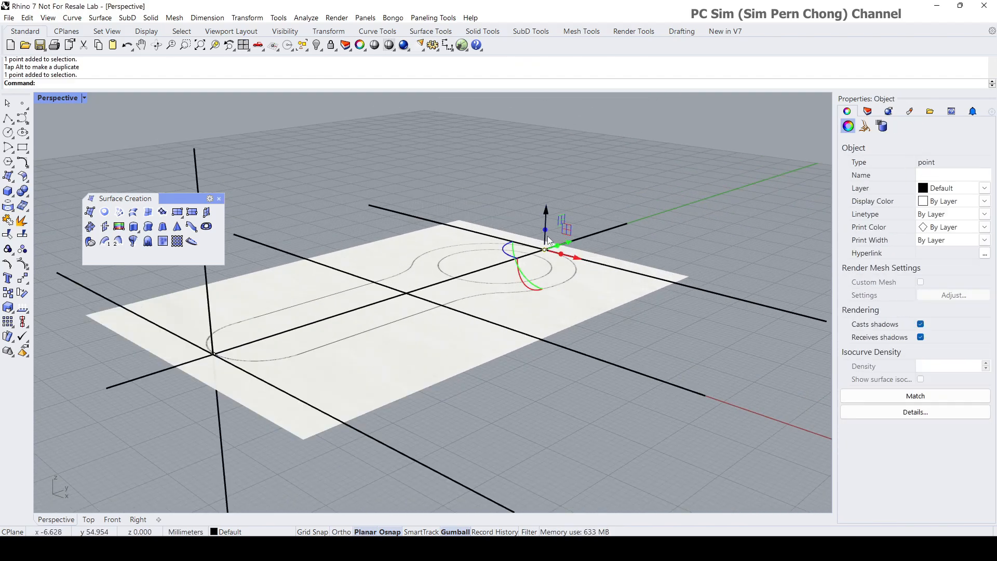
pyautogui.moveTo(546, 229); pyautogui.dragTo(549, 124)
# Step: Stretch the upright guide line at the head end slightly along Z
pyautogui.scroll(-5, 635, 188)
pyautogui.moveTo(684, 223); pyautogui.dragTo(626, 208, button='right')
pyautogui.click(624, 209)
pyautogui.click(616, 202)
pyautogui.moveTo(610, 309); pyautogui.dragTo(609, 330)
pyautogui.click(669, 337)
pyautogui.moveTo(669, 337); pyautogui.dragTo(710, 336, button='right')
pyautogui.moveTo(514, 325); pyautogui.dragTo(474, 310, button='right')
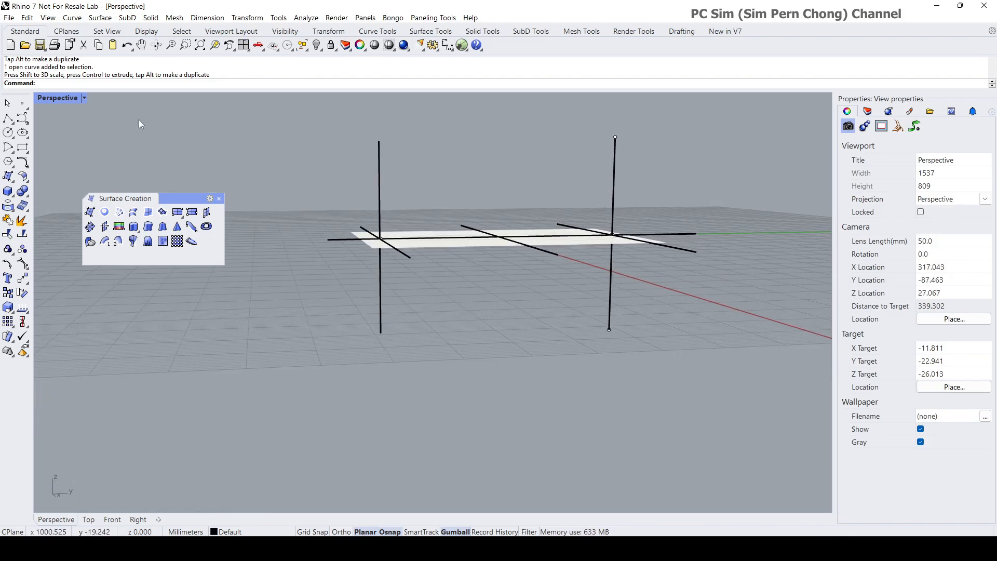
# Step: Insert the side-view.jpg picture in the maximized Right view, placed freehand below the horizontal guide line
pyautogui.doubleClick(67, 99)
pyautogui.doubleClick(444, 312)
pyautogui.scroll(-14, 444, 312)
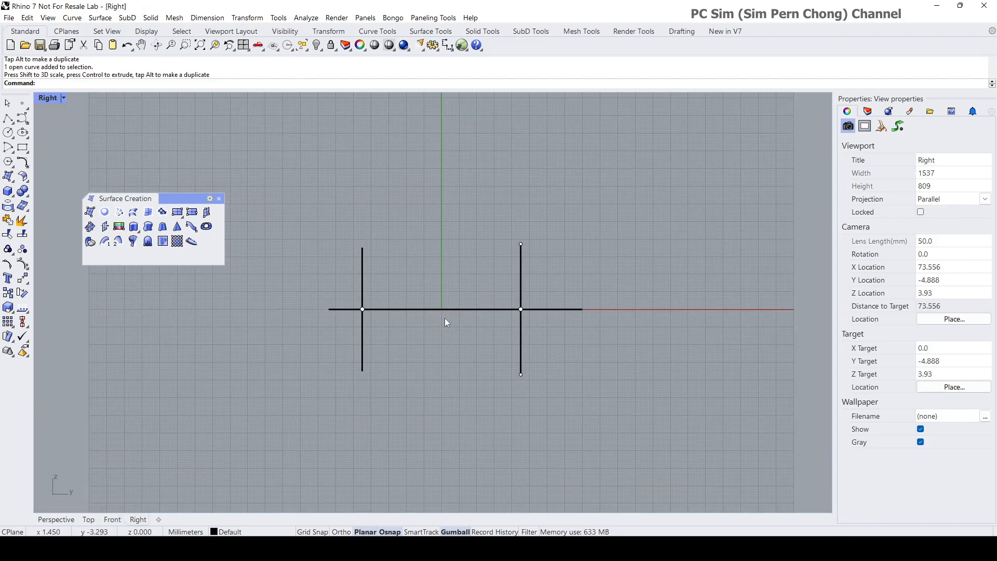
pyautogui.moveTo(445, 318); pyautogui.dragTo(446, 285, button='right')
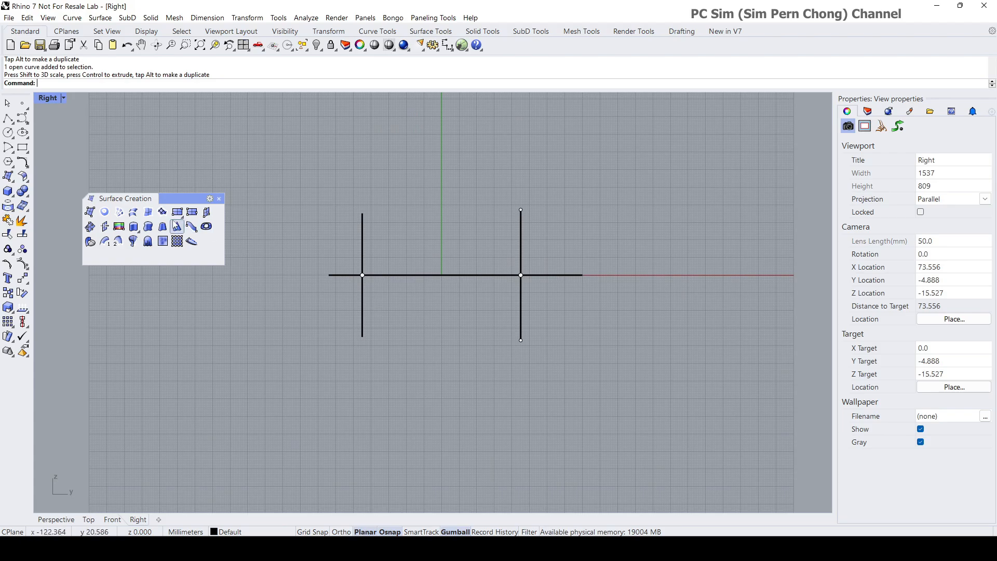
pyautogui.click(118, 227)
pyautogui.click(61, 134)
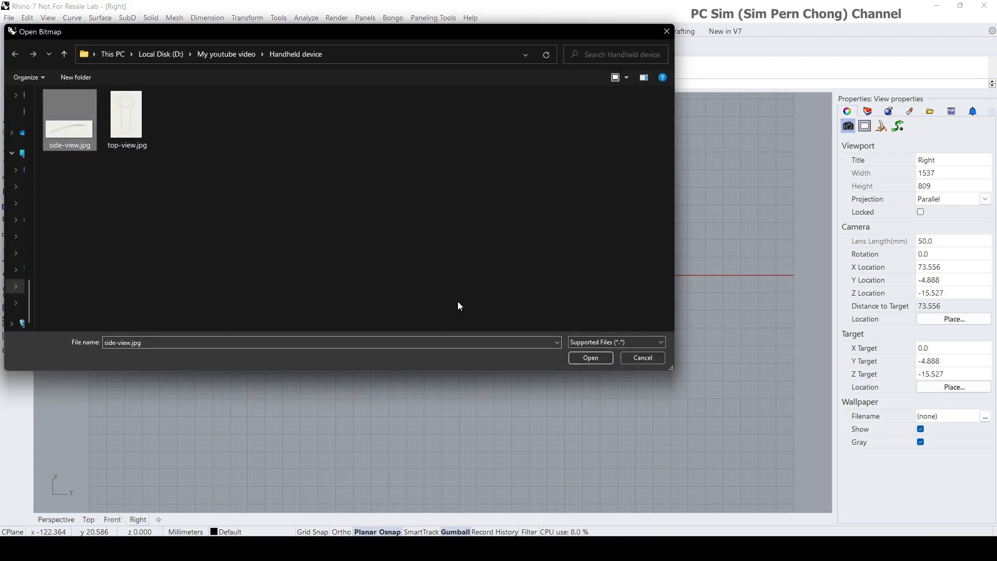
pyautogui.click(591, 357)
pyautogui.click(432, 380)
pyautogui.click(637, 320)
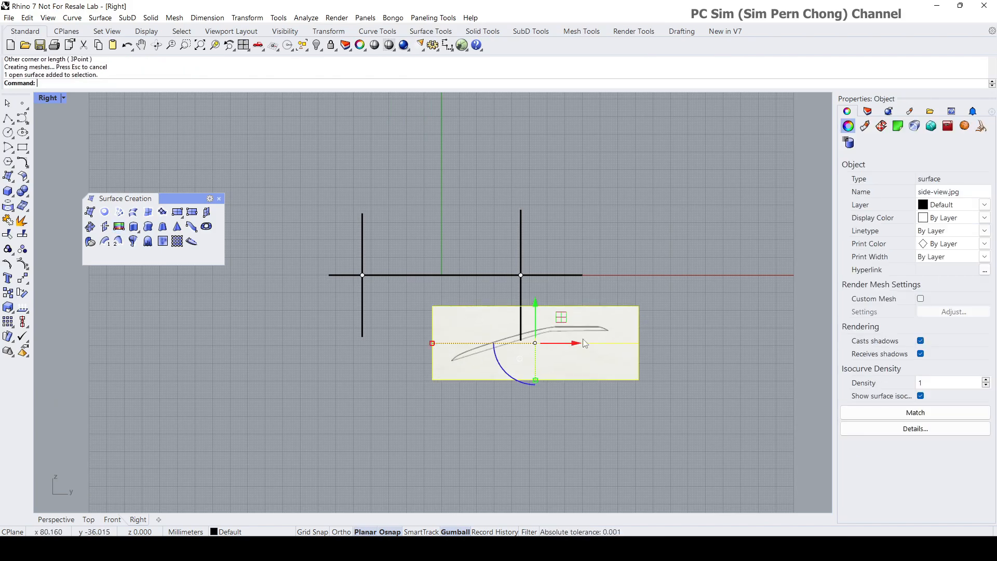
# Step: Move the side-view picture so the device profile lies between the two upright lines, just below the horizontal line
pyautogui.scroll(2, 590, 345)
pyautogui.moveTo(554, 342); pyautogui.dragTo(442, 343)
pyautogui.moveTo(412, 307); pyautogui.dragTo(413, 271)
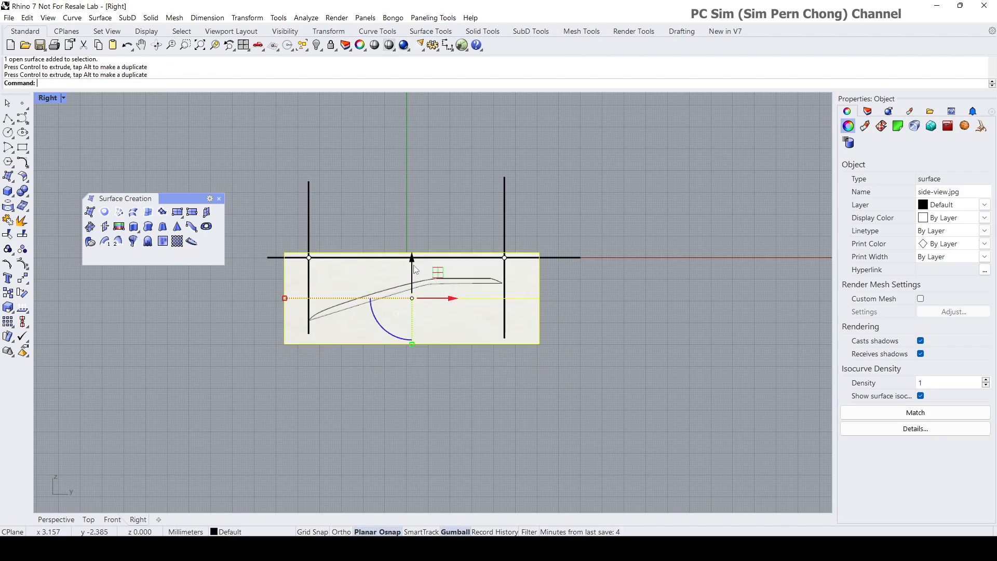
pyautogui.scroll(5, 416, 272)
pyautogui.moveTo(471, 321); pyautogui.dragTo(537, 322, button='right')
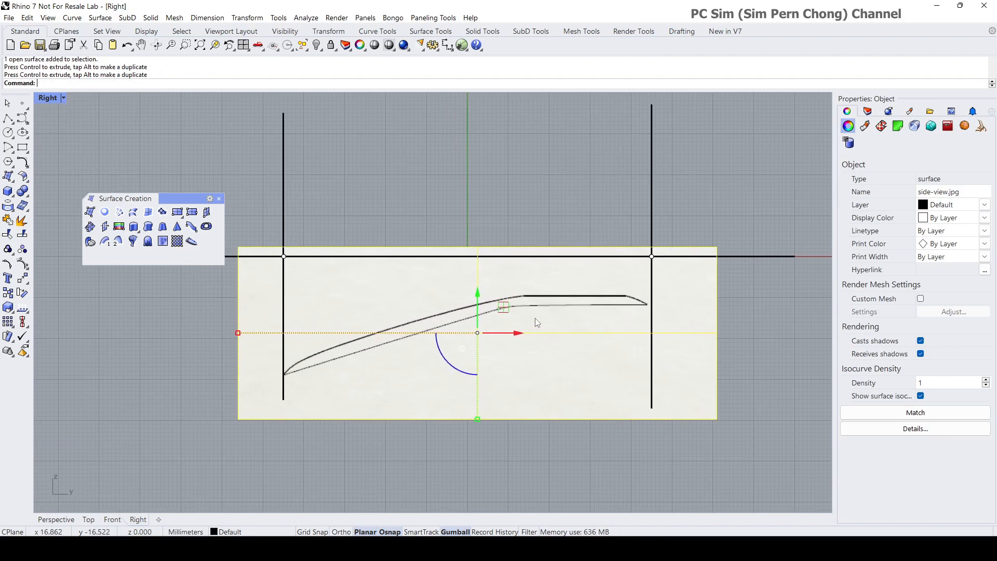
pyautogui.moveTo(478, 294); pyautogui.dragTo(478, 282)
# Step: Fine-tune the side-view picture's horizontal position and uniform scale so the profile tips touch both upright lines, and return to the maximized Top view
pyautogui.moveTo(519, 323); pyautogui.dragTo(521, 323)
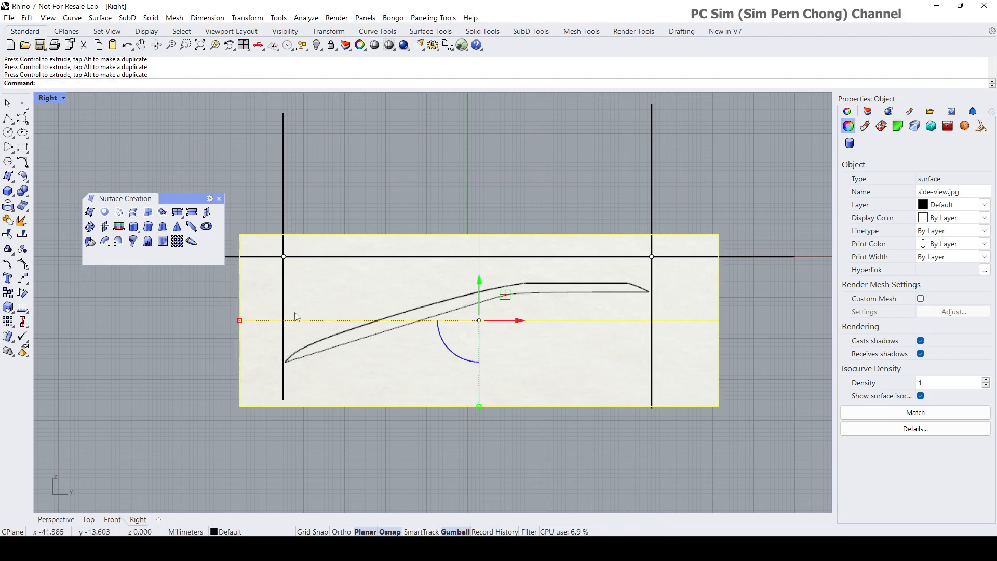
pyautogui.moveTo(240, 320); pyautogui.dragTo(239, 320)
pyautogui.moveTo(517, 325); pyautogui.dragTo(515, 323)
pyautogui.scroll(2, 511, 349)
pyautogui.moveTo(511, 349); pyautogui.dragTo(615, 359, button='right')
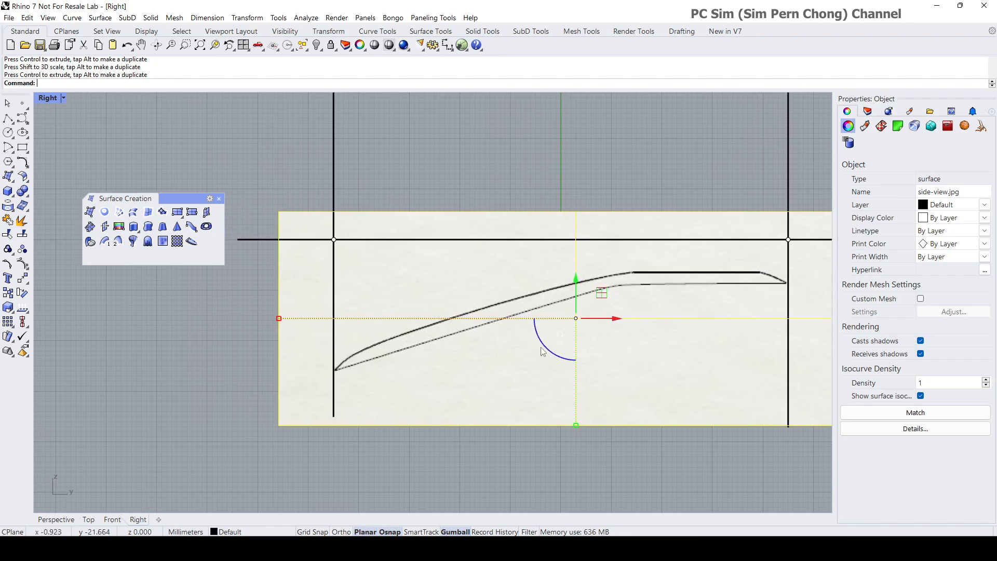
pyautogui.moveTo(279, 319); pyautogui.dragTo(278, 318)
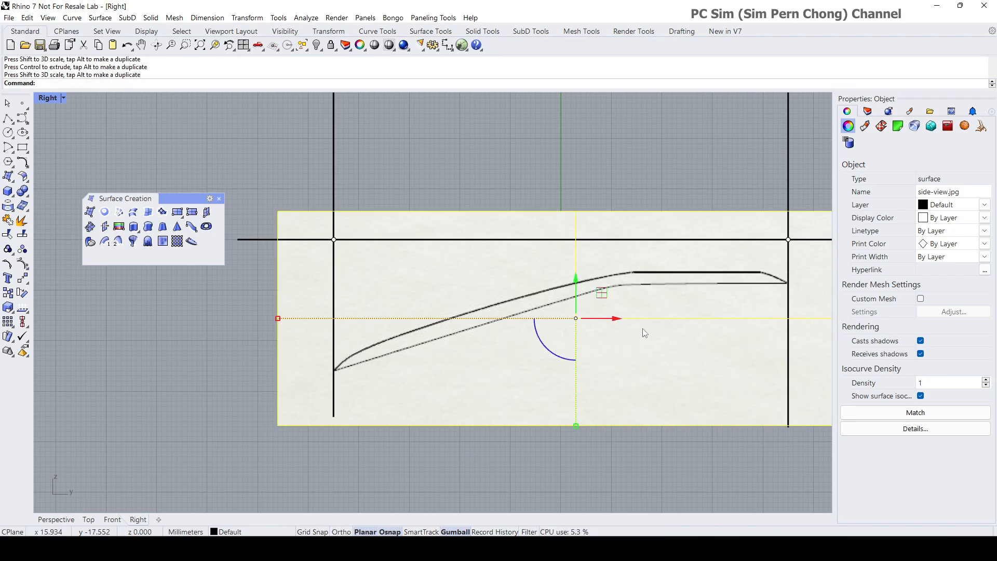
pyautogui.press('Escape')
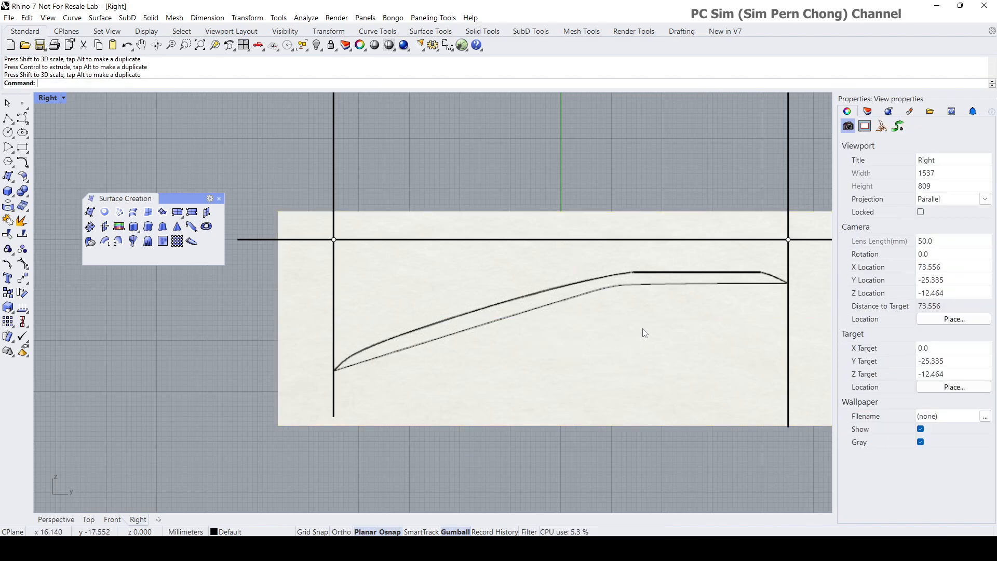
pyautogui.doubleClick(44, 99)
pyautogui.doubleClick(45, 98)
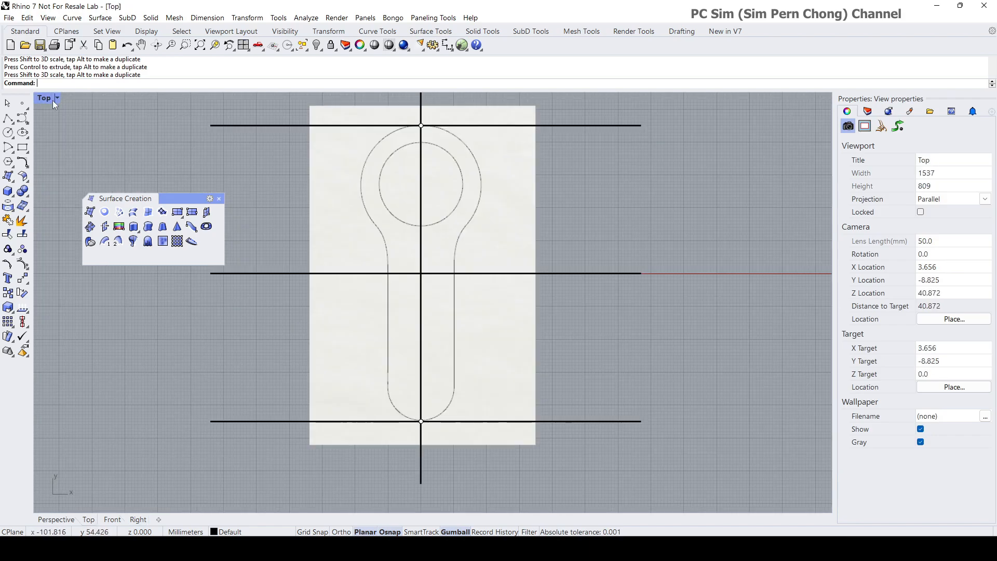
pyautogui.click(346, 219)
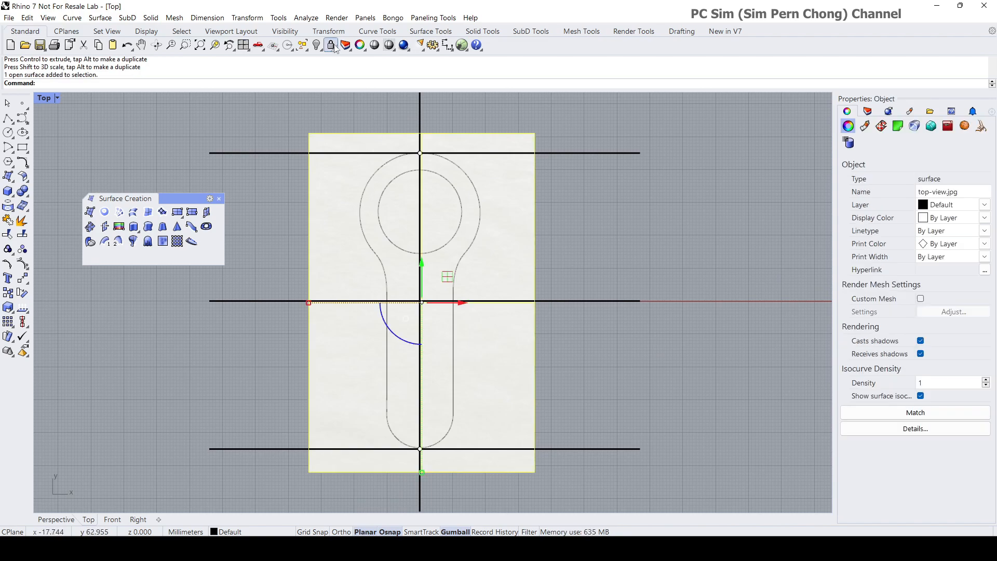
pyautogui.click(317, 45)
pyautogui.hotkey('ctrl', 'z')
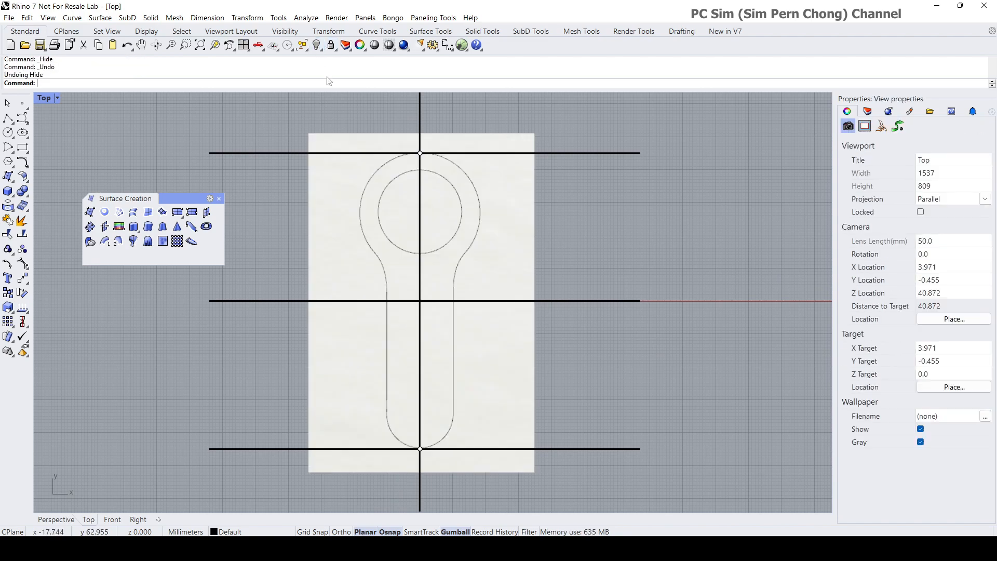
pyautogui.click(331, 45)
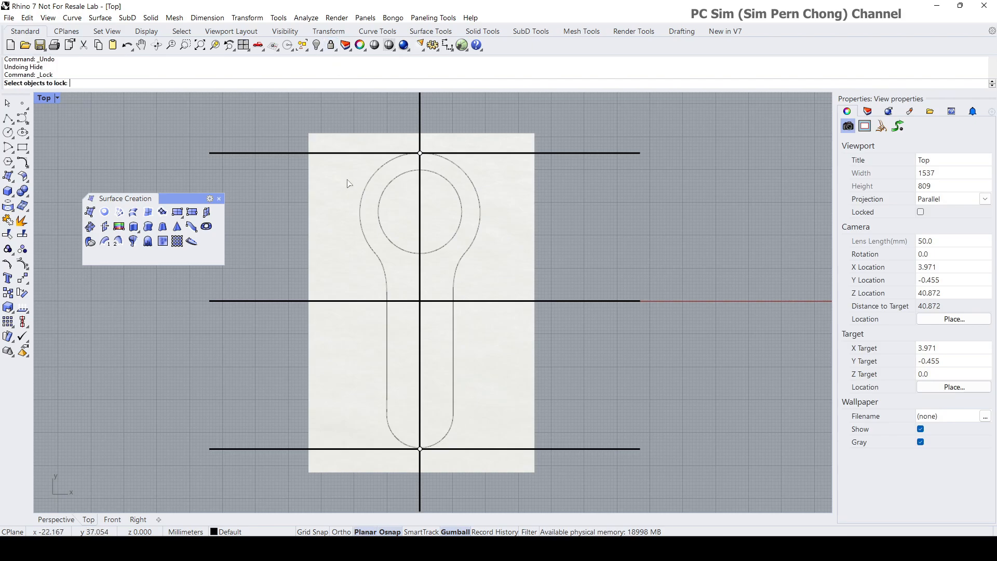
pyautogui.press('Escape')
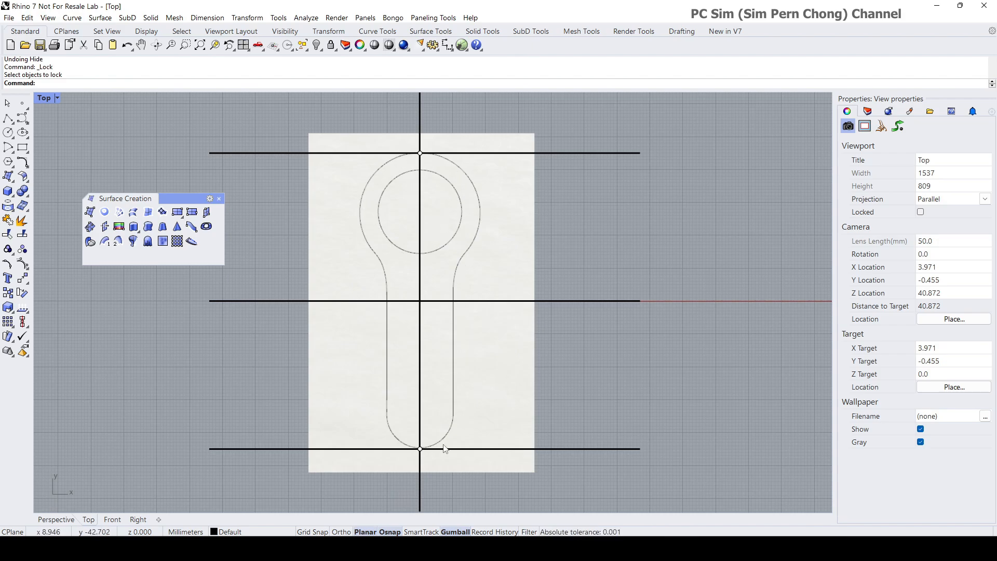
# Step: Arrange the Surface Creation, Circle and Osnap palettes as floating windows beside the top-view picture
pyautogui.scroll(3, 421, 187)
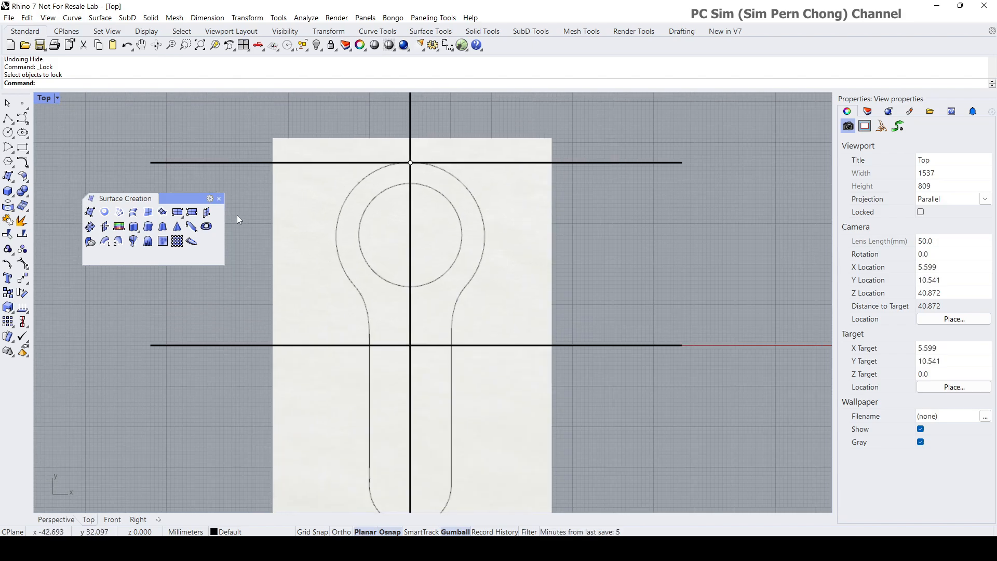
pyautogui.moveTo(184, 198); pyautogui.dragTo(183, 287)
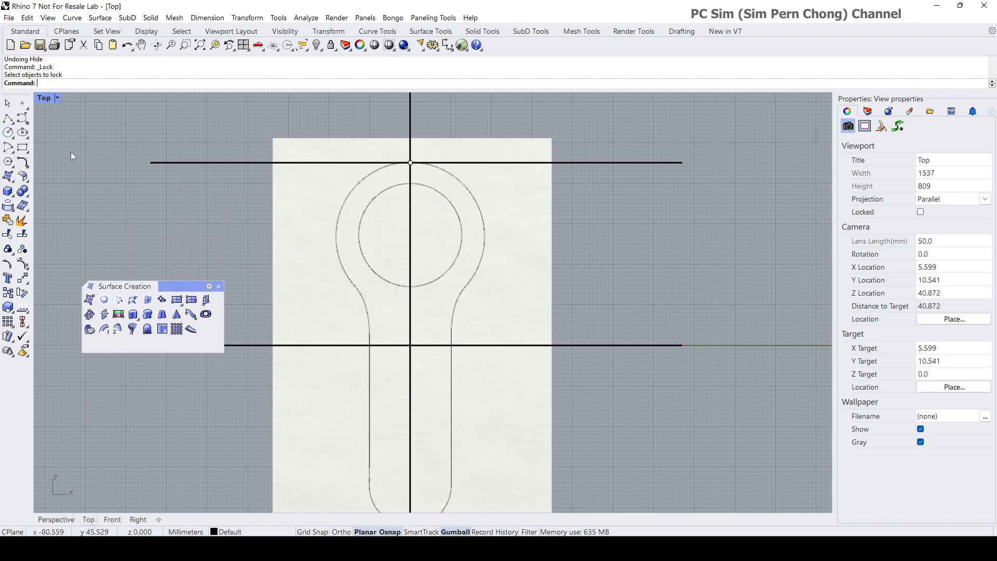
pyautogui.click(8, 132)
pyautogui.moveTo(47, 131); pyautogui.dragTo(158, 188)
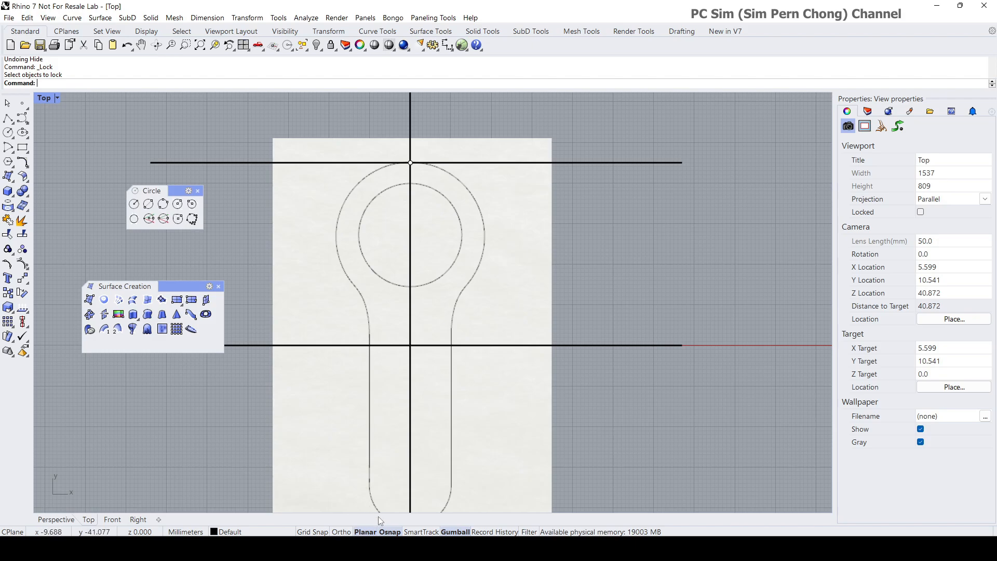
pyautogui.click(396, 529)
pyautogui.moveTo(310, 358); pyautogui.dragTo(234, 402)
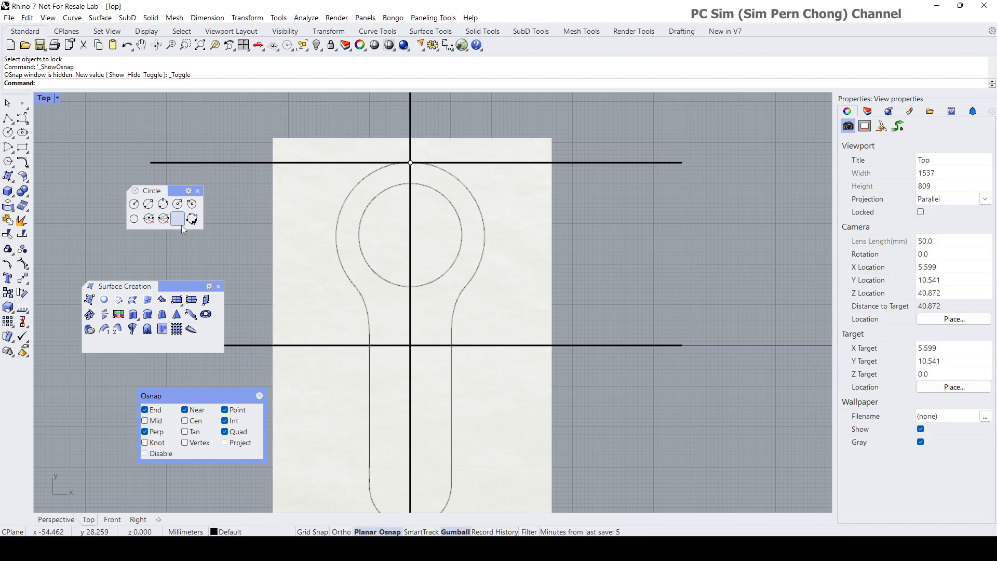
# Step: Draw a two-point diameter circle about 36 mm across over the head outline, starting where the upper guide line meets the vertical centre line
pyautogui.click(148, 204)
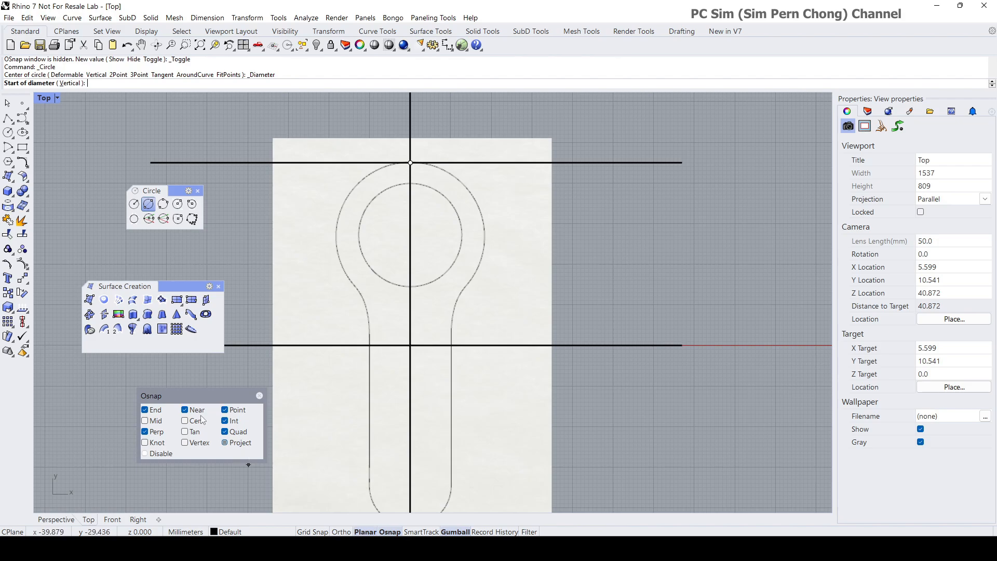
pyautogui.moveTo(260, 460)
pyautogui.mouseDown()
pyautogui.moveTo(300, 467)
pyautogui.moveTo(267, 456)
pyautogui.mouseUp()
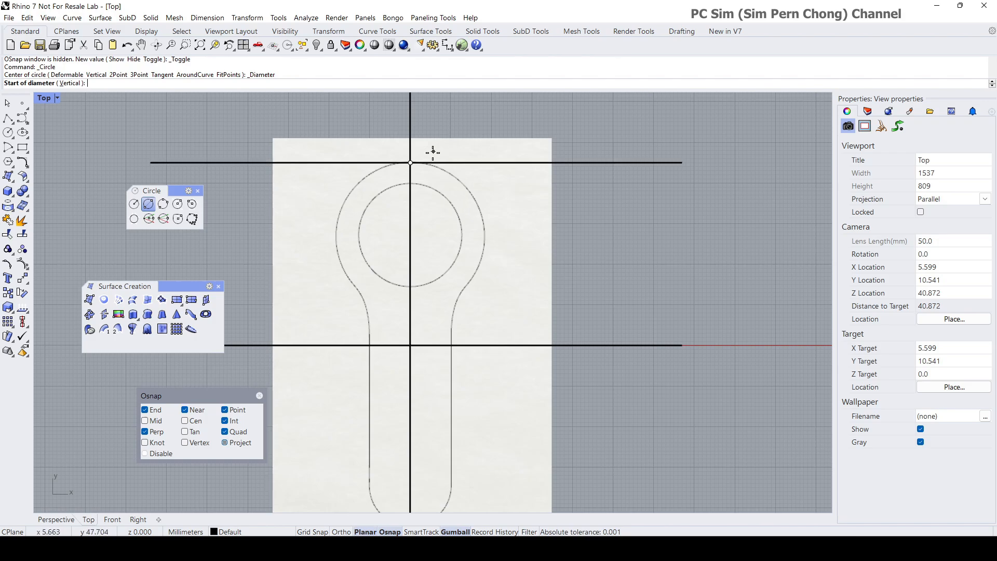
pyautogui.click(411, 163)
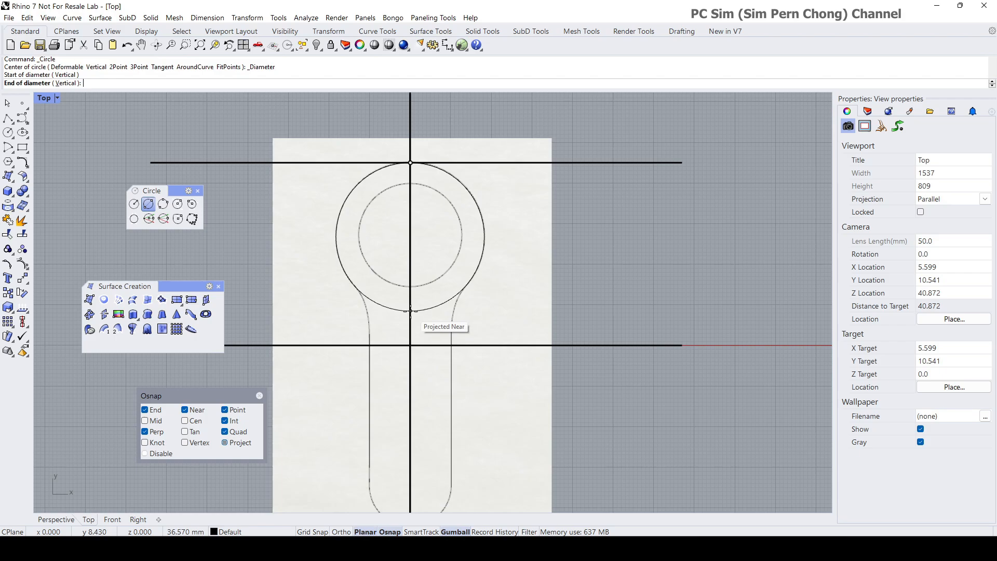
pyautogui.press('F8')
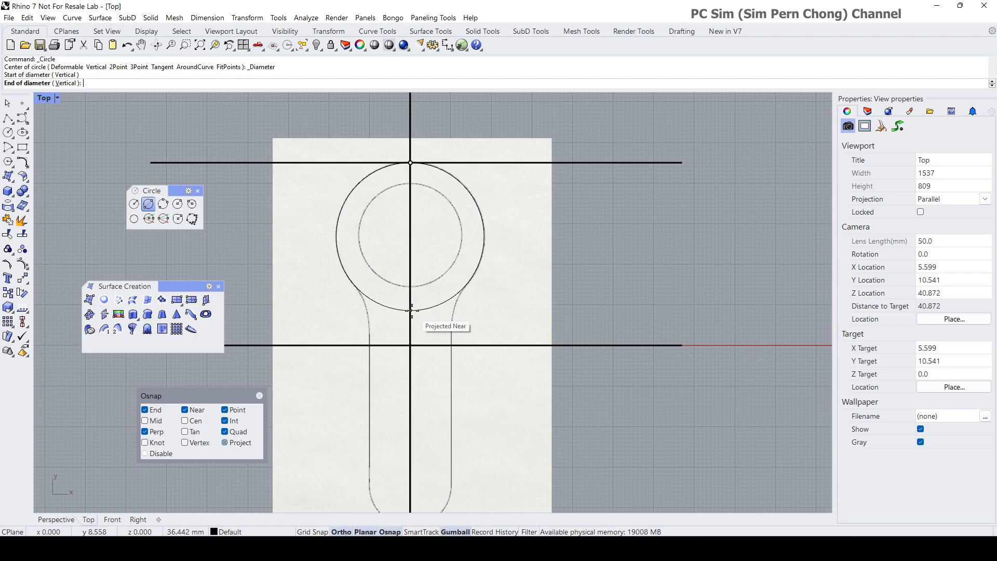
pyautogui.click(411, 311)
# Step: Draw a second diameter circle about 20 mm across over the handle's rounded lower end, starting at the lower guide intersection
pyautogui.moveTo(430, 345); pyautogui.dragTo(436, 251, button='right')
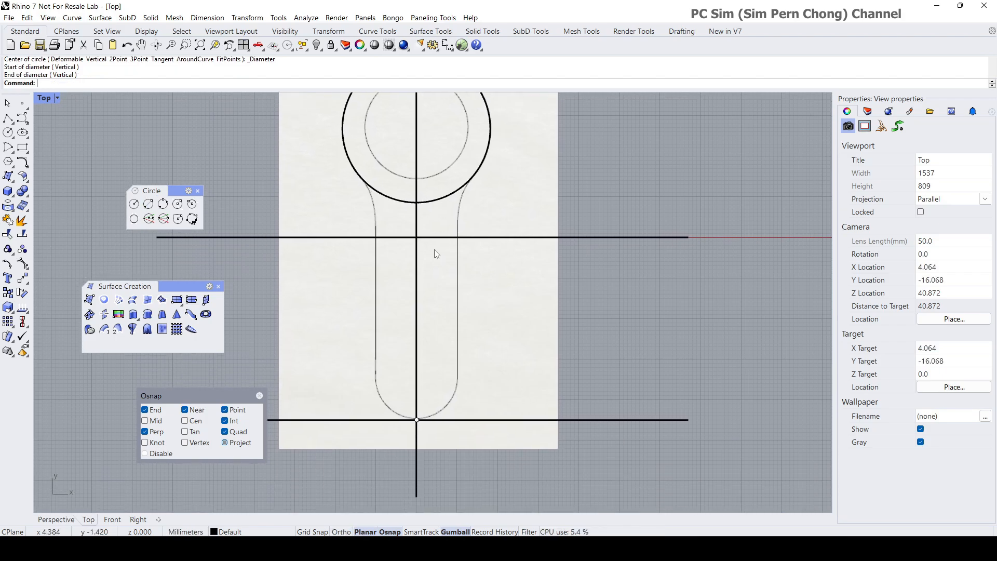
pyautogui.press('Return')
pyautogui.click(417, 418)
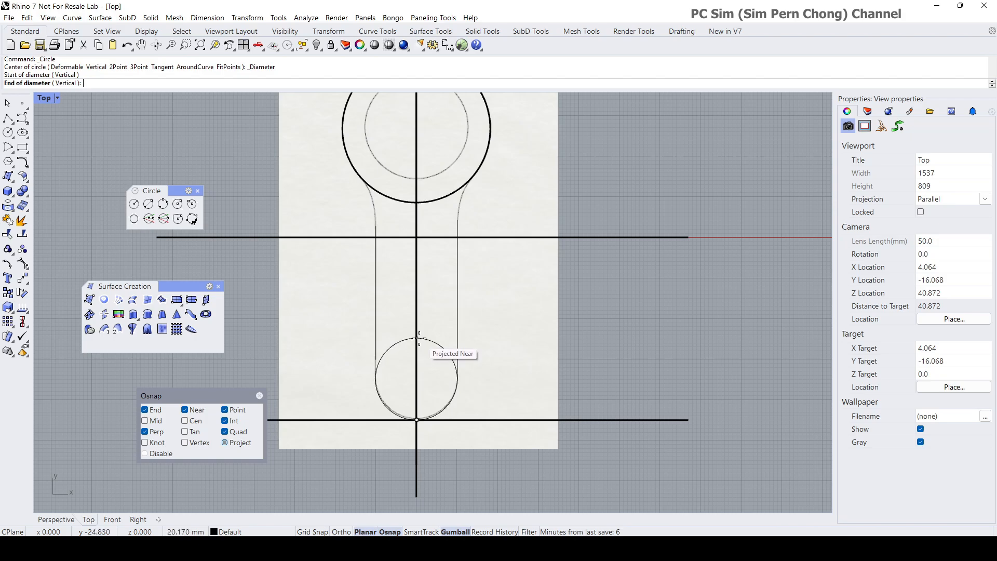
pyautogui.press('F8')
pyautogui.keyDown('shift'); pyautogui.click(416, 338); pyautogui.keyUp('shift')
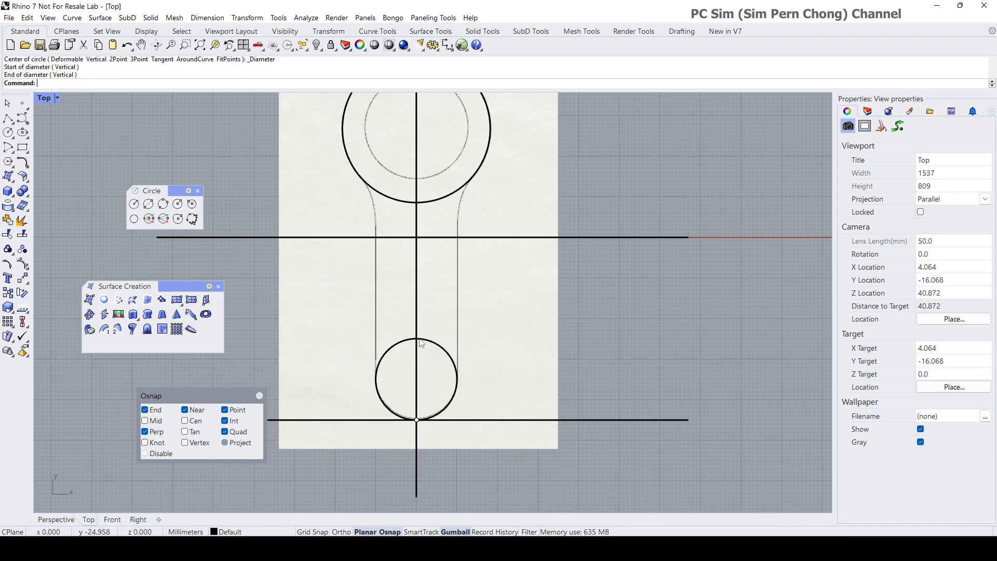
# Step: Draw a vertical line about 55 mm long from the small circle's right edge up into the large circle
pyautogui.moveTo(457, 339); pyautogui.dragTo(462, 382, button='right')
pyautogui.scroll(-2, 462, 344)
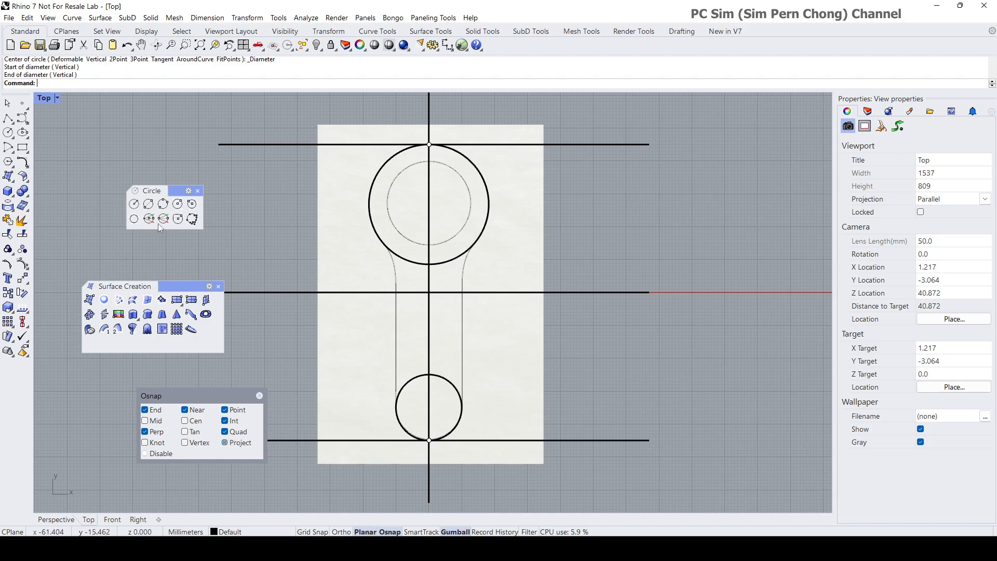
pyautogui.click(8, 120)
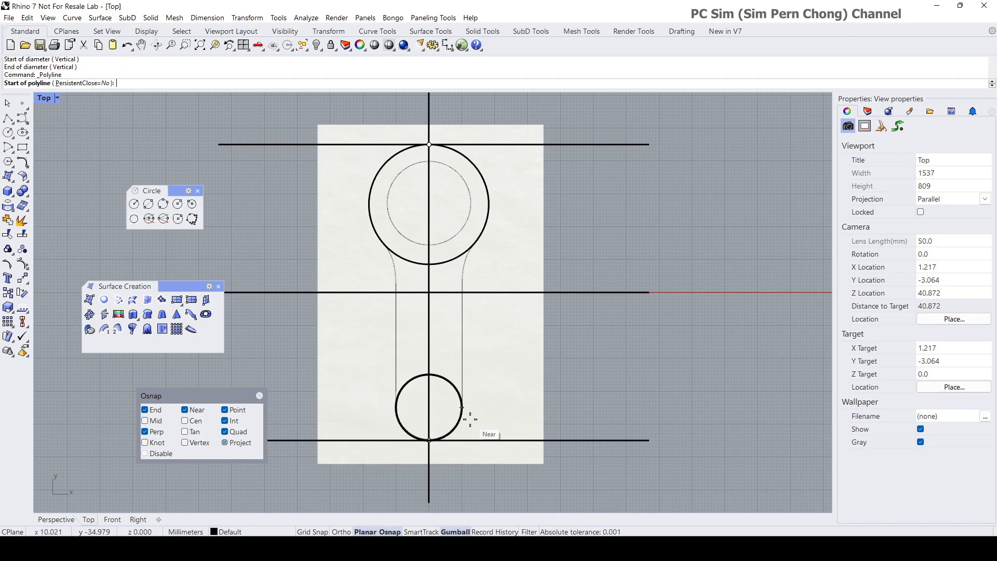
pyautogui.click(462, 409)
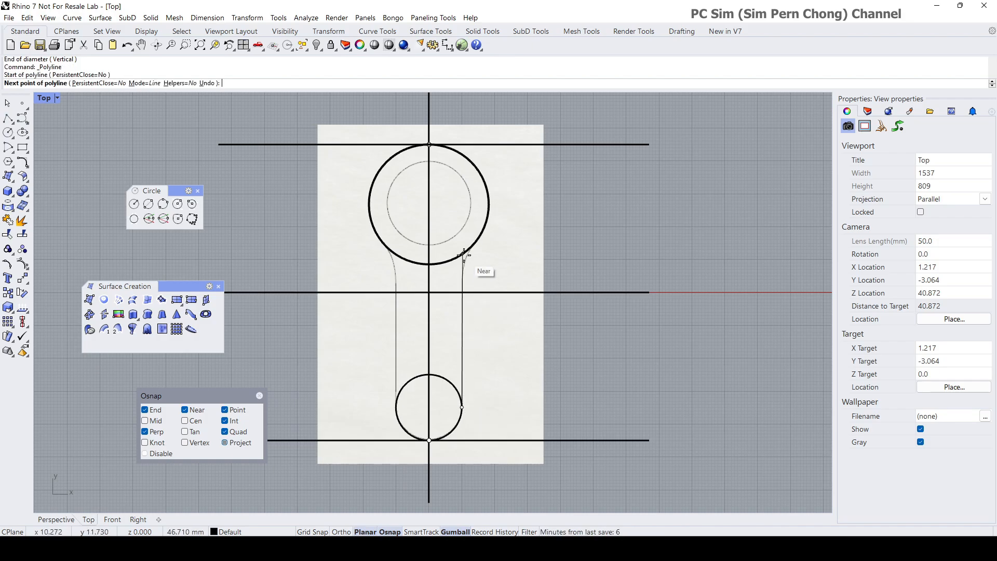
pyautogui.press('F8')
pyautogui.click(461, 225)
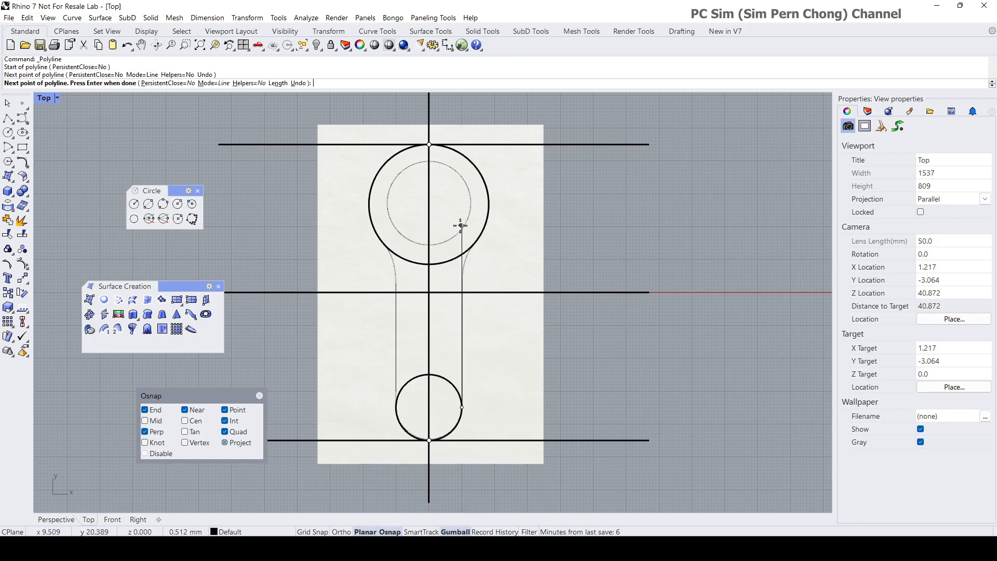
pyautogui.press('Return')
# Step: Draw a matching vertical line about 55 mm long from the small circle's left edge up into the large circle
pyautogui.scroll(3, 475, 265)
pyautogui.scroll(-1, 475, 265)
pyautogui.moveTo(477, 276); pyautogui.dragTo(467, 250, button='right')
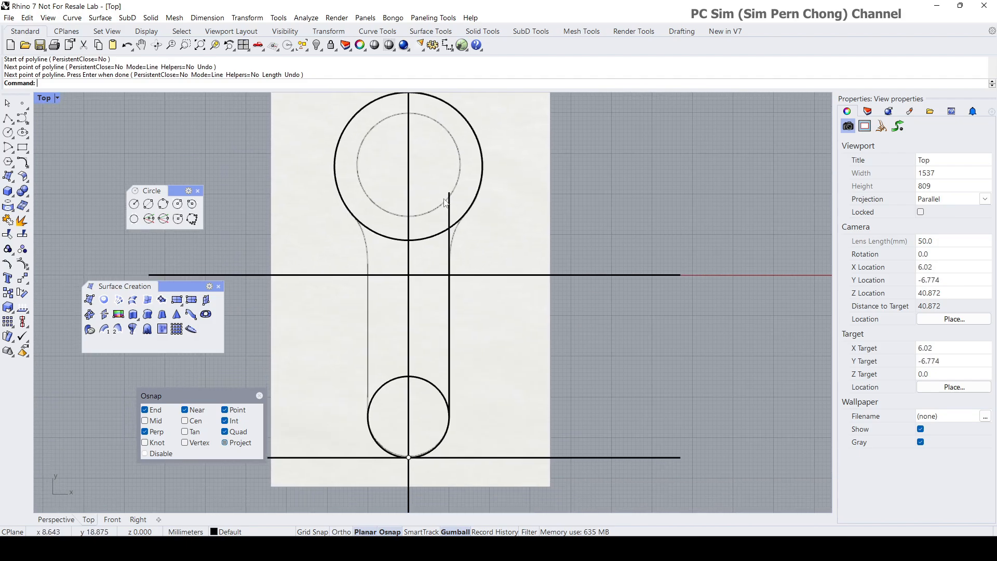
pyautogui.moveTo(468, 349); pyautogui.dragTo(460, 421, button='right')
pyautogui.scroll(2, 463, 297)
pyautogui.scroll(-4, 466, 316)
pyautogui.moveTo(471, 323); pyautogui.dragTo(477, 270, button='right')
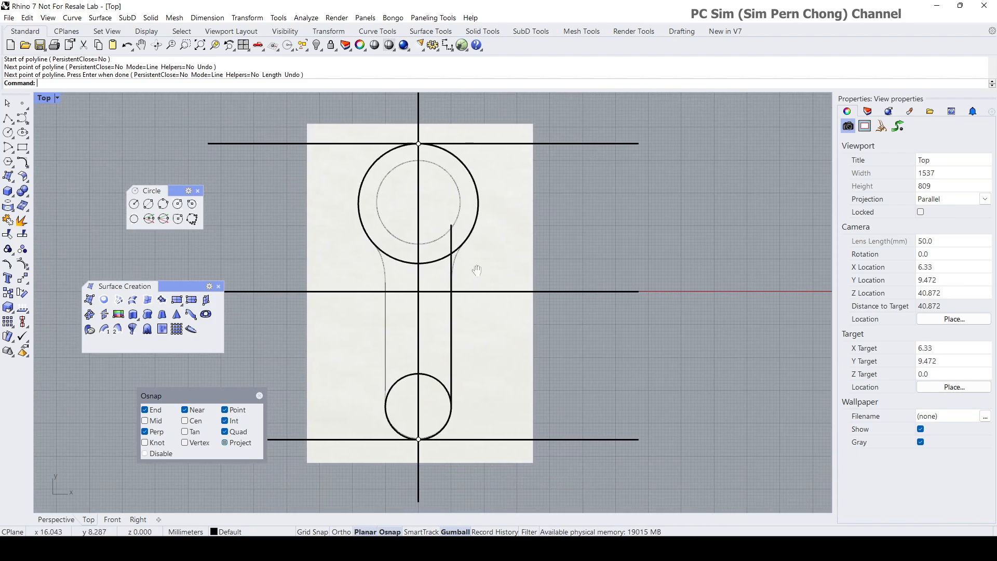
pyautogui.rightClick(371, 360)
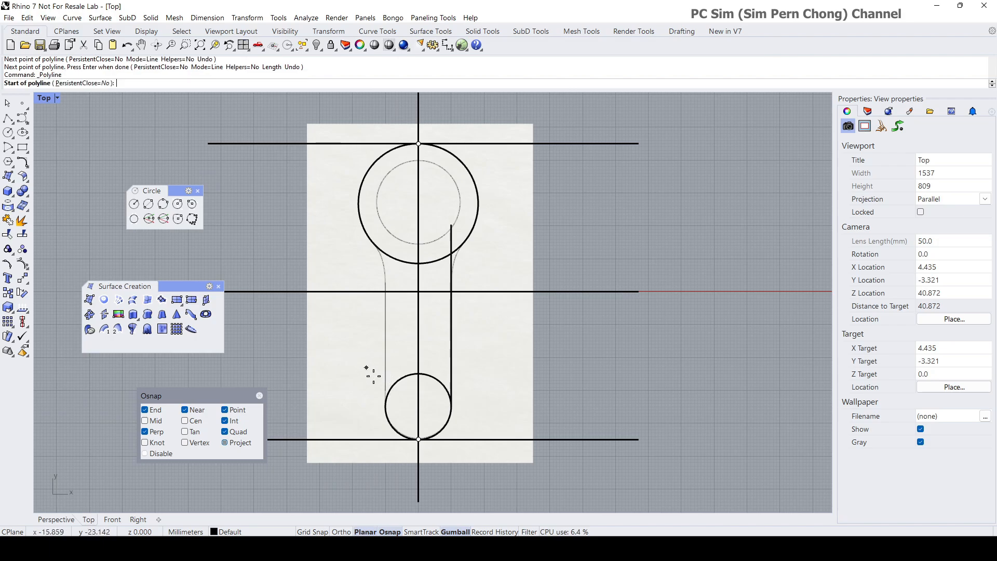
pyautogui.click(385, 410)
pyautogui.click(385, 227)
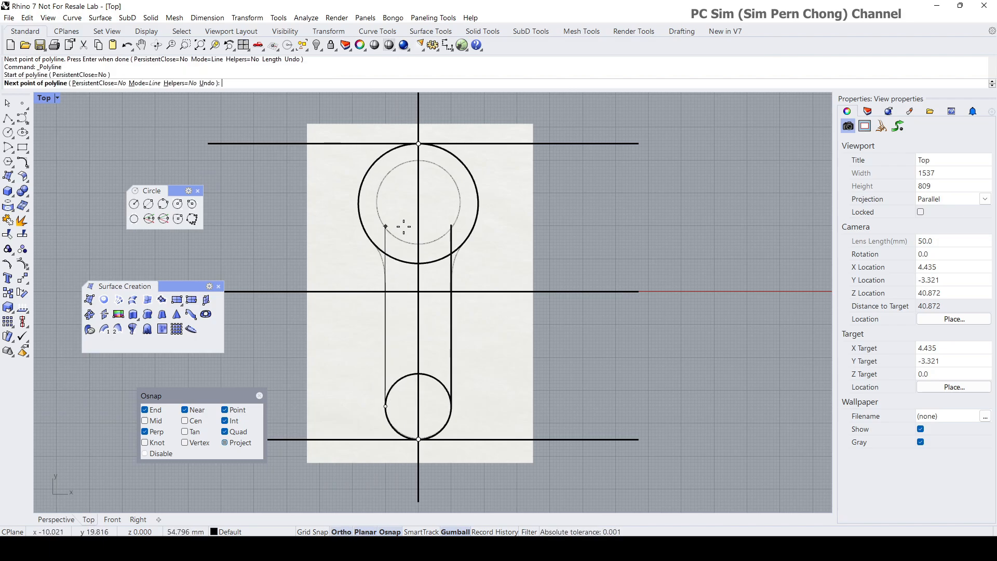
pyautogui.rightClick(403, 231)
# Step: Using both circles and both side lines as cutters, trim the left line's end inside the head and the large circle's arc between the lines
pyautogui.scroll(-2, 403, 227)
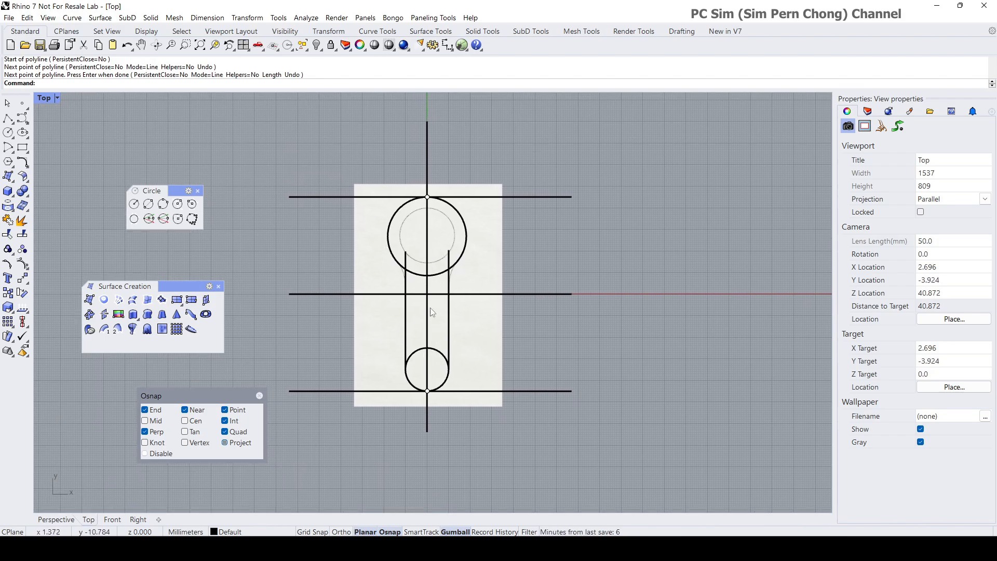
pyautogui.moveTo(357, 163)
pyautogui.mouseDown()
pyautogui.moveTo(467, 317)
pyautogui.moveTo(494, 447)
pyautogui.mouseUp()
pyautogui.click(23, 250)
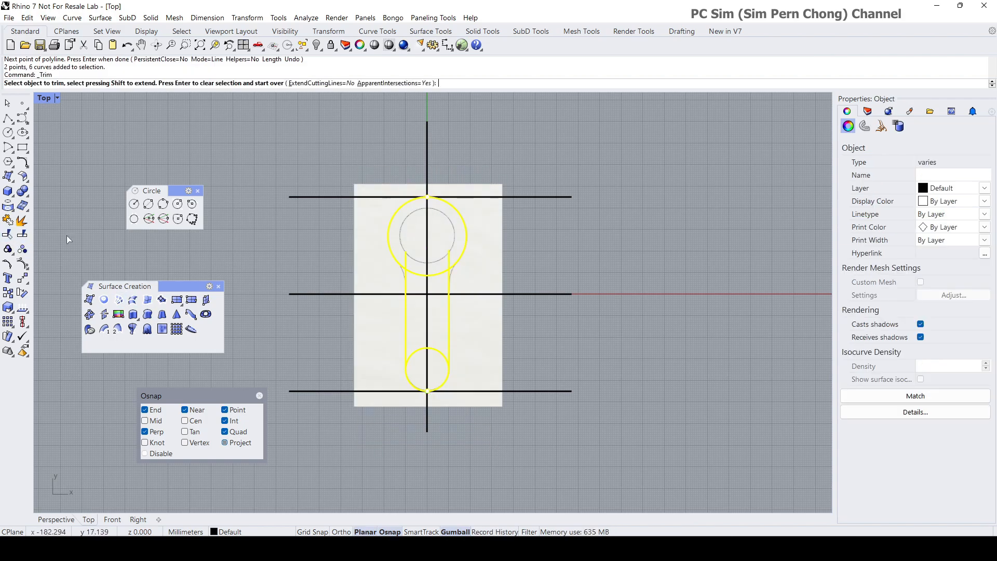
pyautogui.scroll(1, 363, 269)
pyautogui.click(422, 271)
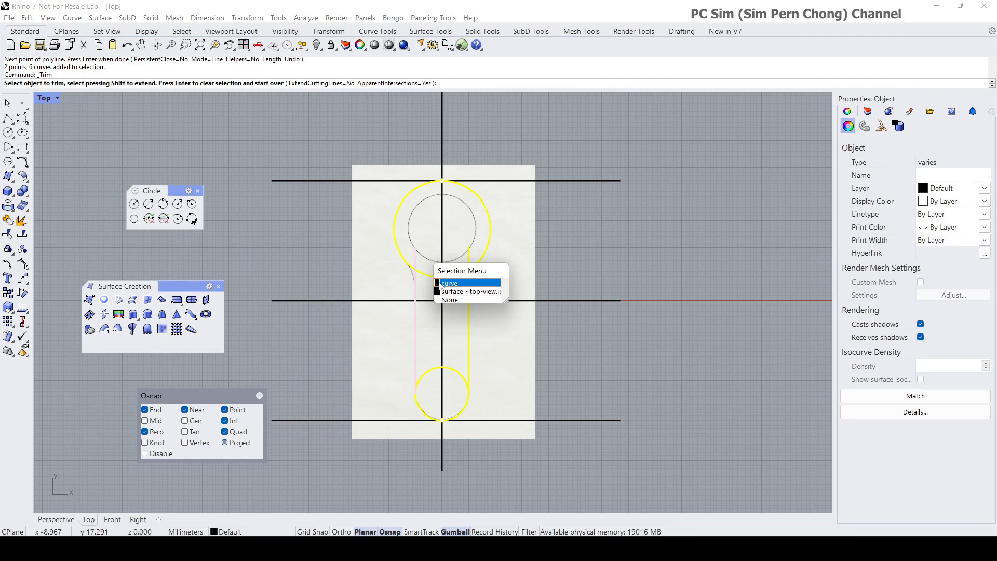
pyautogui.click(441, 283)
pyautogui.click(425, 277)
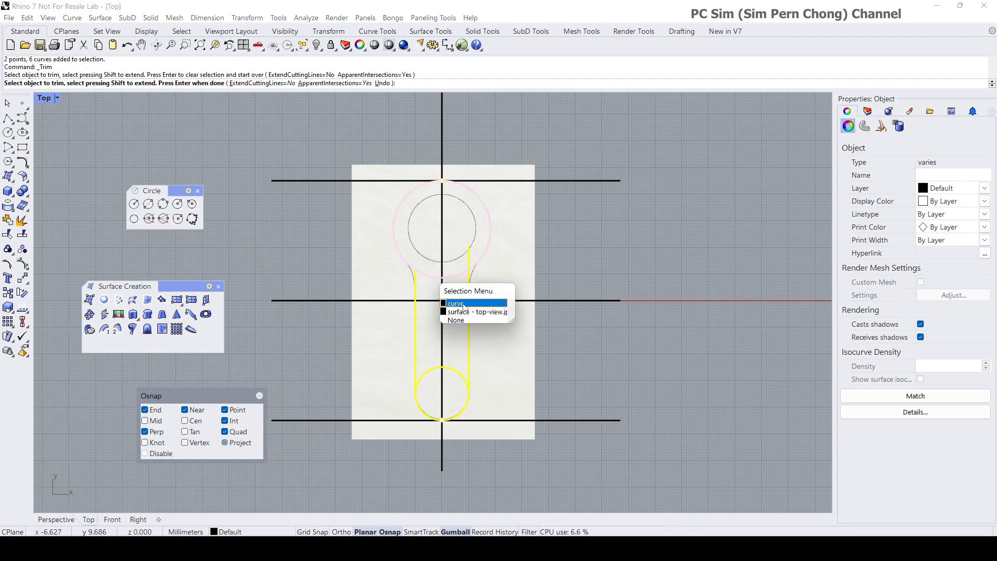
pyautogui.click(464, 305)
# Step: Trim the right line's end inside the head and the upper half of the small circle to leave an open keyhole outline
pyautogui.click(470, 264)
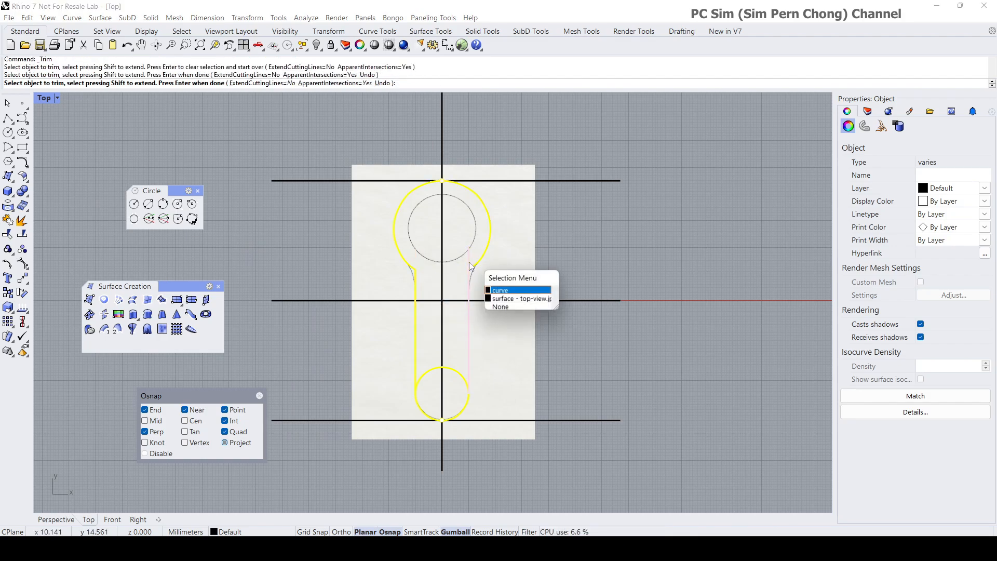
pyautogui.click(492, 291)
pyautogui.click(454, 370)
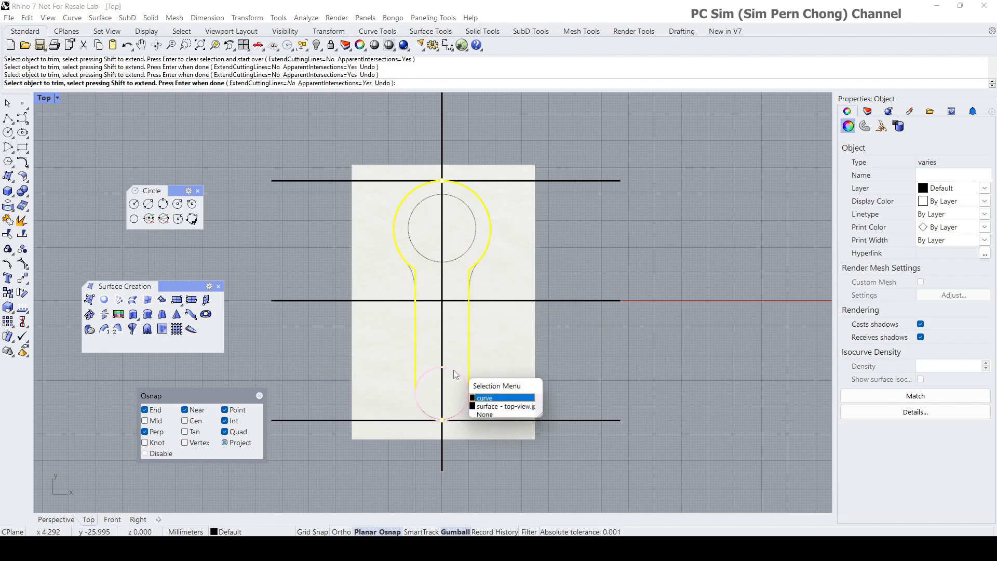
pyautogui.click(494, 398)
pyautogui.press('Return')
# Step: Move the Circle palette just above the Surface Creation palette and float the Curve Tools palette above it
pyautogui.scroll(3, 483, 284)
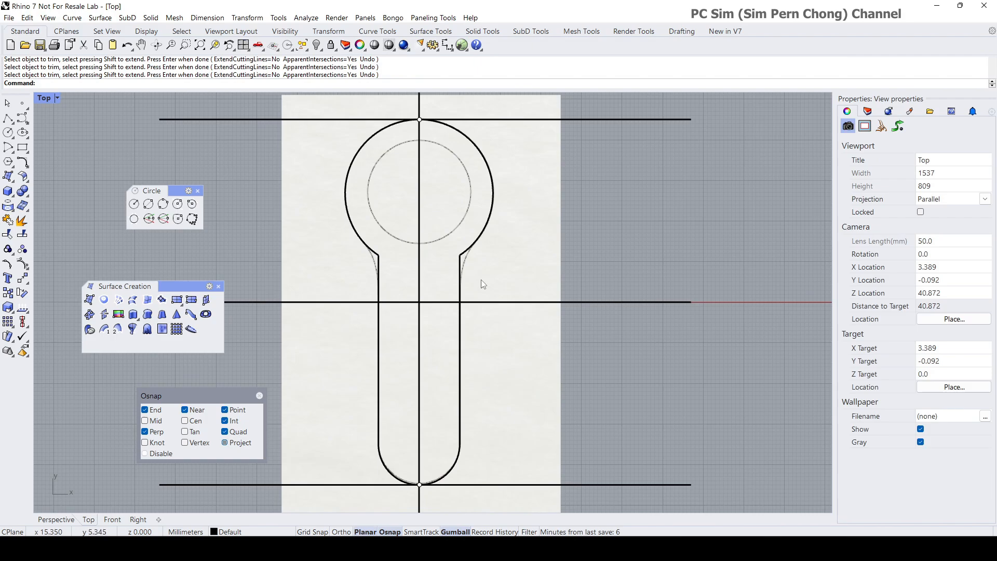
pyautogui.scroll(2, 482, 283)
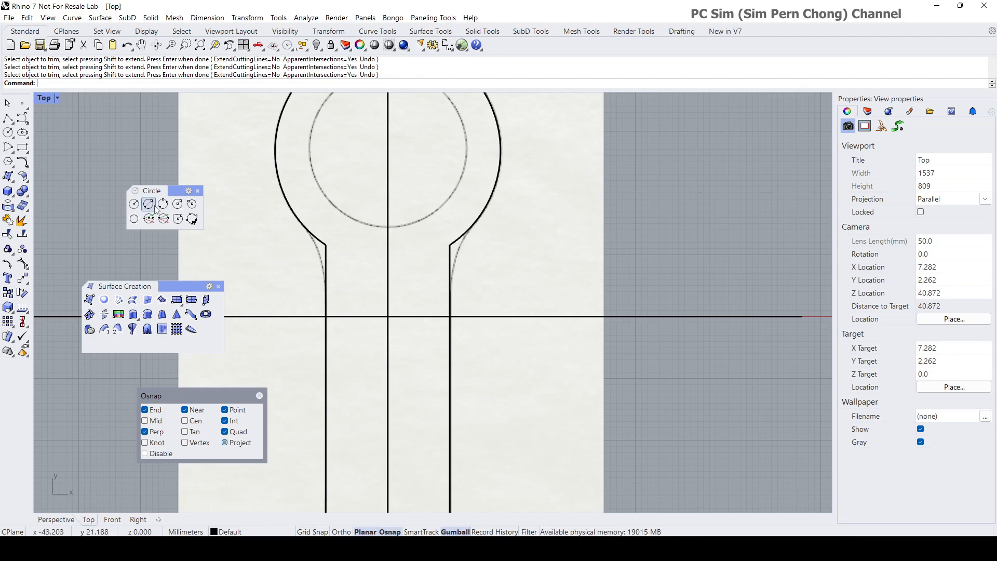
pyautogui.moveTo(179, 191); pyautogui.dragTo(155, 239)
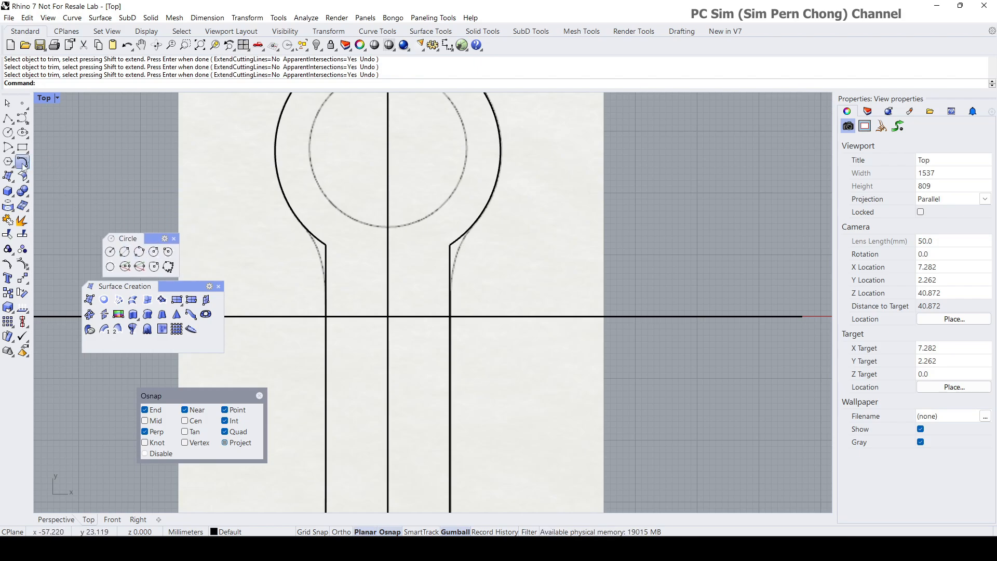
pyautogui.click(21, 163)
pyautogui.click(23, 164)
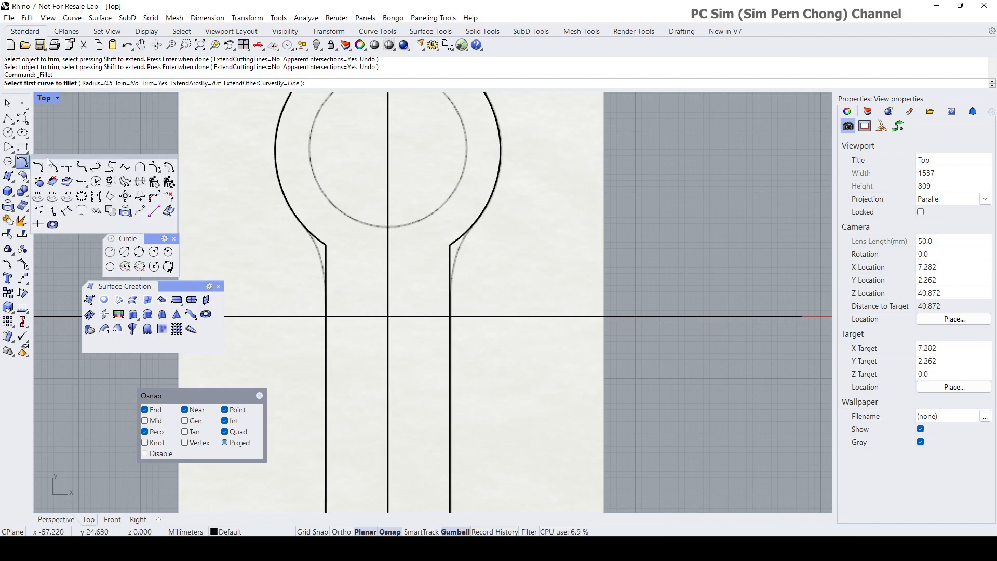
pyautogui.moveTo(50, 160); pyautogui.dragTo(174, 166)
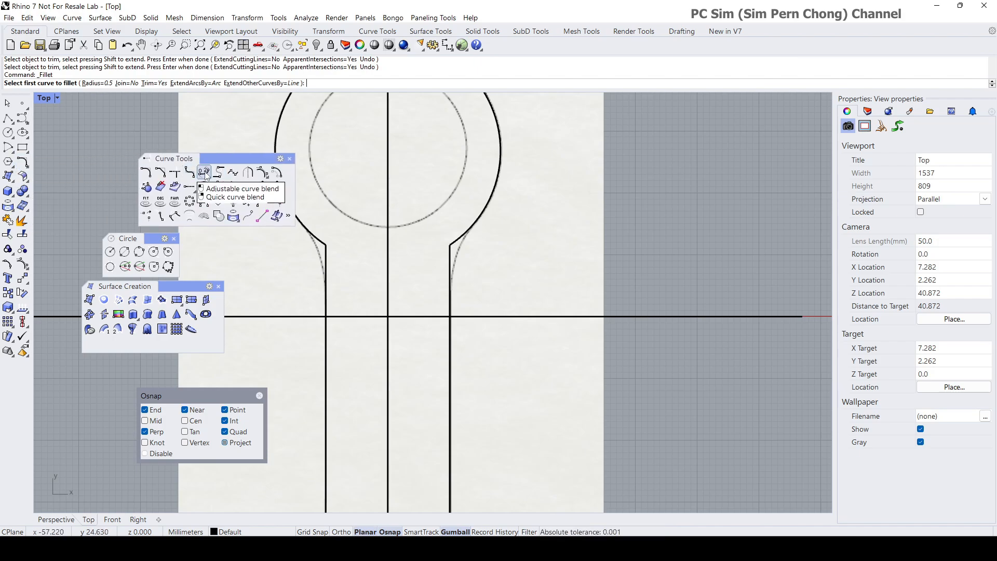
# Step: Start an adjustable curve blend between the head arc and the right side line, with curvature continuity and trimming, keeping its dialog clear of the corner
pyautogui.click(205, 174)
pyautogui.click(461, 243)
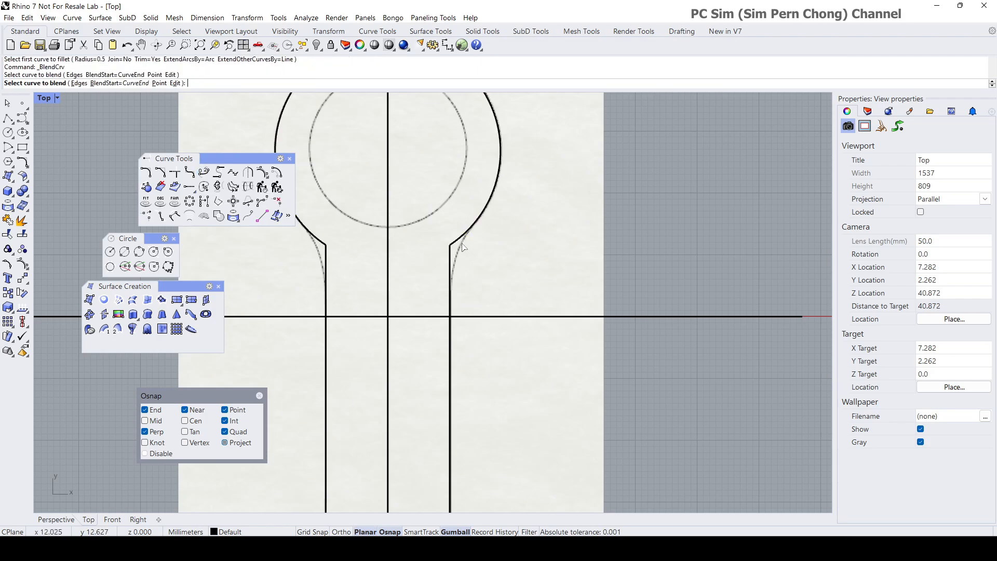
pyautogui.click(452, 274)
pyautogui.scroll(5, 442, 275)
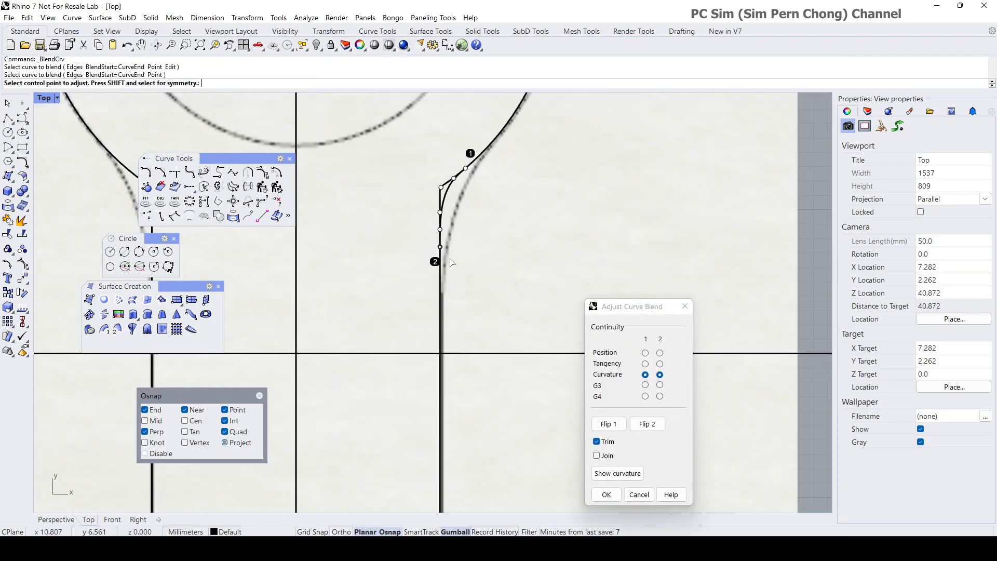
pyautogui.moveTo(621, 307); pyautogui.dragTo(598, 213)
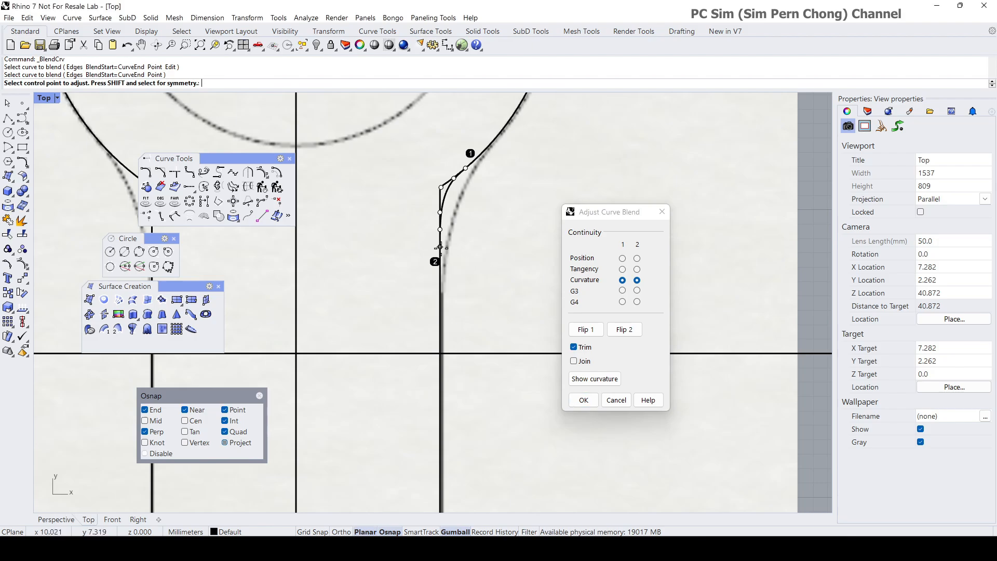
# Step: Slide the blend's ends down the side line and up the head arc, and adjust the arc-side handle to follow the traced neck
pyautogui.click(440, 247)
pyautogui.click(440, 303)
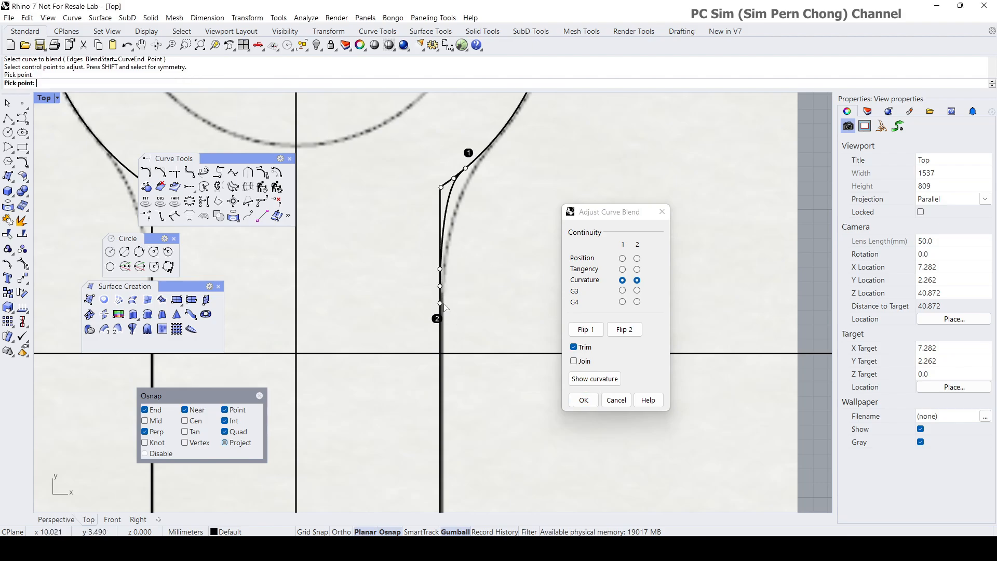
pyautogui.click(466, 168)
pyautogui.click(496, 138)
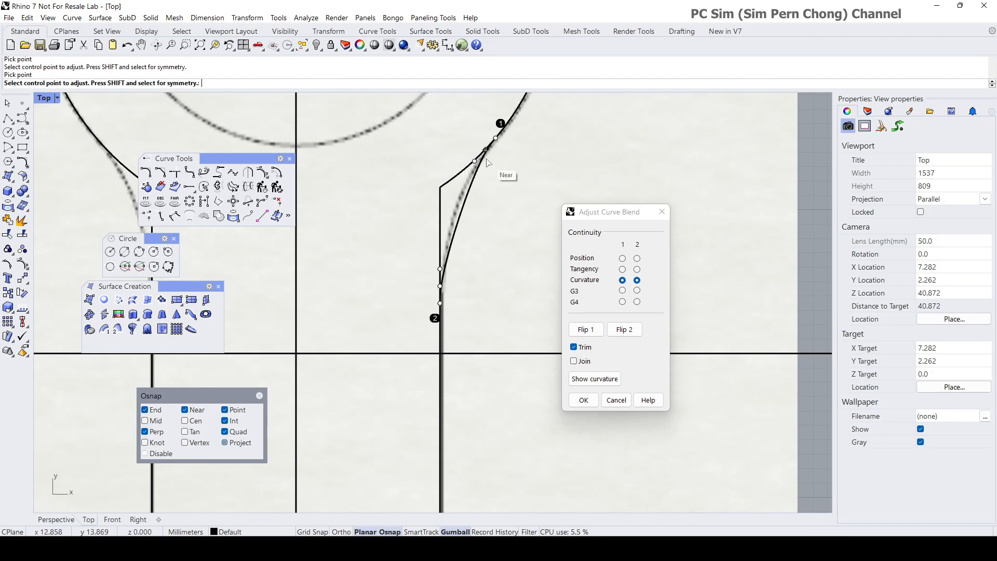
pyautogui.click(484, 152)
pyautogui.click(475, 162)
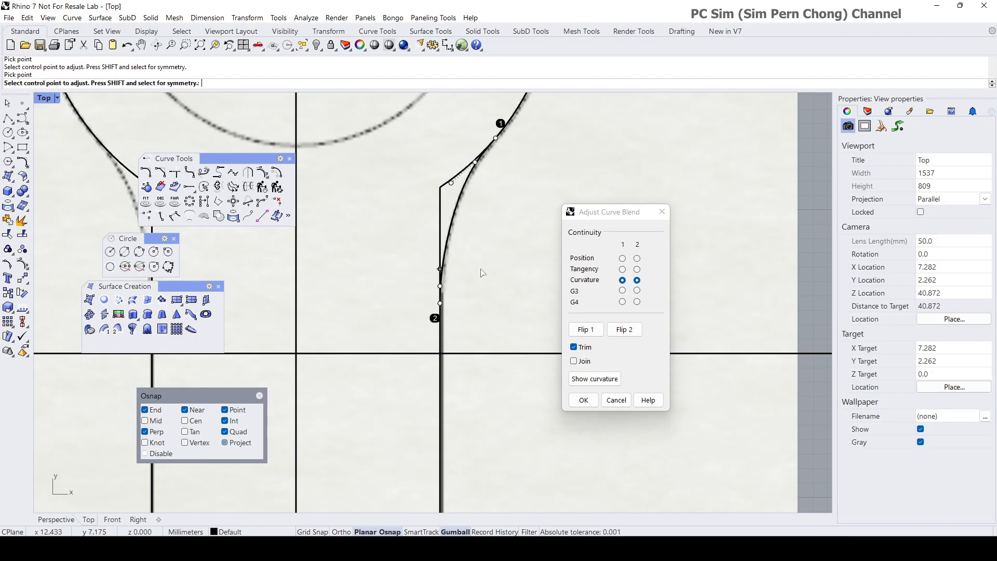
# Step: Slide the blend's side-line end further down and adjust its middle handle to follow the traced neck
pyautogui.click(440, 304)
pyautogui.click(440, 315)
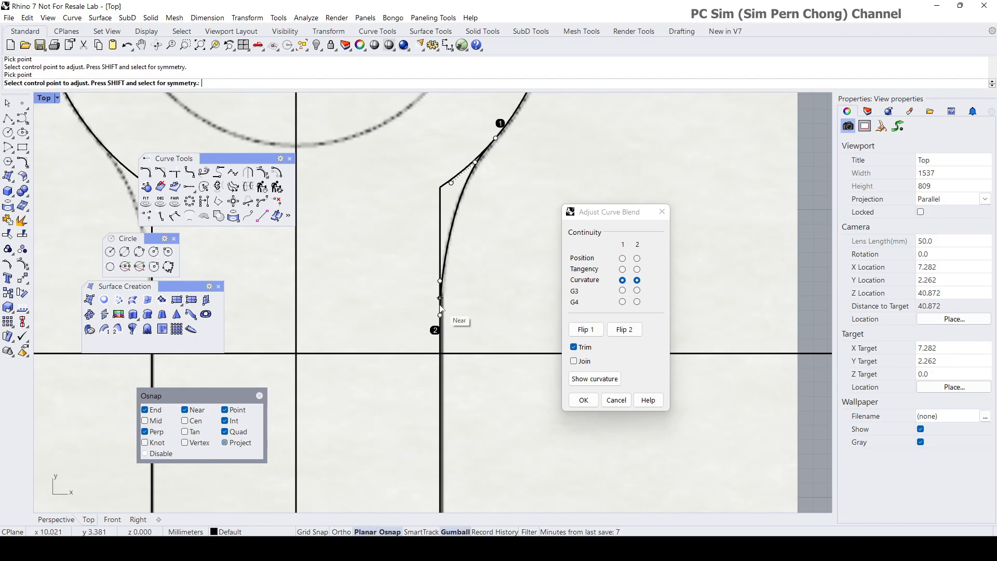
pyautogui.click(440, 292)
pyautogui.click(439, 292)
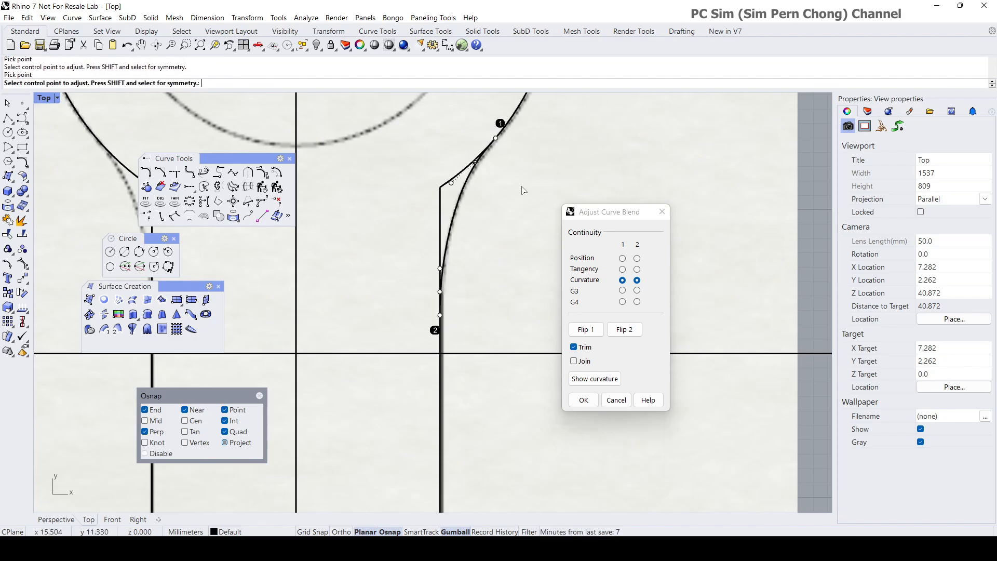
# Step: Slide the blend's other end slightly up the head arc, adjust its handle to the traced neck, and accept the blend
pyautogui.click(496, 138)
pyautogui.click(502, 130)
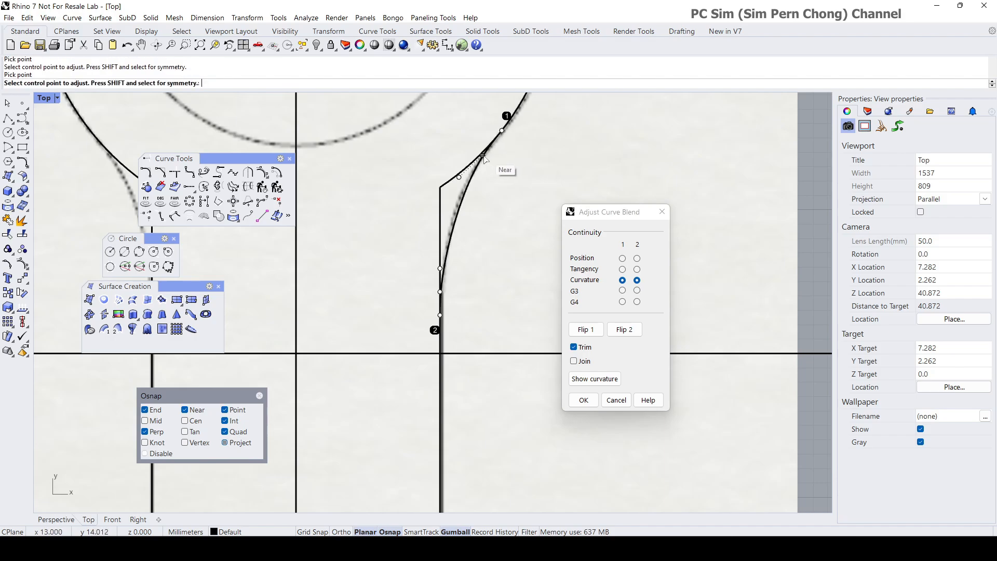
pyautogui.click(478, 159)
pyautogui.click(479, 158)
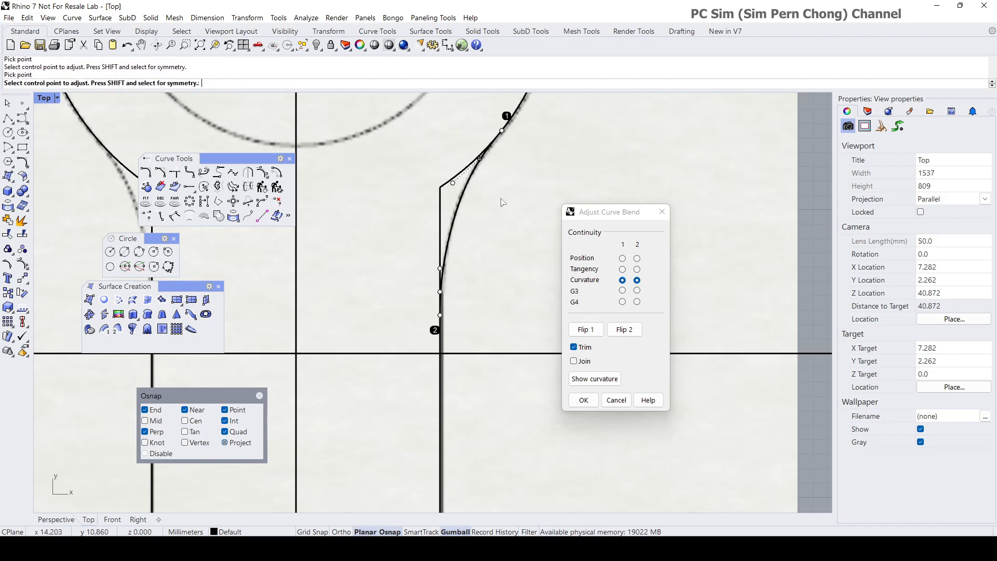
pyautogui.scroll(-2, 488, 213)
pyautogui.moveTo(488, 213); pyautogui.dragTo(482, 211, button='right')
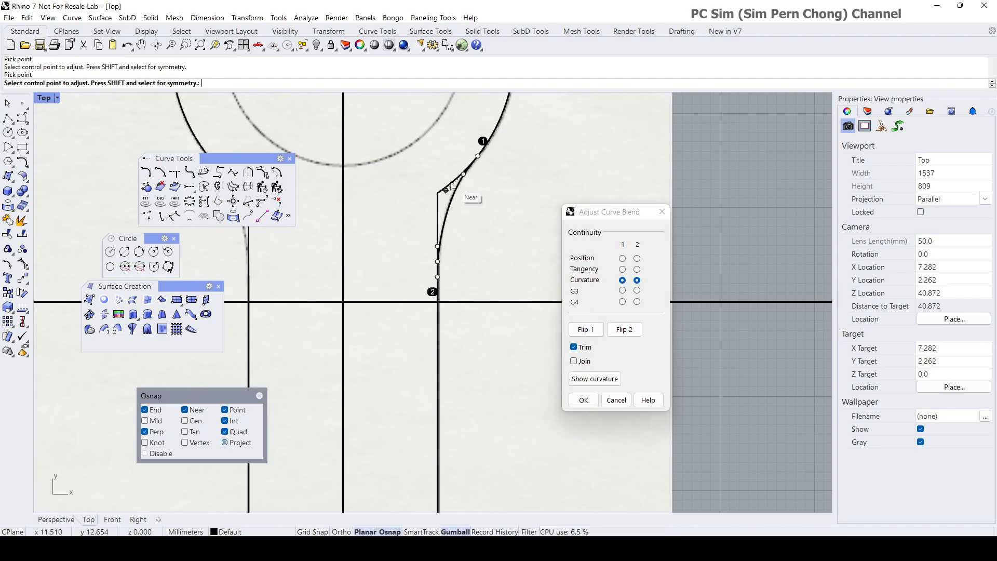
pyautogui.click(584, 400)
# Step: Mirror the right neck blend curve across the vertical centre line, floating the Transform palette below Surface Creation
pyautogui.scroll(-3, 496, 244)
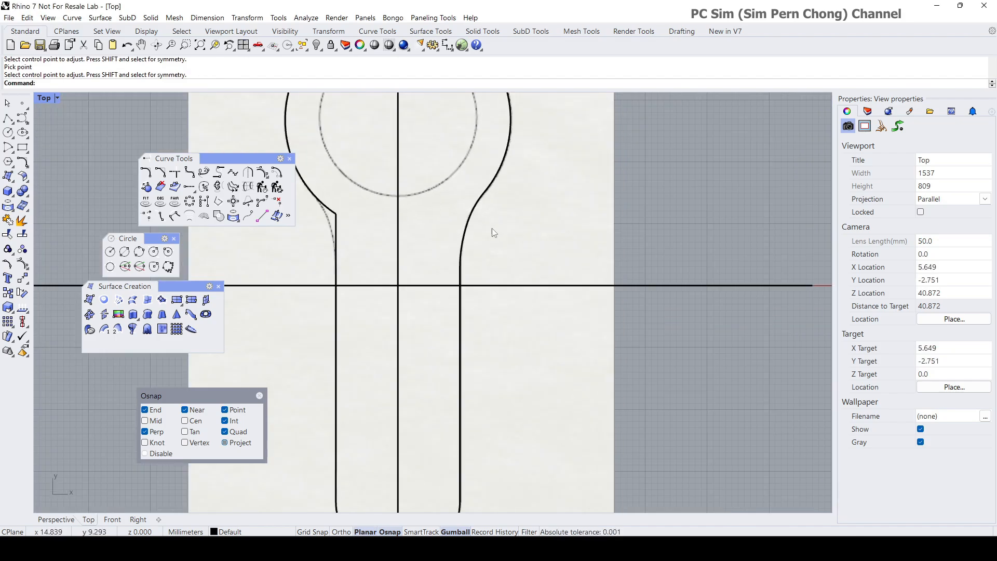
pyautogui.scroll(-2, 491, 228)
pyautogui.click(476, 230)
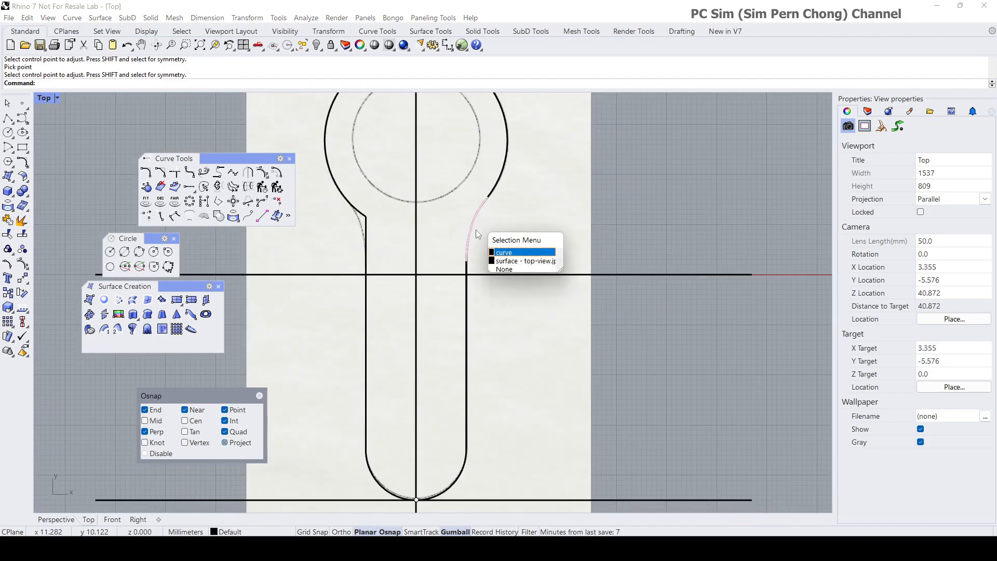
pyautogui.click(507, 254)
pyautogui.moveTo(677, 239); pyautogui.dragTo(740, 234, button='right')
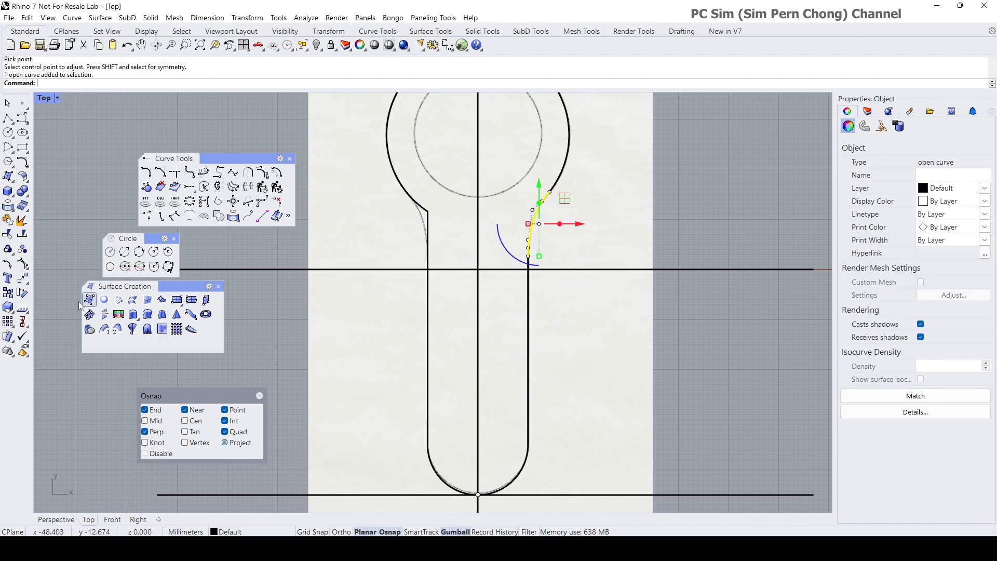
pyautogui.click(24, 279)
pyautogui.moveTo(49, 276); pyautogui.dragTo(49, 387)
pyautogui.click(47, 414)
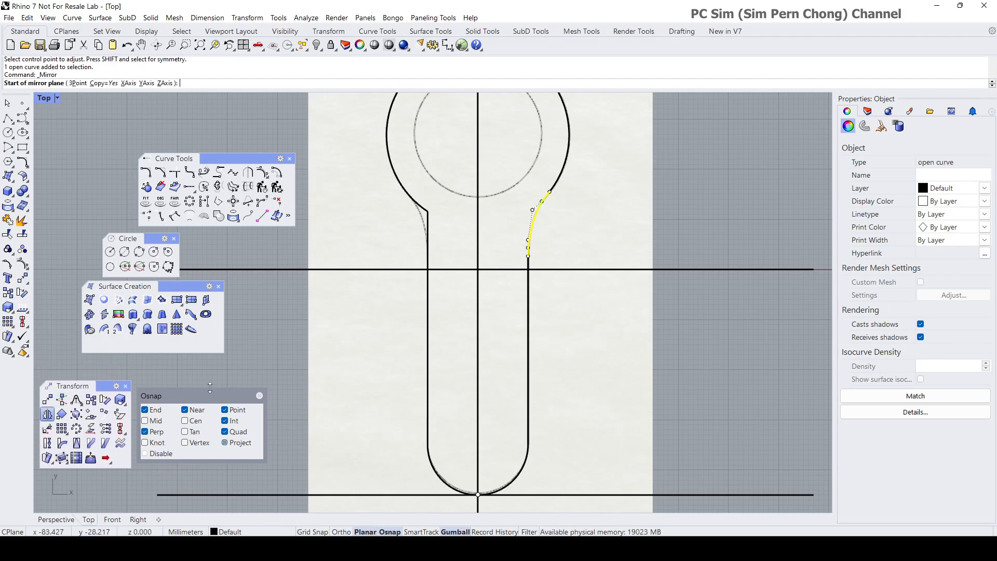
pyautogui.click(478, 335)
pyautogui.click(479, 359)
pyautogui.scroll(3, 423, 210)
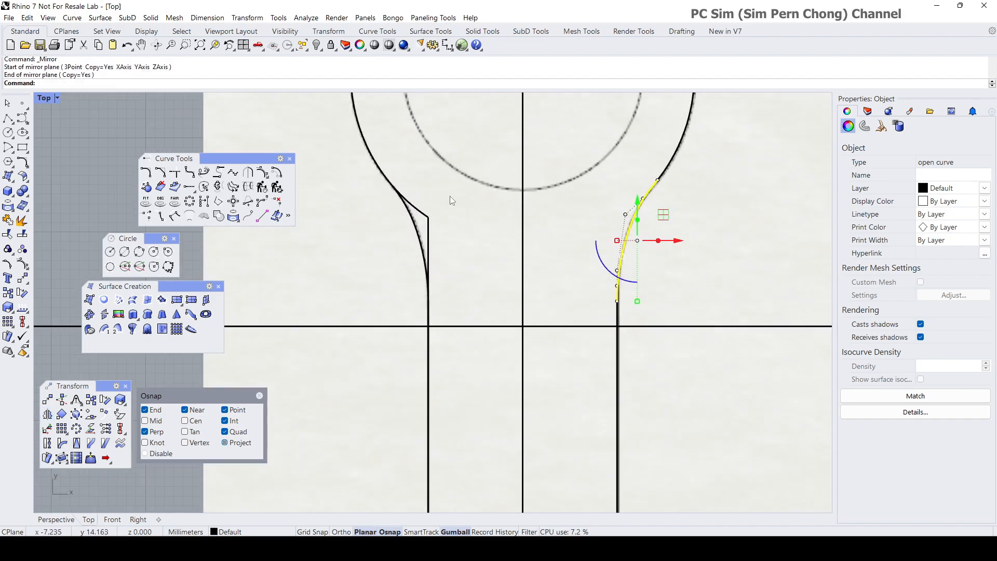
# Step: Trim the excess ends of the head arc and left side line using the mirrored neck curve as the cutting object
pyautogui.click(318, 246)
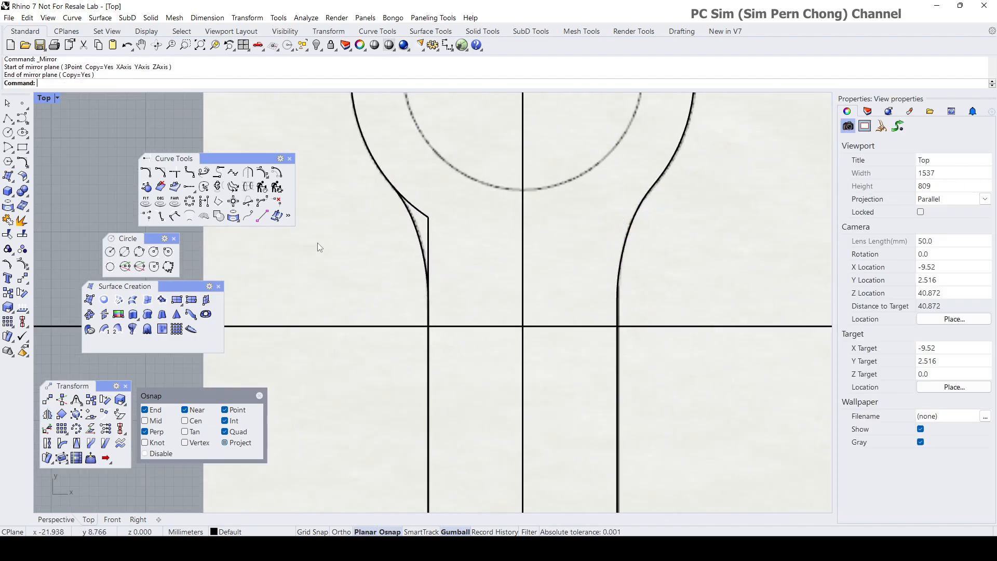
pyautogui.click(11, 235)
pyautogui.click(420, 233)
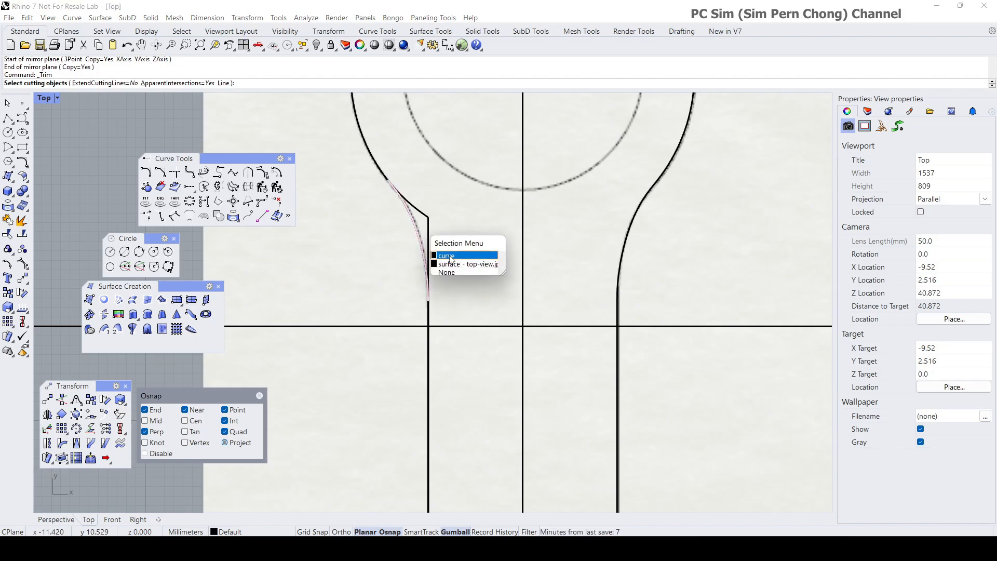
pyautogui.click(450, 256)
pyautogui.press('Return')
pyautogui.click(436, 235)
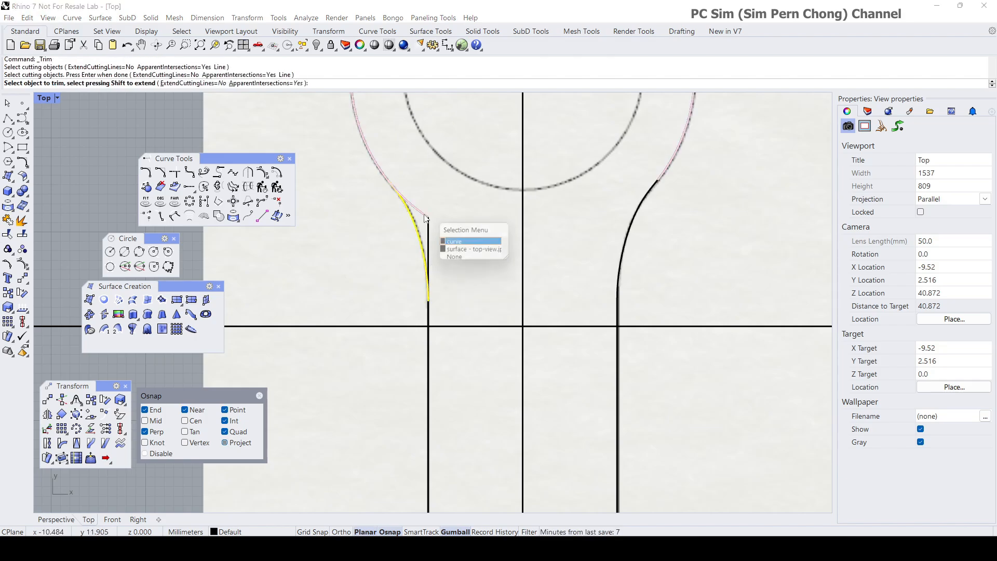
pyautogui.click(468, 242)
pyautogui.click(439, 247)
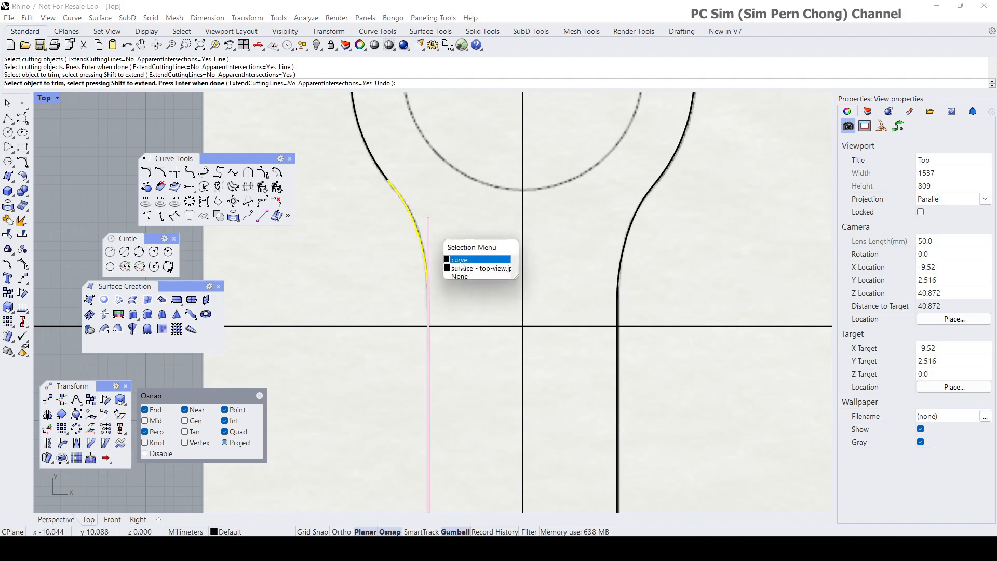
pyautogui.click(460, 261)
pyautogui.scroll(-7, 460, 265)
pyautogui.press('Return')
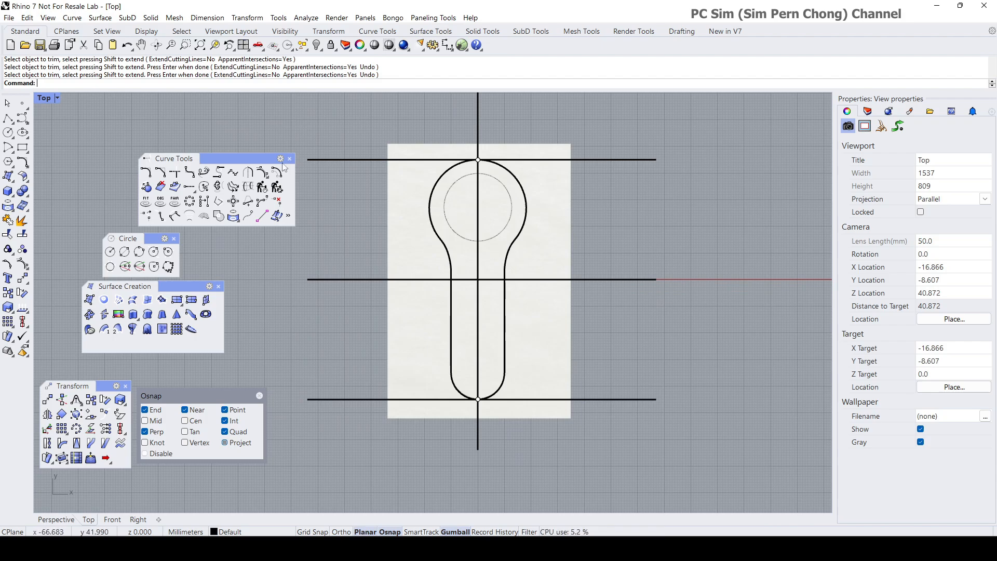
# Step: Join the head arc, both neck curves, both side lines and the bottom arc into one closed outline
pyautogui.click(430, 200)
pyautogui.click(474, 227)
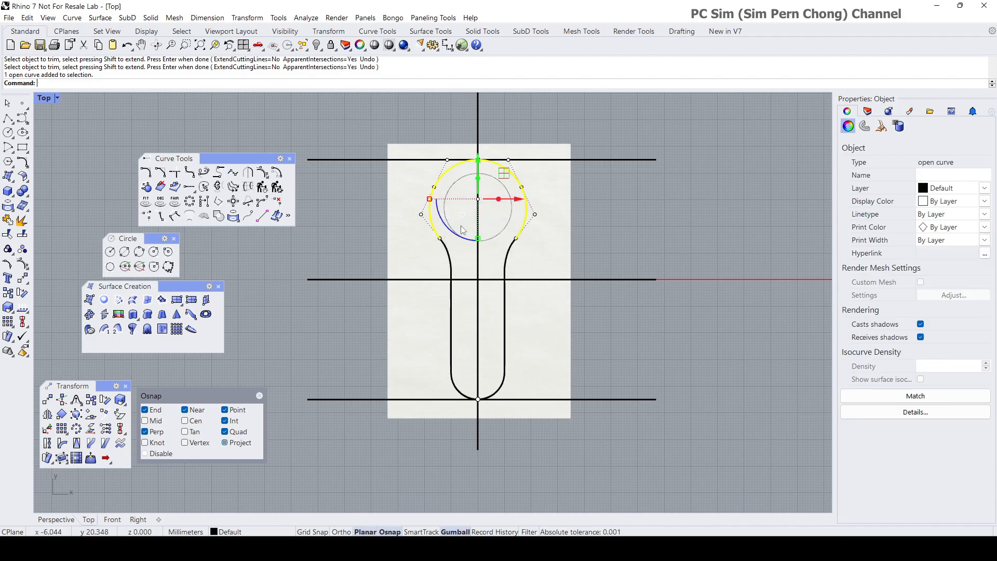
pyautogui.click(448, 253)
pyautogui.click(476, 279)
pyautogui.click(450, 294)
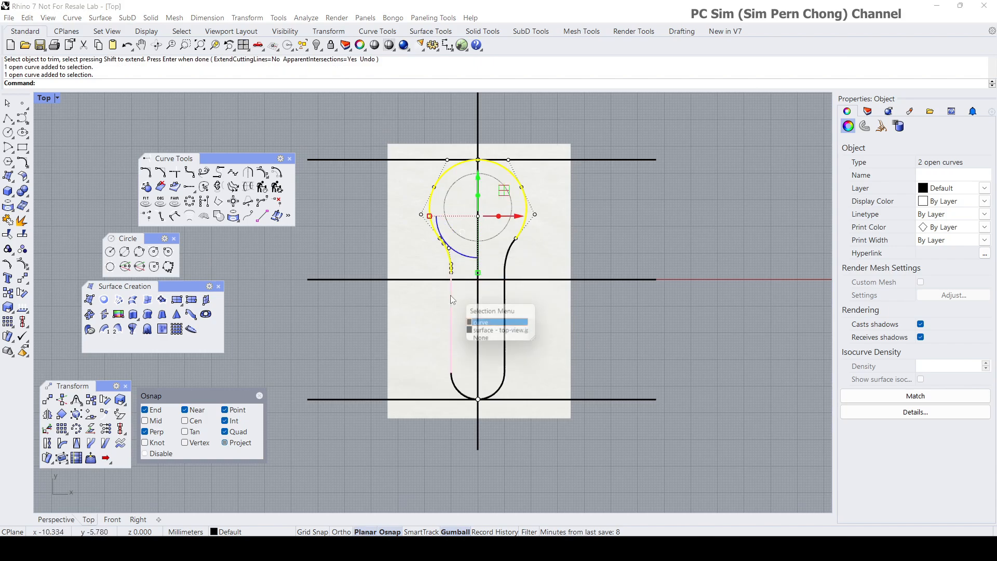
pyautogui.click(478, 325)
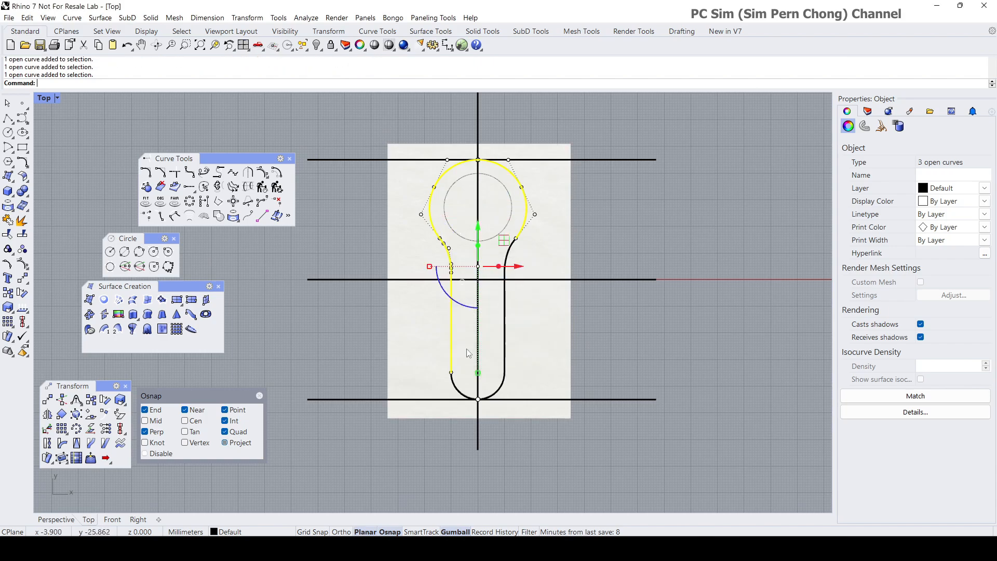
pyautogui.click(460, 390)
pyautogui.click(503, 418)
pyautogui.click(507, 363)
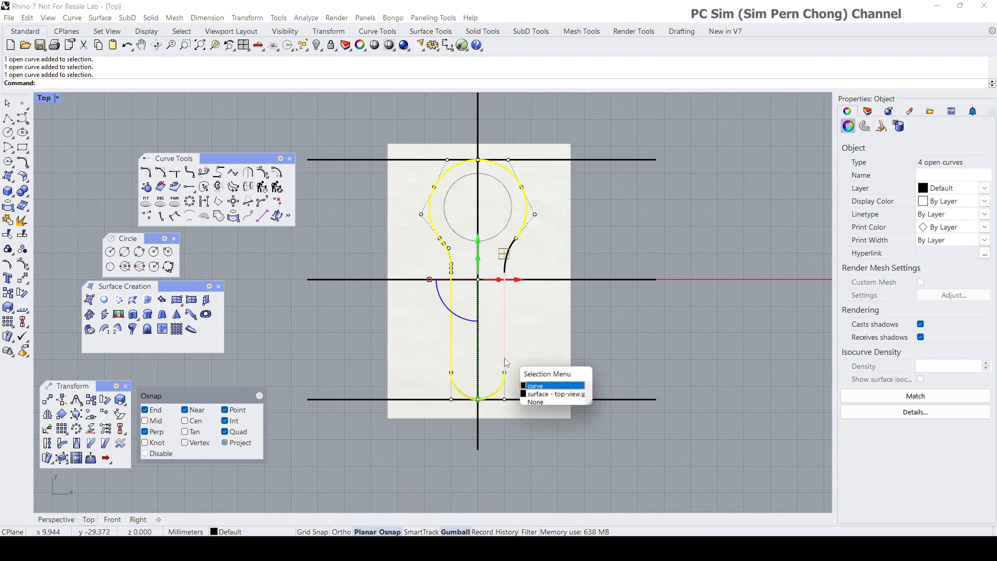
pyautogui.click(546, 386)
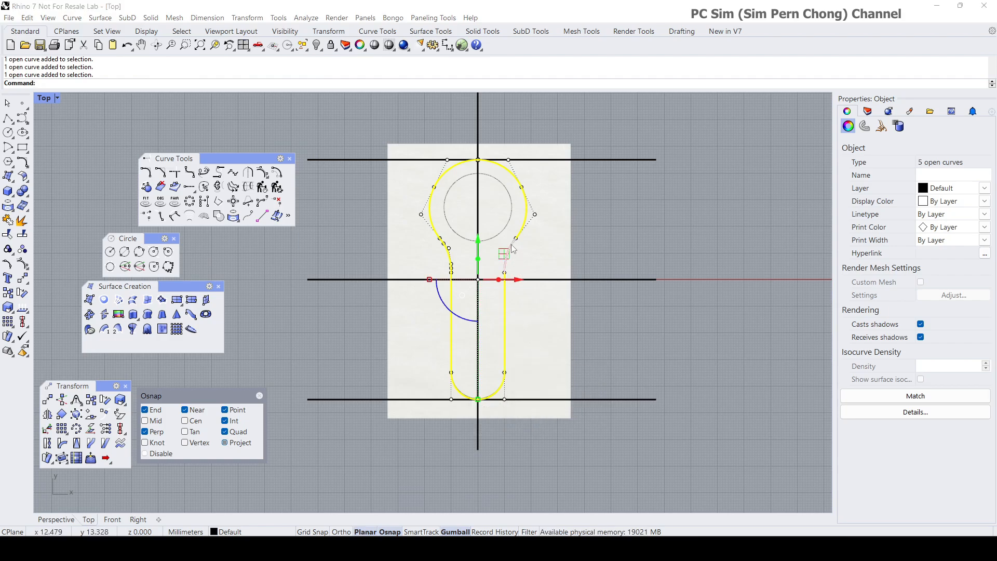
pyautogui.click(512, 244)
pyautogui.click(535, 266)
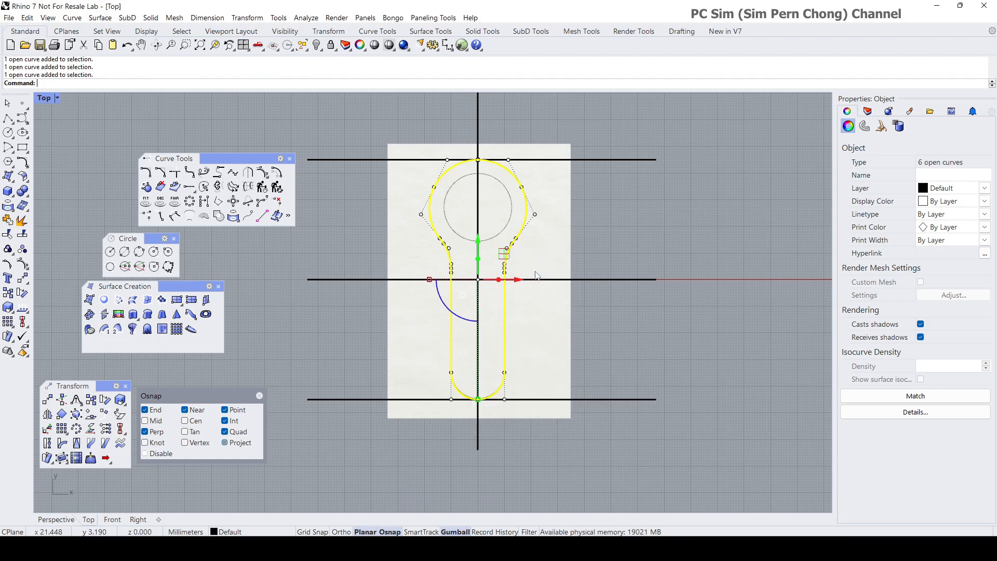
pyautogui.click(8, 221)
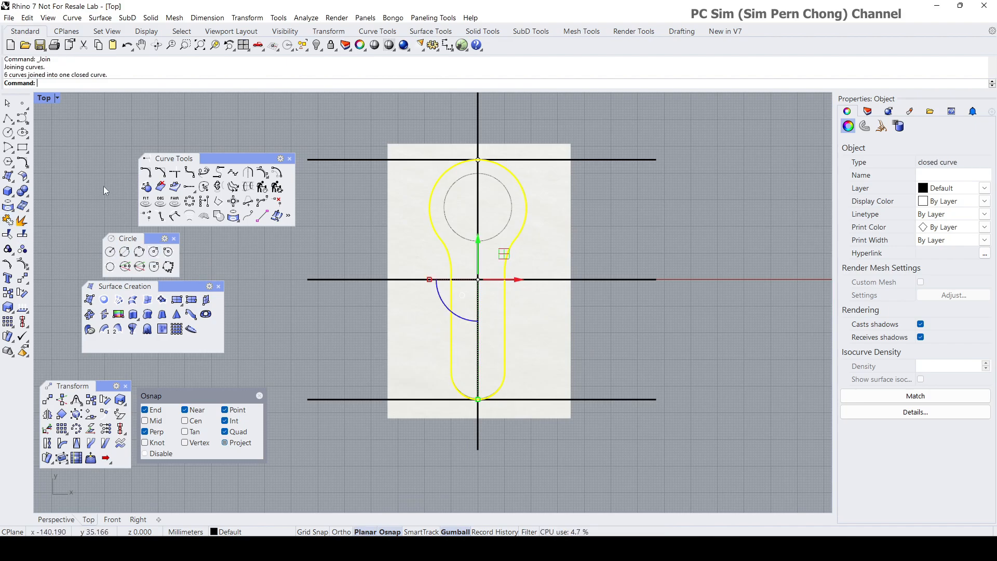
# Step: In the maximized Right view, start a degree-3 control-point curve along the profile's lower edge, from the low tip through three bend points
pyautogui.doubleClick(44, 97)
pyautogui.doubleClick(448, 310)
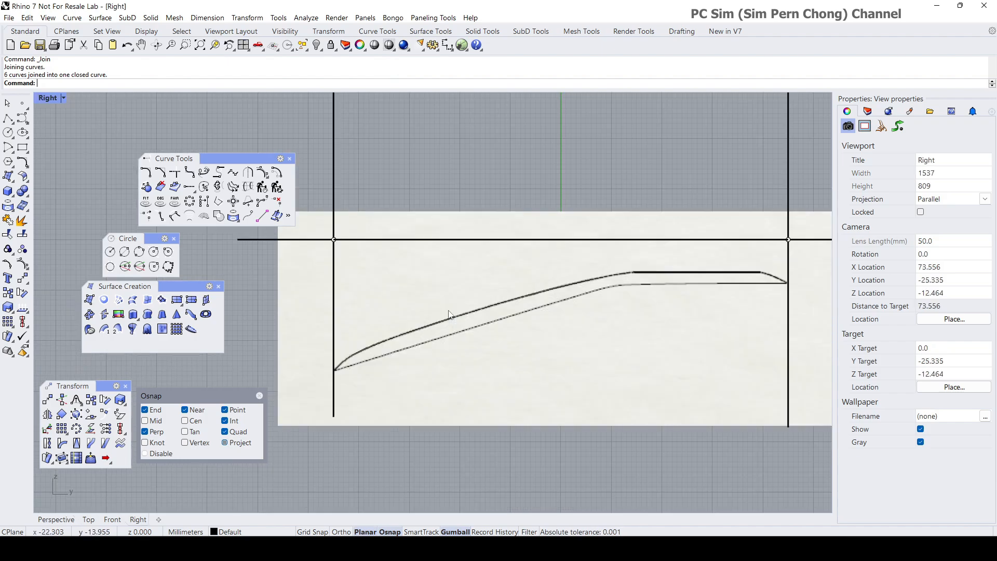
pyautogui.moveTo(455, 310); pyautogui.dragTo(434, 288, button='right')
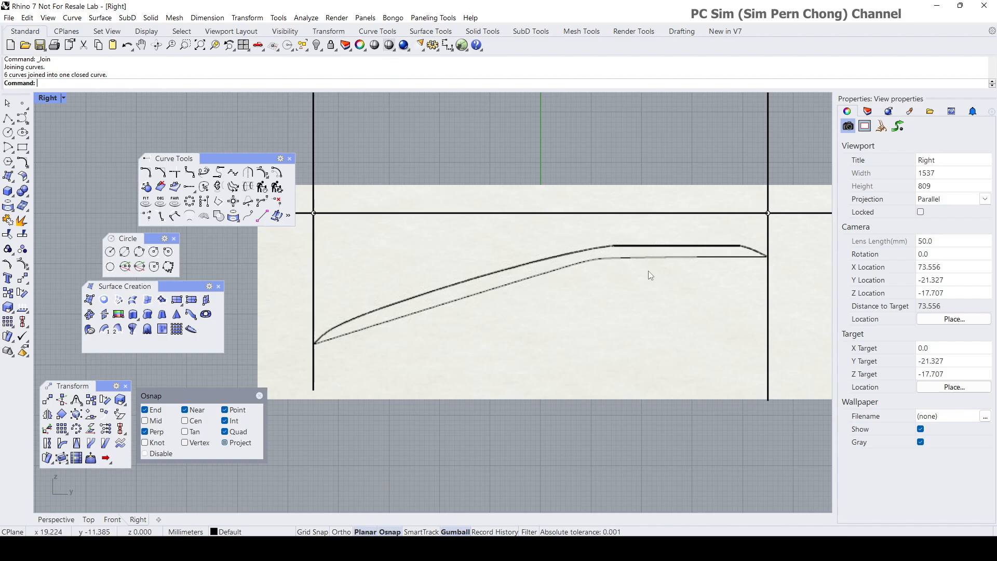
pyautogui.click(22, 118)
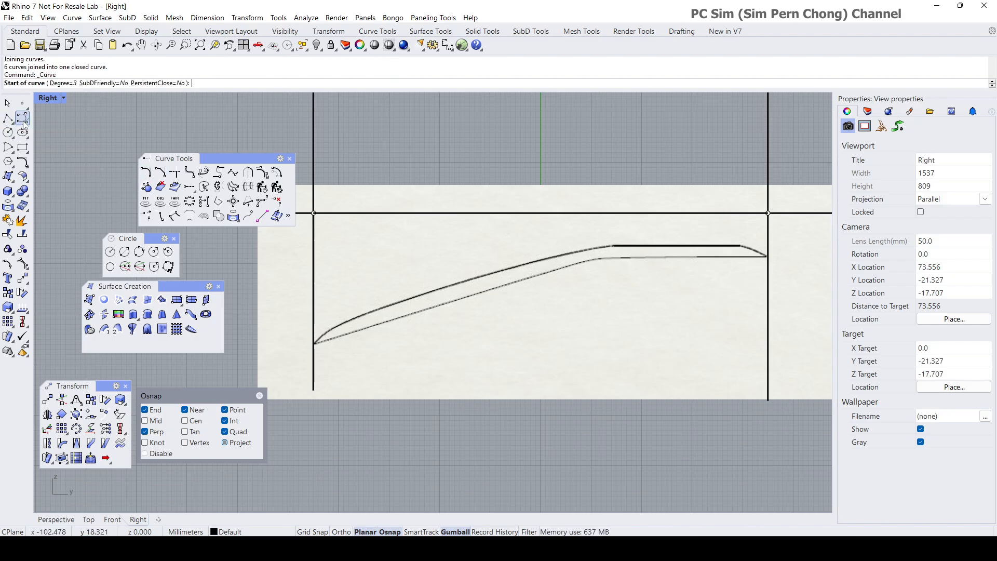
pyautogui.click(313, 345)
pyautogui.scroll(3, 577, 266)
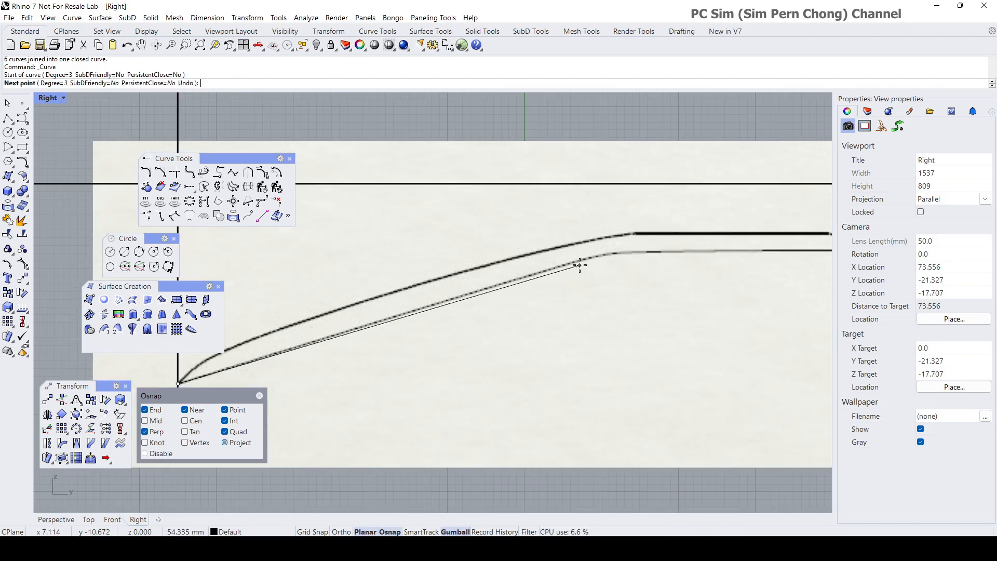
pyautogui.click(578, 260)
pyautogui.click(604, 255)
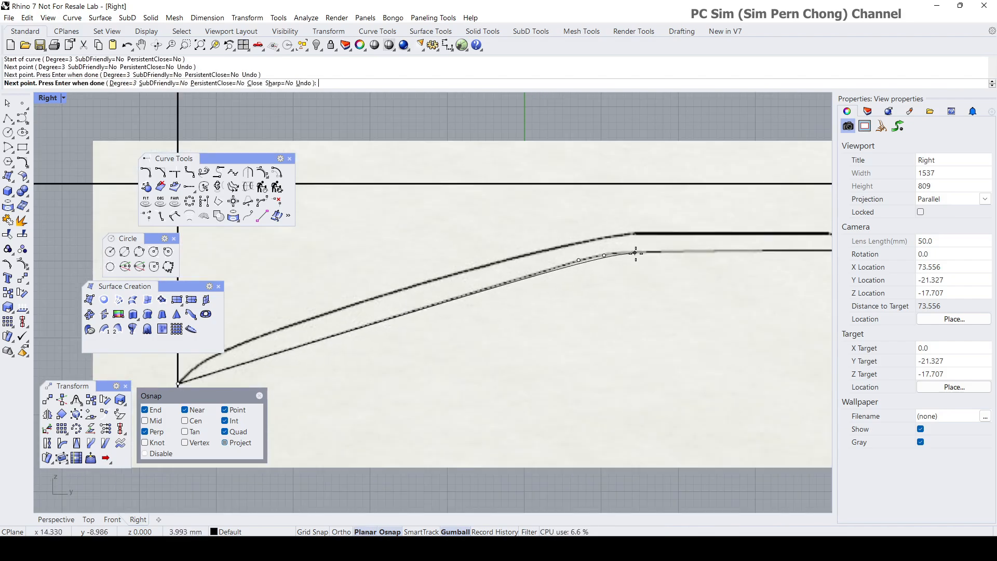
pyautogui.click(635, 253)
# Step: Turn off the Perp object snap and end the lower-edge curve at the profile's head tip on the vertical guide line
pyautogui.moveTo(640, 251); pyautogui.dragTo(477, 279, button='right')
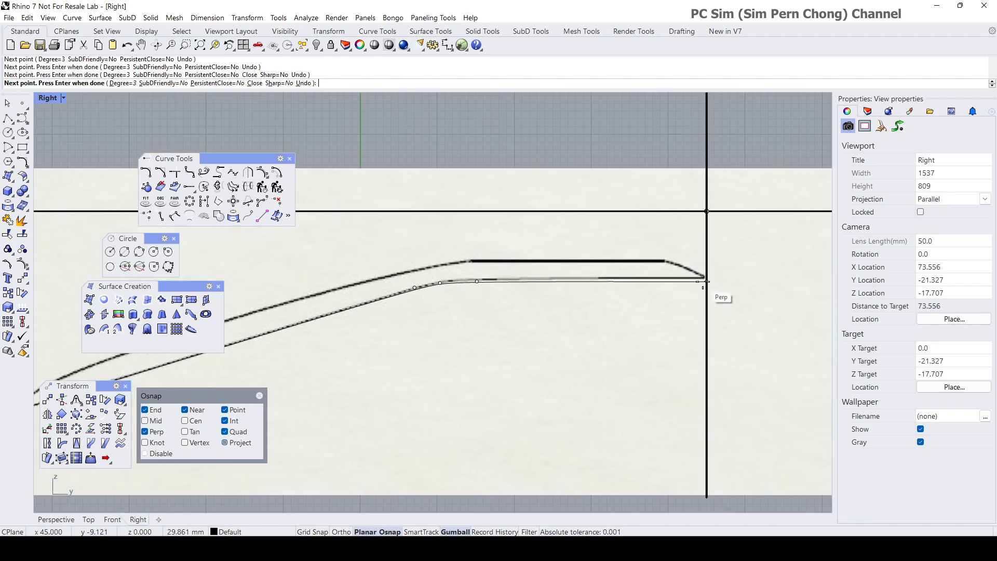
pyautogui.scroll(2, 707, 277)
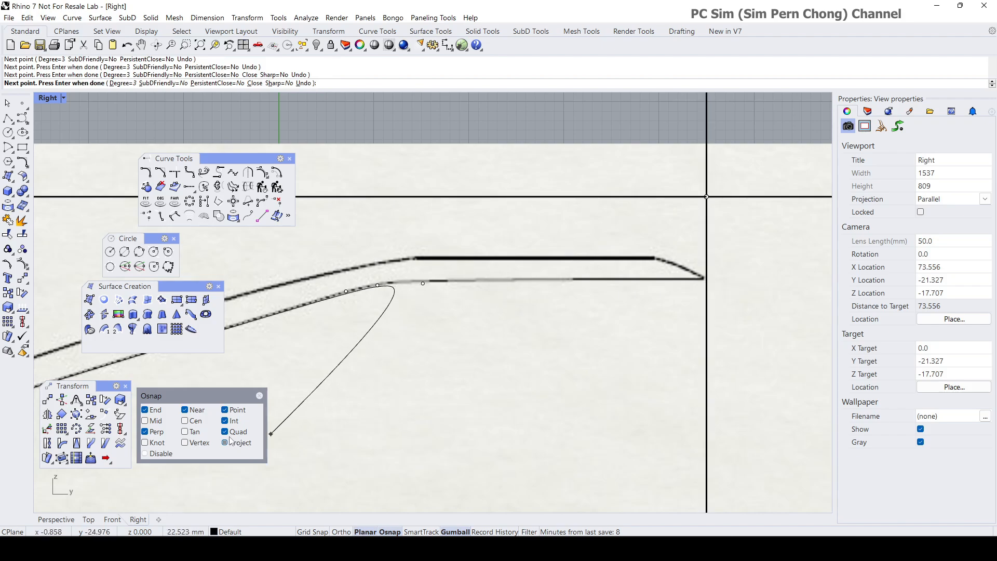
pyautogui.click(146, 431)
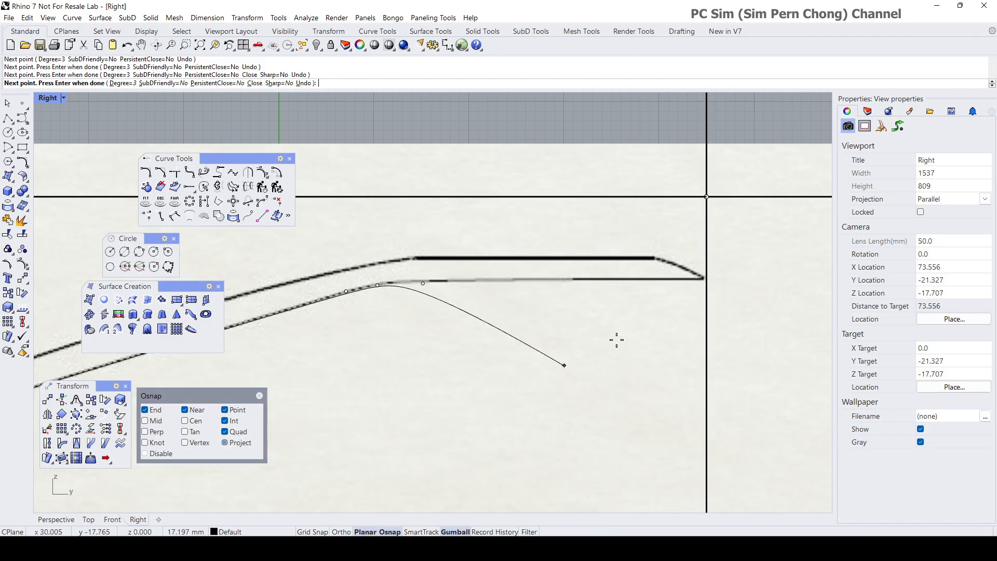
pyautogui.click(711, 279)
pyautogui.rightClick(711, 279)
# Step: Select the side-view reference picture and lock it
pyautogui.scroll(-2, 570, 306)
pyautogui.moveTo(579, 305); pyautogui.dragTo(646, 299, button='right')
pyautogui.scroll(2, 511, 292)
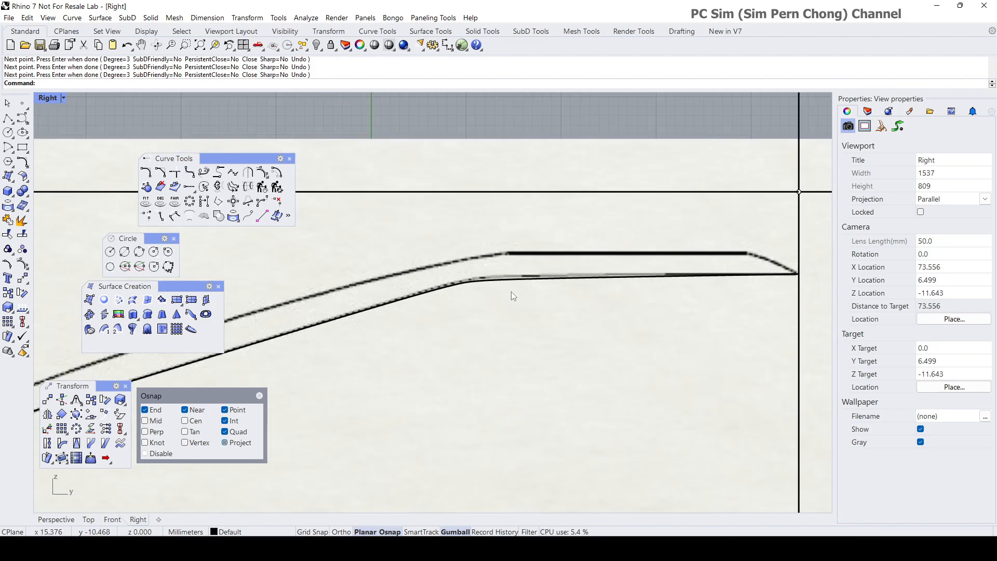
pyautogui.click(507, 283)
pyautogui.click(522, 306)
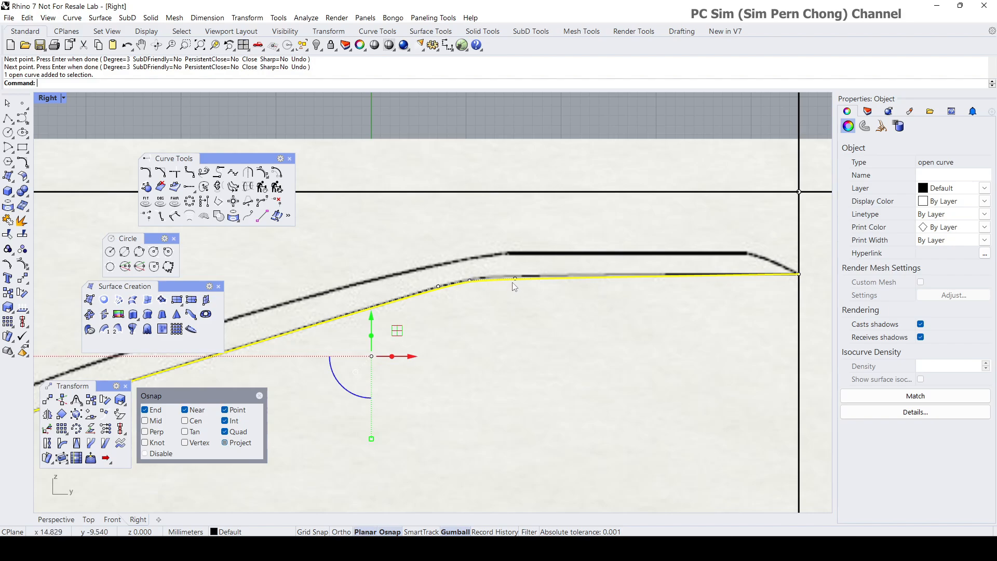
pyautogui.click(433, 239)
pyautogui.click(331, 46)
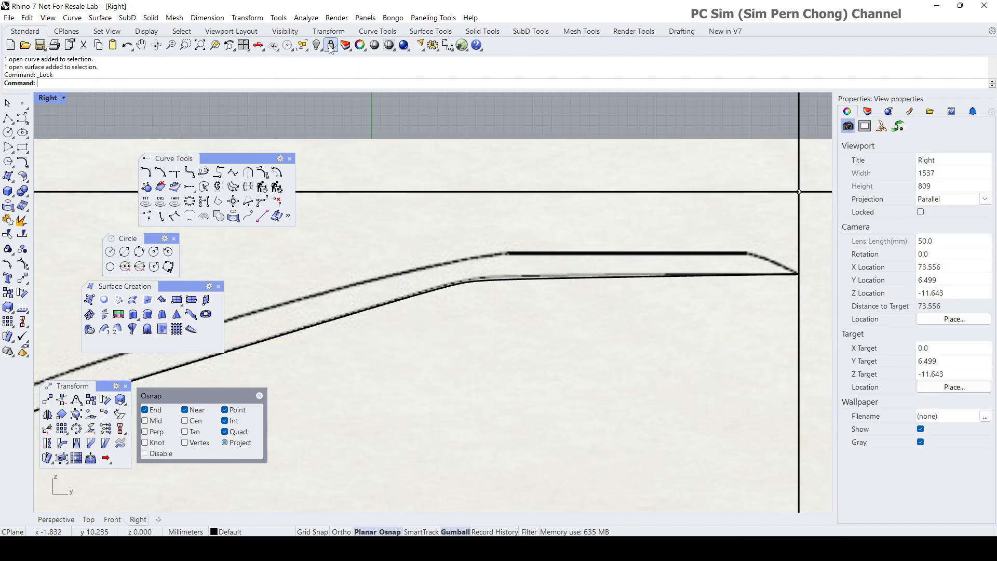
# Step: Nudge the lower-edge curve's three bend control points slightly down and toward the head to match the reference profile
pyautogui.click(471, 284)
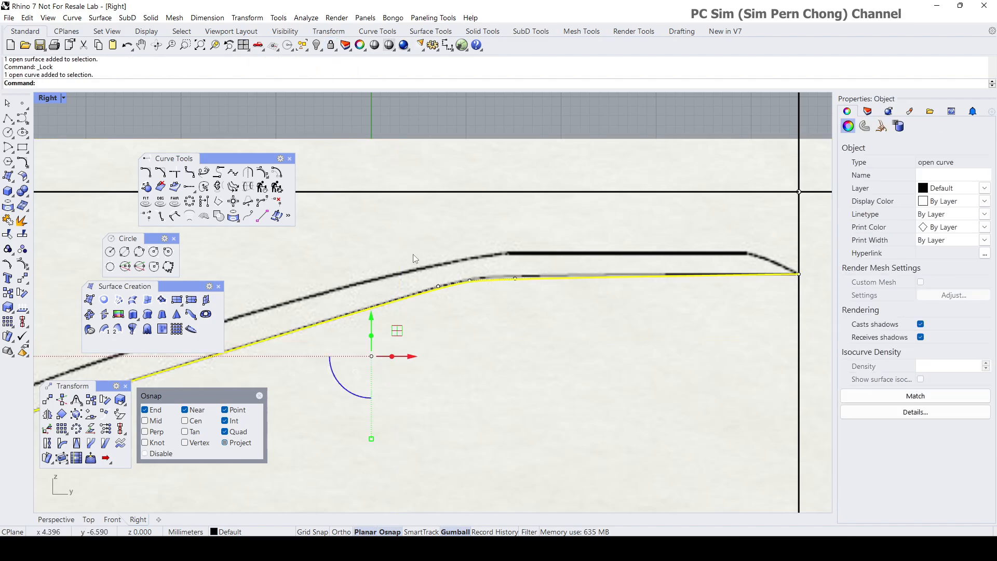
pyautogui.moveTo(414, 258); pyautogui.dragTo(581, 339)
pyautogui.moveTo(476, 236); pyautogui.dragTo(476, 238)
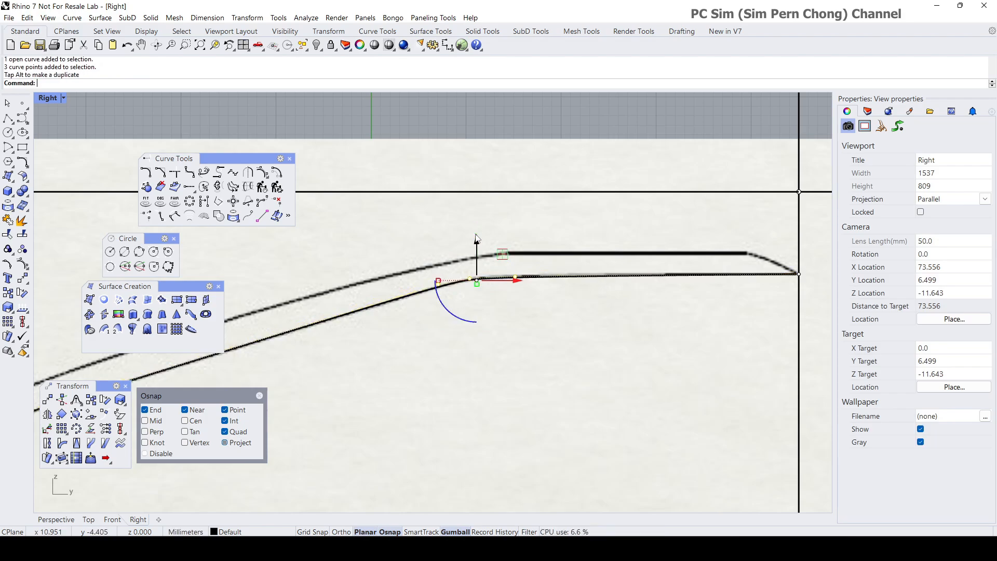
pyautogui.moveTo(516, 280); pyautogui.dragTo(521, 281)
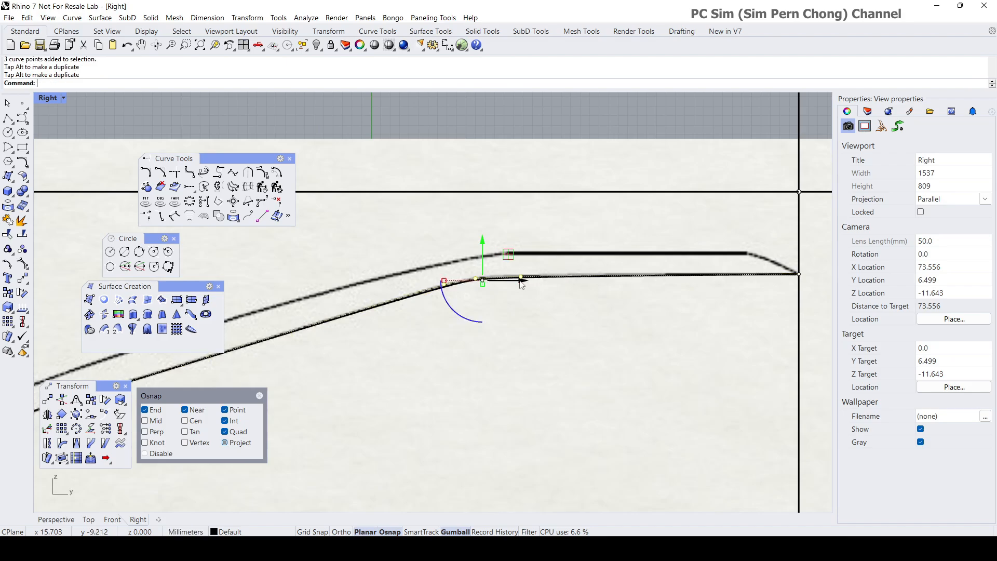
pyautogui.scroll(-8, 518, 296)
pyautogui.click(521, 314)
pyautogui.moveTo(523, 318); pyautogui.dragTo(563, 321, button='right')
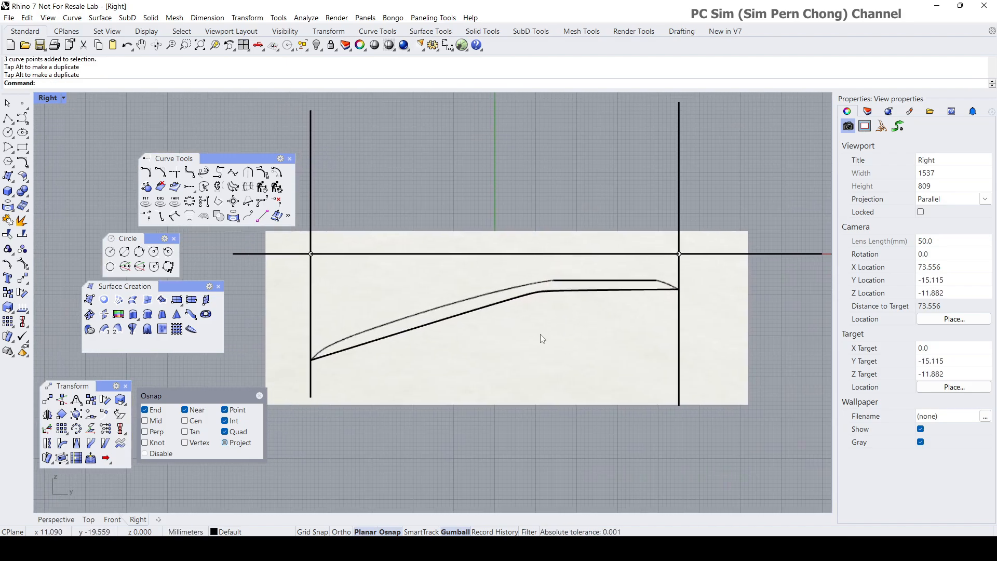
# Step: Unlock the side-view reference picture, increase its material transparency so it appears fainter, and lock it again
pyautogui.rightClick(330, 45)
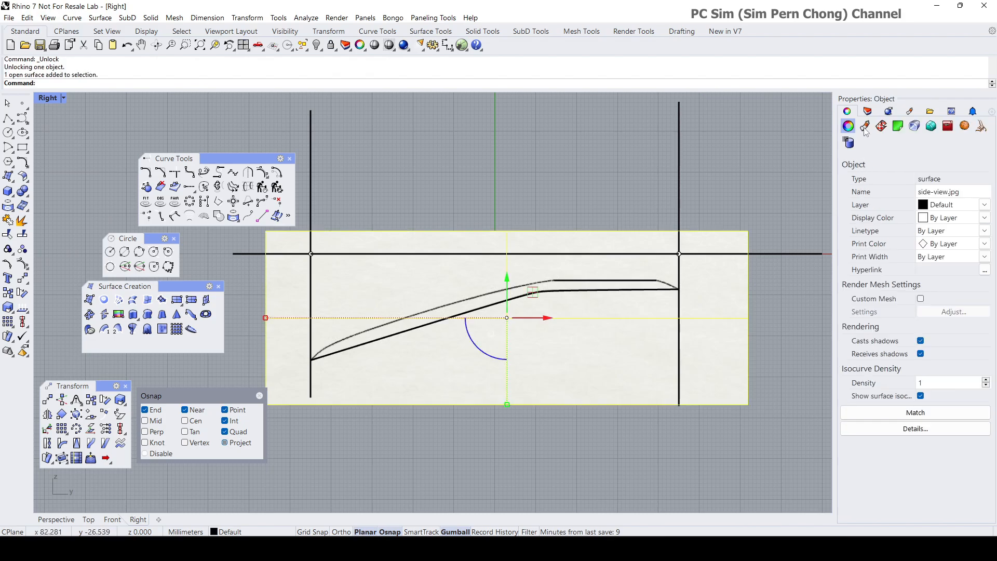
pyautogui.click(865, 127)
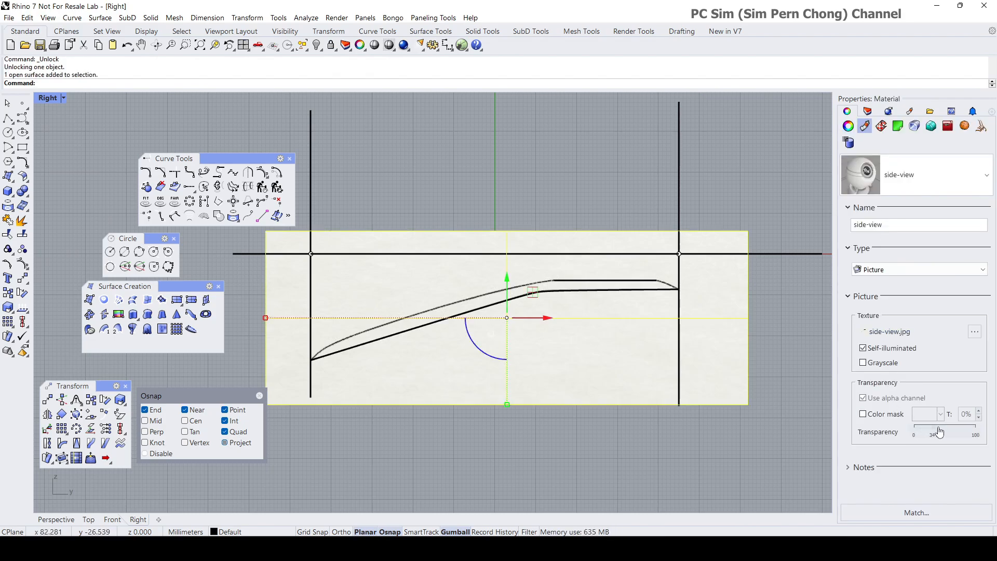
pyautogui.click(762, 446)
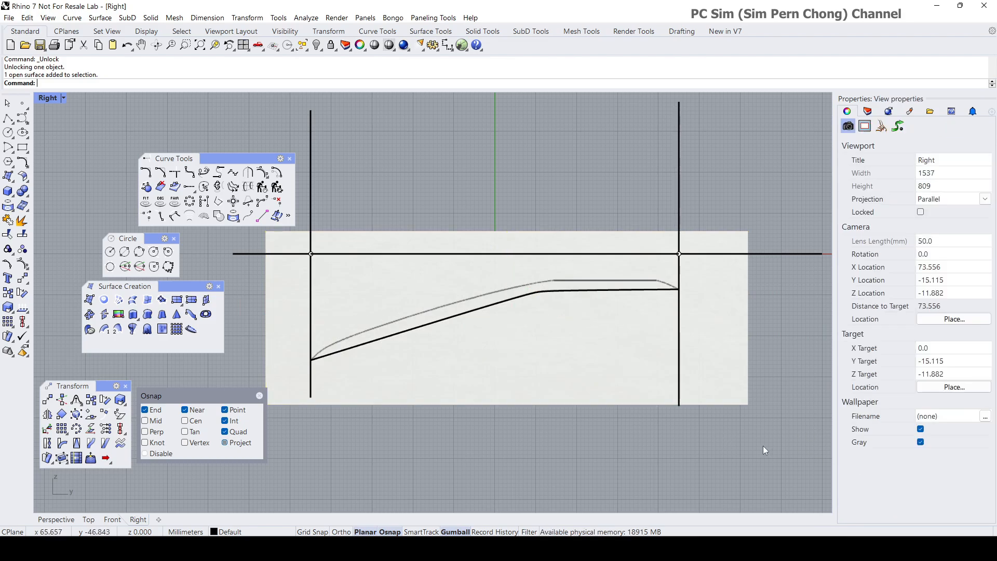
pyautogui.click(622, 367)
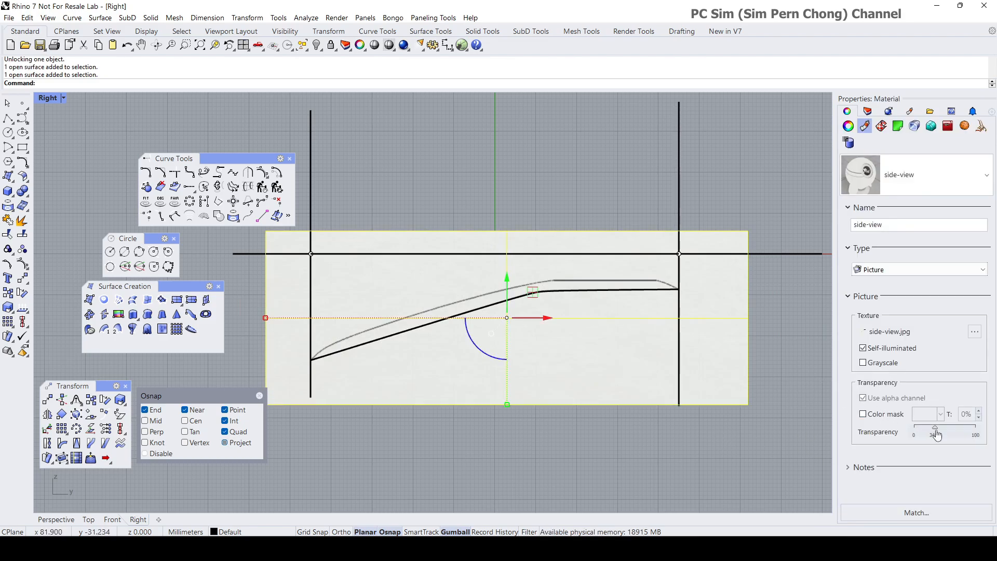
pyautogui.click(750, 447)
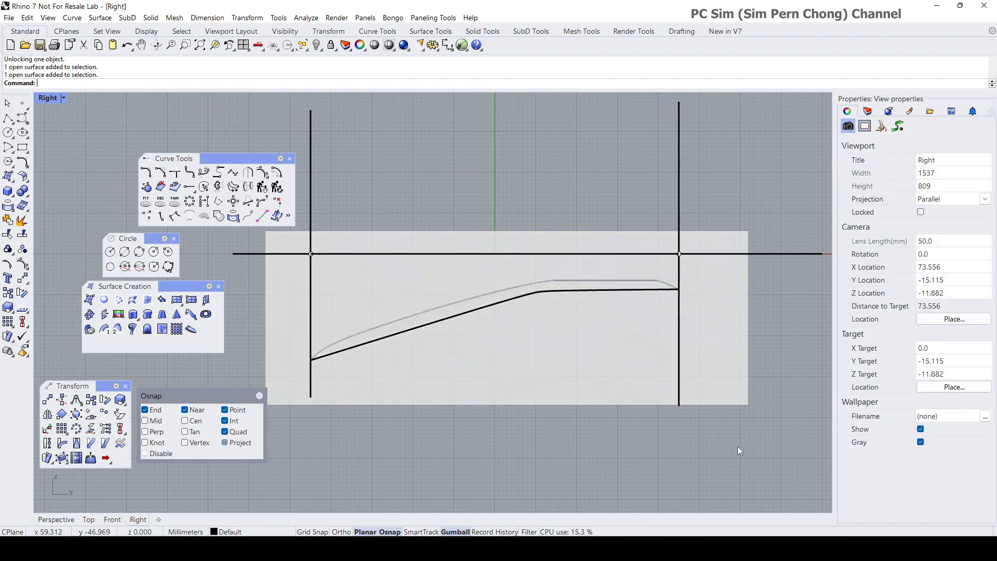
pyautogui.click(625, 370)
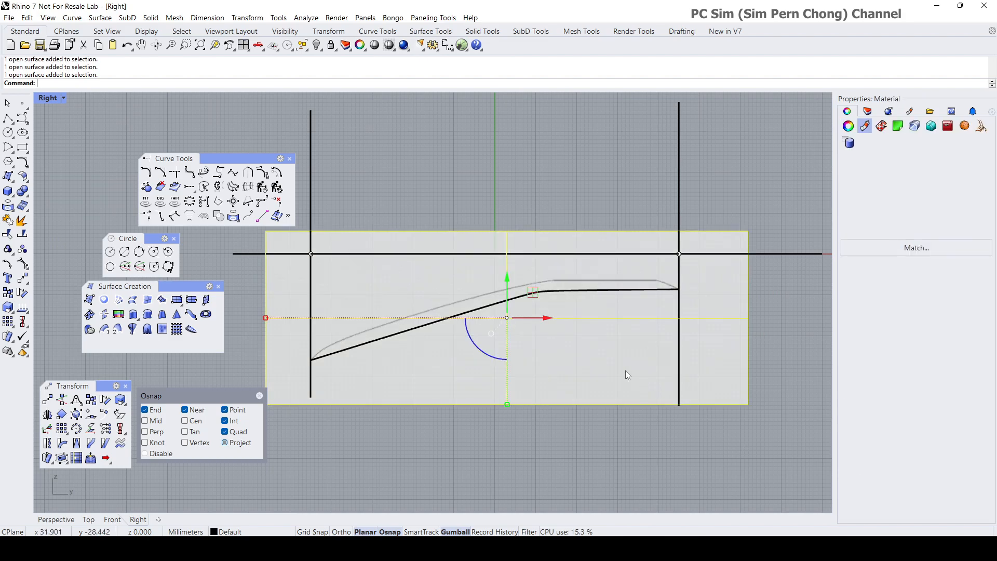
pyautogui.click(331, 45)
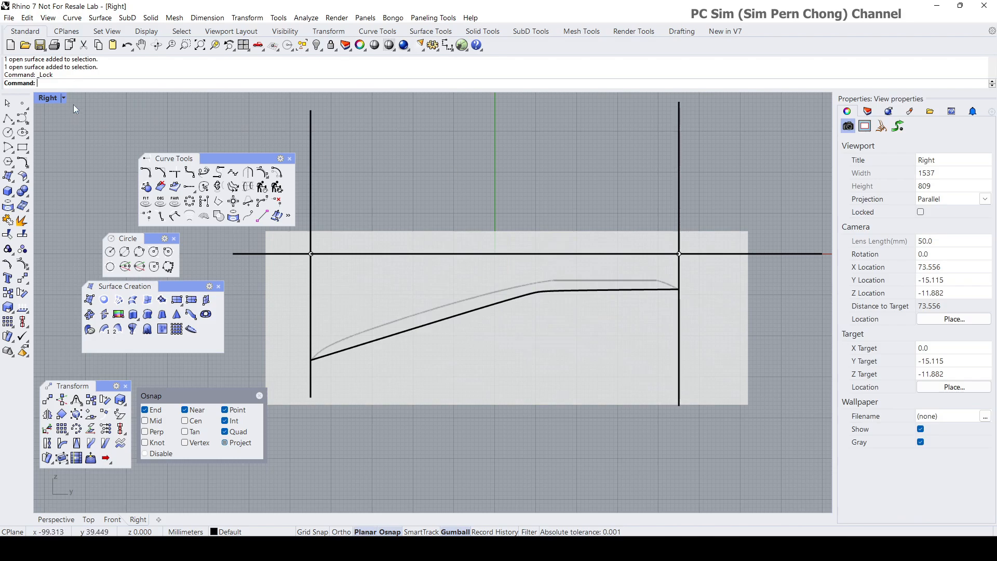
# Step: Extrude the lower-edge profile curve sideways to both sides in the maximized Perspective view, making a surface wider than the outline
pyautogui.click(381, 342)
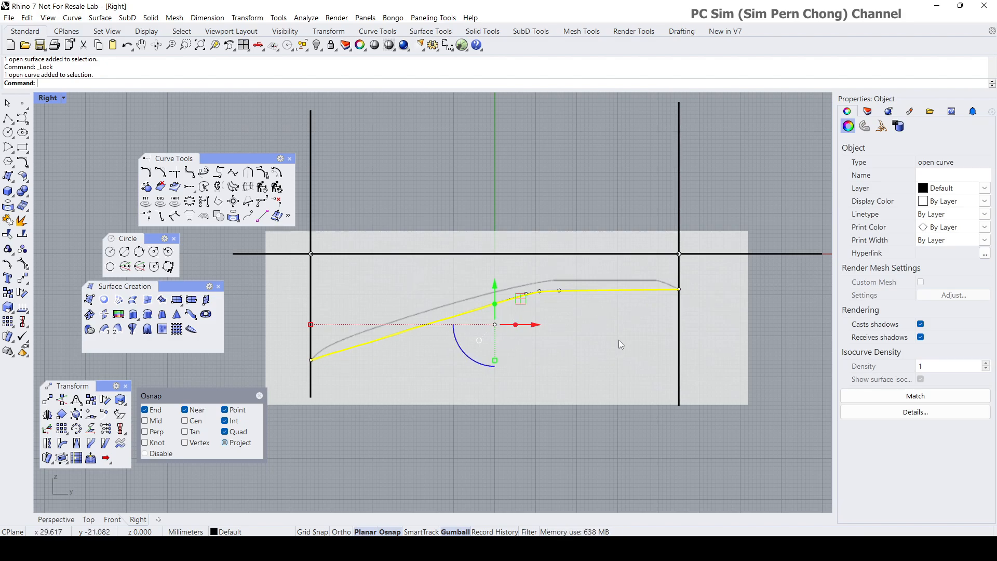
pyautogui.doubleClick(46, 101)
pyautogui.doubleClick(443, 98)
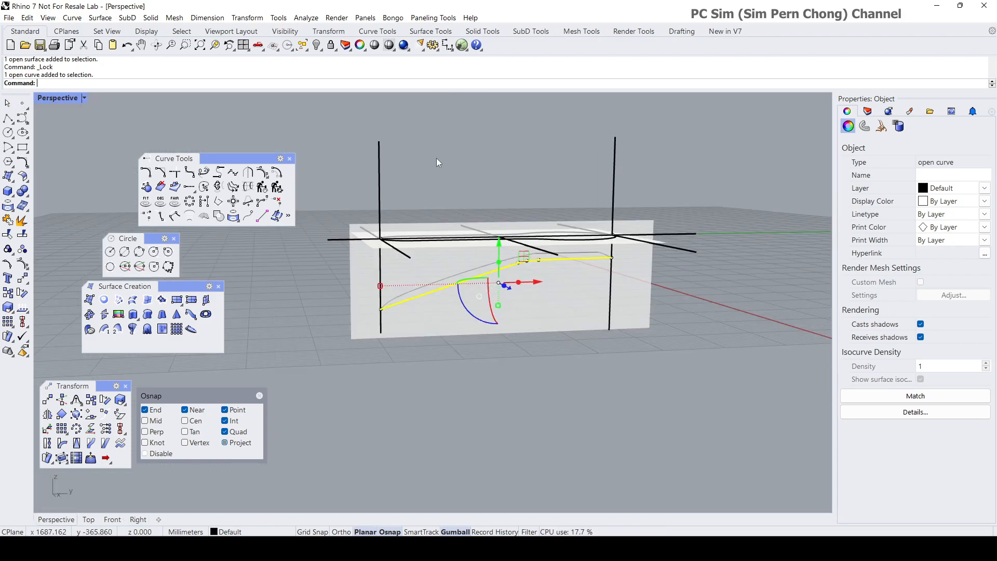
pyautogui.moveTo(436, 158); pyautogui.dragTo(518, 222, button='right')
pyautogui.moveTo(504, 294)
pyautogui.mouseDown(button='right')
pyautogui.moveTo(496, 297)
pyautogui.moveTo(532, 282)
pyautogui.moveTo(508, 288)
pyautogui.mouseUp(button='right')
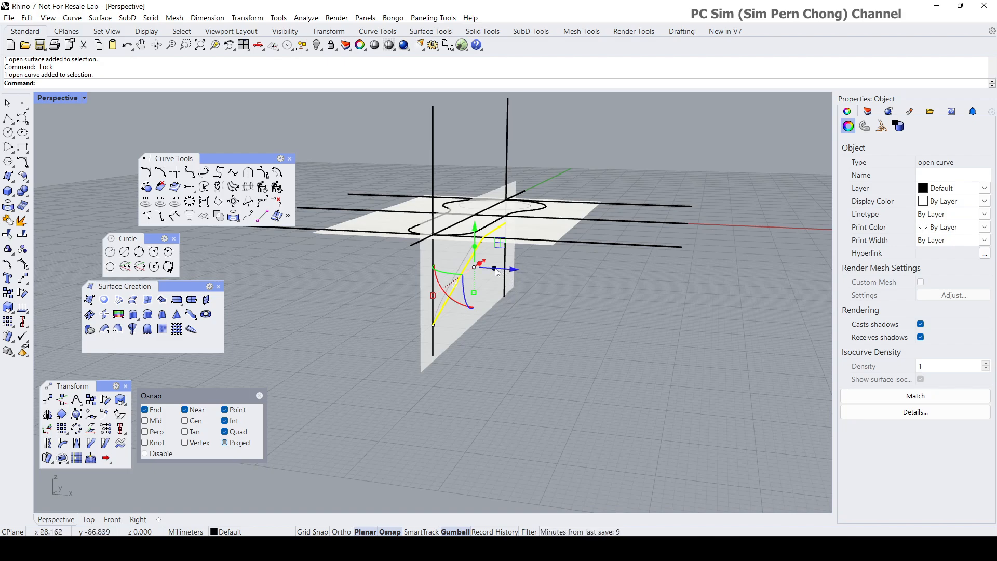
pyautogui.moveTo(495, 271); pyautogui.dragTo(690, 315)
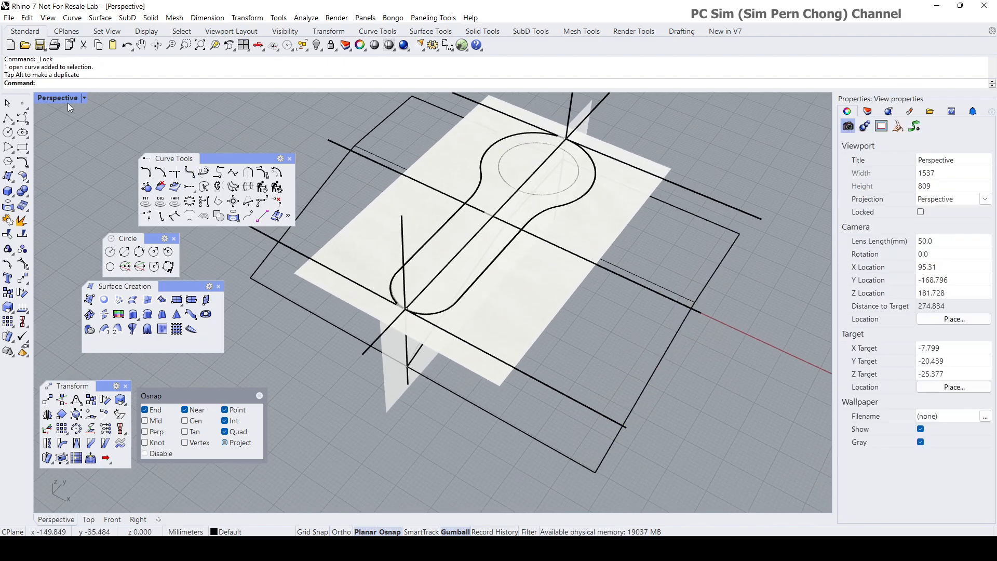
# Step: Set the Perspective view to Shaded display and move the floating Curve Tools toolbar clear of the model
pyautogui.click(66, 99)
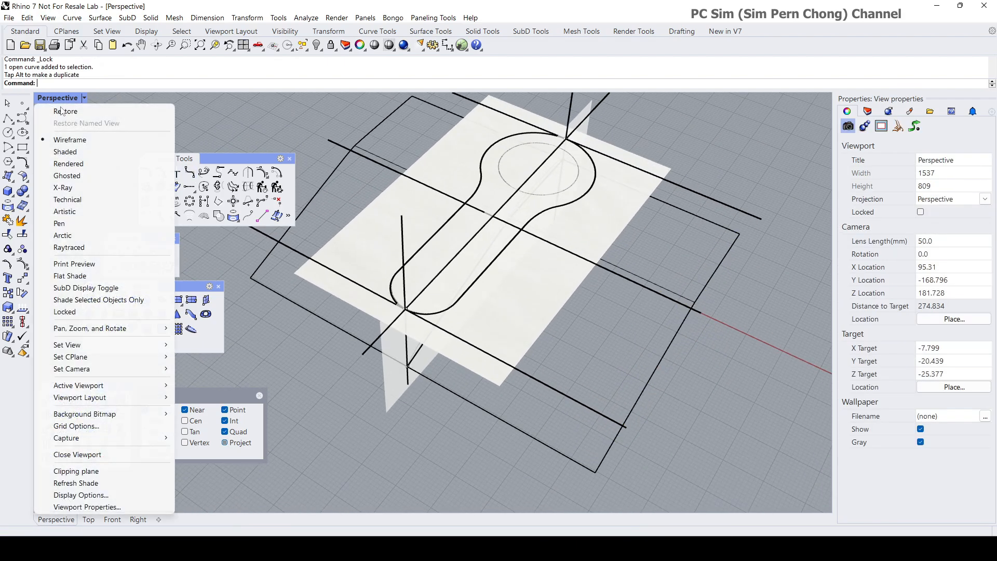
pyautogui.click(81, 152)
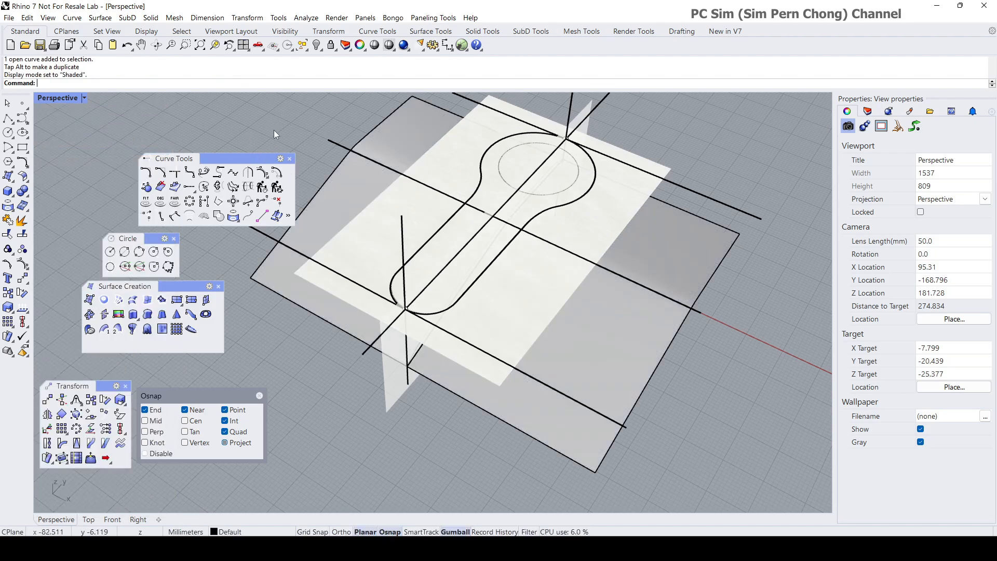
pyautogui.moveTo(228, 159); pyautogui.dragTo(180, 141)
pyautogui.moveTo(286, 129); pyautogui.dragTo(352, 207, button='right')
pyautogui.scroll(-5, 352, 207)
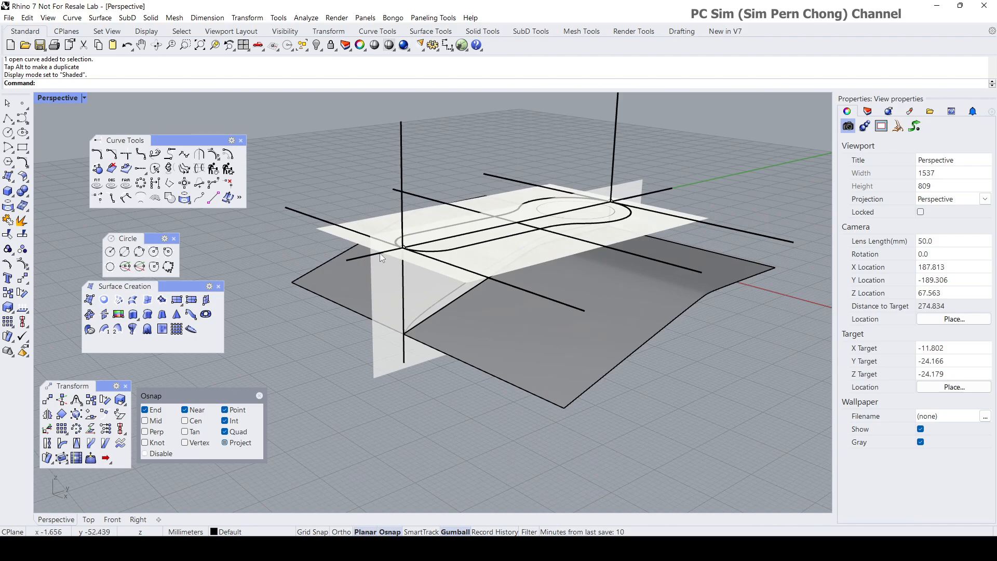
pyautogui.moveTo(572, 222); pyautogui.dragTo(675, 236, button='right')
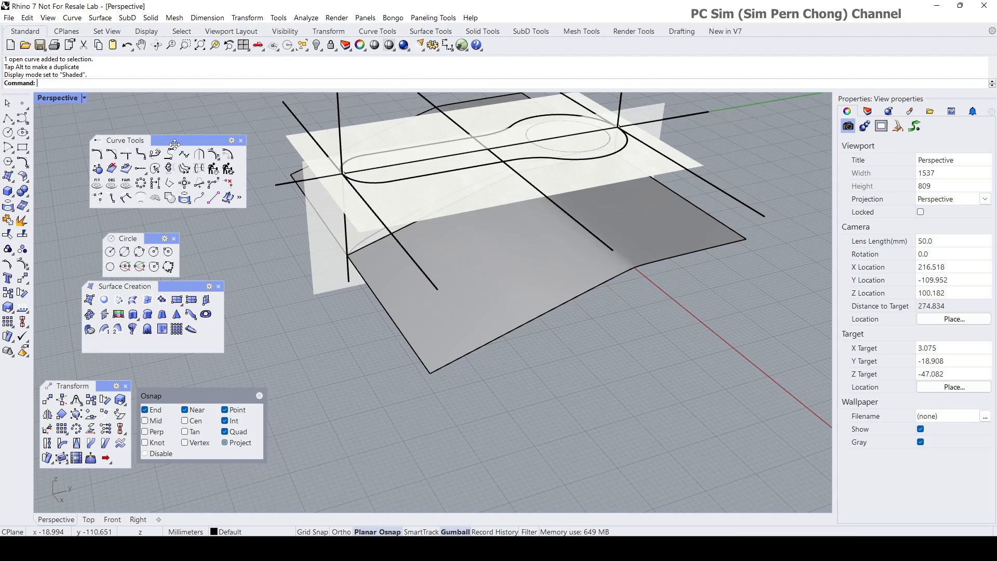
pyautogui.moveTo(174, 144); pyautogui.dragTo(184, 113)
# Step: Extend the extruded surface with Type=Line and Merge=Yes past the outline at its low-tip edge and its head-end edge
pyautogui.click(23, 178)
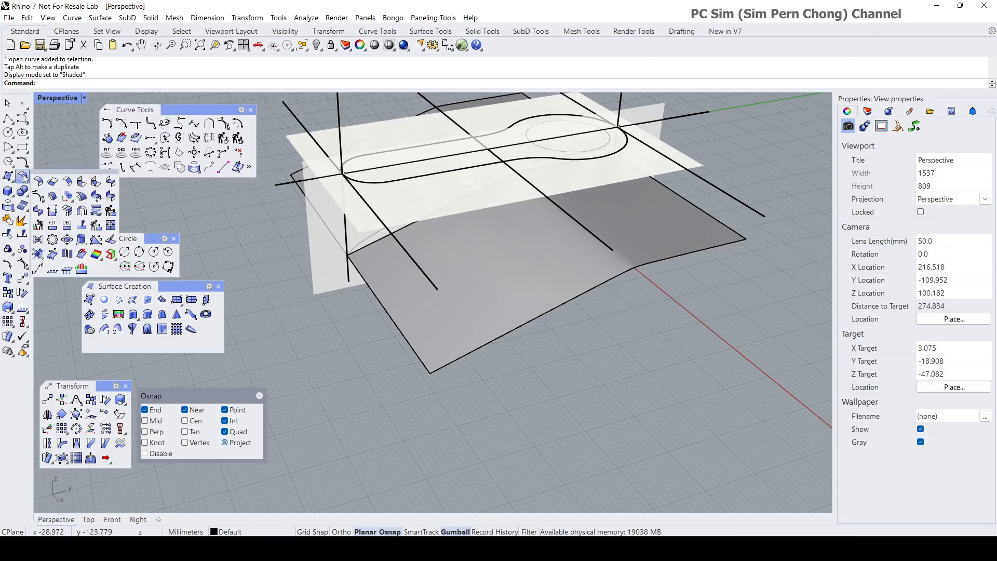
pyautogui.click(54, 182)
pyautogui.click(386, 314)
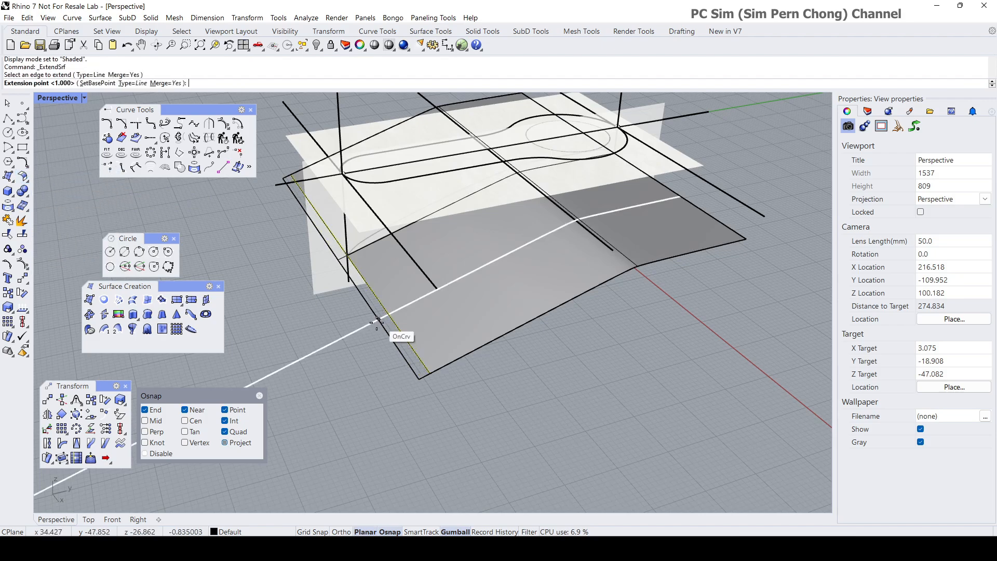
pyautogui.moveTo(371, 332); pyautogui.dragTo(468, 341, button='right')
pyautogui.rightClick(529, 382)
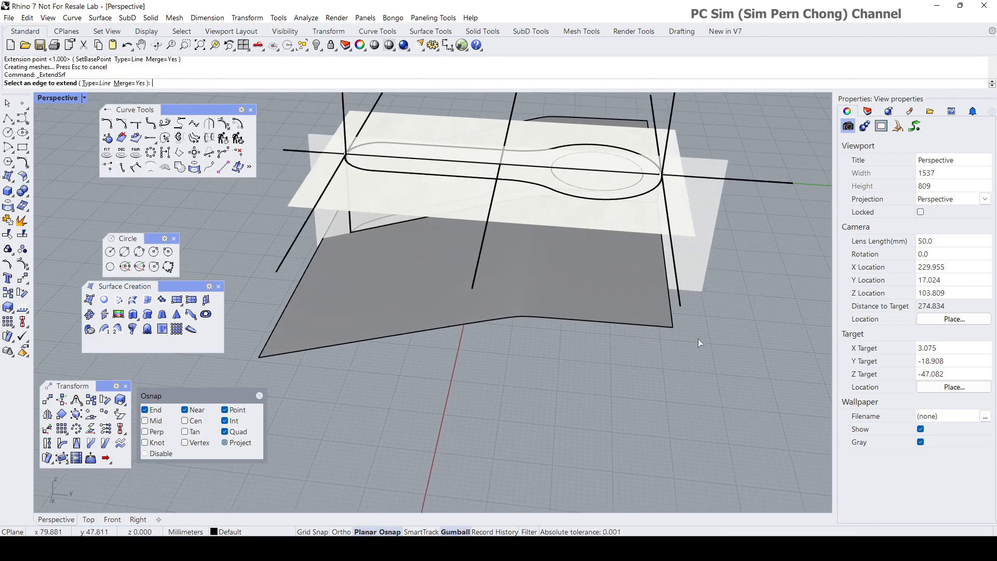
pyautogui.click(675, 317)
pyautogui.click(721, 322)
pyautogui.moveTo(721, 322); pyautogui.dragTo(609, 308, button='right')
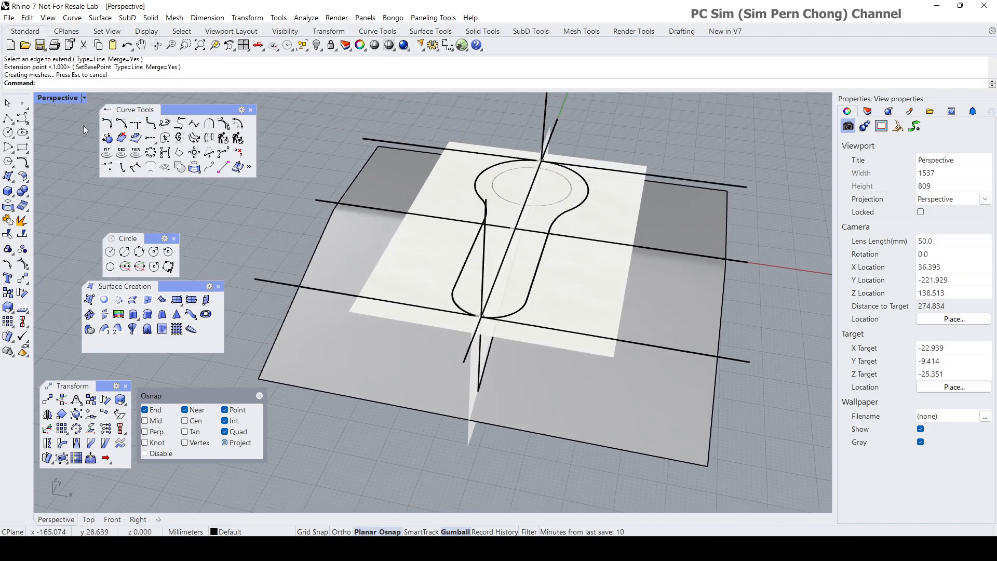
# Step: Project the closed top-view outline onto the extended surface along the CPlane Z direction, keeping the original curve
pyautogui.click(7, 206)
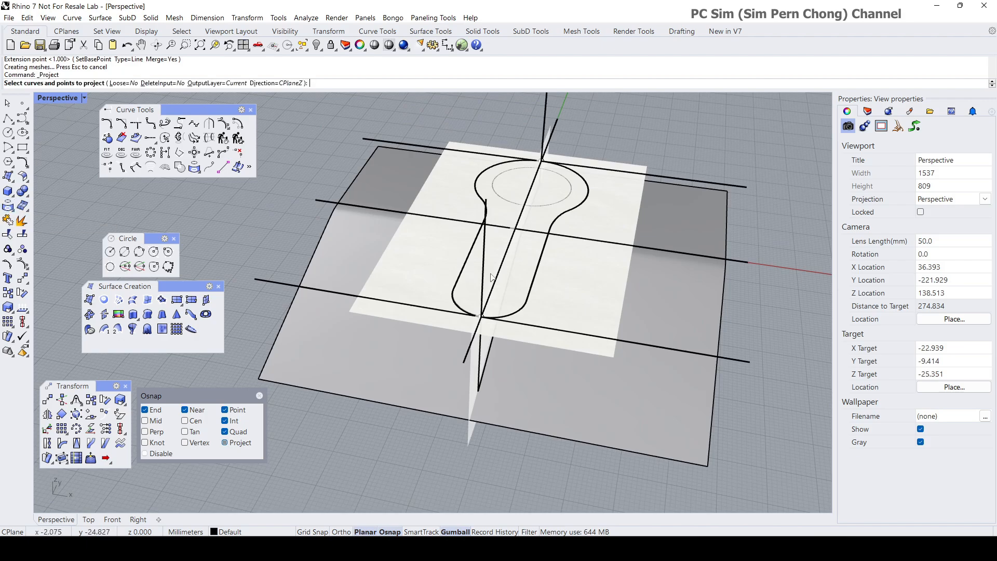
pyautogui.click(534, 295)
pyautogui.press('Return')
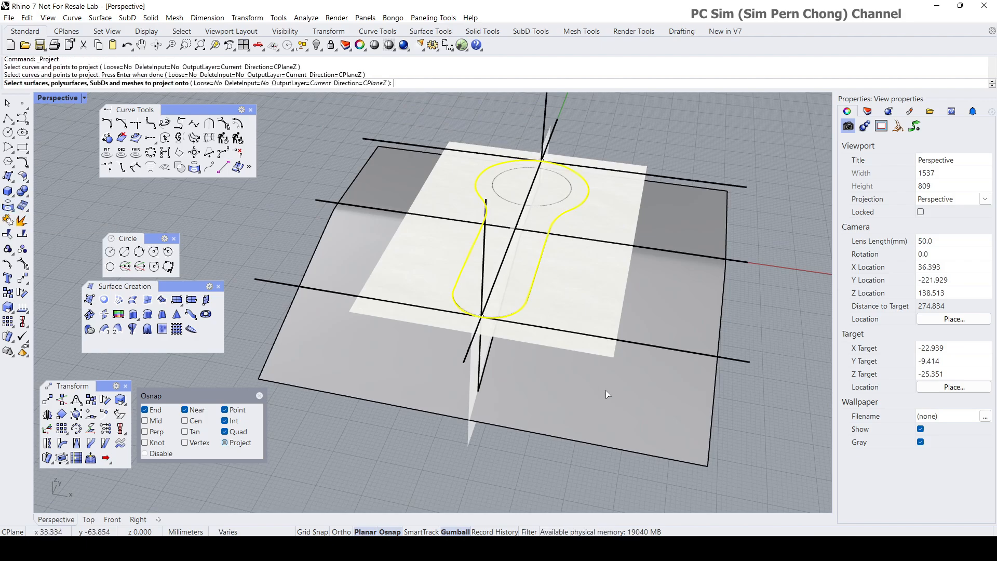
pyautogui.click(636, 404)
pyautogui.press('Return')
pyautogui.moveTo(637, 404); pyautogui.dragTo(523, 247, button='right')
pyautogui.scroll(5, 479, 328)
pyautogui.press('Escape')
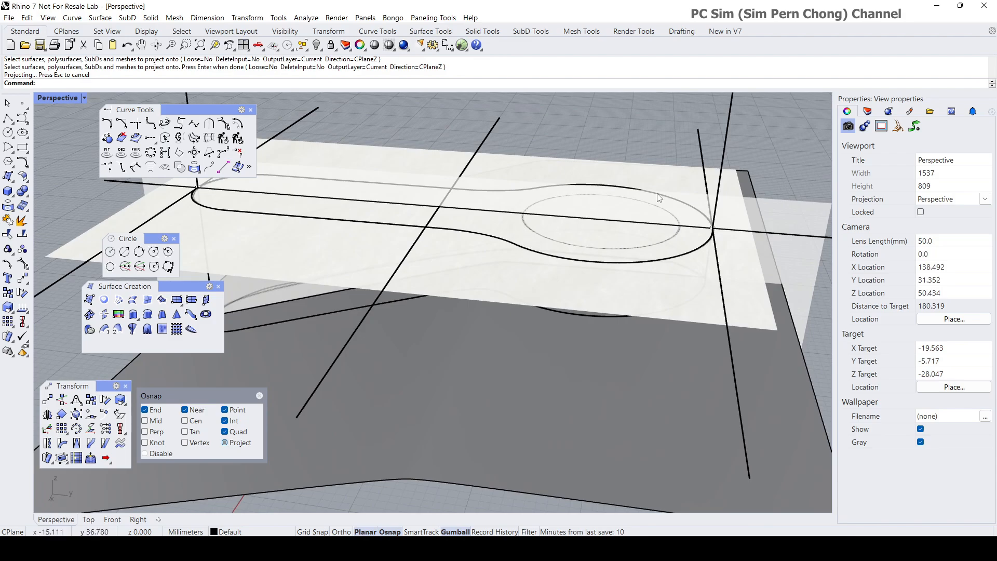
pyautogui.moveTo(581, 224); pyautogui.dragTo(543, 205, button='right')
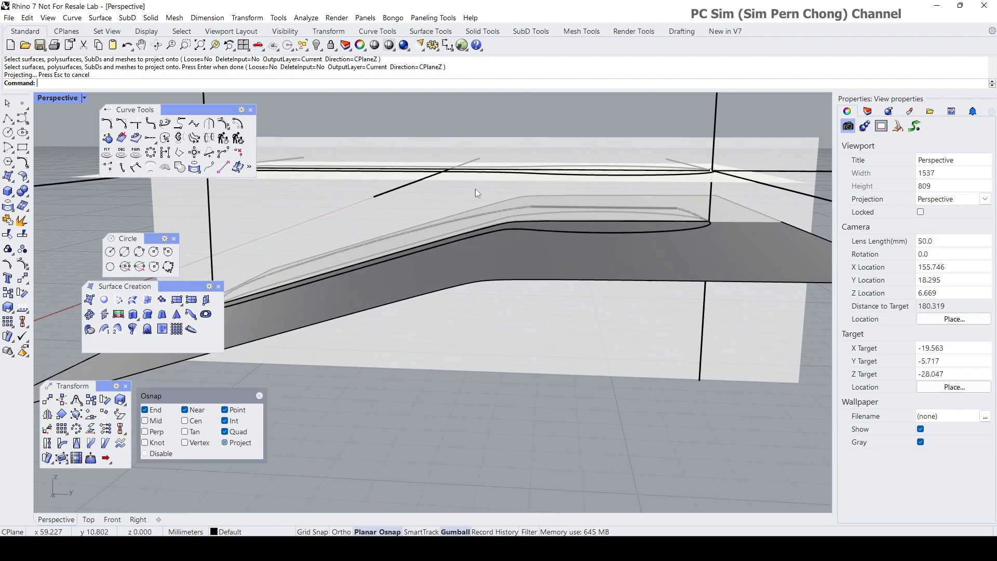
# Step: In the maximized Top view, draw a two-point diameter circle on the centre line over the reference picture's inner head circle
pyautogui.doubleClick(56, 96)
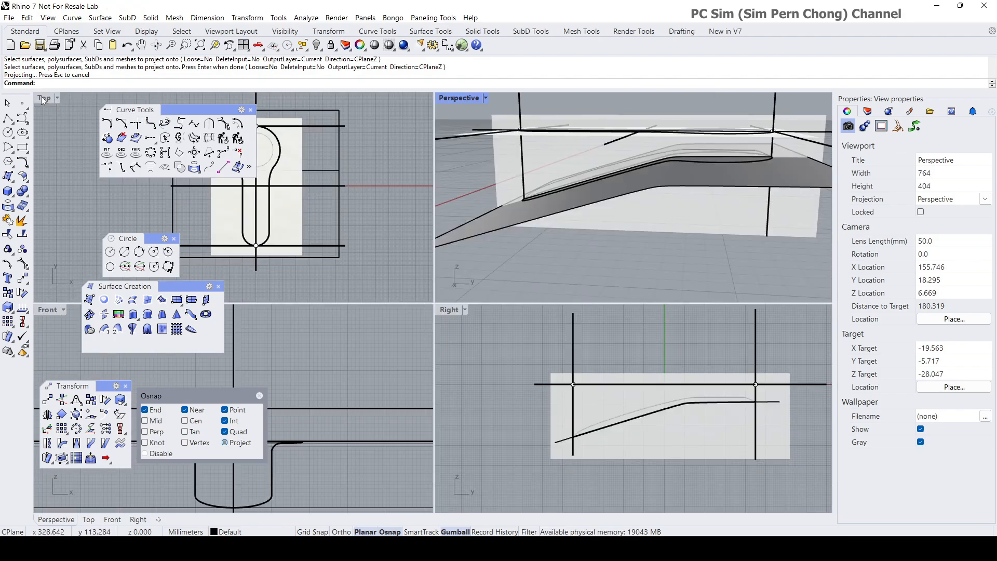
pyautogui.doubleClick(43, 98)
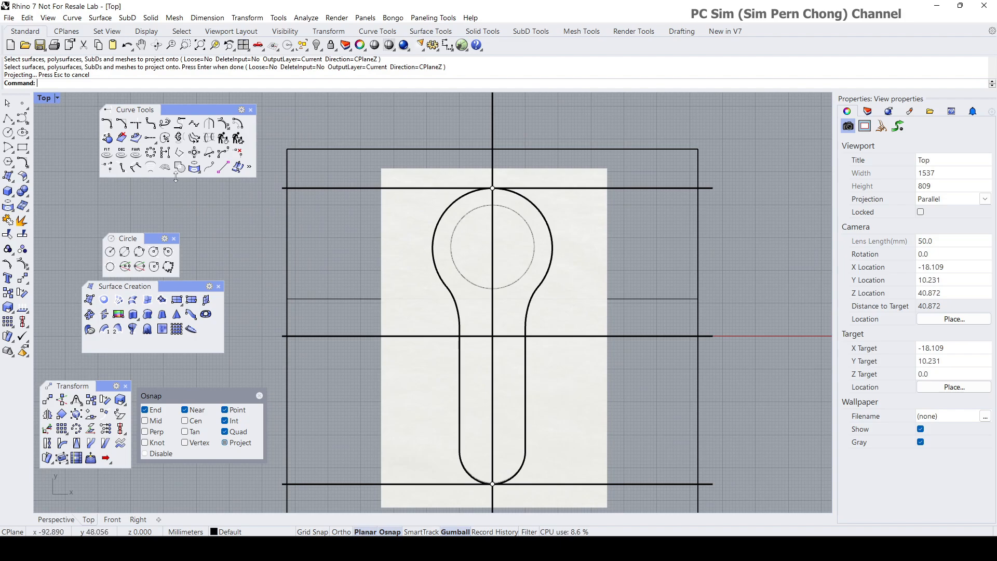
pyautogui.click(124, 252)
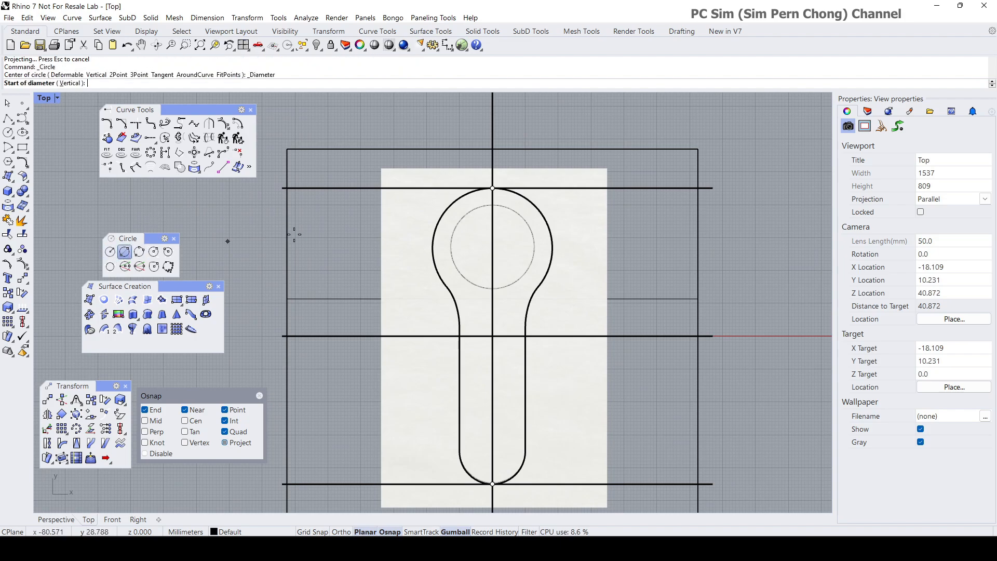
pyautogui.click(492, 207)
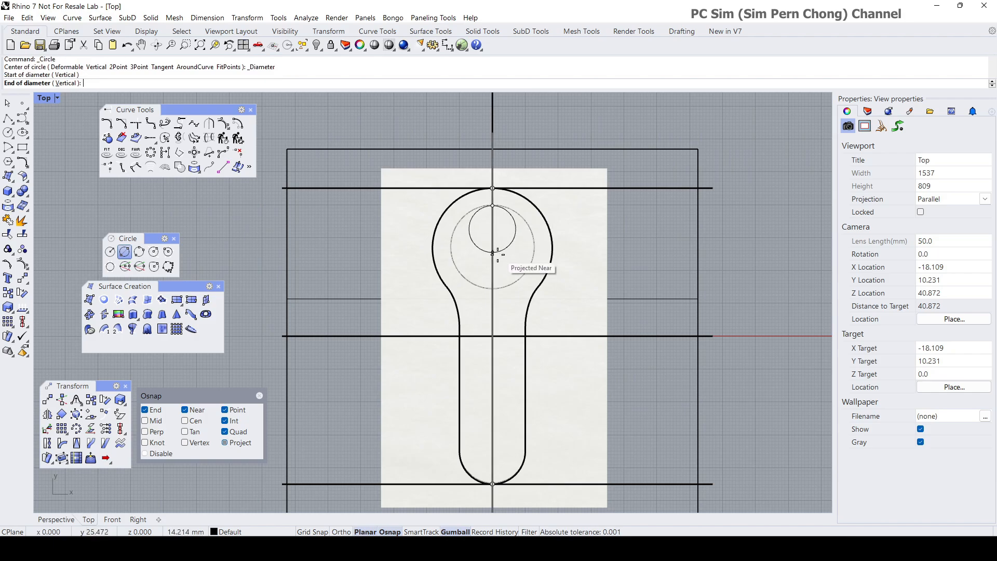
pyautogui.click(493, 289)
# Step: Select the new head circle and move it down in the Right view onto the reference profile's flat upper edge
pyautogui.click(506, 293)
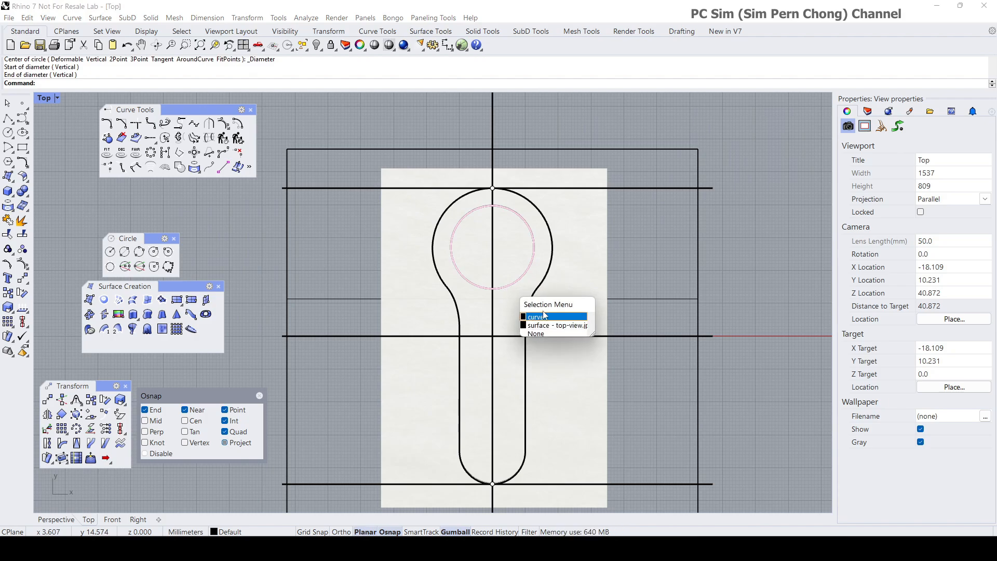
pyautogui.click(551, 320)
pyautogui.doubleClick(48, 98)
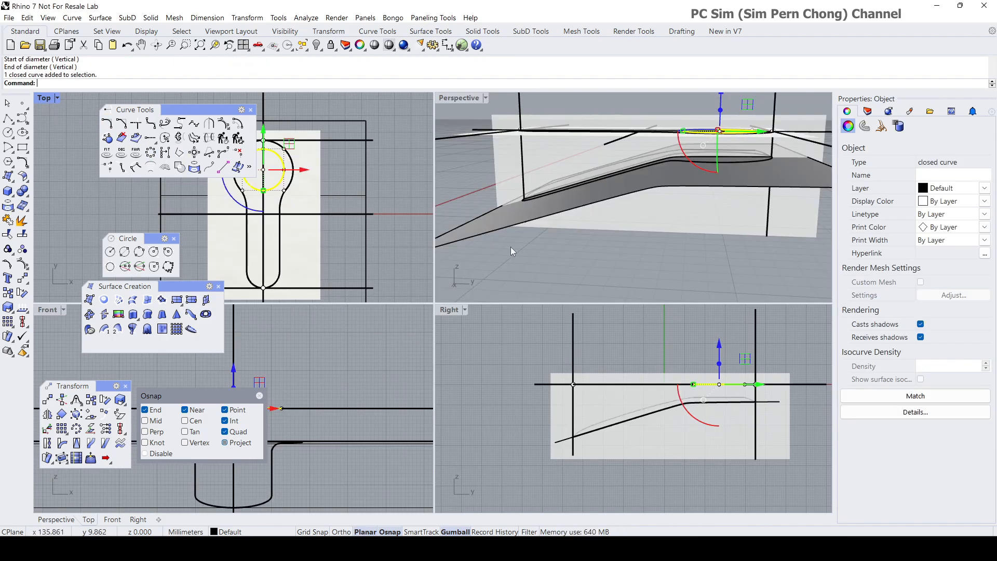
pyautogui.scroll(4, 721, 402)
pyautogui.doubleClick(456, 313)
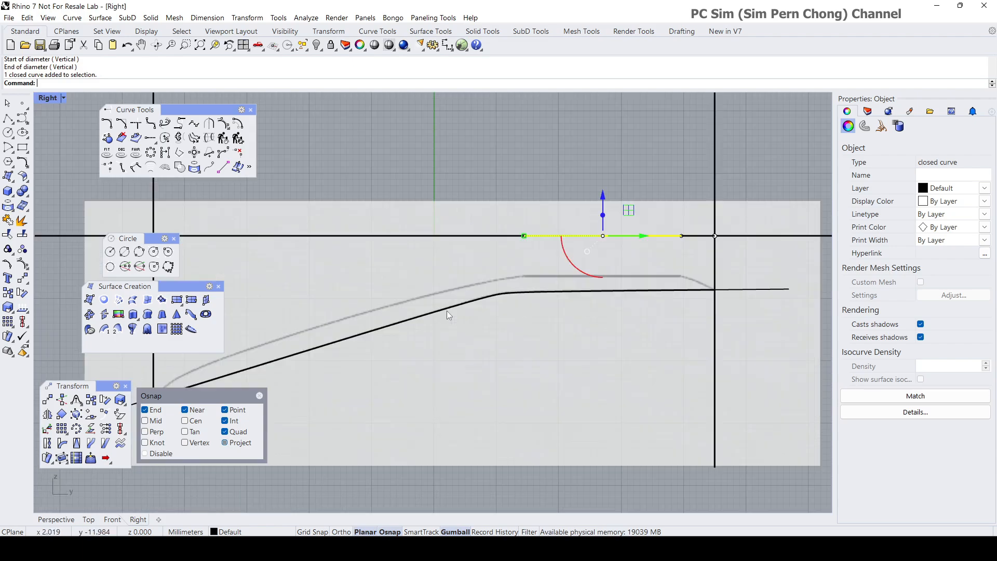
pyautogui.scroll(2, 472, 299)
pyautogui.moveTo(562, 217); pyautogui.dragTo(553, 249)
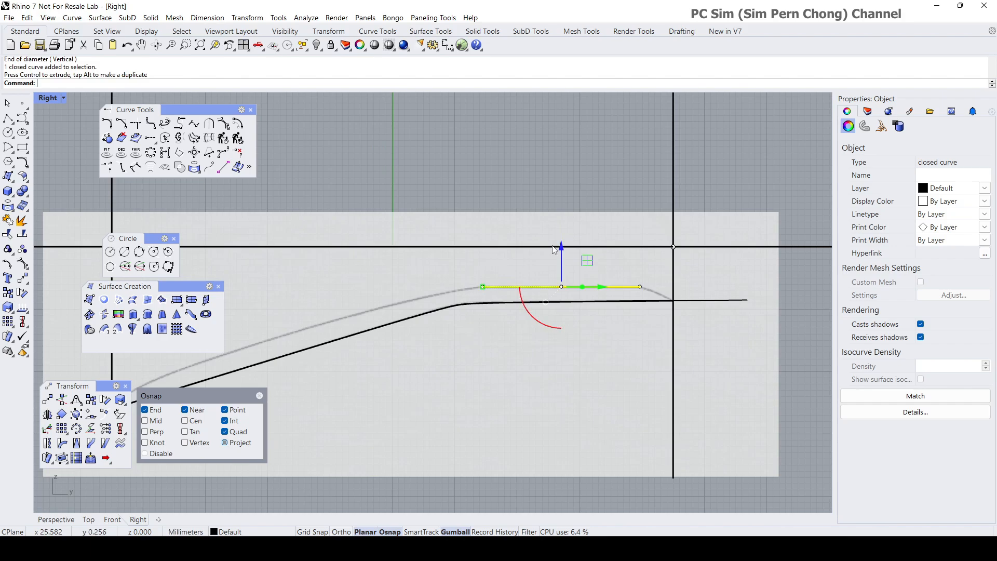
# Step: Examine the projected outline and the lowered head circle from several angles in the Perspective view
pyautogui.click(563, 198)
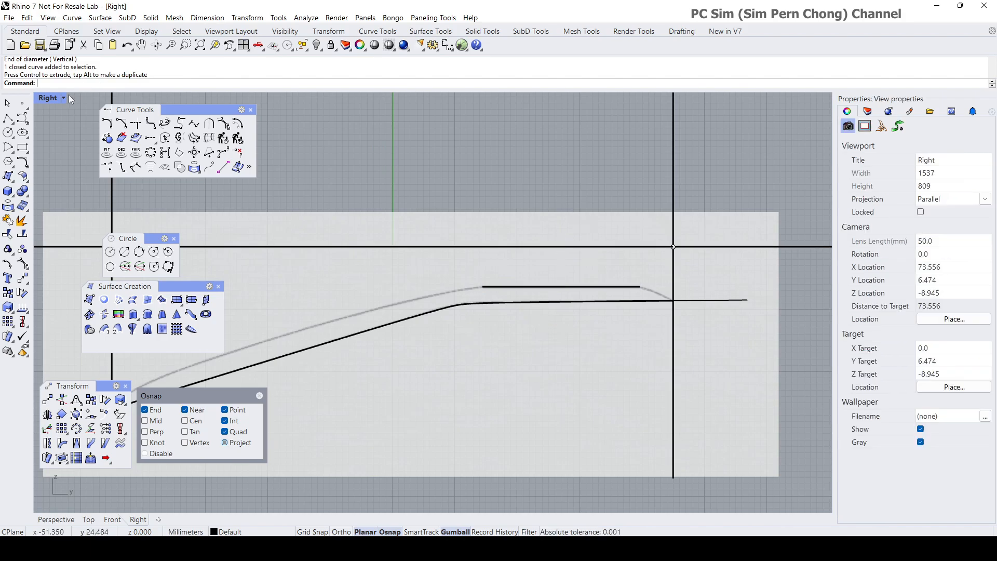
pyautogui.doubleClick(49, 98)
pyautogui.doubleClick(441, 97)
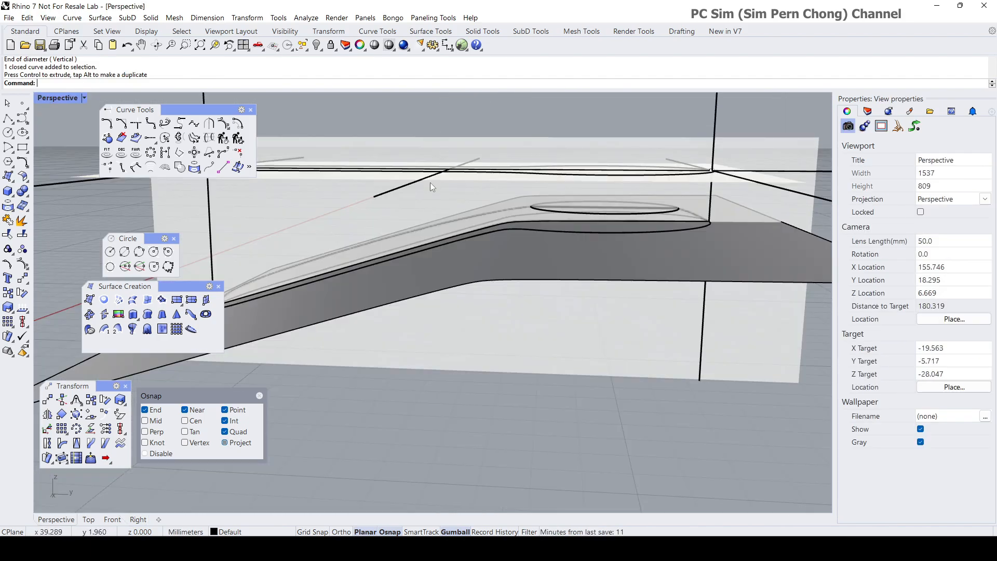
pyautogui.moveTo(430, 183); pyautogui.dragTo(494, 258, button='right')
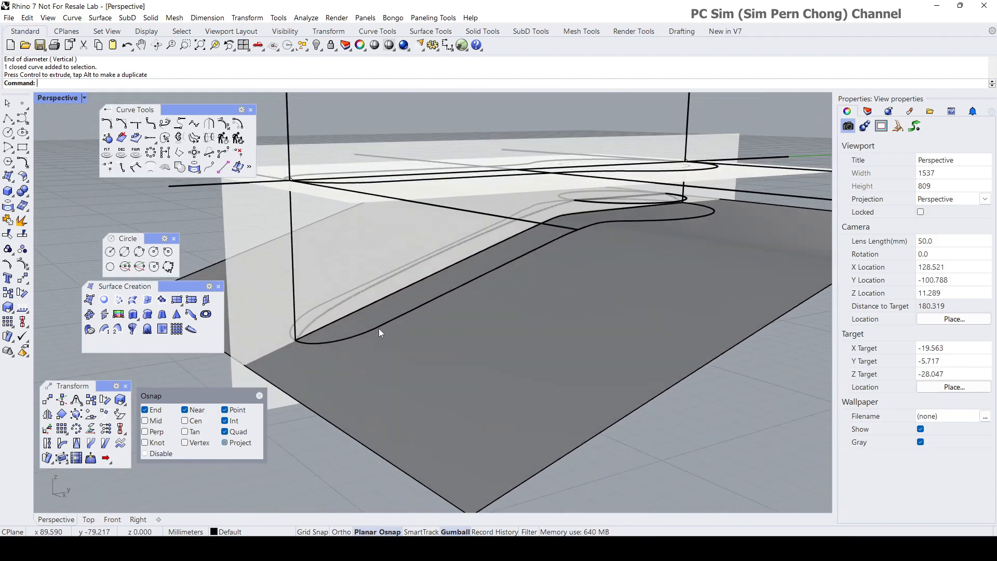
pyautogui.moveTo(580, 282); pyautogui.dragTo(555, 266, button='right')
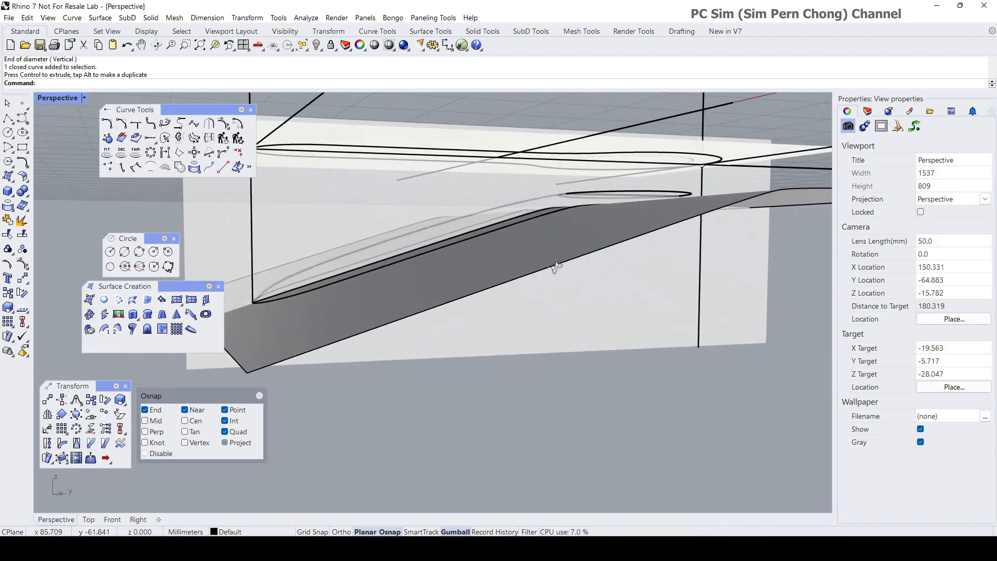
pyautogui.moveTo(347, 229); pyautogui.dragTo(404, 258, button='right')
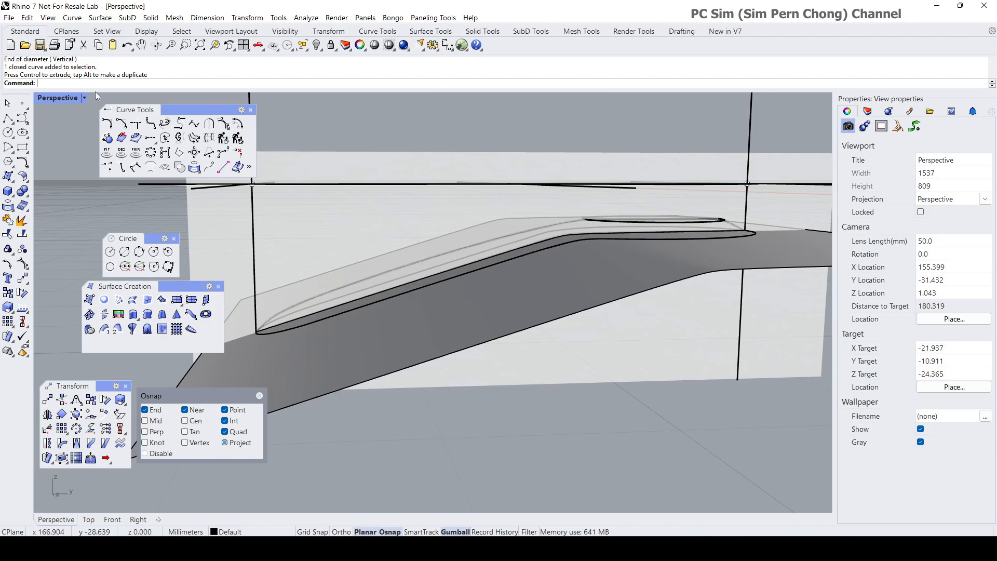
# Step: In the Right view, trace the upper profile with a degree-3 control-point curve from the low tip to the head circle's near quadrant
pyautogui.doubleClick(61, 98)
pyautogui.doubleClick(445, 310)
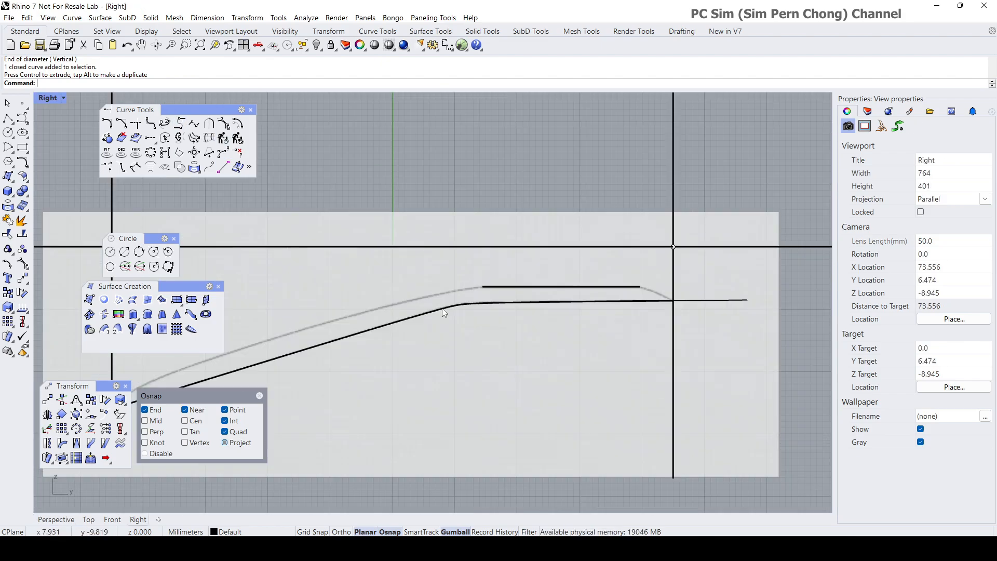
pyautogui.moveTo(444, 311); pyautogui.dragTo(603, 276, button='right')
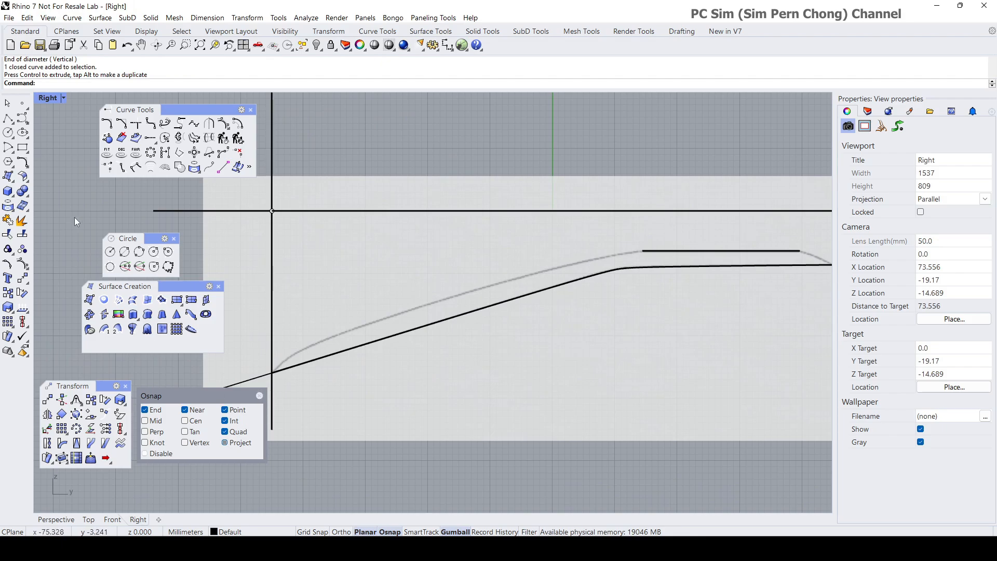
pyautogui.click(24, 121)
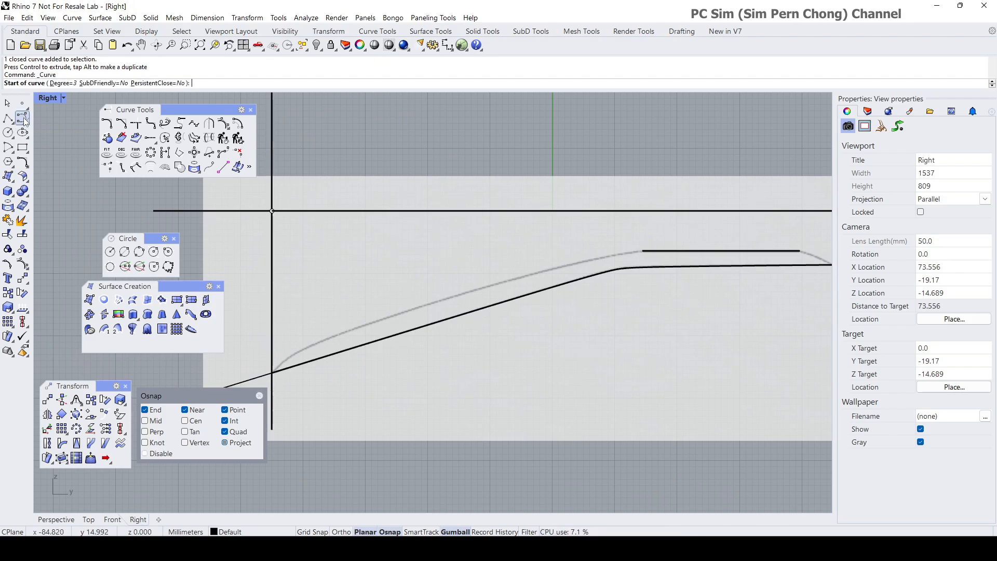
pyautogui.click(274, 372)
pyautogui.click(289, 354)
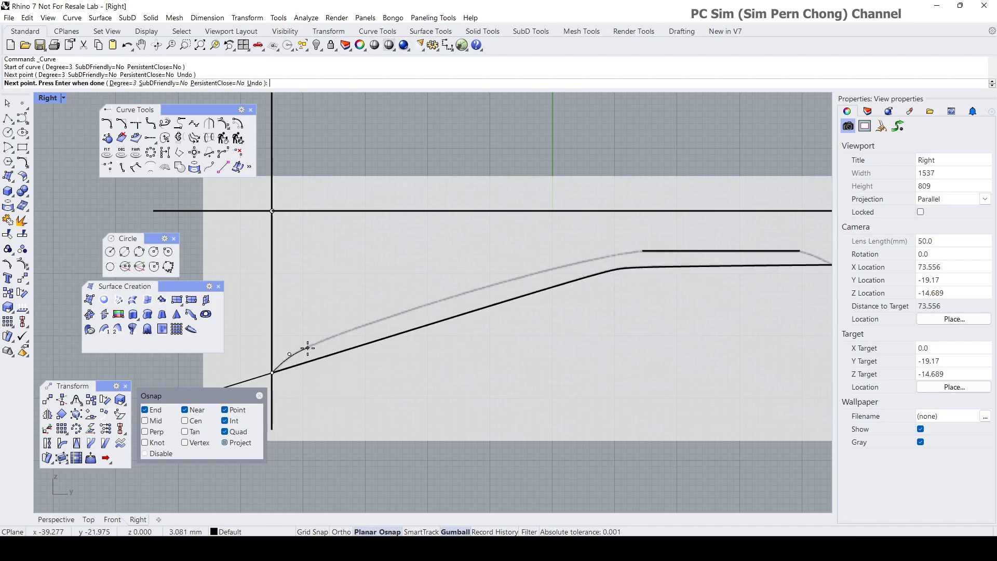
pyautogui.click(308, 347)
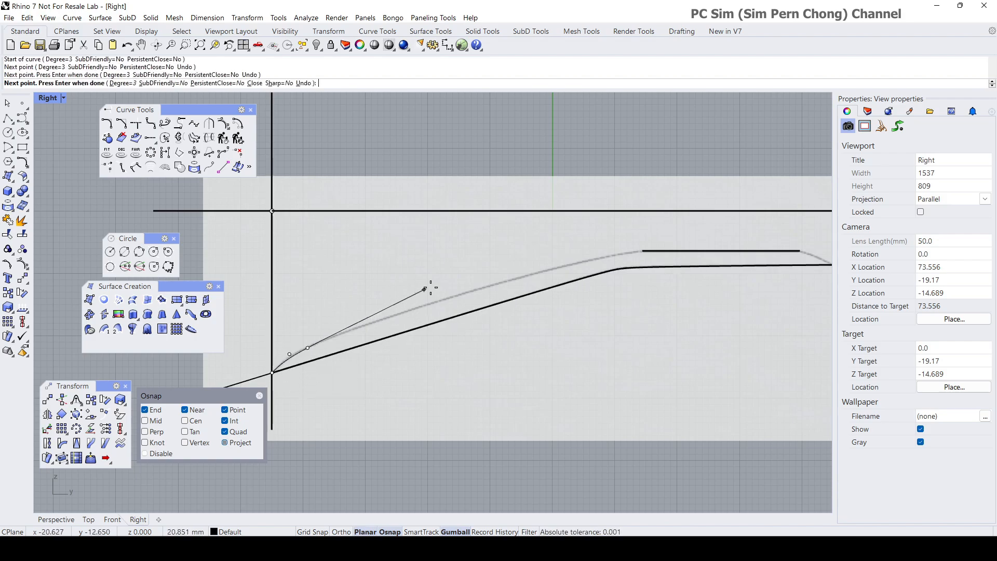
pyautogui.click(404, 312)
pyautogui.click(519, 276)
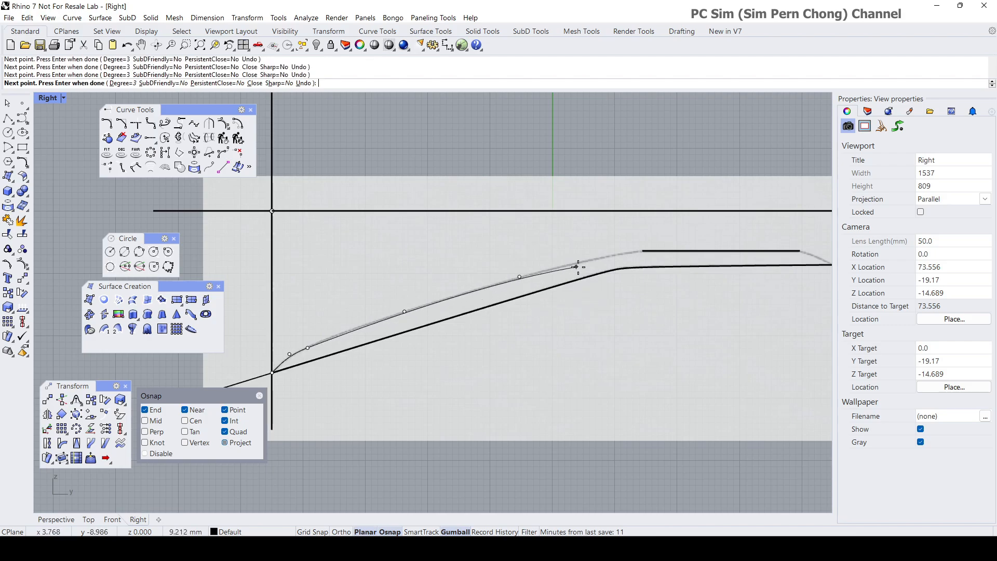
pyautogui.click(606, 256)
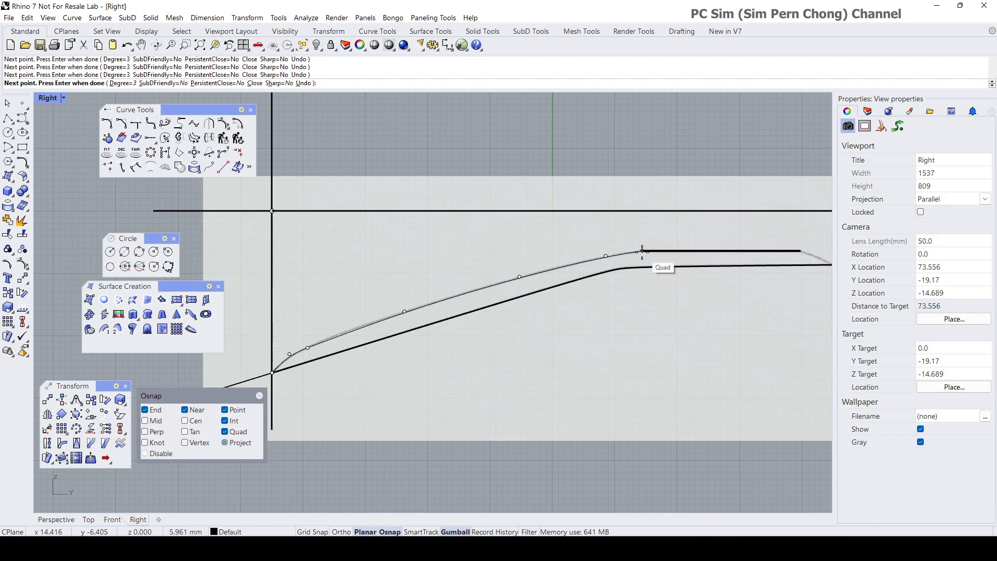
pyautogui.scroll(6, 643, 251)
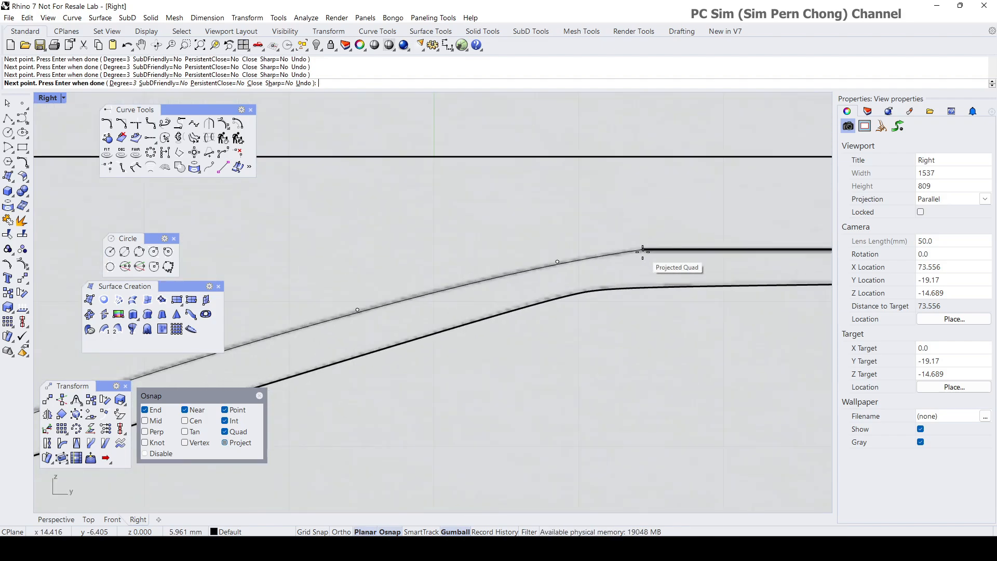
pyautogui.rightClick(643, 249)
# Step: Draw a second degree-3 control-point curve over the reference from the head circle's far quadrant down to the lower profile's intersection with the vertical guide
pyautogui.scroll(-6, 643, 250)
pyautogui.moveTo(643, 250); pyautogui.dragTo(399, 269, button='right')
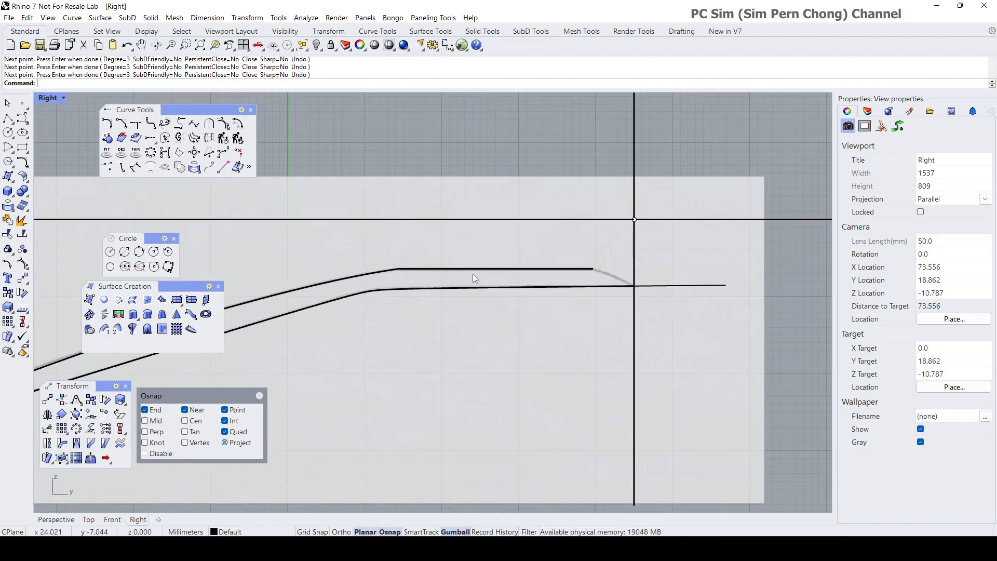
pyautogui.rightClick(592, 270)
pyautogui.click(598, 269)
pyautogui.scroll(4, 608, 272)
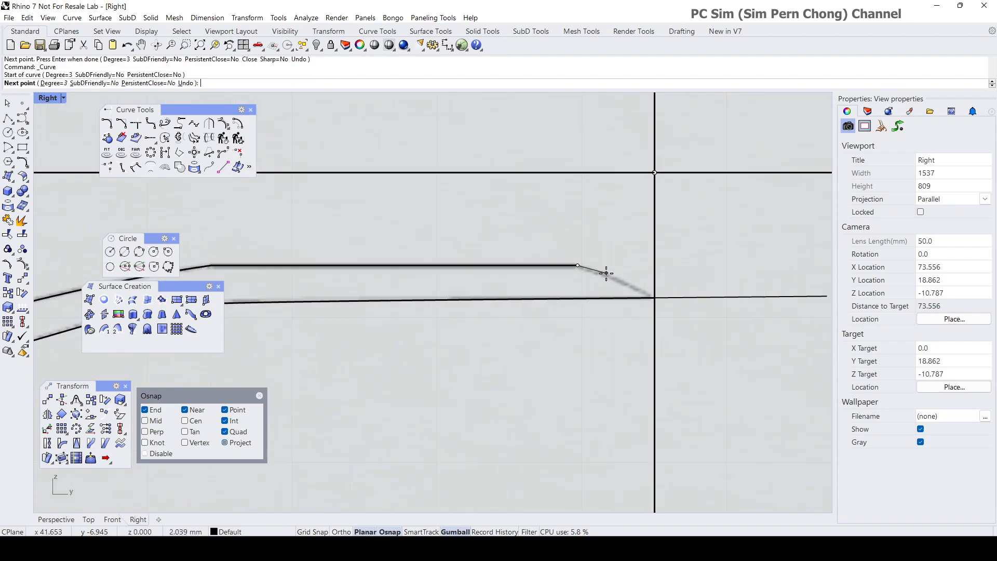
pyautogui.click(606, 273)
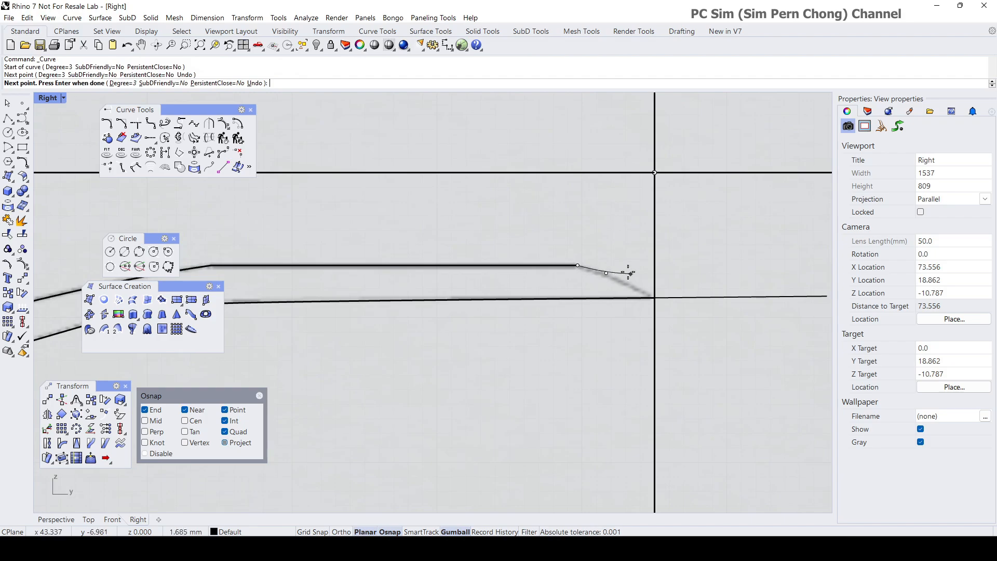
pyautogui.click(628, 284)
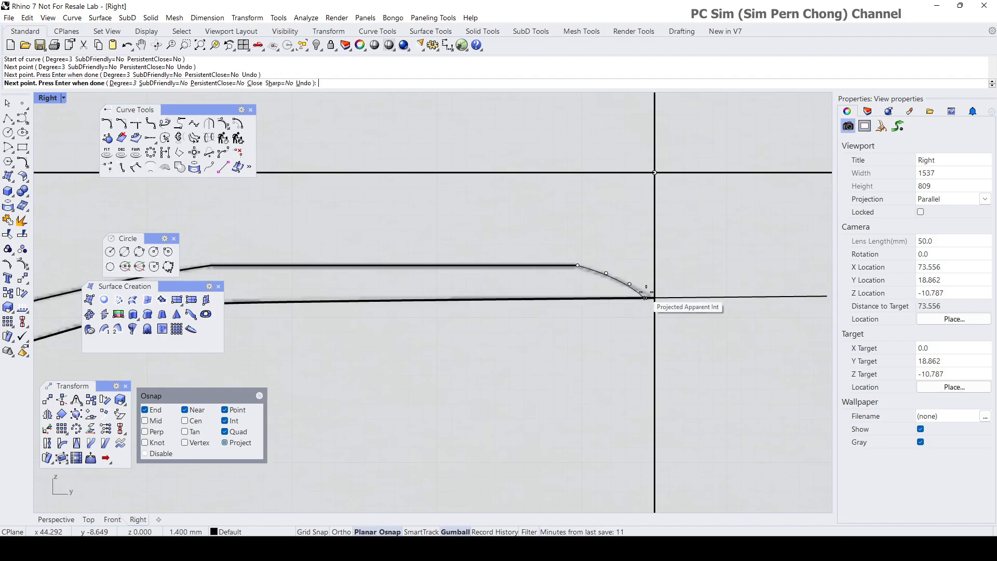
pyautogui.click(655, 297)
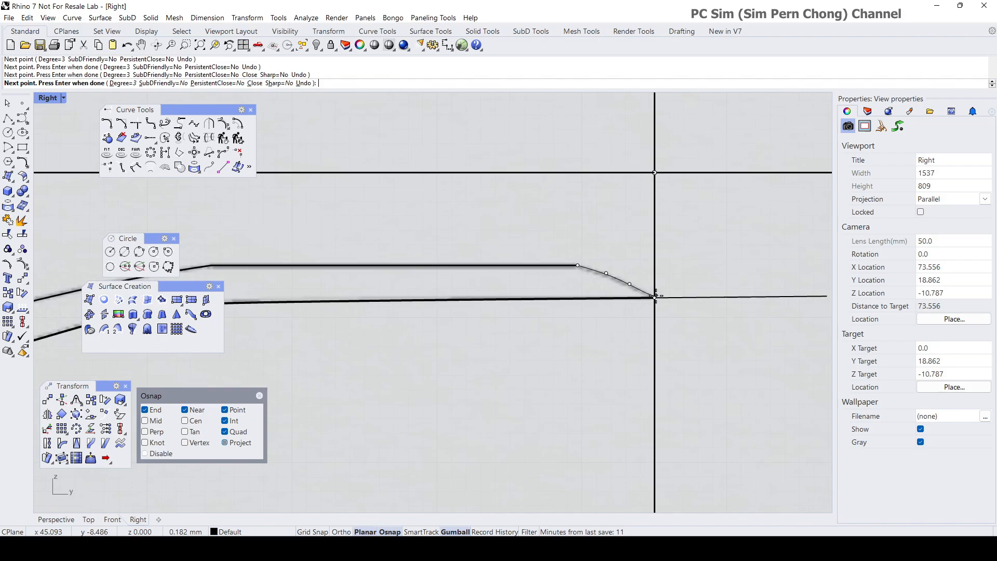
pyautogui.press('Return')
# Step: Raise the short head-end curve's control point nearest the tip slightly to refine its fit to the reference picture
pyautogui.scroll(3, 613, 276)
pyautogui.click(613, 278)
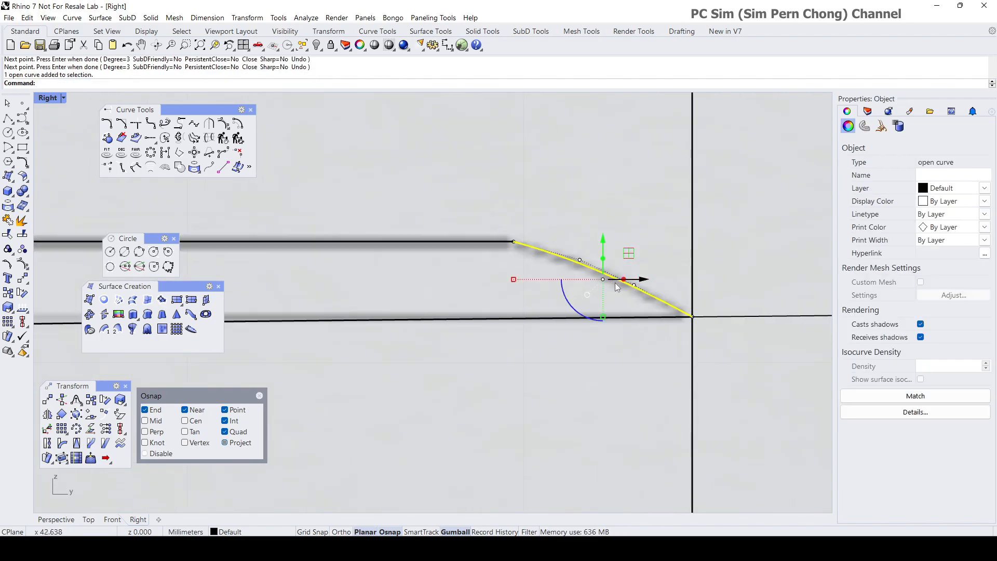
pyautogui.scroll(4, 630, 284)
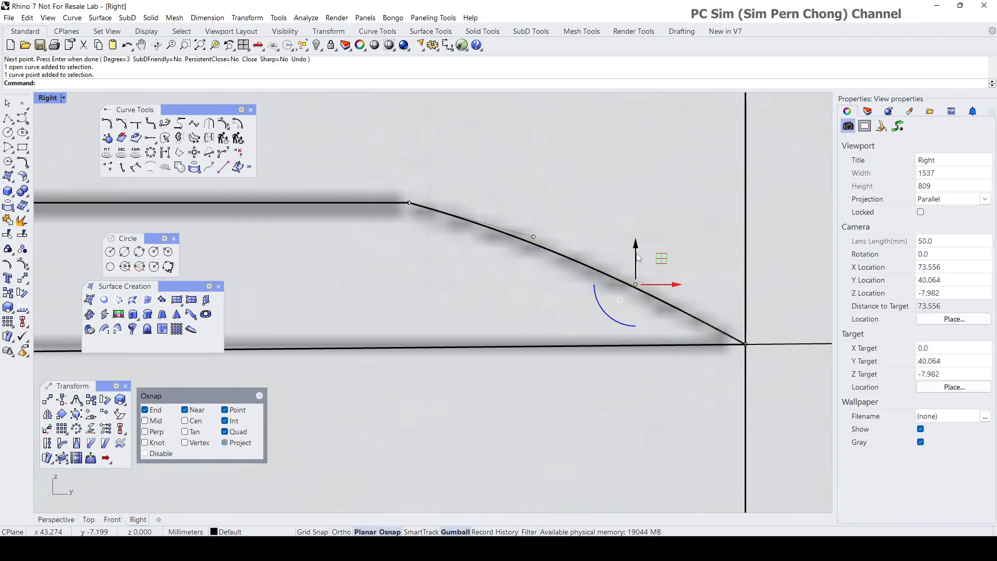
pyautogui.moveTo(636, 285); pyautogui.dragTo(637, 280)
pyautogui.scroll(-12, 598, 263)
pyautogui.scroll(-3, 595, 273)
pyautogui.press('Escape')
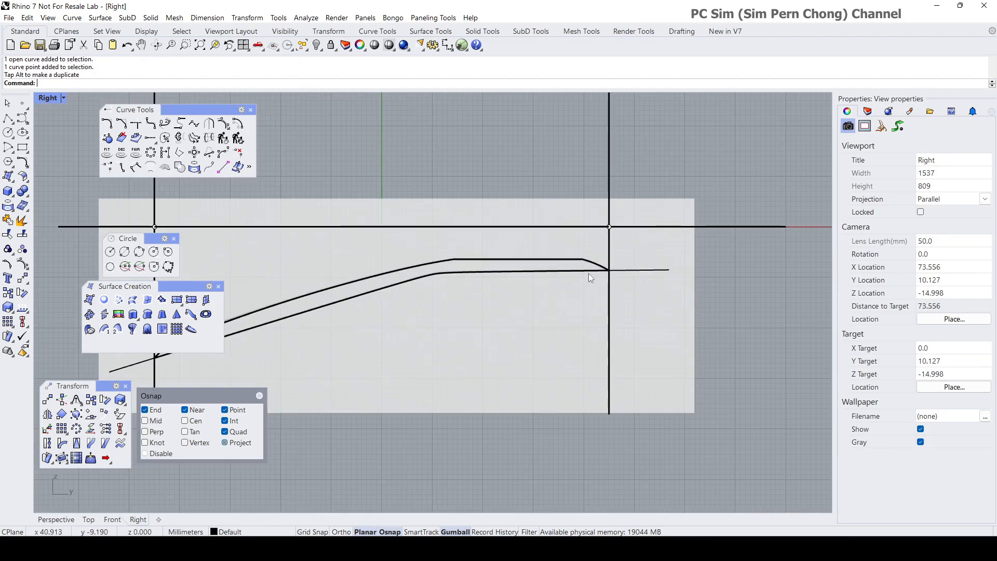
# Step: In the Perspective view, hide the top-view reference picture, and unlock and hide the side-view reference picture
pyautogui.doubleClick(49, 98)
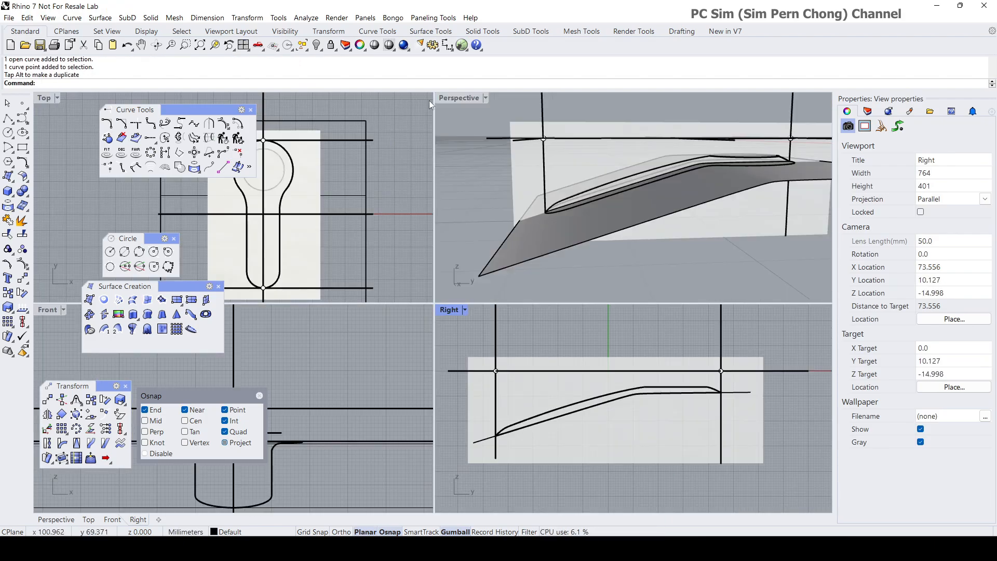
pyautogui.doubleClick(447, 98)
pyautogui.moveTo(447, 98); pyautogui.dragTo(497, 210, button='right')
pyautogui.scroll(3, 376, 360)
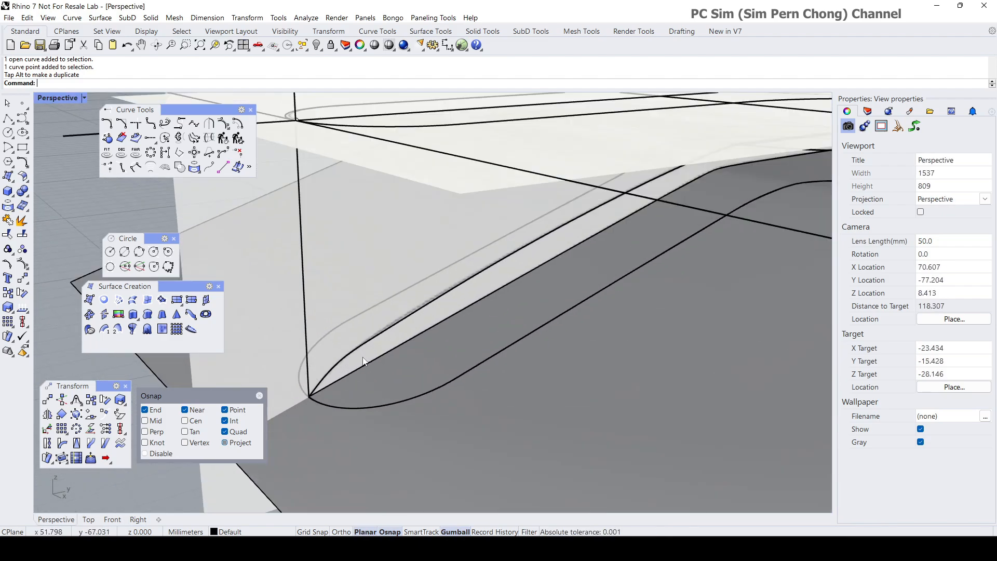
pyautogui.scroll(-5, 354, 310)
pyautogui.click(309, 299)
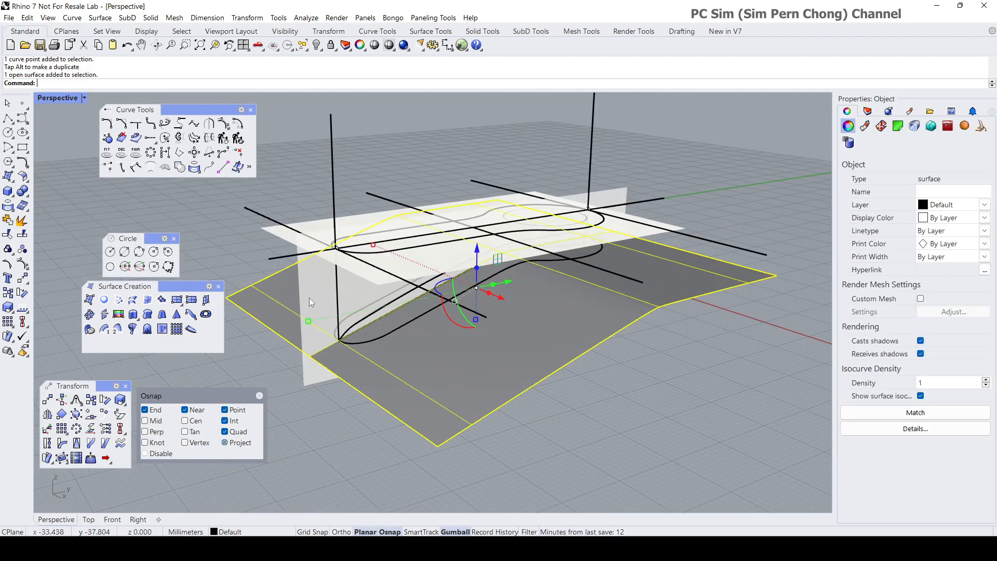
pyautogui.click(279, 231)
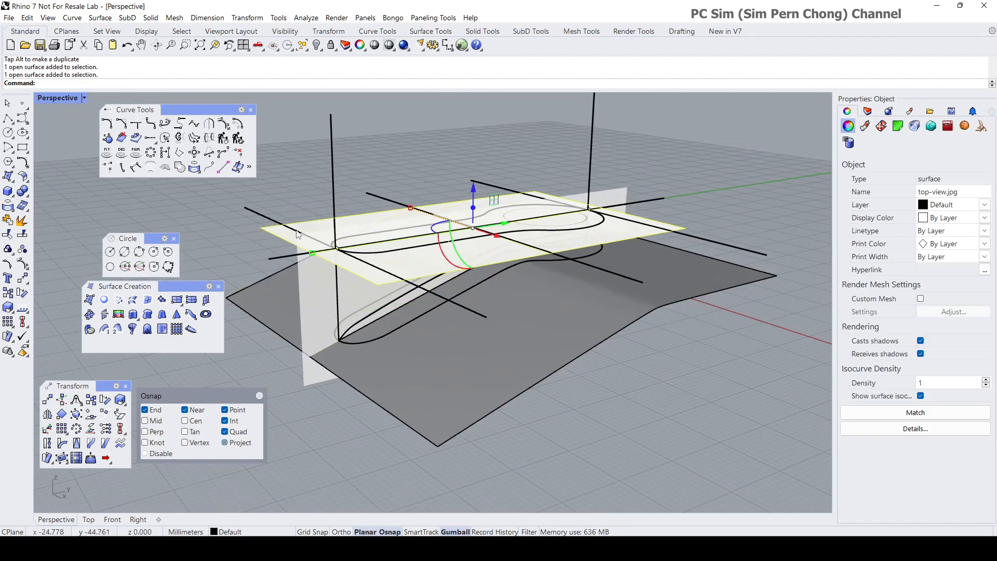
pyautogui.click(313, 45)
pyautogui.moveTo(328, 162)
pyautogui.mouseDown(button='right')
pyautogui.moveTo(319, 137)
pyautogui.moveTo(326, 154)
pyautogui.mouseUp(button='right')
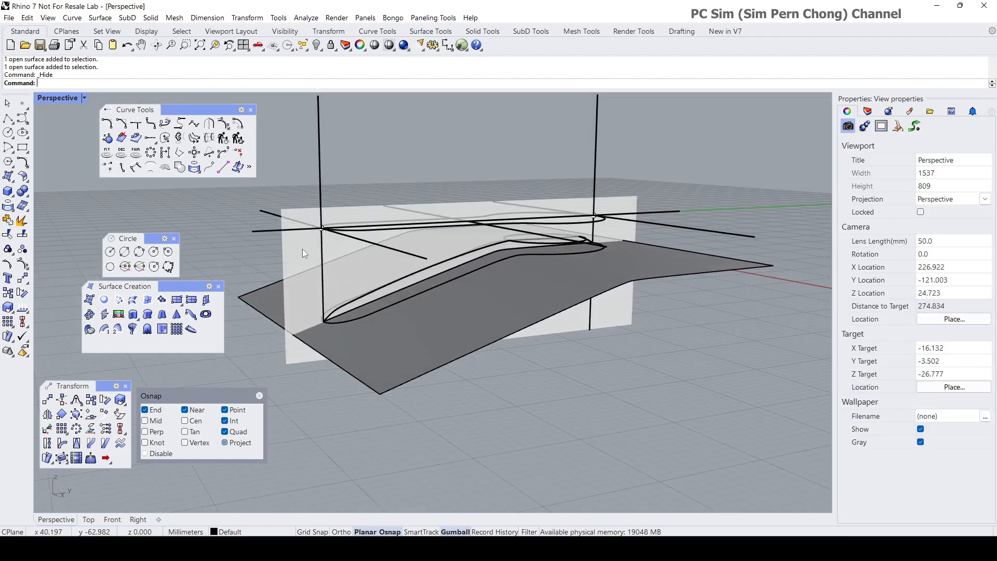
pyautogui.rightClick(331, 45)
pyautogui.click(290, 260)
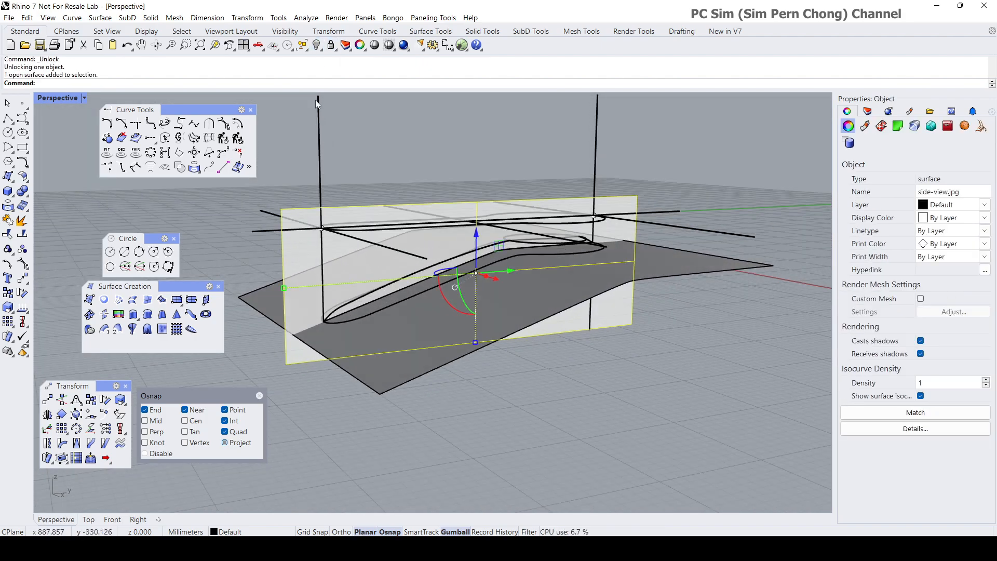
pyautogui.click(317, 45)
# Step: Isolate the projected outline, the head circle and the two upper profile curves
pyautogui.moveTo(328, 255); pyautogui.dragTo(397, 272, button='right')
pyautogui.scroll(2, 436, 335)
pyautogui.moveTo(436, 339); pyautogui.dragTo(382, 329, button='right')
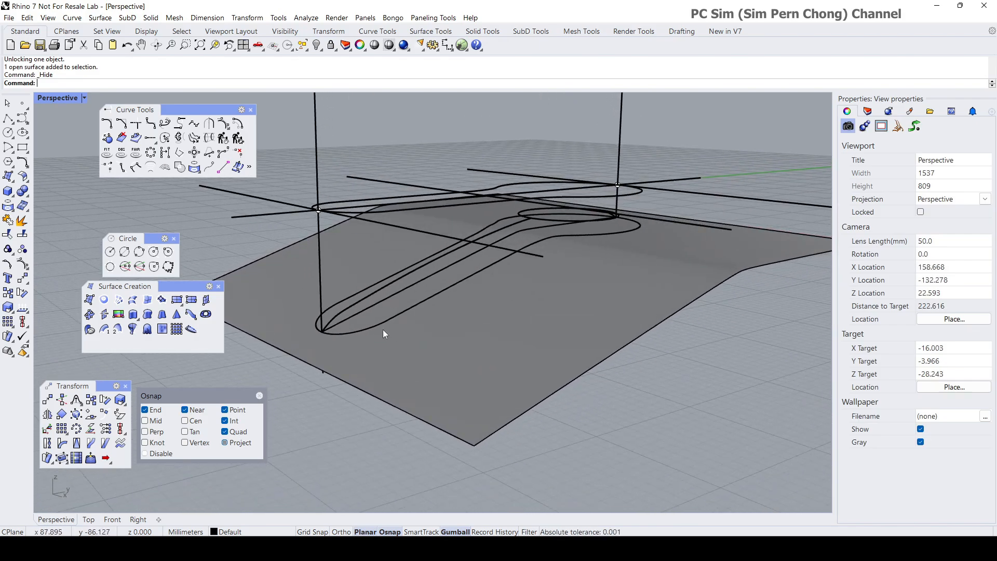
pyautogui.click(366, 331)
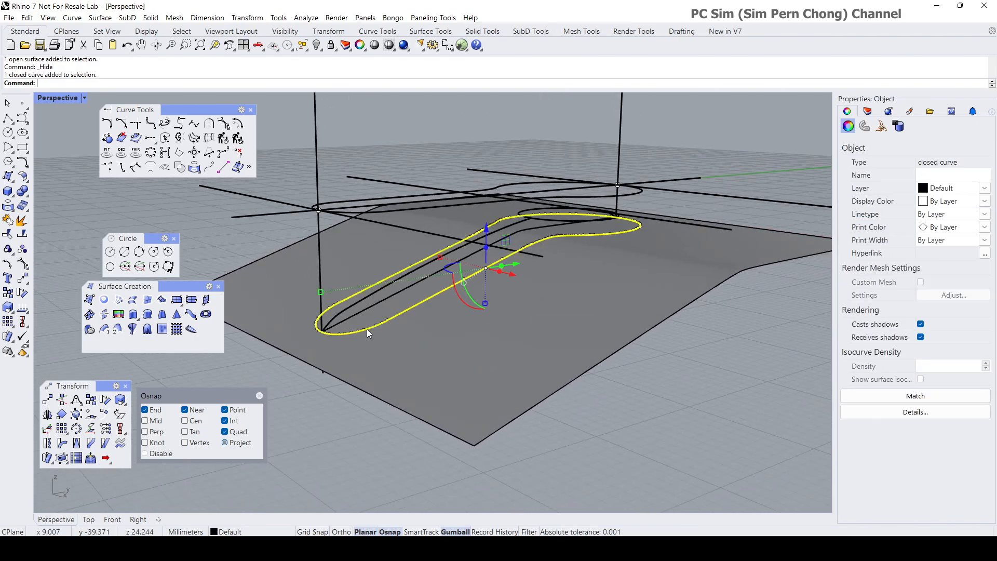
pyautogui.keyDown('shift'); pyautogui.click(348, 310); pyautogui.keyUp('shift')
pyautogui.moveTo(447, 301); pyautogui.dragTo(675, 299, button='right')
pyautogui.keyDown('shift'); pyautogui.click(585, 246); pyautogui.keyUp('shift')
pyautogui.keyDown('shift'); pyautogui.click(629, 246); pyautogui.keyUp('shift')
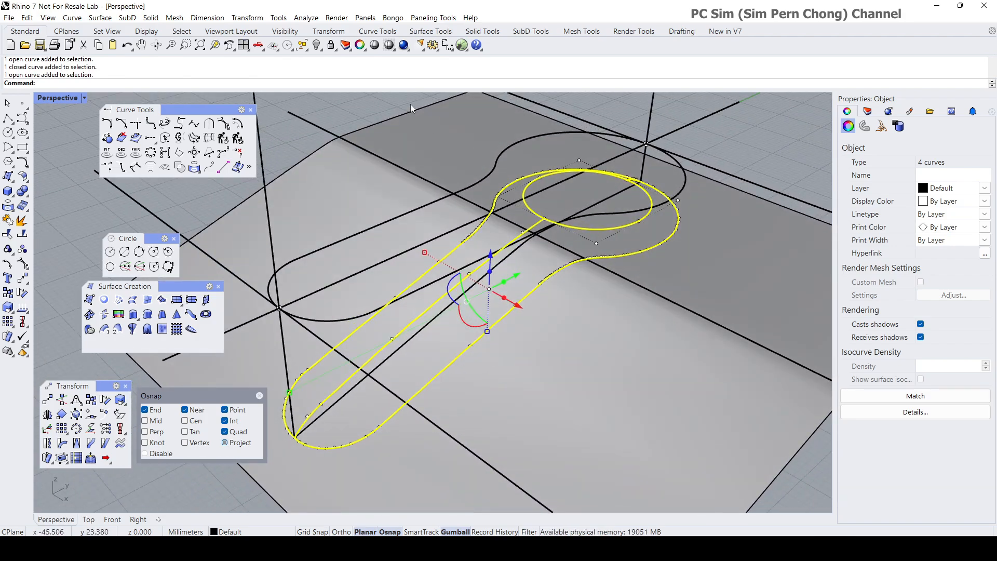
pyautogui.click(316, 45)
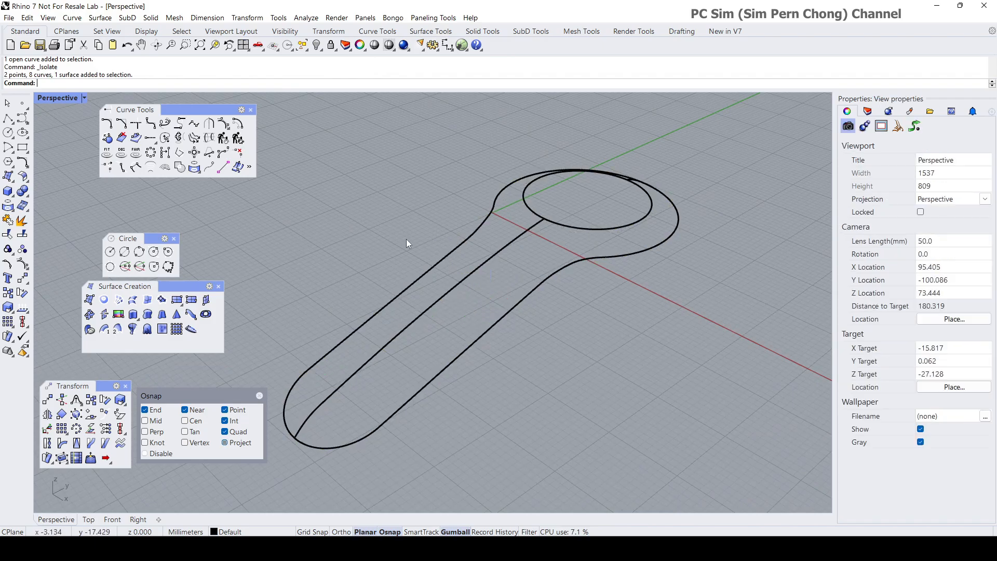
# Step: Blend the two upper profile curves across the head circle with curvature continuity at both ends
pyautogui.moveTo(406, 243); pyautogui.dragTo(373, 267, button='right')
pyautogui.moveTo(341, 247); pyautogui.dragTo(450, 270, button='right')
pyautogui.scroll(5, 450, 270)
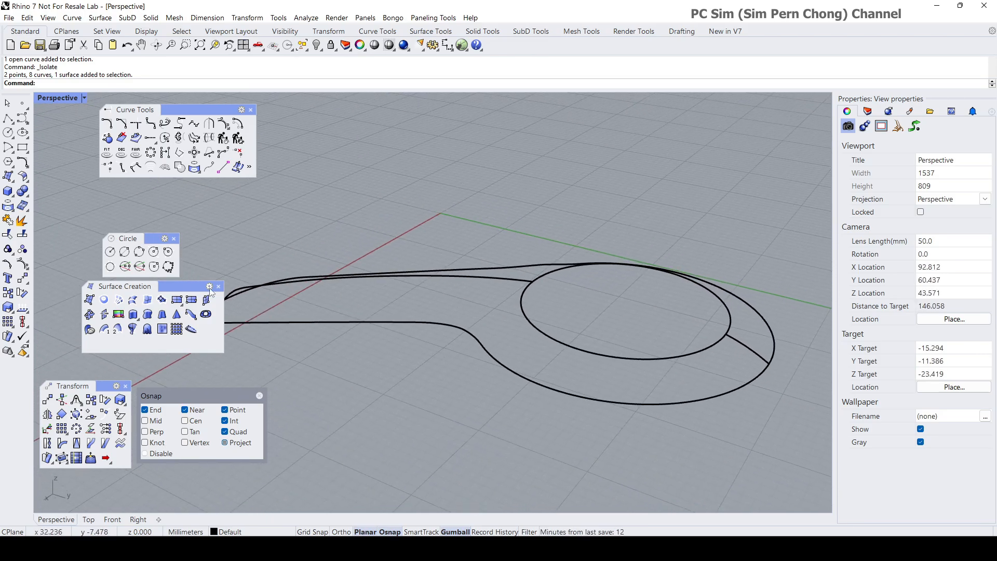
pyautogui.moveTo(210, 289); pyautogui.dragTo(170, 313)
pyautogui.moveTo(391, 304); pyautogui.dragTo(450, 288, button='right')
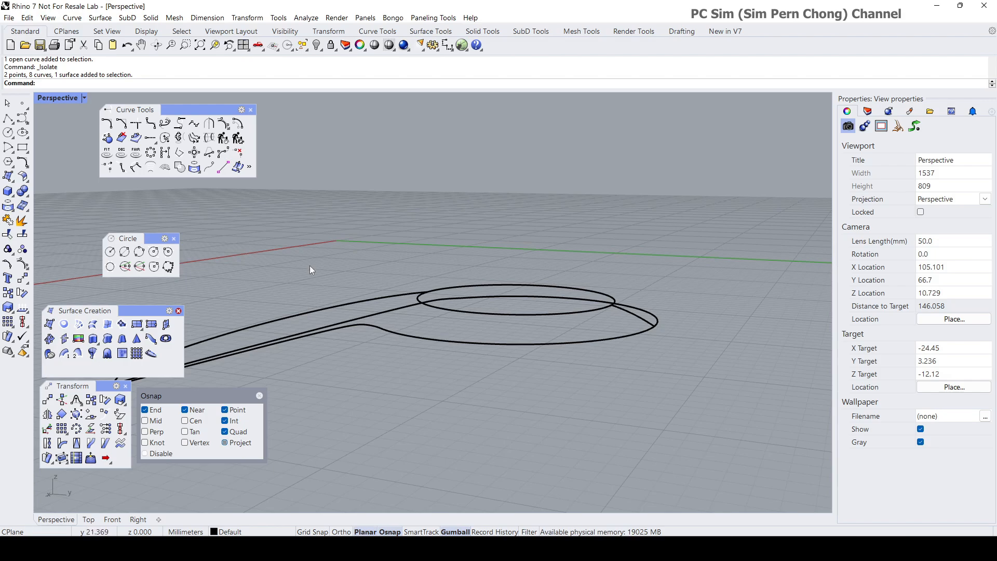
pyautogui.click(165, 123)
pyautogui.moveTo(403, 289); pyautogui.dragTo(447, 335, button='right')
pyautogui.click(446, 331)
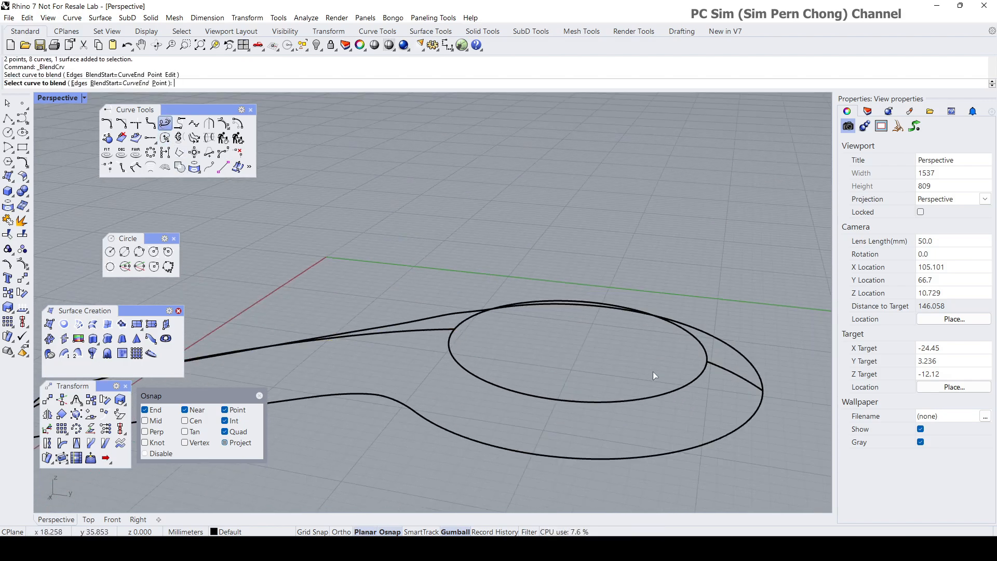
pyautogui.click(713, 372)
pyautogui.moveTo(464, 292); pyautogui.dragTo(490, 222, button='right')
pyautogui.moveTo(602, 214); pyautogui.dragTo(395, 208)
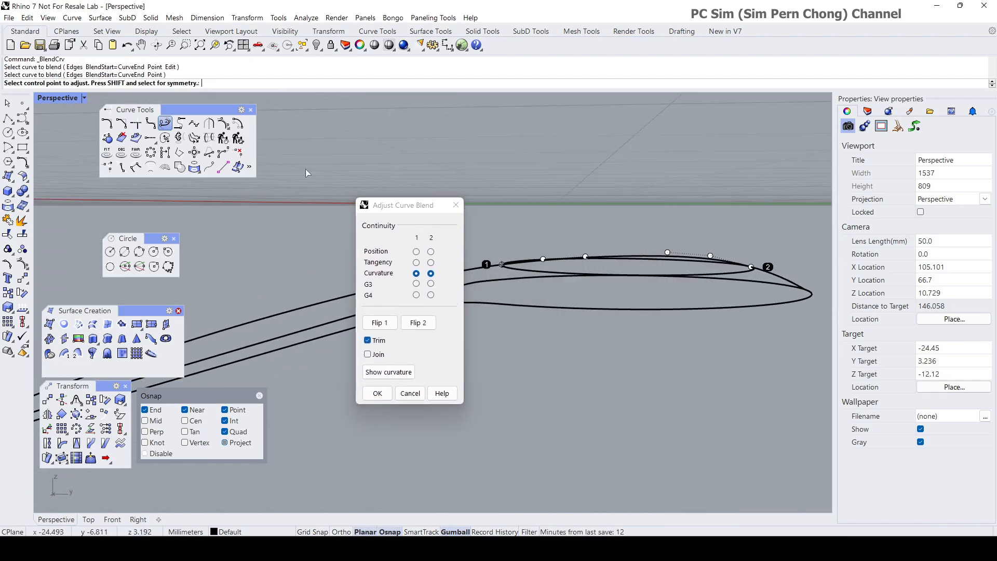
# Step: Fine-tune the blend's inner control points in the Right view into a gentle dome over the head and accept the blend
pyautogui.doubleClick(54, 99)
pyautogui.scroll(3, 648, 366)
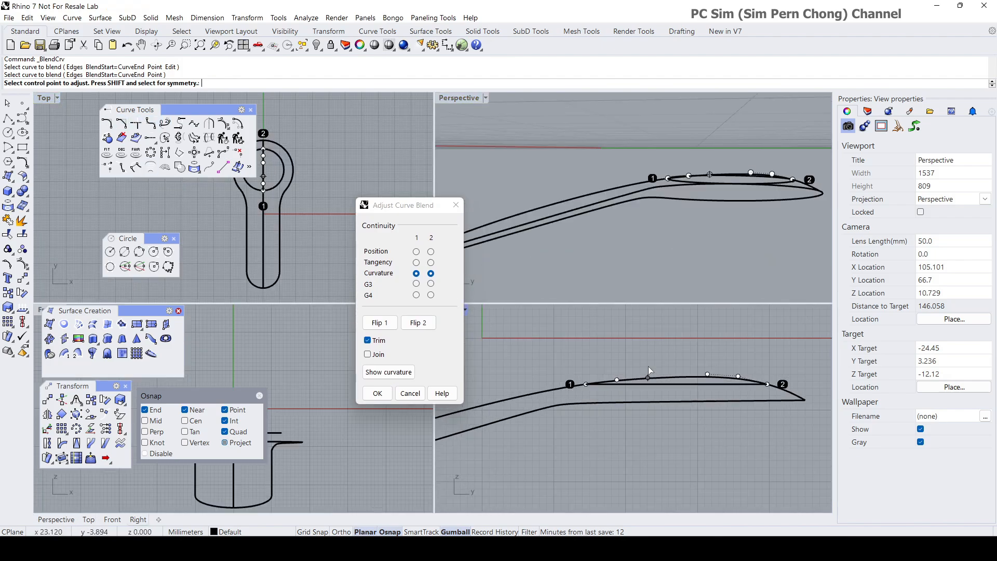
pyautogui.moveTo(643, 369); pyautogui.dragTo(585, 367, button='right')
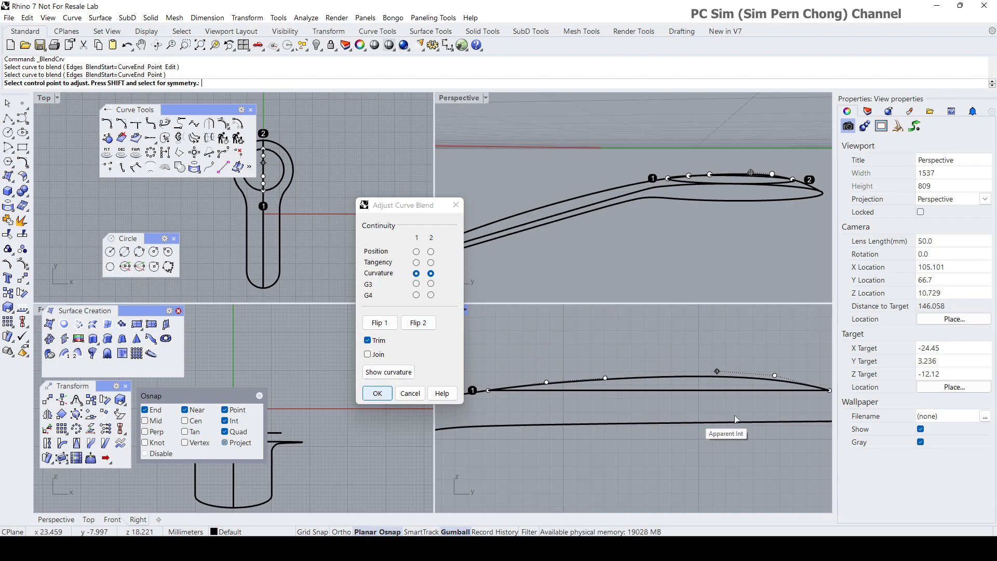
pyautogui.moveTo(734, 420); pyautogui.dragTo(659, 427, button='right')
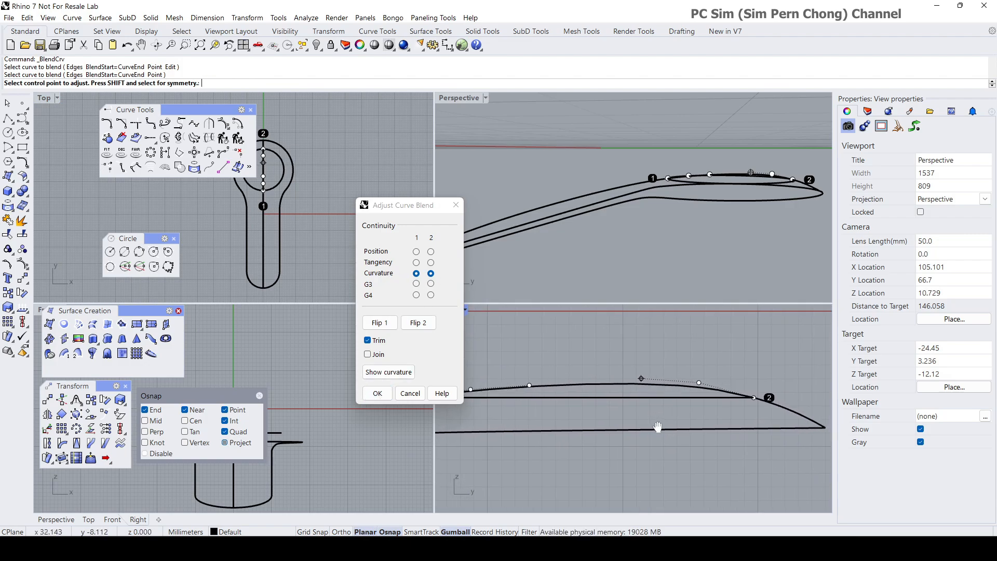
pyautogui.click(378, 393)
pyautogui.doubleClick(451, 99)
# Step: With the Project snap off, draw a two-point interpolated curve from the head circle's side quadrant to the projected outline
pyautogui.moveTo(495, 241); pyautogui.dragTo(597, 300, button='right')
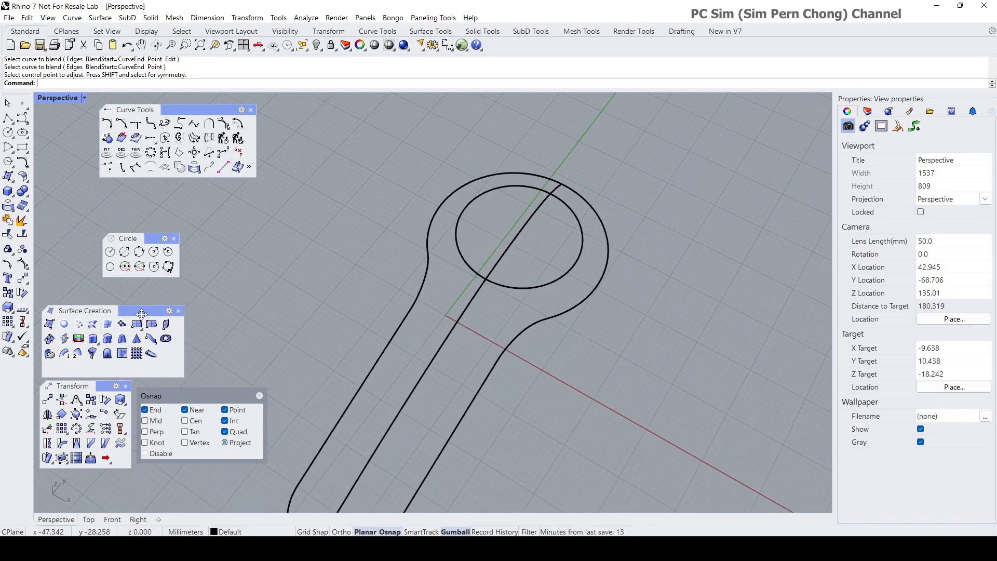
pyautogui.moveTo(142, 315); pyautogui.dragTo(285, 318)
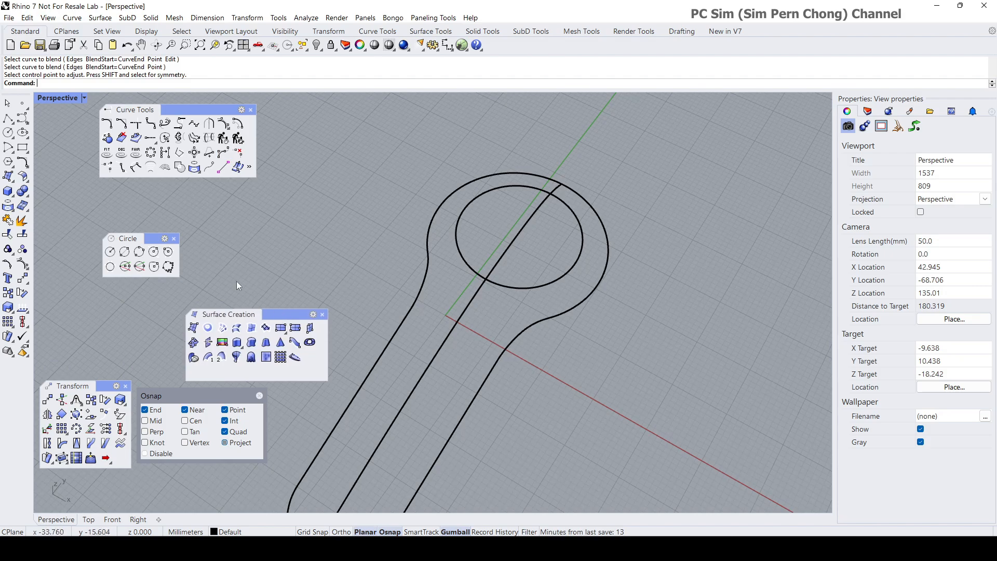
pyautogui.click(23, 119)
pyautogui.moveTo(42, 112); pyautogui.dragTo(263, 200)
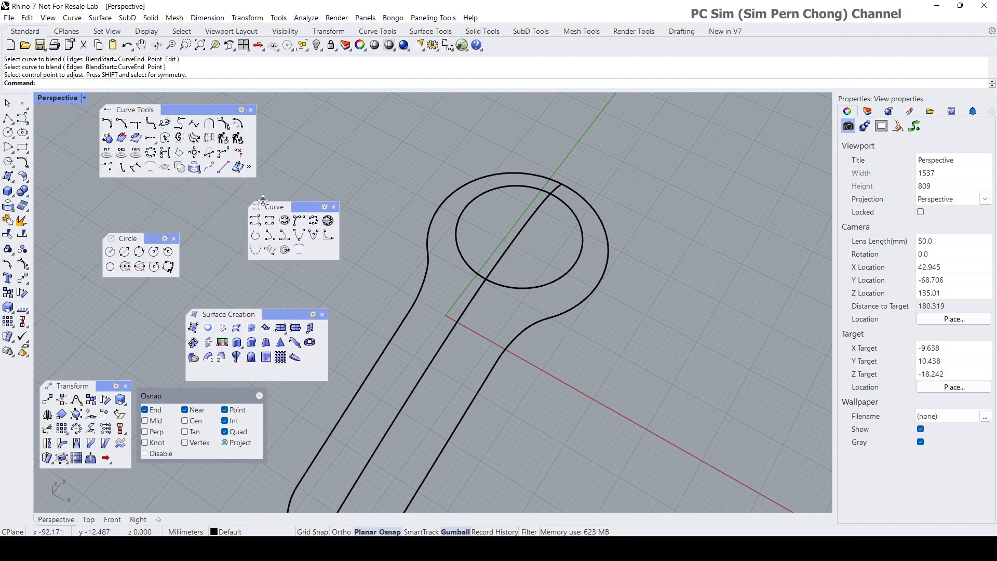
pyautogui.click(270, 225)
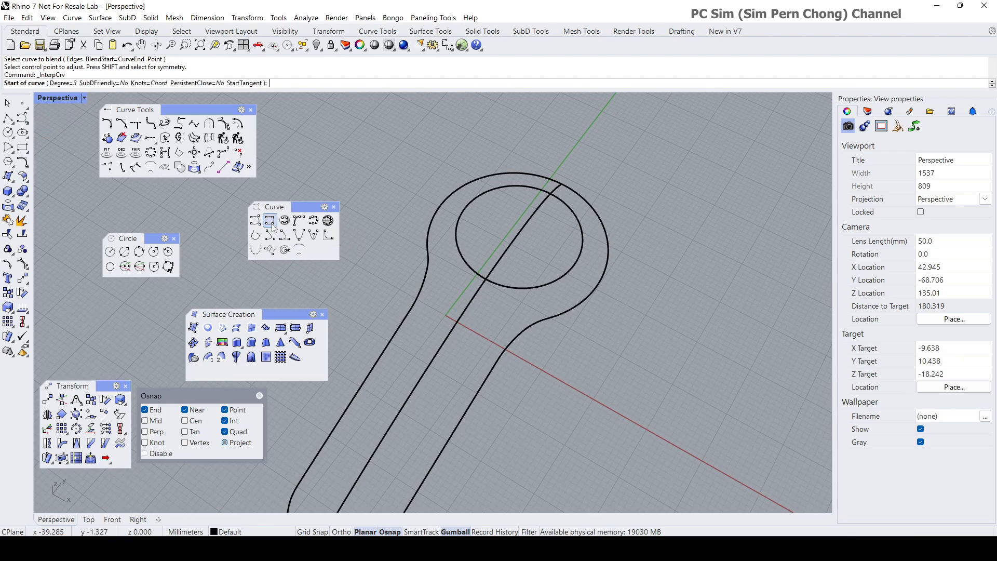
pyautogui.scroll(2, 577, 270)
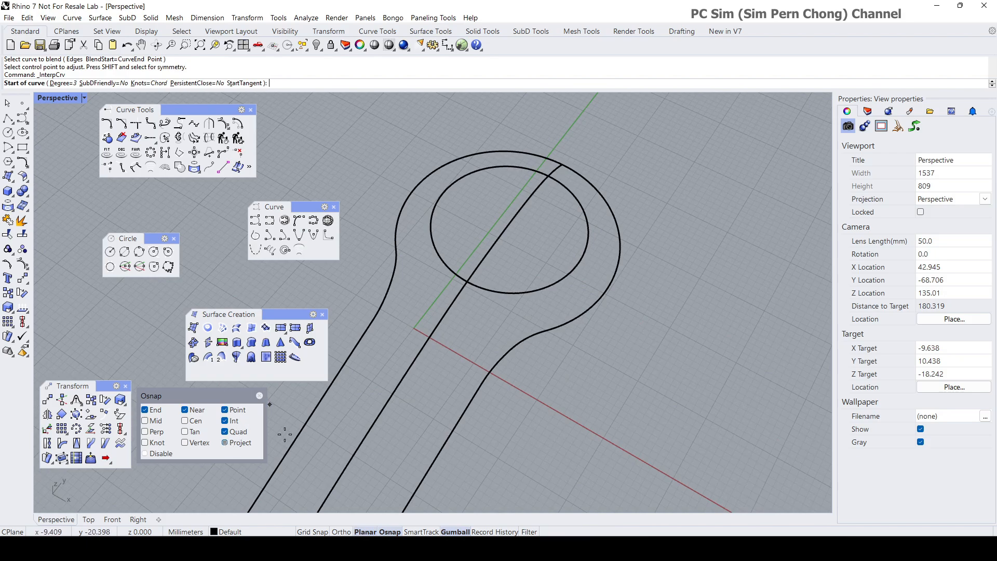
pyautogui.scroll(1, 640, 249)
pyautogui.scroll(1, 561, 256)
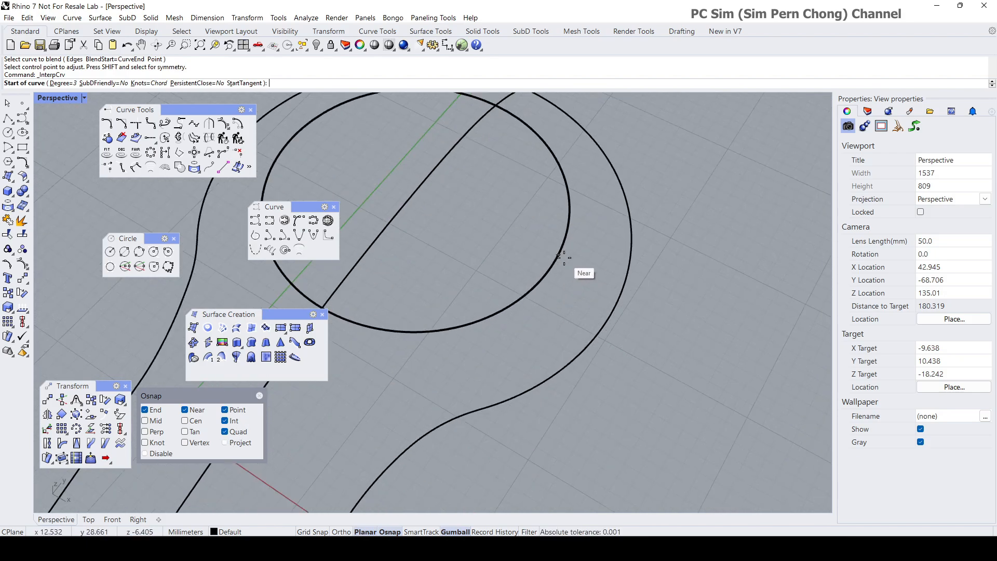
pyautogui.click(551, 266)
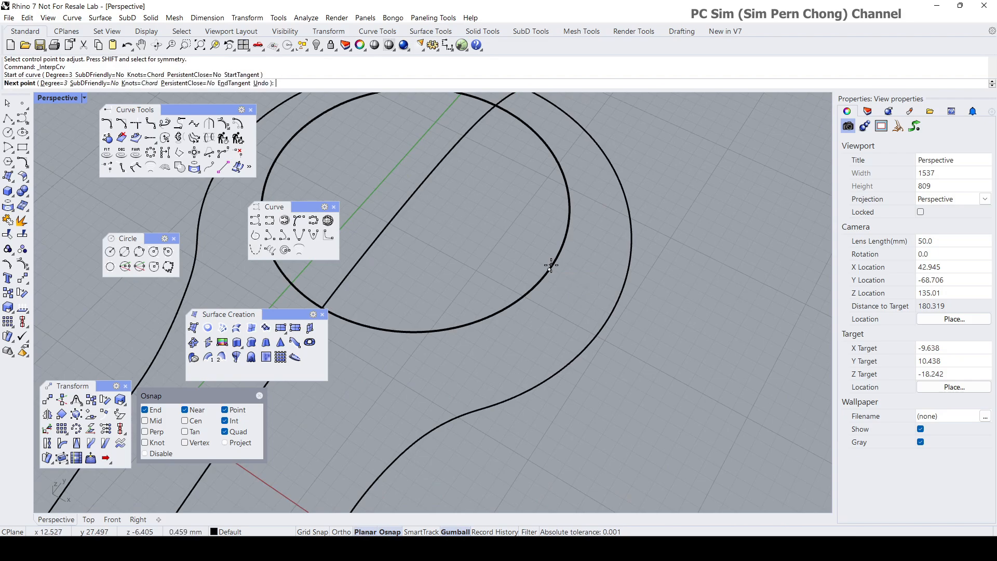
pyautogui.click(607, 320)
pyautogui.press('Return')
# Step: Align the gumball to the object and pull the short side curve's two middle control points slightly outward to bulge it
pyautogui.moveTo(581, 307); pyautogui.dragTo(553, 211, button='right')
pyautogui.click(542, 208)
pyautogui.click(533, 205)
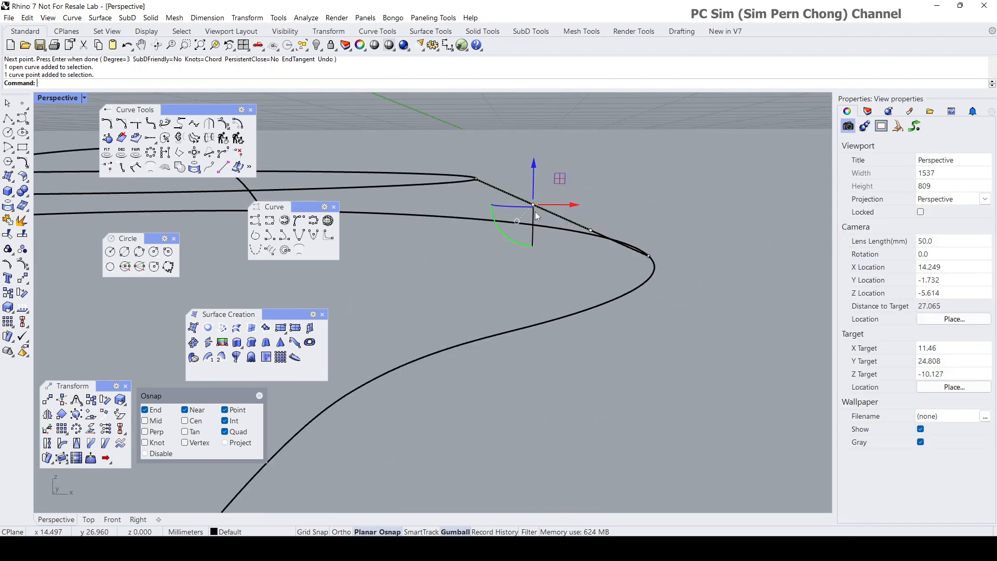
pyautogui.keyDown('shift'); pyautogui.click(591, 231); pyautogui.keyUp('shift')
pyautogui.rightClick(470, 532)
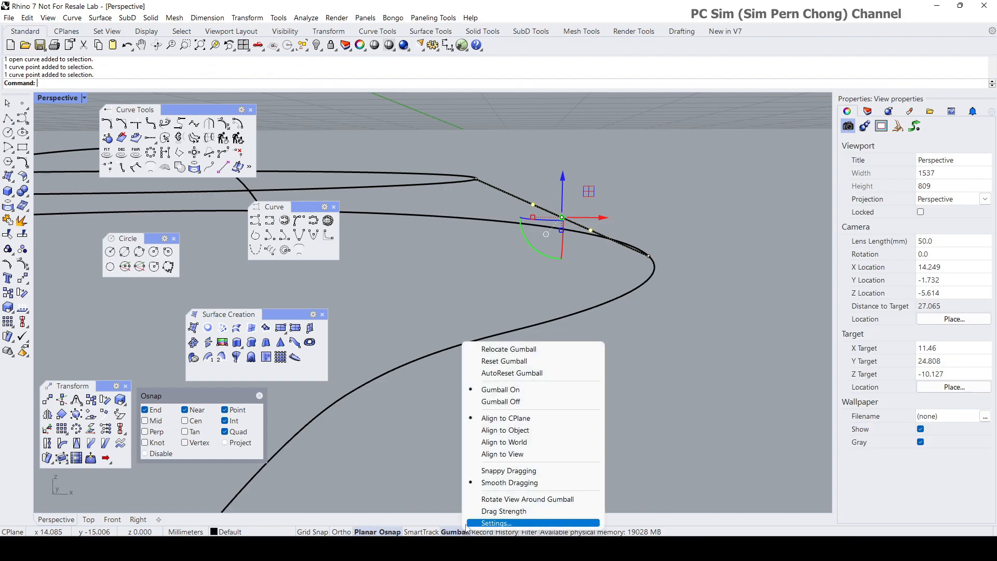
pyautogui.click(520, 435)
pyautogui.moveTo(547, 250); pyautogui.dragTo(551, 242)
pyautogui.moveTo(559, 257); pyautogui.dragTo(506, 328, button='right')
pyautogui.scroll(-14, 560, 247)
pyautogui.press('Escape')
pyautogui.press('Escape')
# Step: Set the gumball alignment back to the CPlane and mirror the bulged side curve across the device's centerline
pyautogui.click(577, 251)
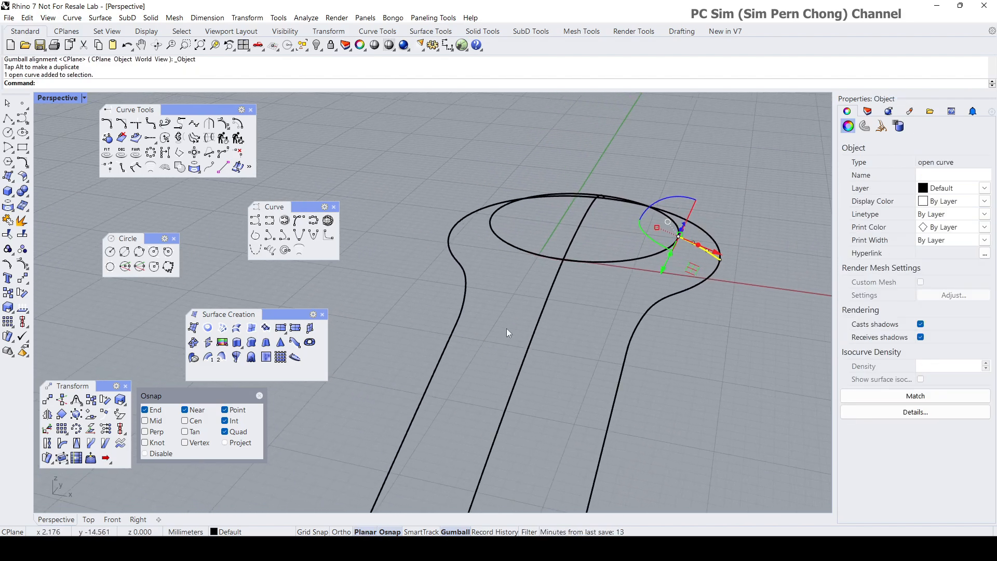
pyautogui.rightClick(454, 532)
pyautogui.click(480, 417)
pyautogui.scroll(-8, 480, 414)
pyautogui.keyDown('shift'); pyautogui.moveTo(480, 414); pyautogui.dragTo(509, 317, button='right'); pyautogui.keyUp('shift')
pyautogui.click(47, 414)
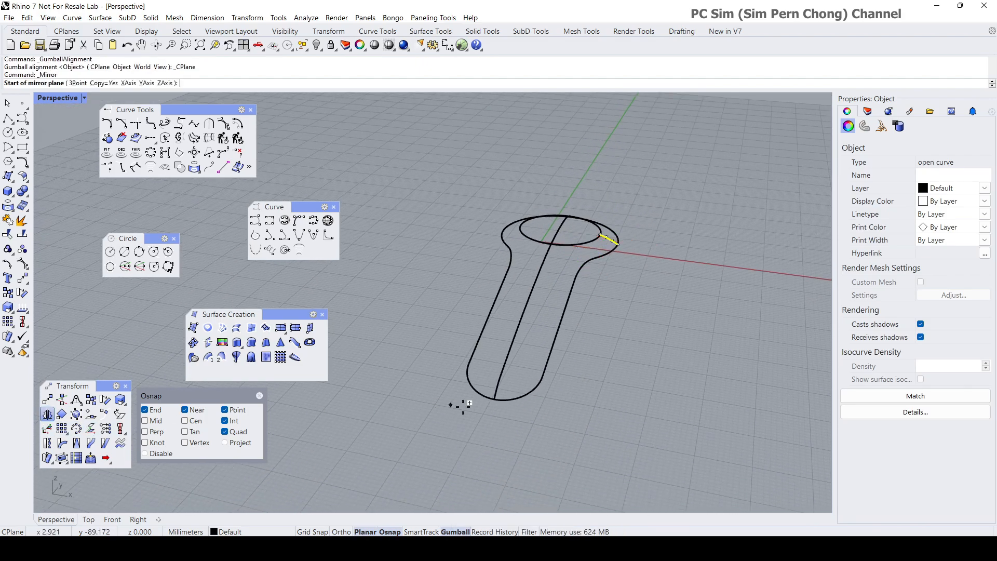
pyautogui.click(495, 400)
pyautogui.click(470, 429)
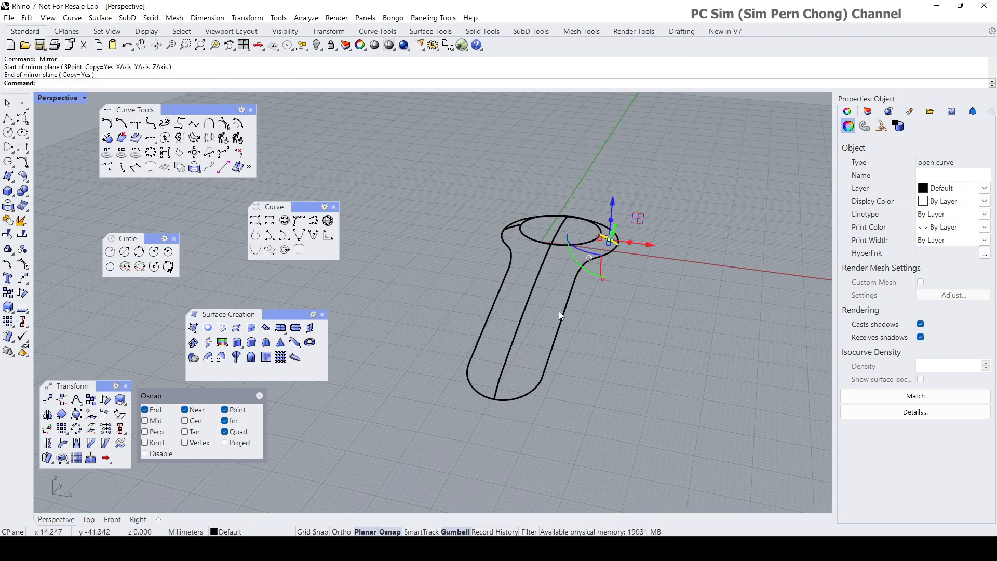
pyautogui.press('Escape')
# Step: In the Top view, place two points on one side of the handle outline, one mid-handle and one near the rounded end
pyautogui.moveTo(559, 307); pyautogui.dragTo(542, 291, button='right')
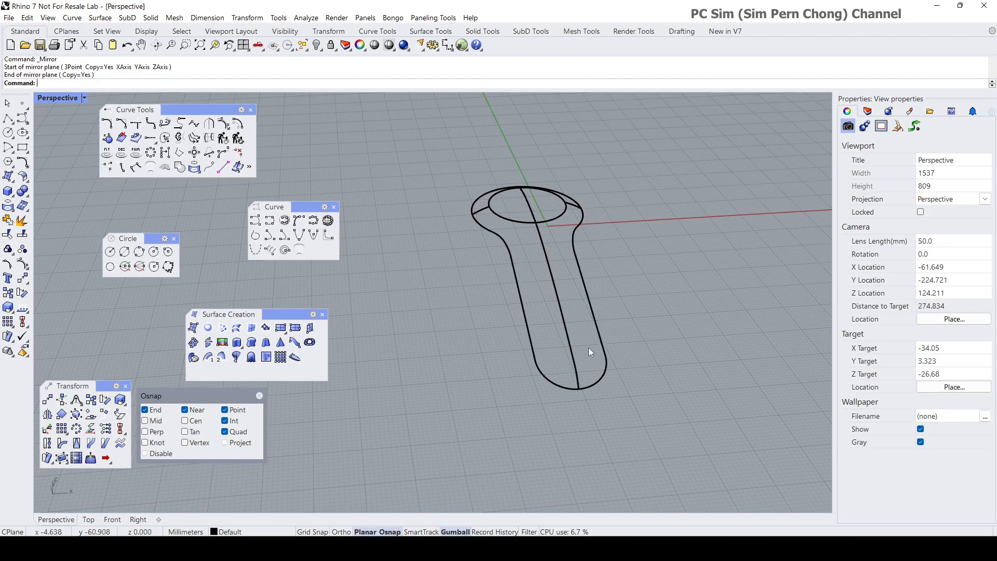
pyautogui.moveTo(594, 320); pyautogui.dragTo(612, 370, button='right')
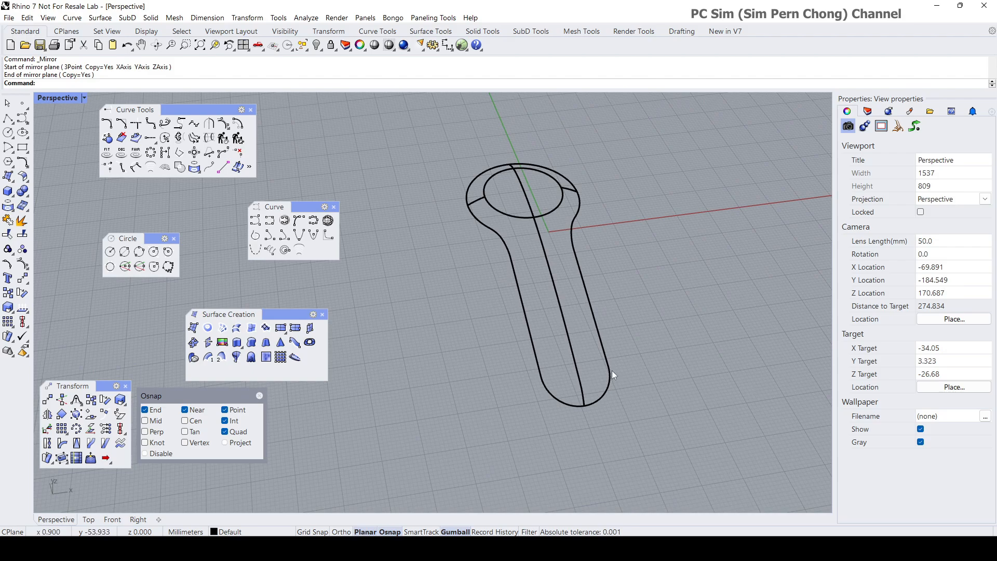
pyautogui.doubleClick(52, 98)
pyautogui.doubleClick(43, 100)
pyautogui.moveTo(396, 318); pyautogui.dragTo(368, 216, button='right')
pyautogui.click(23, 104)
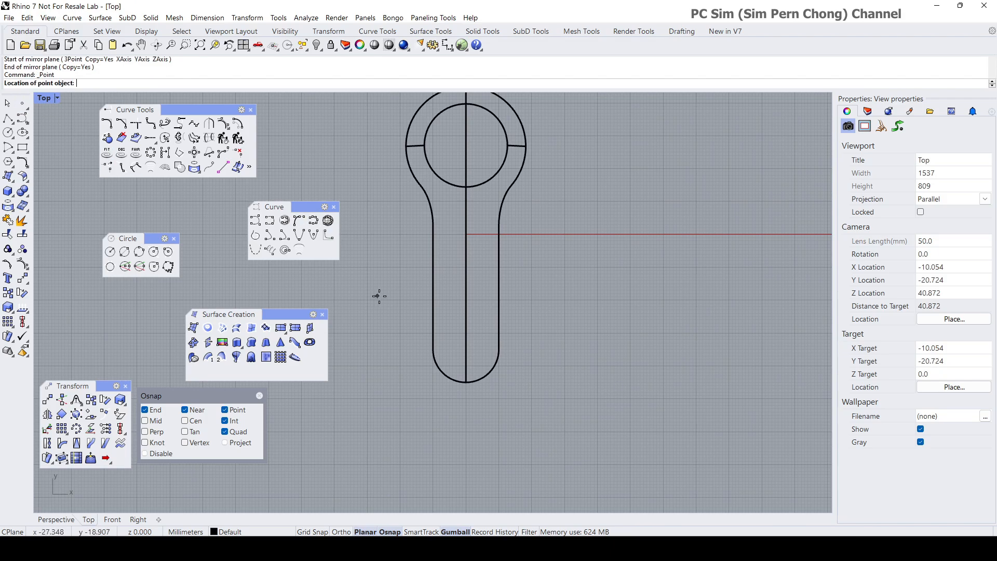
pyautogui.scroll(3, 410, 285)
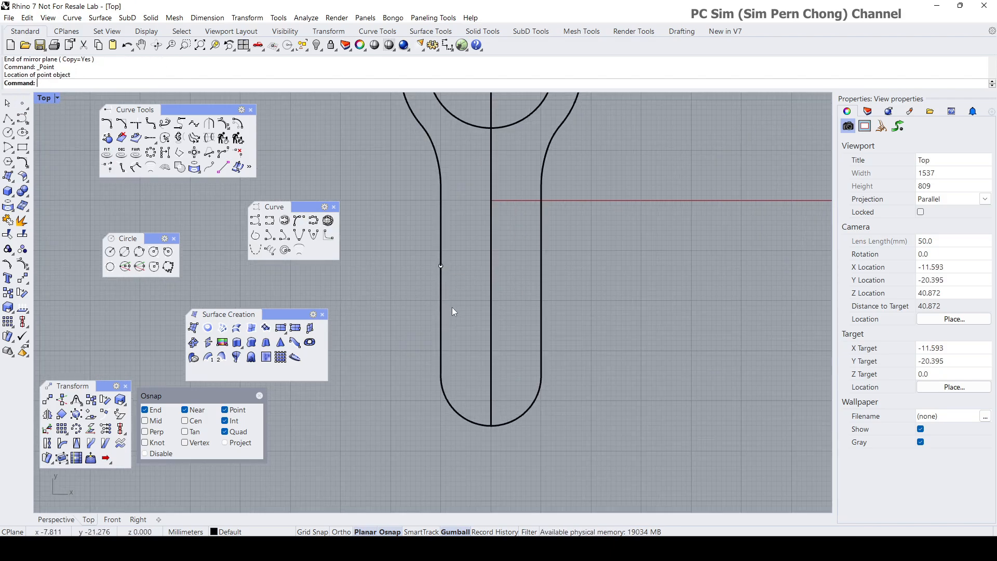
pyautogui.press('Return')
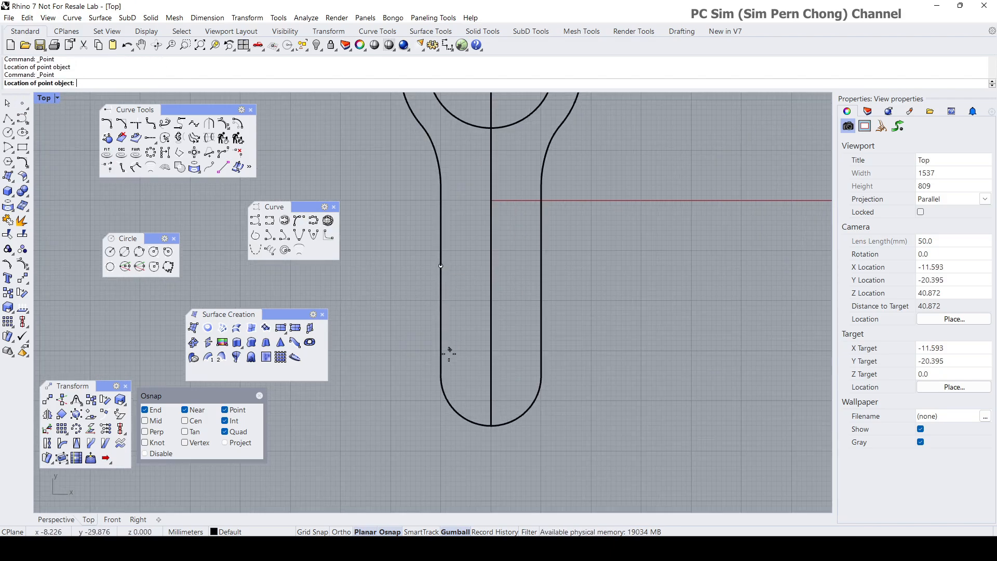
pyautogui.click(443, 392)
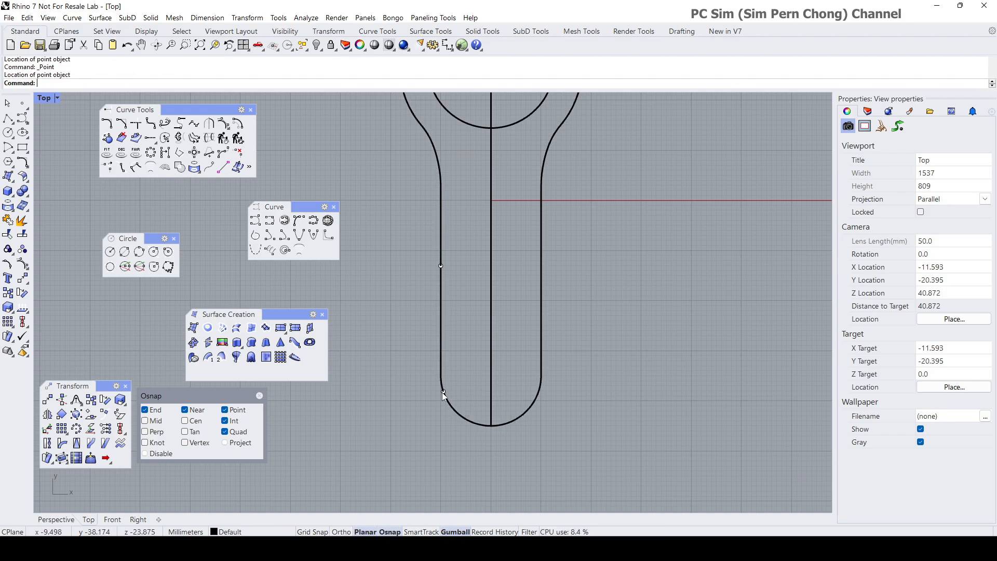
# Step: Mirror the two outline points across the centerline to the opposite side of the handle
pyautogui.click(442, 268)
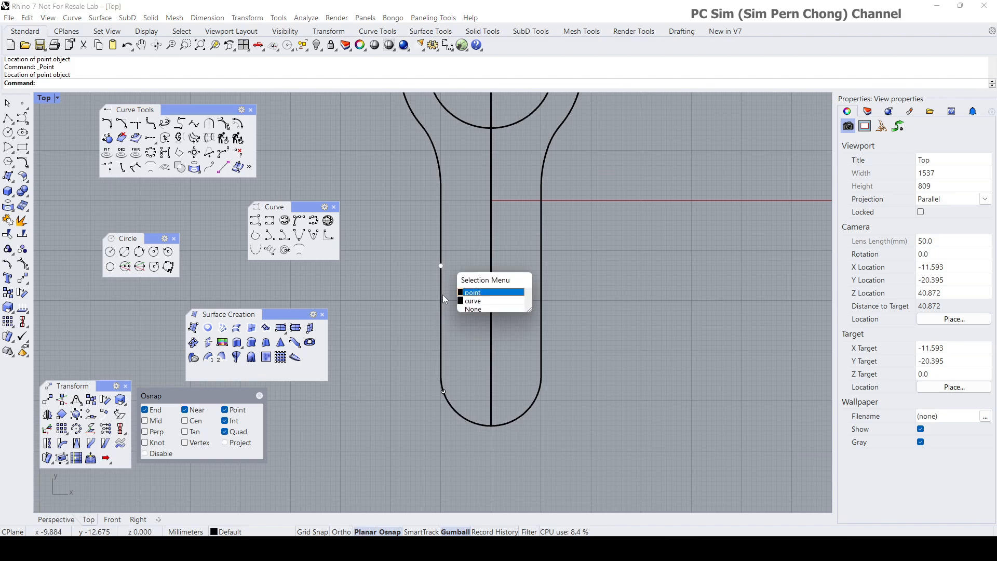
pyautogui.click(474, 292)
pyautogui.keyDown('shift'); pyautogui.click(443, 393); pyautogui.keyUp('shift')
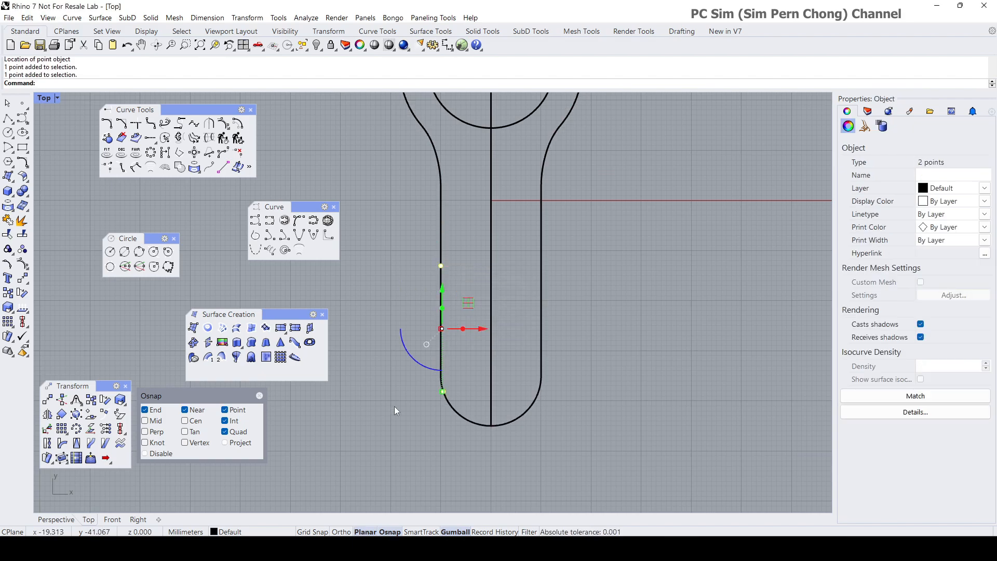
pyautogui.click(48, 414)
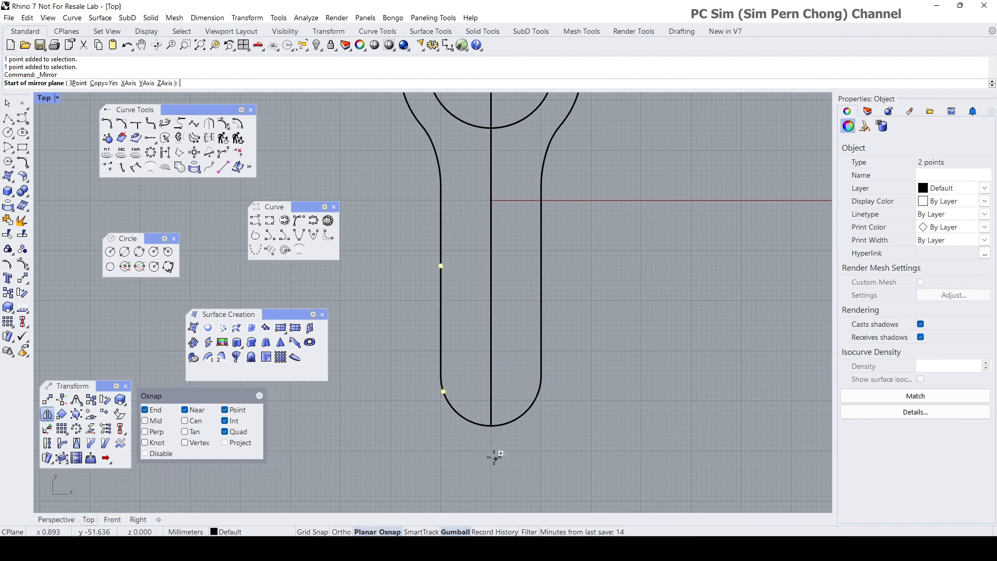
pyautogui.click(491, 425)
pyautogui.click(492, 451)
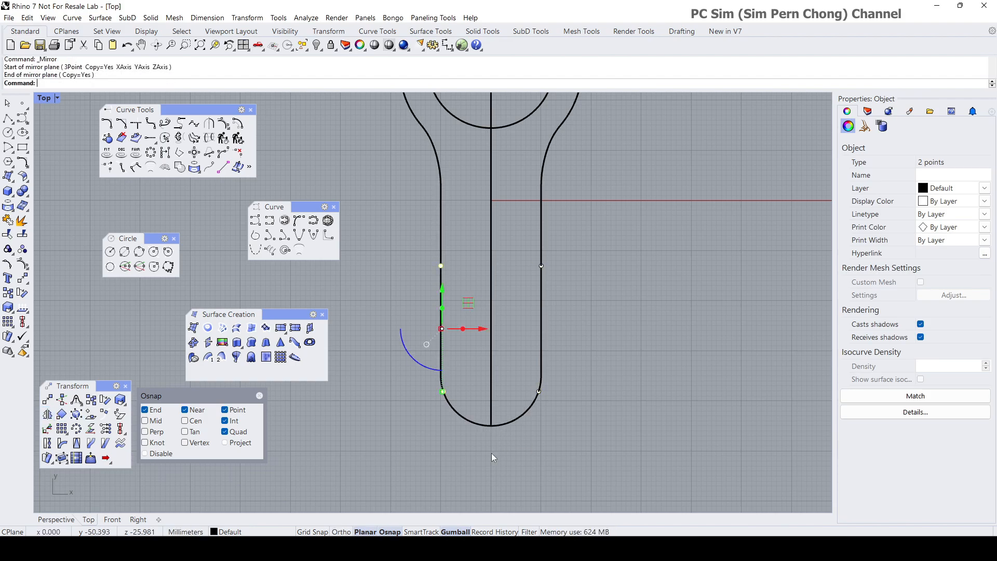
pyautogui.press('Escape')
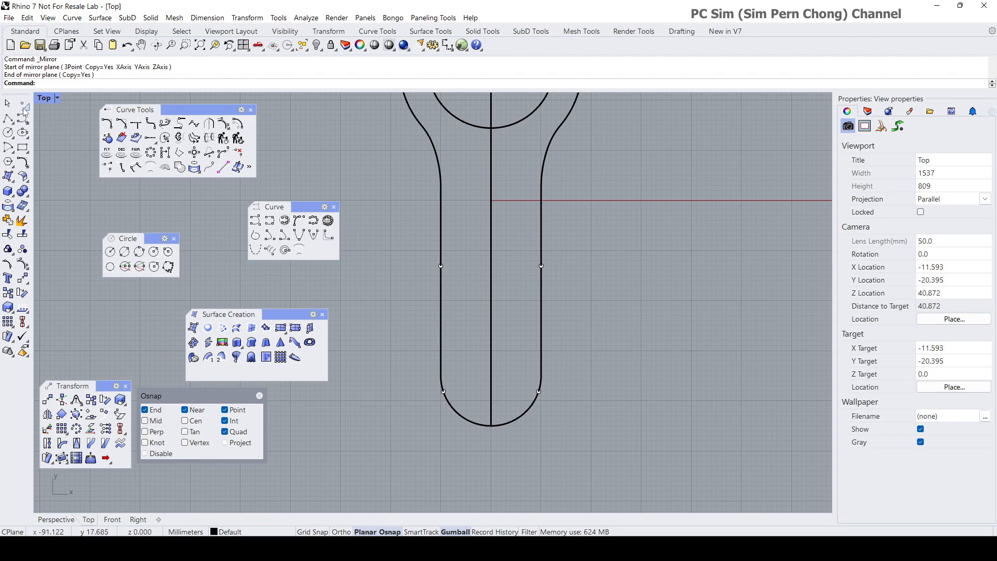
# Step: In the Perspective view, enable the Perp object snap and draw an interpolated curve across mid-handle between the two points, passing through the center profile
pyautogui.doubleClick(44, 98)
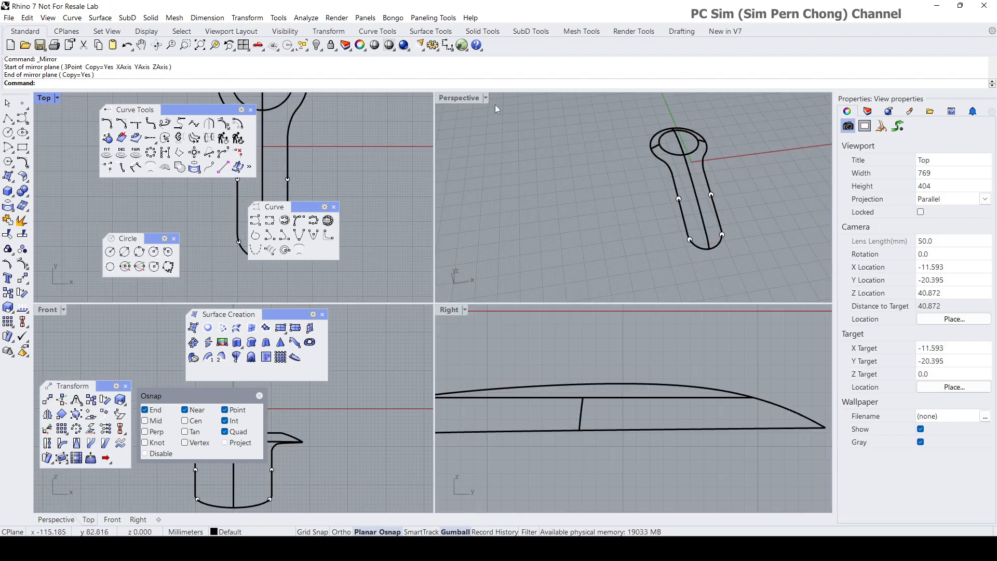
pyautogui.doubleClick(465, 99)
pyautogui.scroll(5, 534, 338)
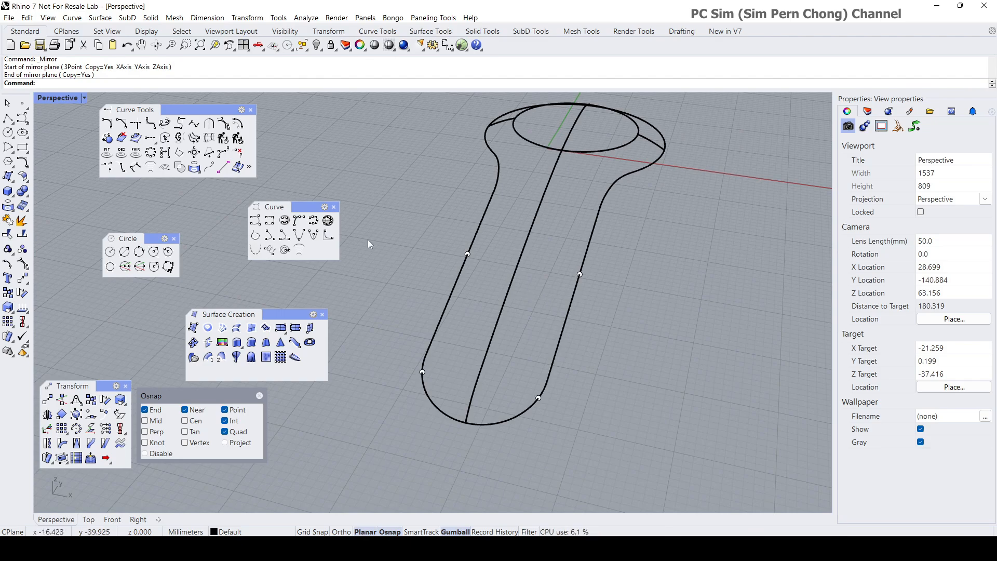
pyautogui.click(270, 223)
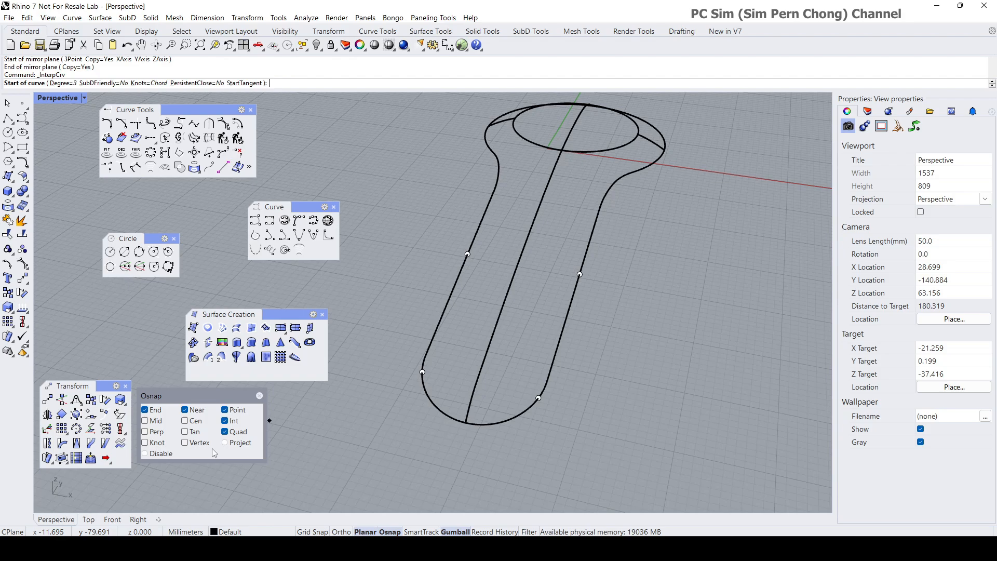
pyautogui.click(146, 431)
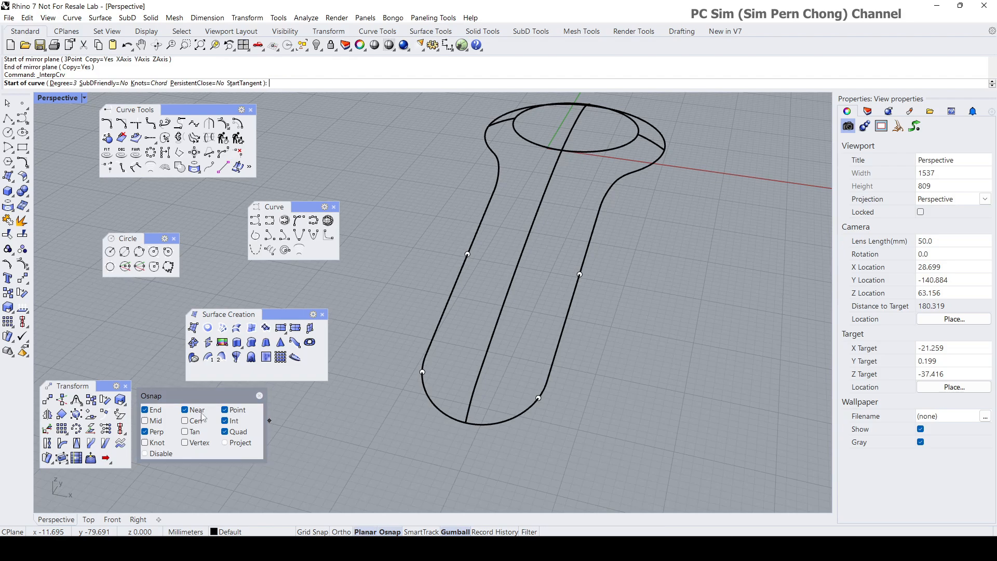
pyautogui.click(468, 255)
pyautogui.click(521, 252)
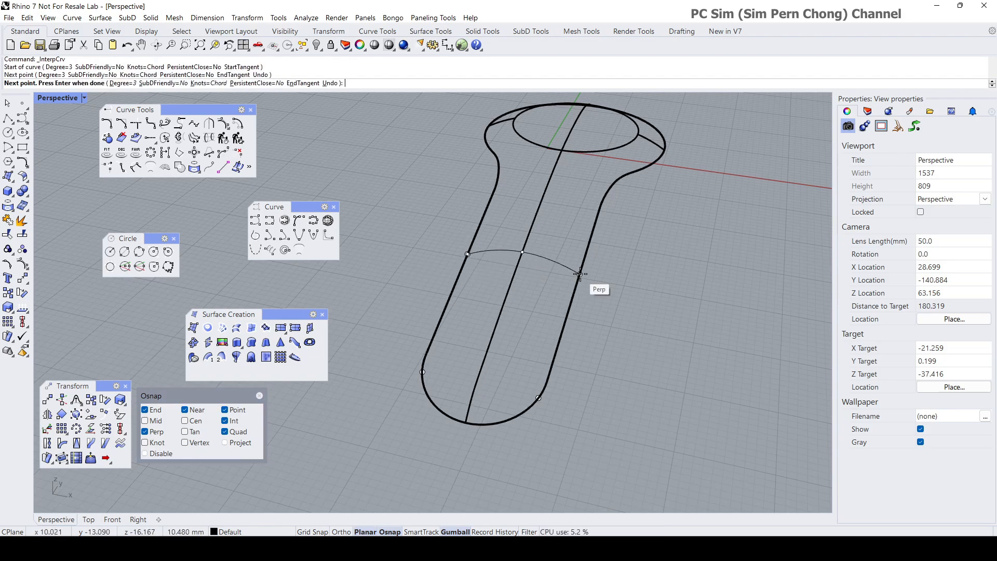
pyautogui.click(580, 274)
pyautogui.rightClick(580, 275)
# Step: Draw a second interpolated curve between the two points near the handle's rounded end, crossing the center profile
pyautogui.moveTo(573, 292); pyautogui.dragTo(510, 335, button='right')
pyautogui.rightClick(510, 335)
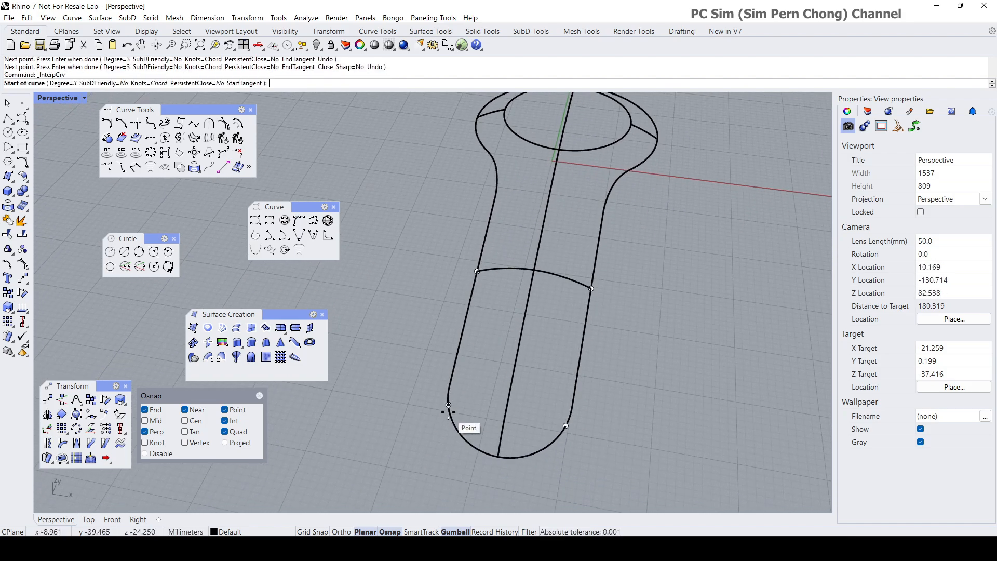
pyautogui.click(448, 404)
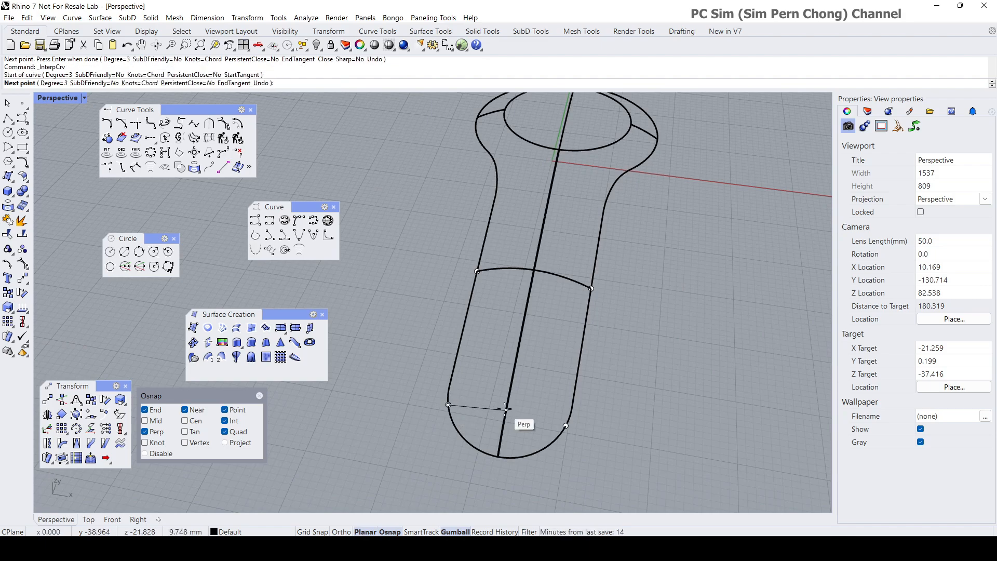
pyautogui.click(506, 410)
pyautogui.click(565, 426)
pyautogui.rightClick(564, 425)
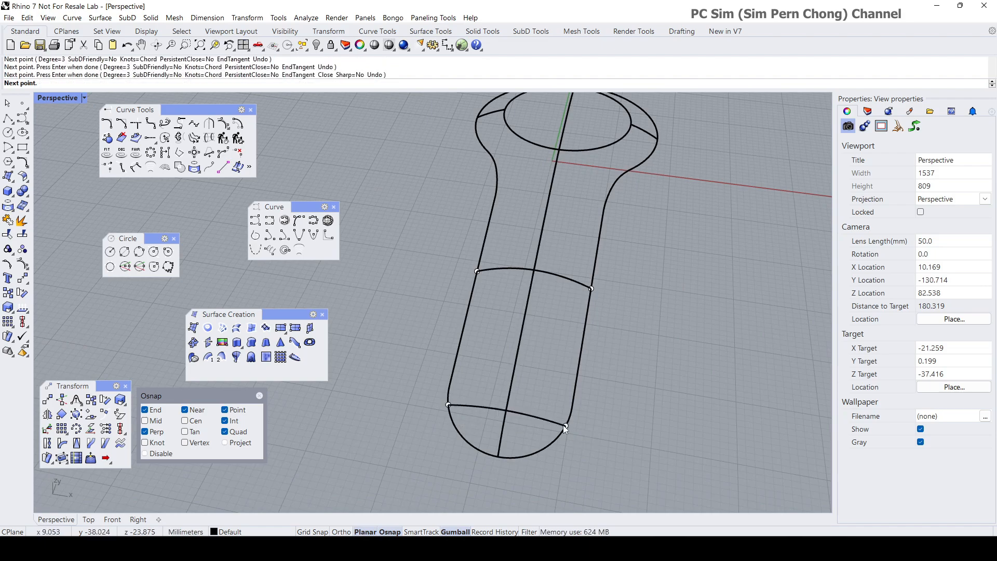
# Step: Select the four reference points on the handle outline and hide them
pyautogui.moveTo(568, 319); pyautogui.dragTo(531, 385, button='right')
pyautogui.scroll(4, 512, 395)
pyautogui.scroll(-4, 553, 329)
pyautogui.click(561, 302)
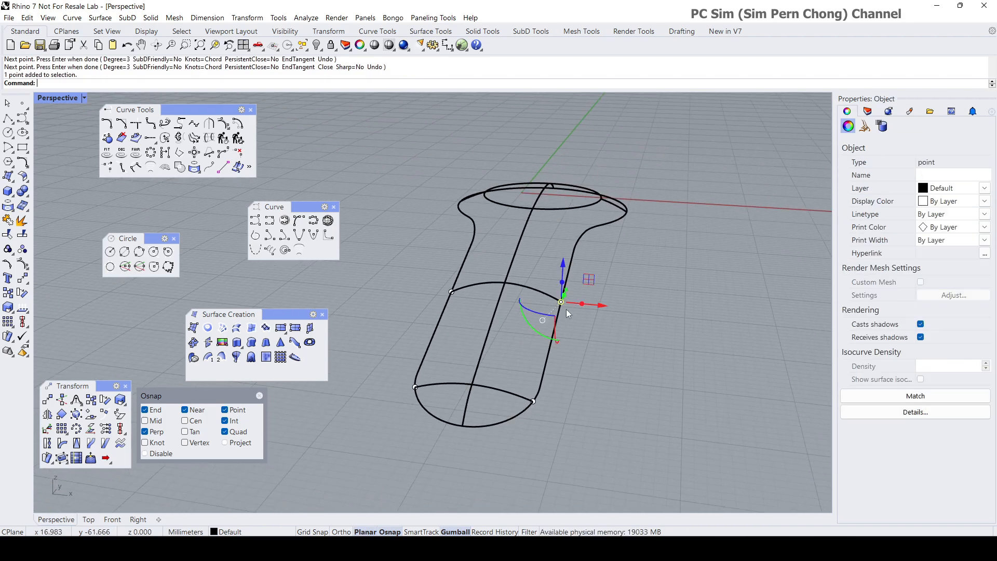
pyautogui.keyDown('shift'); pyautogui.click(452, 292); pyautogui.keyUp('shift')
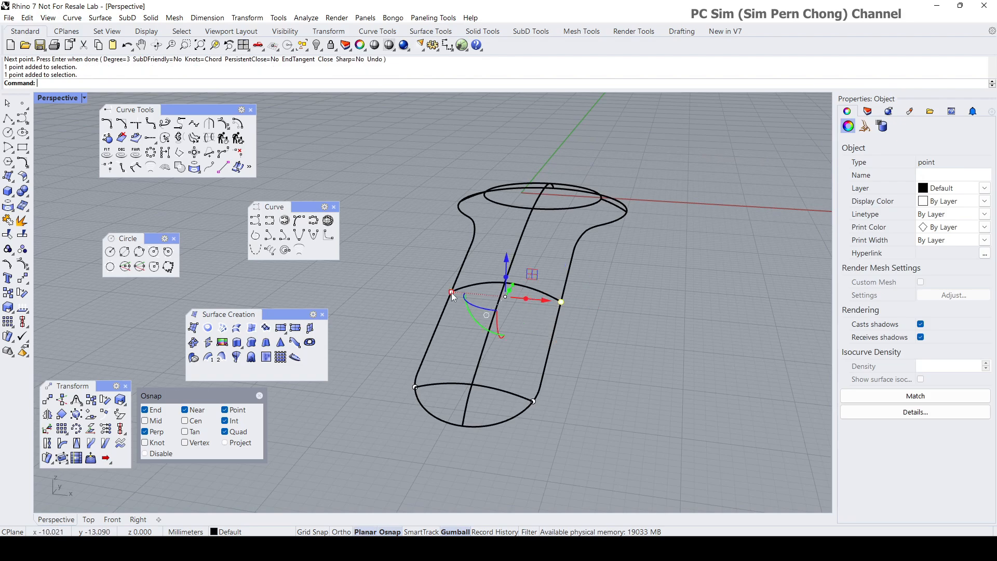
pyautogui.keyDown('shift'); pyautogui.click(416, 386); pyautogui.keyUp('shift')
pyautogui.keyDown('shift'); pyautogui.click(533, 401); pyautogui.keyUp('shift')
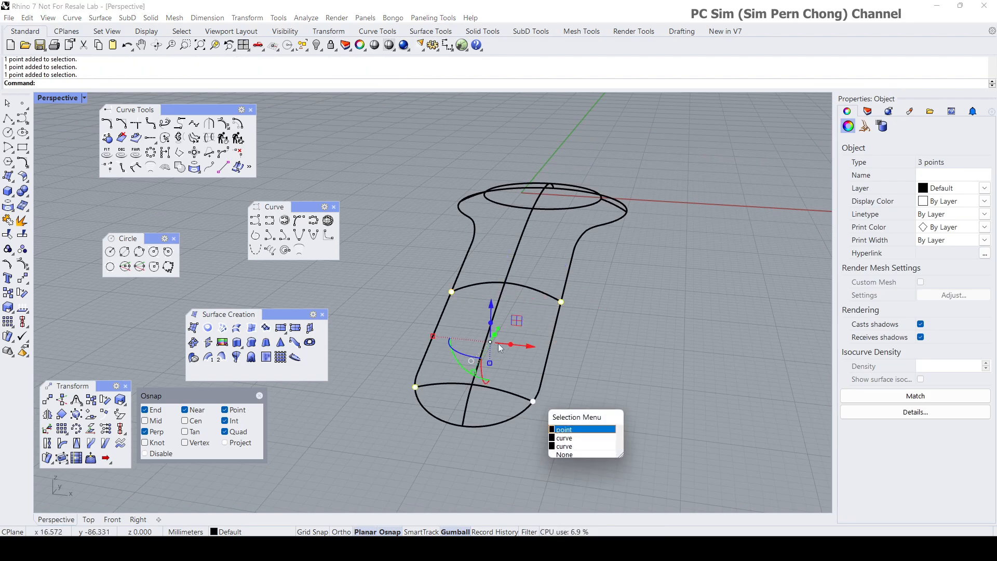
pyautogui.click(567, 431)
pyautogui.click(317, 46)
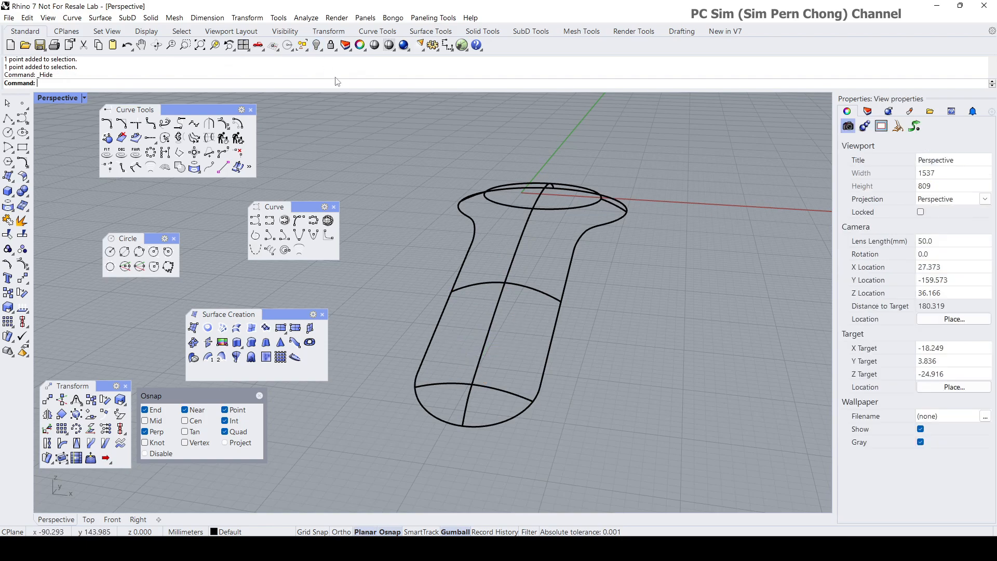
# Step: Select all the device curves and start a Patch surface from them
pyautogui.moveTo(399, 180); pyautogui.dragTo(419, 216, button='right')
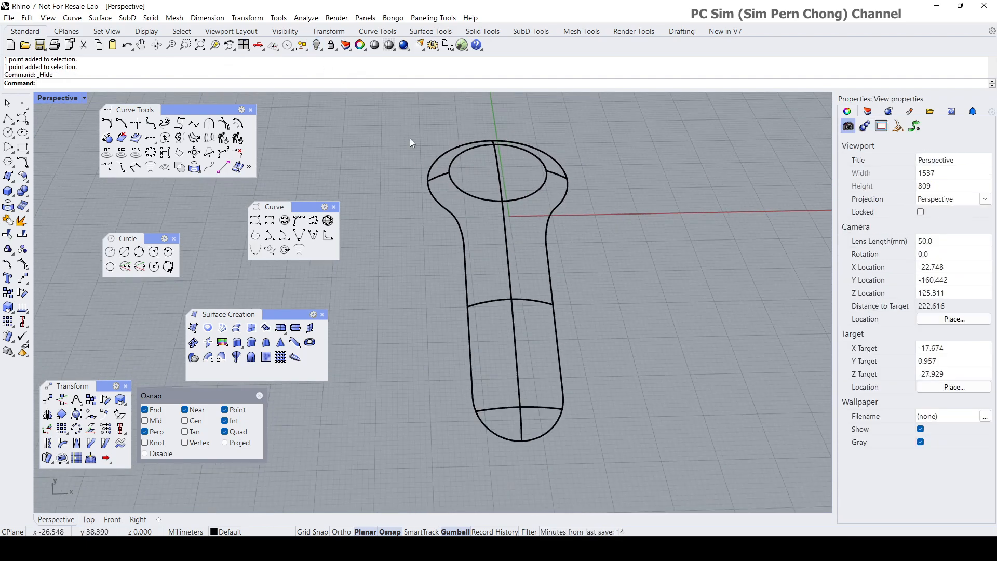
pyautogui.moveTo(409, 139); pyautogui.dragTo(426, 202, button='right')
pyautogui.scroll(-2, 428, 202)
pyautogui.keyDown('shift'); pyautogui.moveTo(420, 162); pyautogui.dragTo(418, 203, button='right'); pyautogui.keyUp('shift')
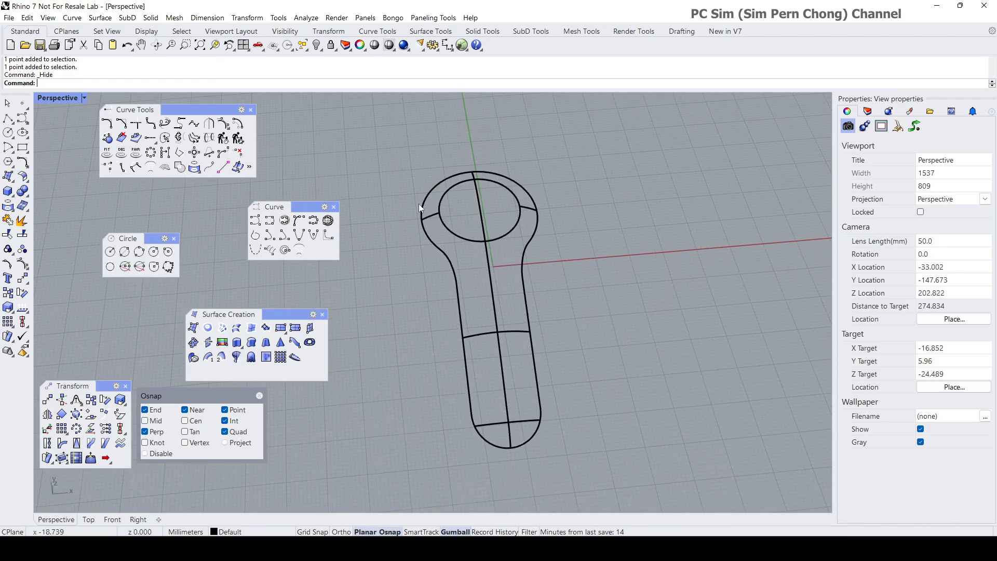
pyautogui.moveTo(379, 142); pyautogui.dragTo(637, 457)
pyautogui.moveTo(637, 457); pyautogui.dragTo(569, 410, button='right')
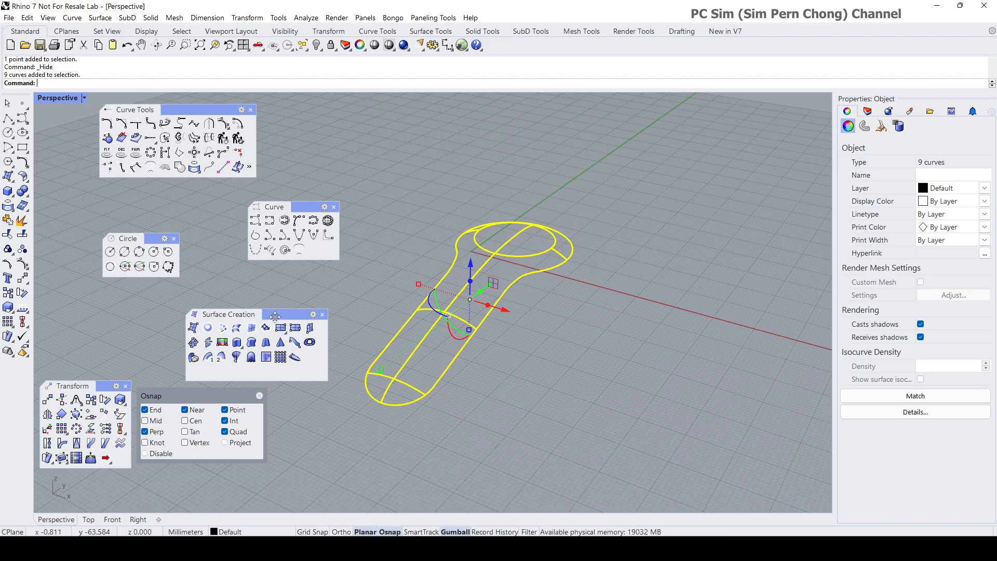
pyautogui.moveTo(276, 315); pyautogui.dragTo(262, 309)
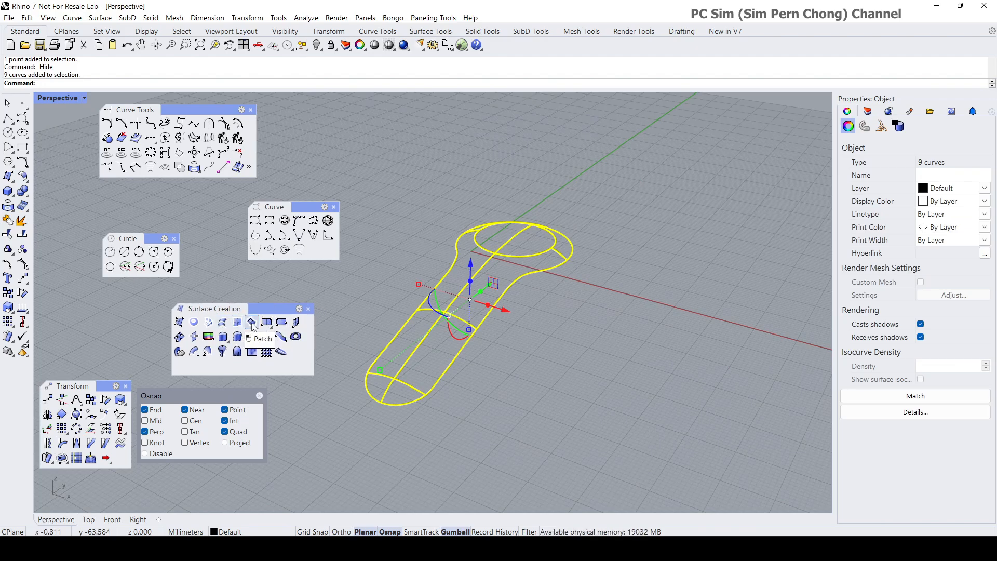
pyautogui.click(252, 323)
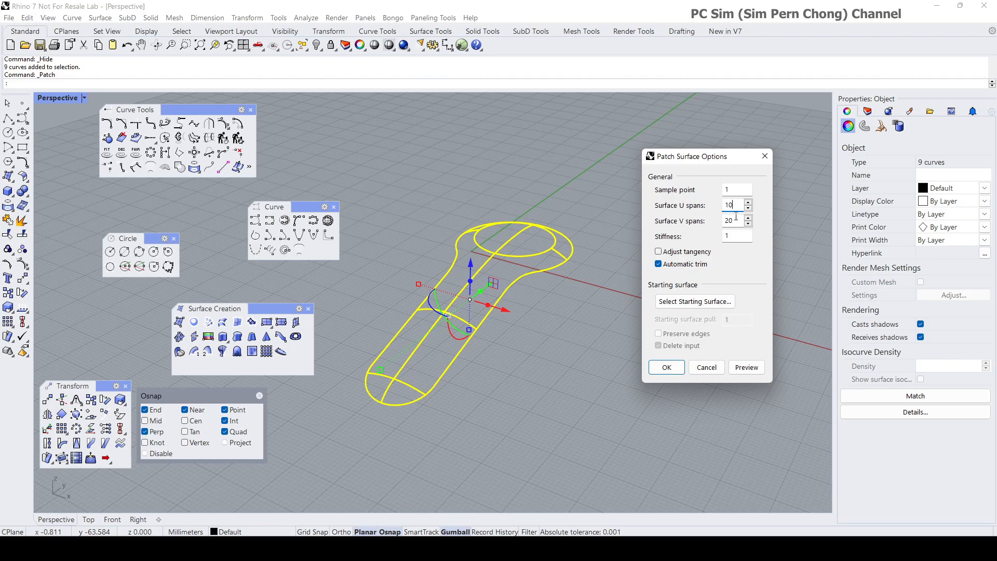
# Step: Set the patch to 10 U spans and 10 V spans and preview it
pyautogui.moveTo(741, 222); pyautogui.dragTo(721, 223)
pyautogui.write('10')
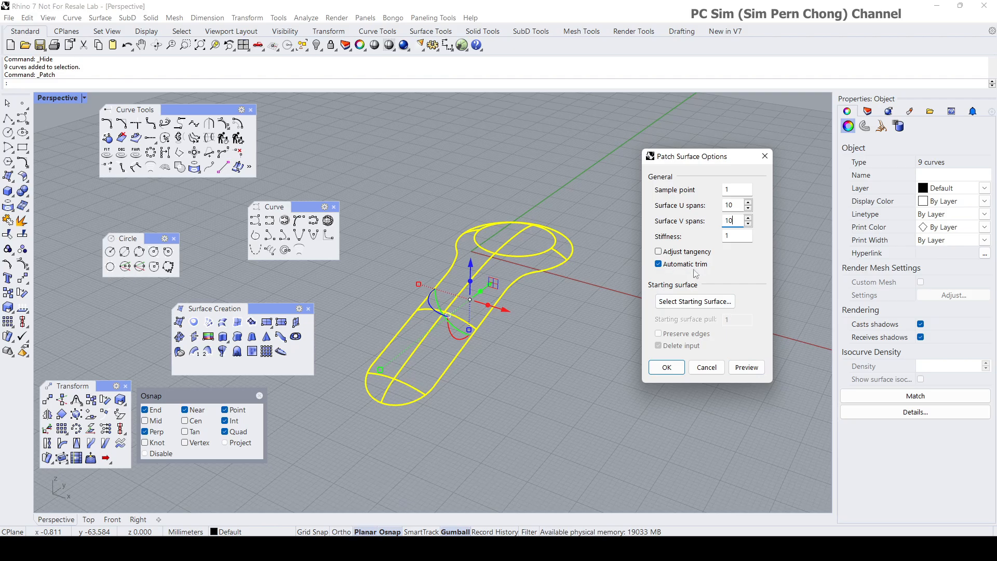
pyautogui.click(745, 367)
pyautogui.moveTo(547, 320)
pyautogui.mouseDown(button='right')
pyautogui.moveTo(550, 395)
pyautogui.moveTo(550, 341)
pyautogui.mouseUp(button='right')
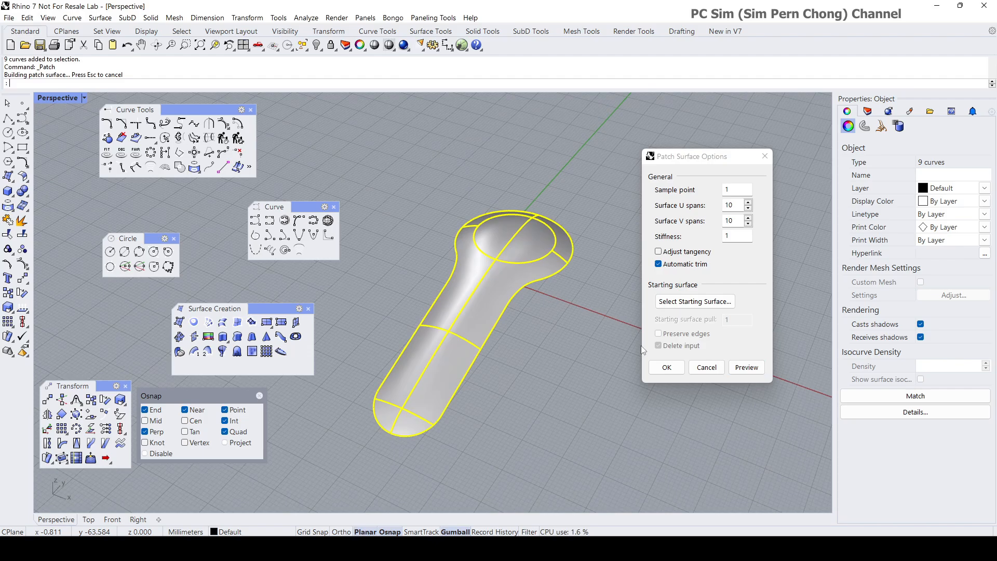
# Step: Display the view in Wireframe and examine how closely the patch preview's isocurves follow the head circle, outline and cross-section curves
pyautogui.click(62, 99)
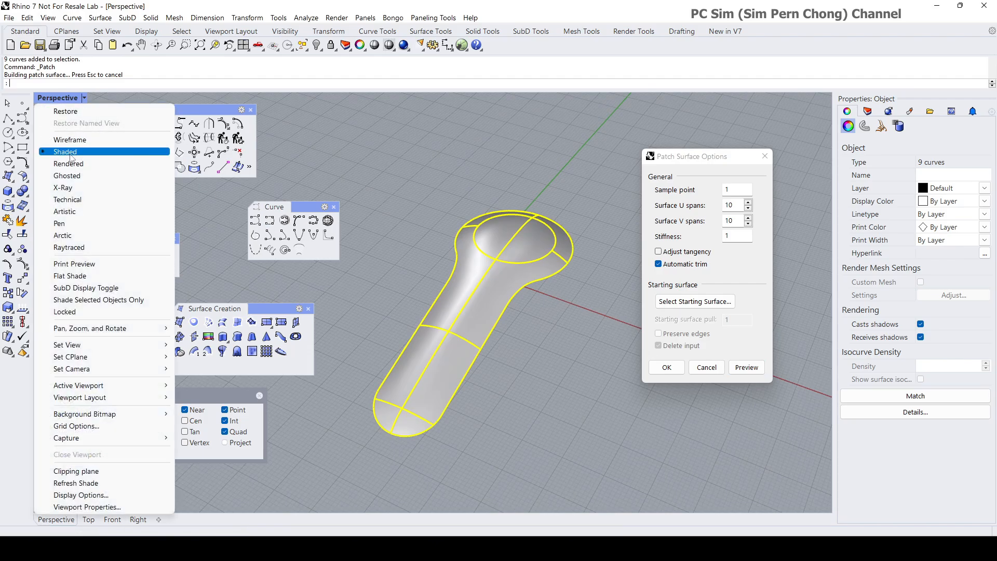
pyautogui.click(70, 140)
pyautogui.moveTo(441, 228); pyautogui.dragTo(456, 208, button='right')
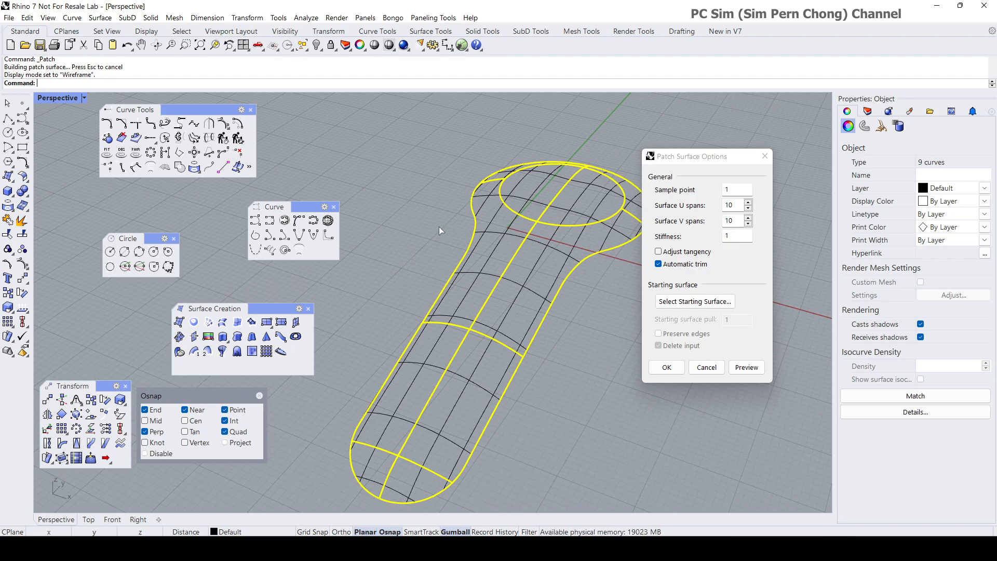
pyautogui.moveTo(518, 256); pyautogui.dragTo(527, 287, button='right')
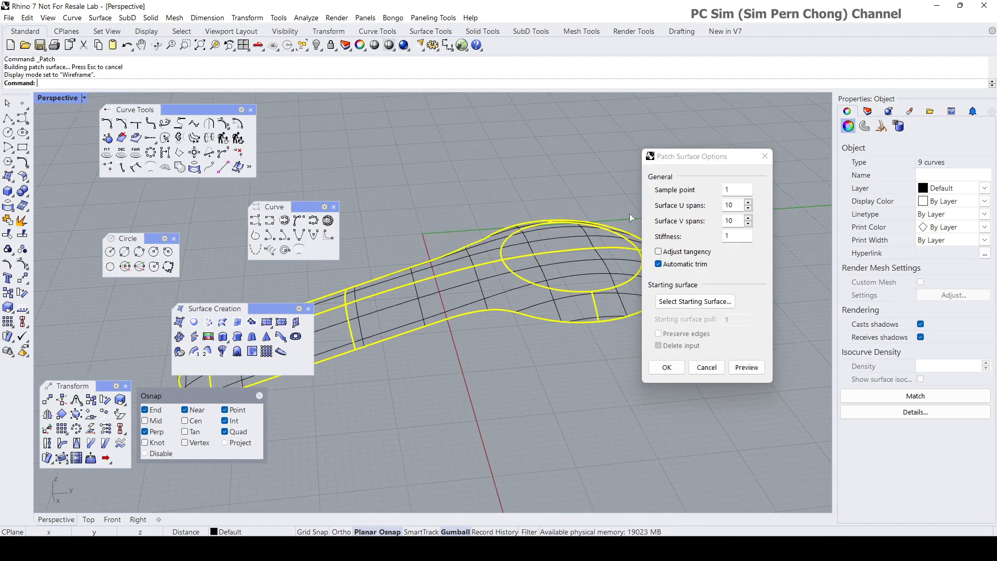
pyautogui.moveTo(689, 159); pyautogui.dragTo(742, 169)
pyautogui.moveTo(638, 228); pyautogui.dragTo(655, 212, button='right')
pyautogui.scroll(4, 644, 164)
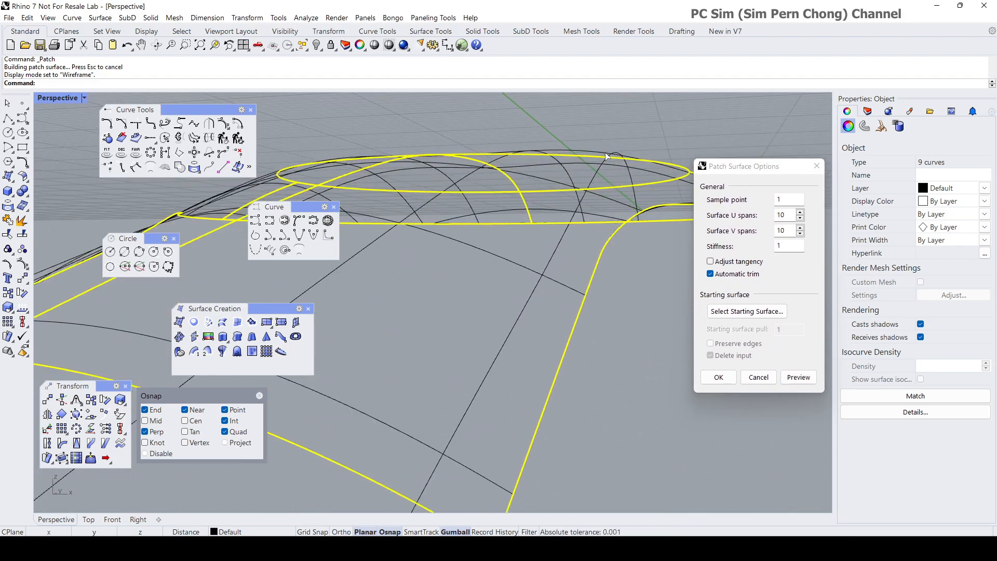
pyautogui.moveTo(644, 166); pyautogui.dragTo(566, 222, button='right')
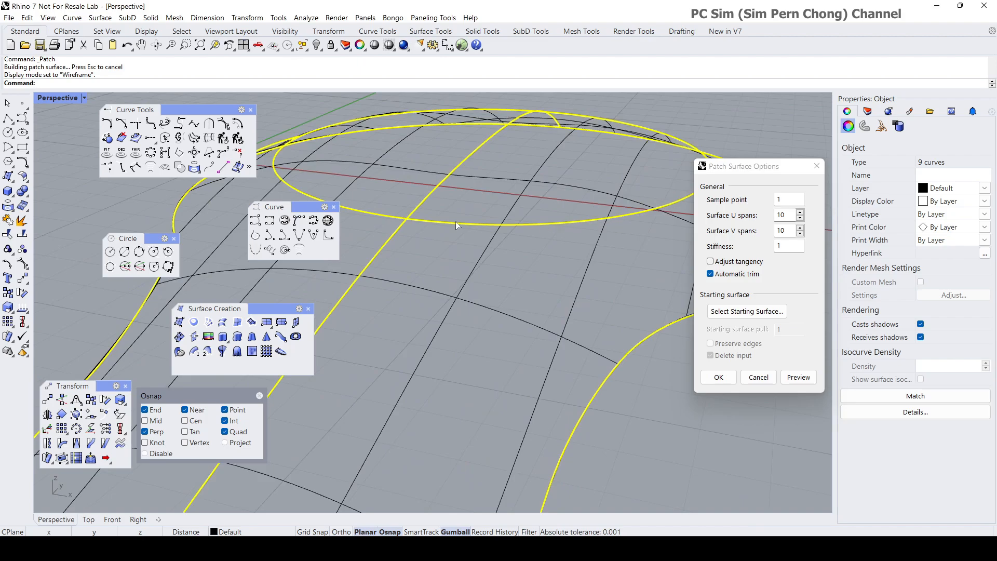
pyautogui.moveTo(491, 172); pyautogui.dragTo(668, 181, button='right')
pyautogui.moveTo(382, 228); pyautogui.dragTo(333, 180, button='right')
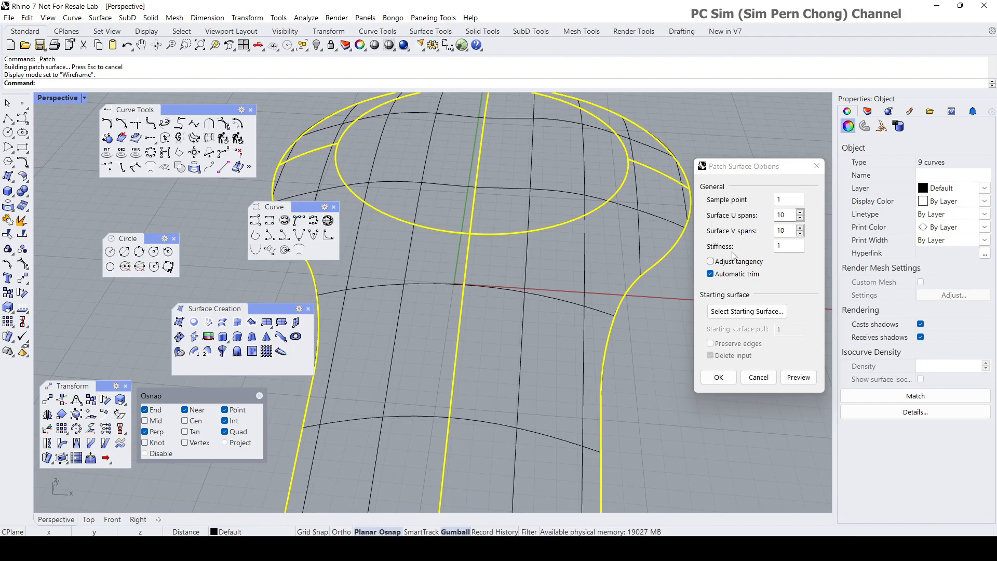
pyautogui.moveTo(609, 232); pyautogui.dragTo(555, 220, button='right')
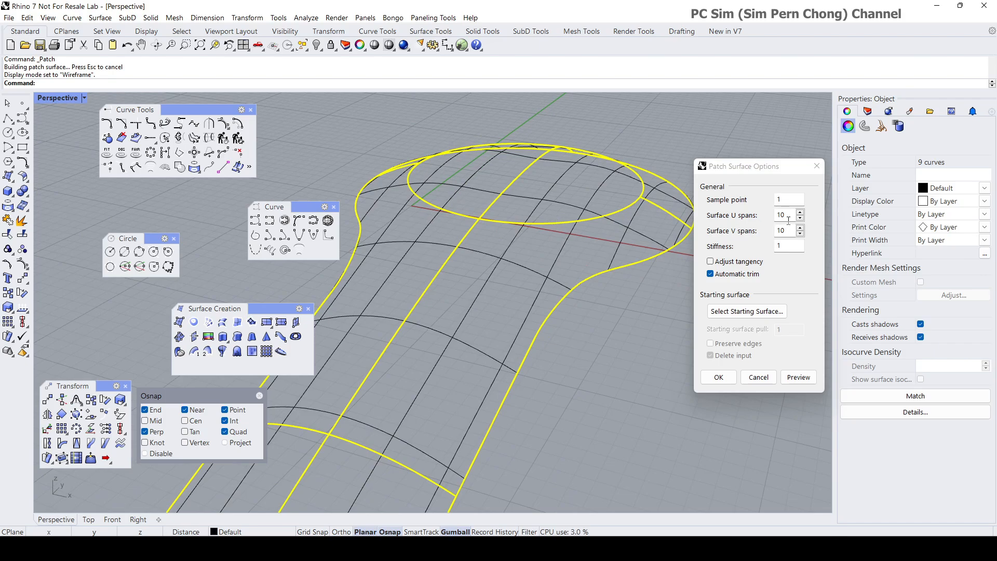
# Step: Set the patch's surface U and V spans to 24 each and regenerate the preview
pyautogui.moveTo(788, 220); pyautogui.dragTo(774, 218)
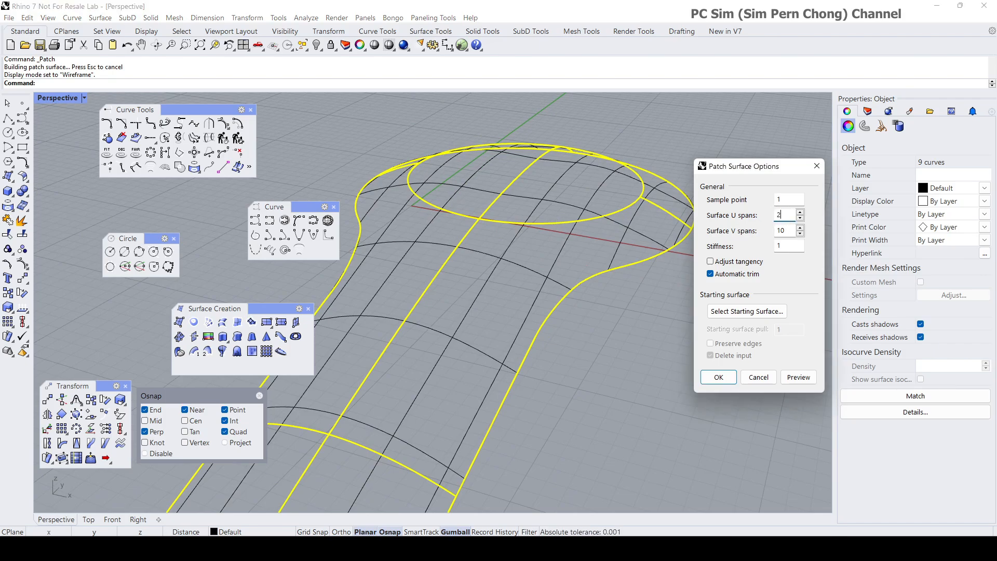
pyautogui.moveTo(787, 230); pyautogui.dragTo(778, 229)
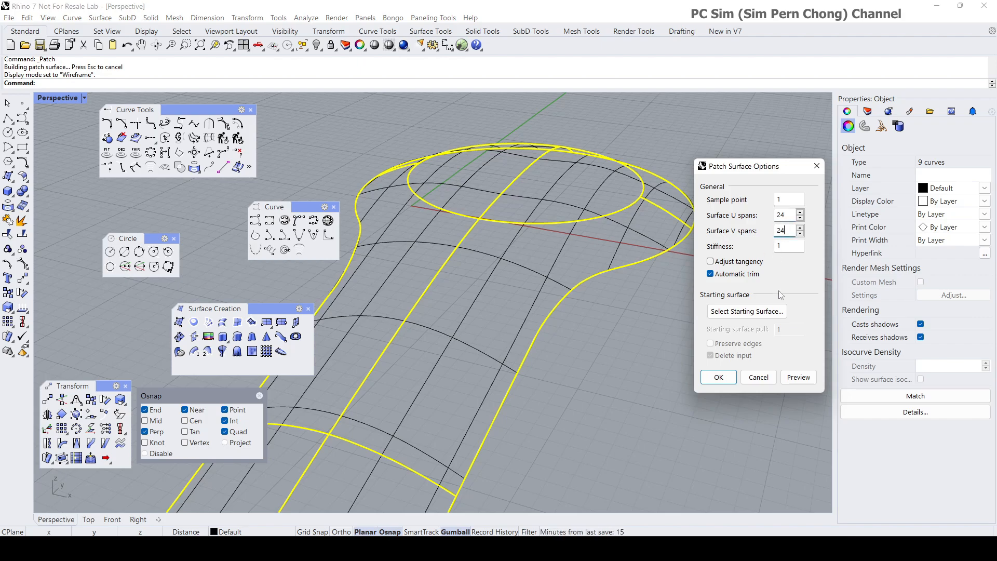
pyautogui.click(798, 379)
pyautogui.moveTo(597, 265); pyautogui.dragTo(614, 250, button='right')
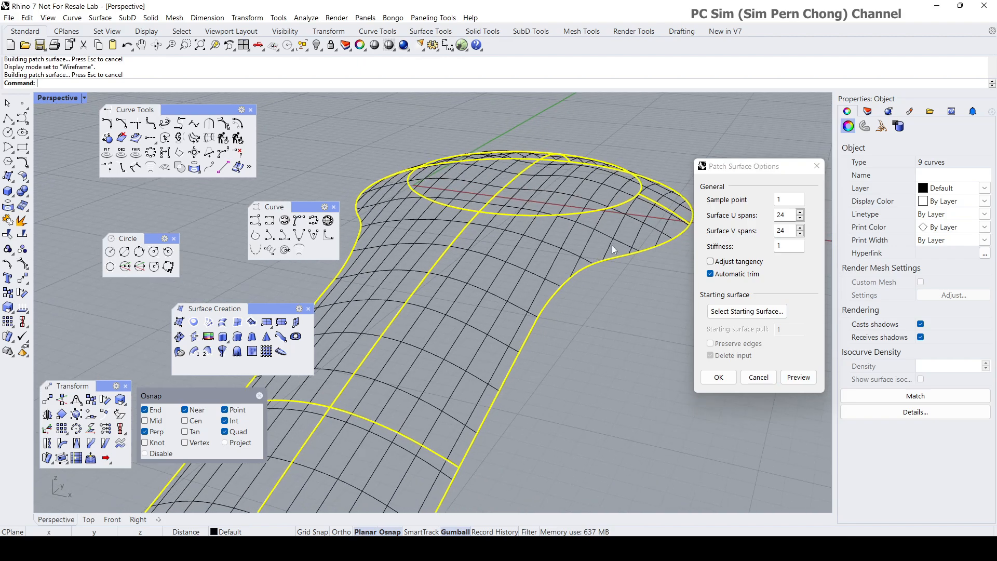
# Step: Return the view to Shaded display and inspect the denser patch preview along the head and handle
pyautogui.click(58, 98)
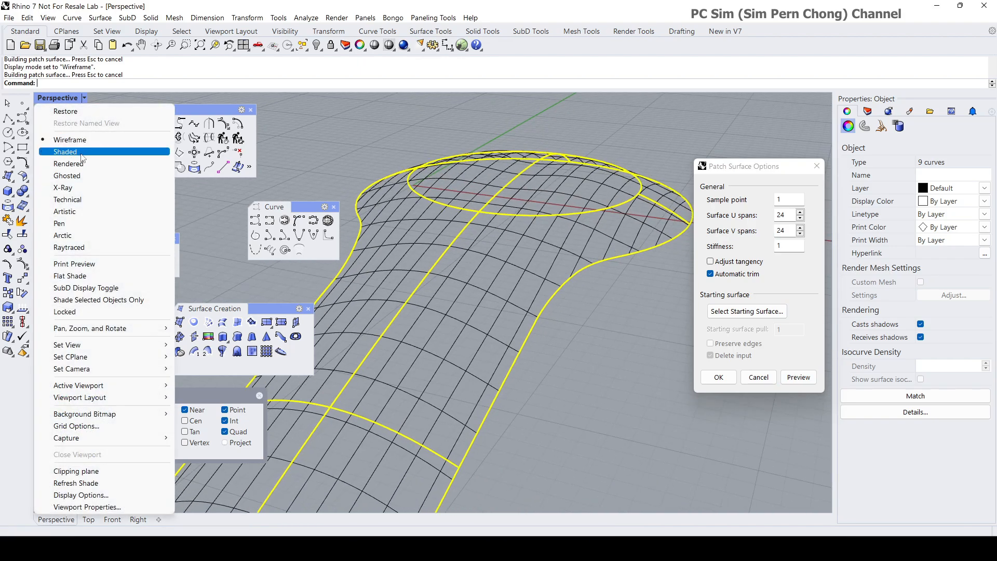
pyautogui.click(78, 151)
pyautogui.moveTo(410, 198)
pyautogui.mouseDown(button='right')
pyautogui.moveTo(407, 323)
pyautogui.moveTo(412, 219)
pyautogui.moveTo(406, 227)
pyautogui.moveTo(439, 247)
pyautogui.moveTo(491, 223)
pyautogui.moveTo(499, 256)
pyautogui.moveTo(494, 162)
pyautogui.moveTo(489, 256)
pyautogui.moveTo(461, 204)
pyautogui.moveTo(460, 172)
pyautogui.moveTo(409, 203)
pyautogui.mouseUp(button='right')
pyautogui.moveTo(460, 239); pyautogui.dragTo(469, 330, button='right')
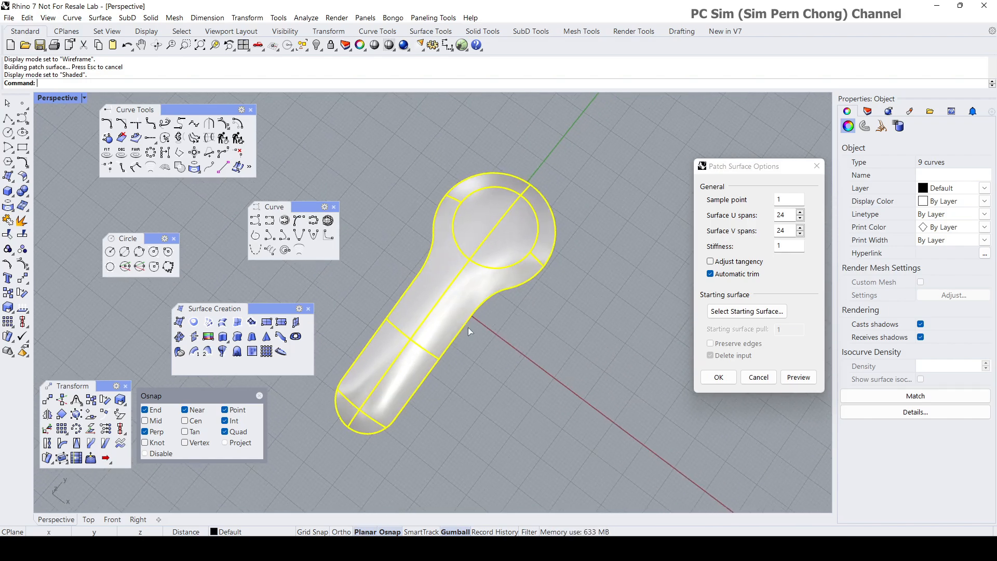
pyautogui.moveTo(586, 305); pyautogui.dragTo(555, 326, button='right')
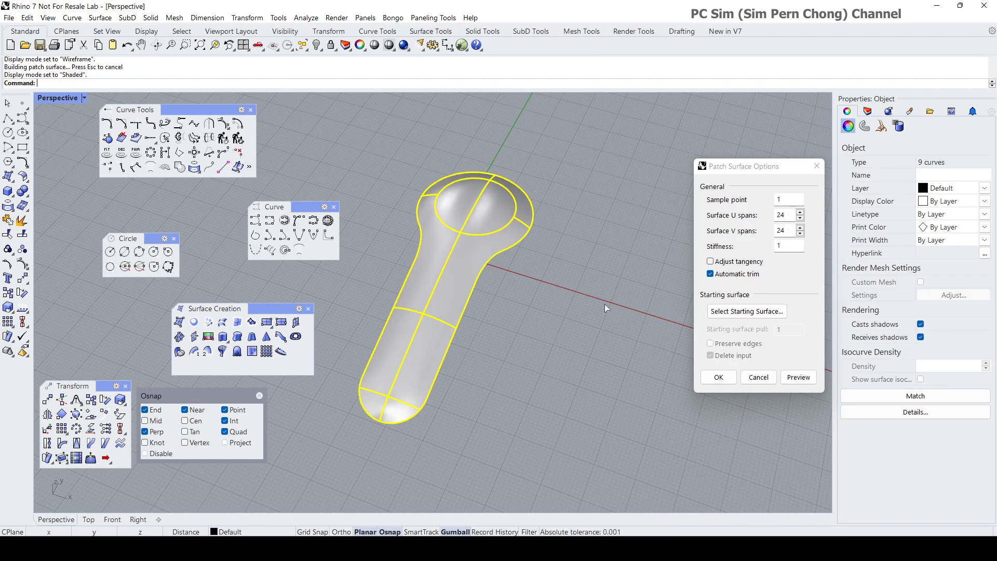
pyautogui.scroll(3, 599, 276)
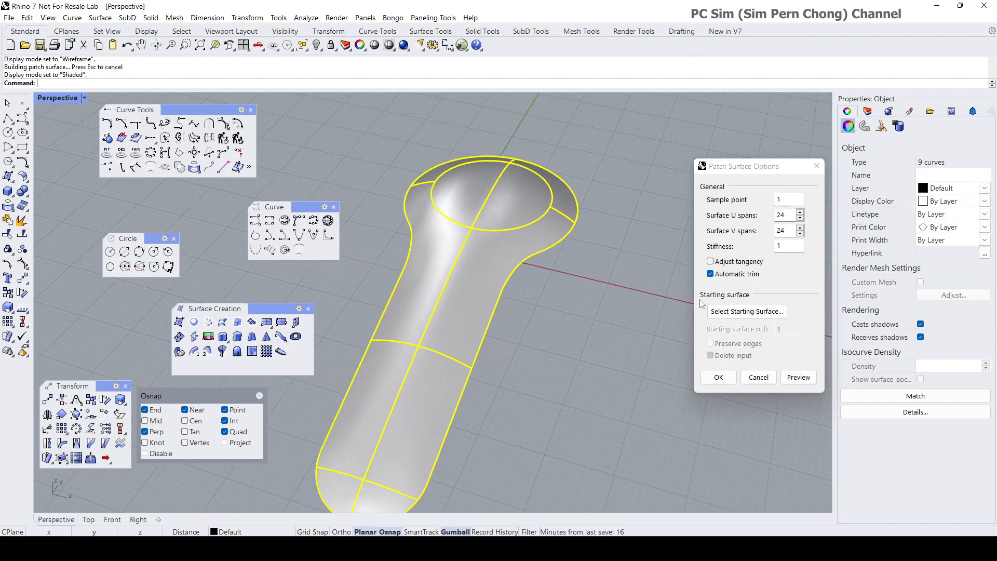
# Step: Set the patch's surface V spans to 20 and refresh the preview
pyautogui.click(789, 231)
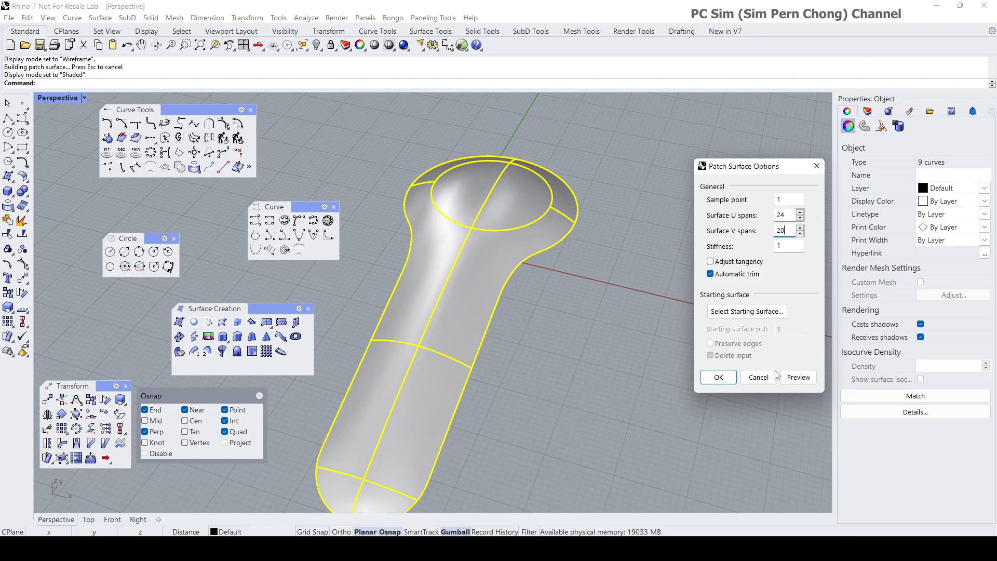
pyautogui.click(799, 377)
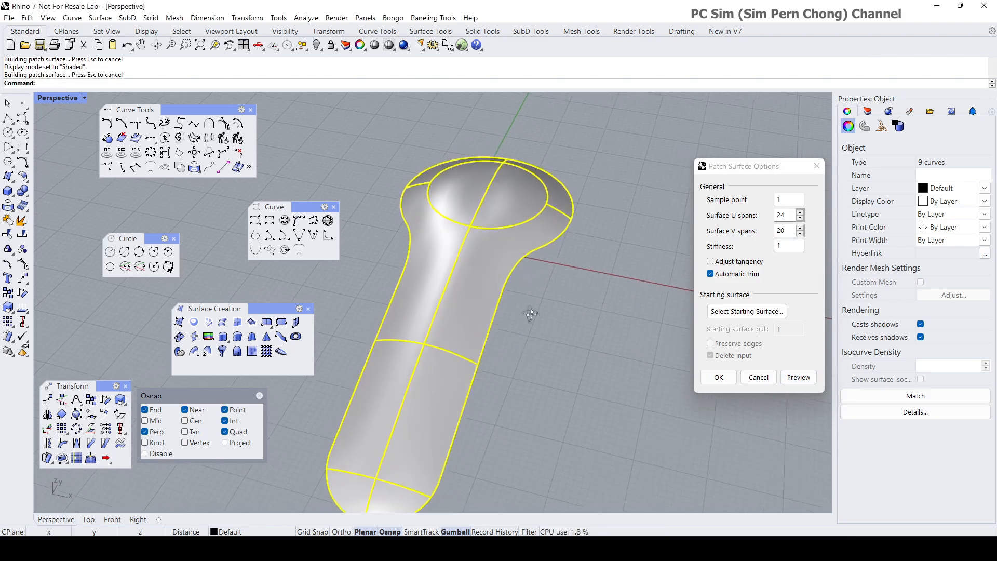
# Step: Set the patch's surface U spans to 30 and regenerate the preview
pyautogui.moveTo(530, 314); pyautogui.dragTo(535, 267, button='right')
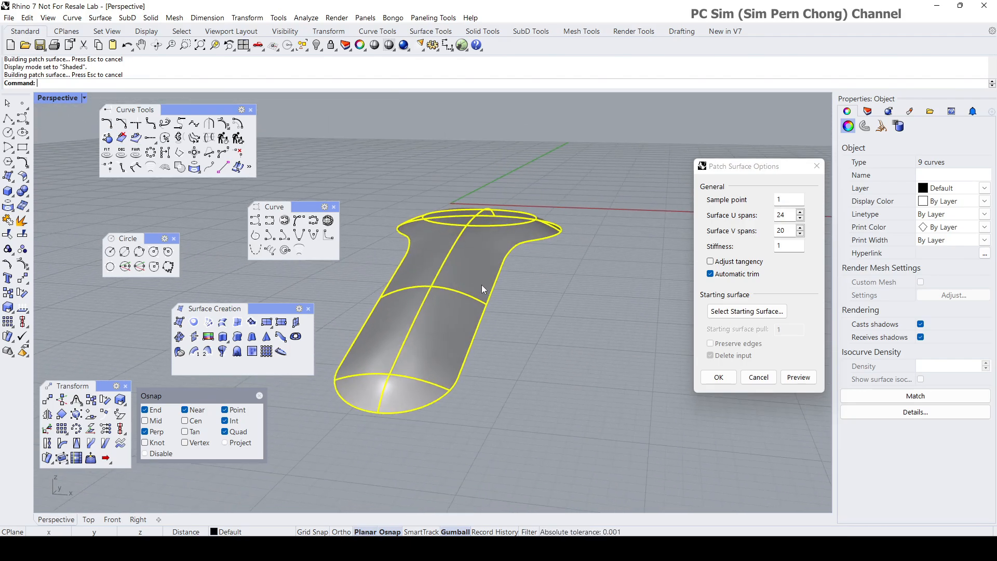
pyautogui.moveTo(481, 285); pyautogui.dragTo(436, 336, button='right')
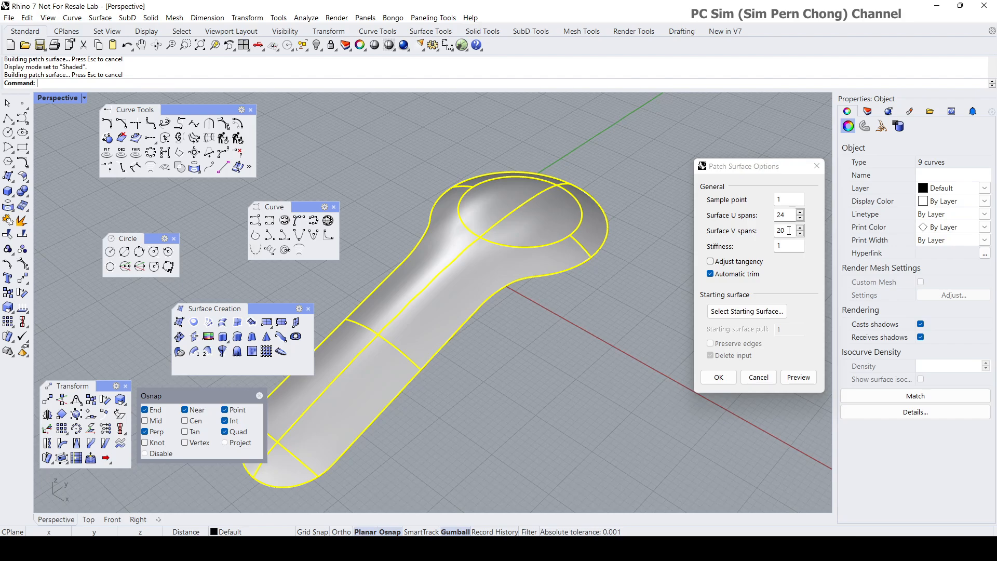
pyautogui.moveTo(787, 215); pyautogui.dragTo(776, 215)
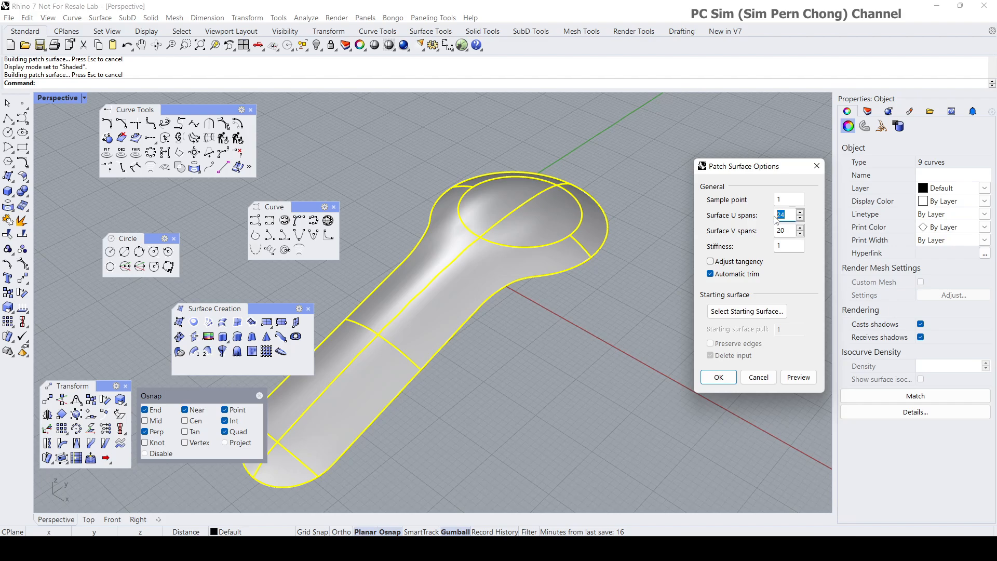
pyautogui.click(798, 377)
pyautogui.moveTo(590, 308); pyautogui.dragTo(610, 296, button='right')
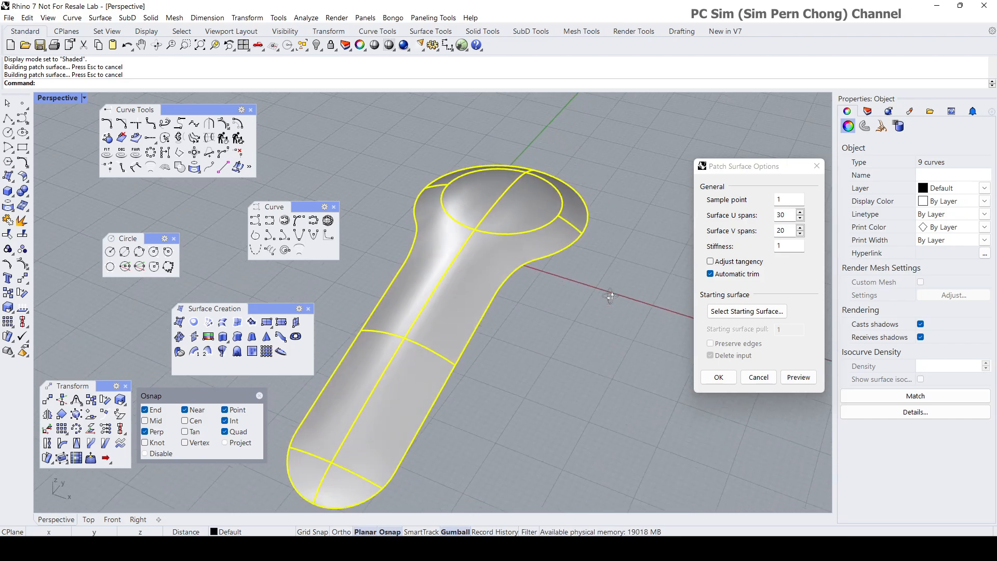
# Step: Check the patch preview's isocurves in Wireframe display and create the patch surface over the curve network
pyautogui.click(83, 97)
pyautogui.click(79, 140)
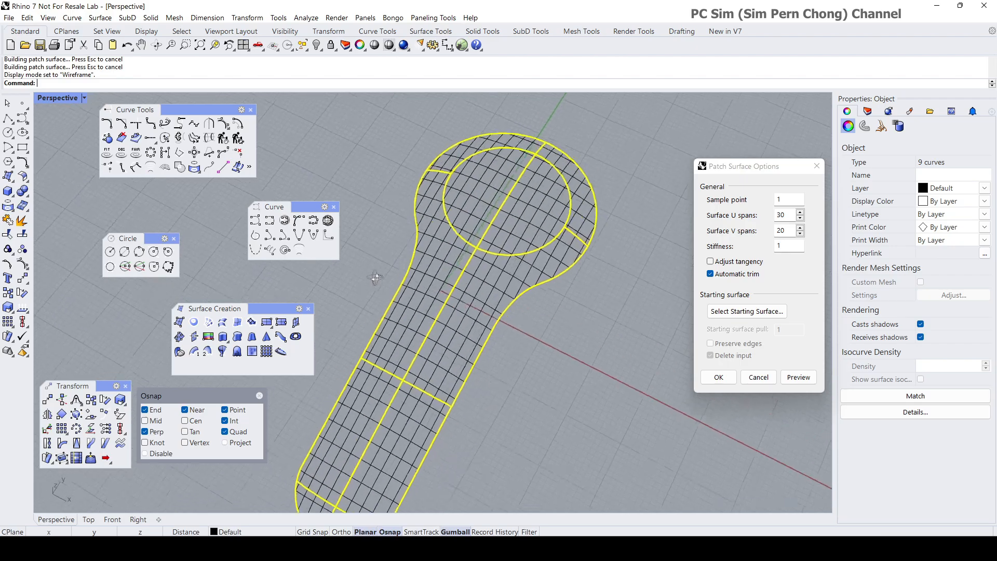
pyautogui.moveTo(376, 278); pyautogui.dragTo(440, 391, button='right')
pyautogui.click(719, 378)
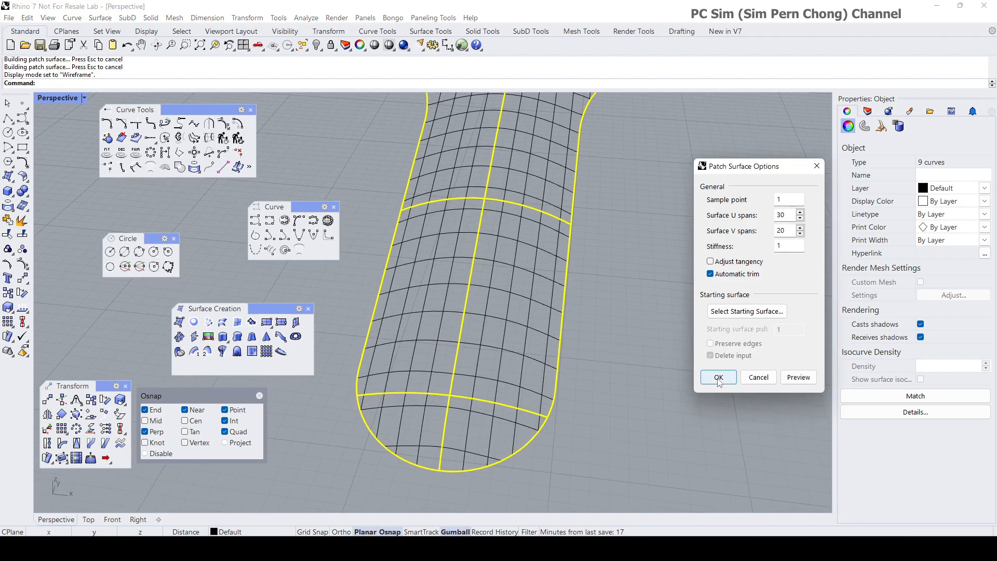
pyautogui.scroll(-4, 641, 317)
pyautogui.moveTo(641, 317); pyautogui.dragTo(547, 284, button='right')
pyautogui.press('Escape')
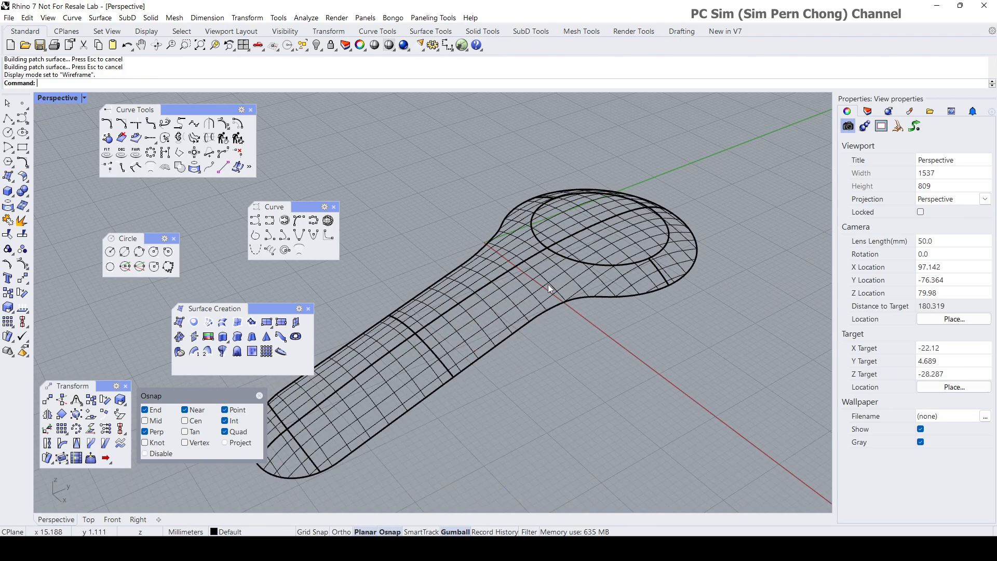
# Step: View the patch surface in Rendered and Shaded display and inspect its shading around the head circle
pyautogui.click(61, 98)
pyautogui.click(91, 163)
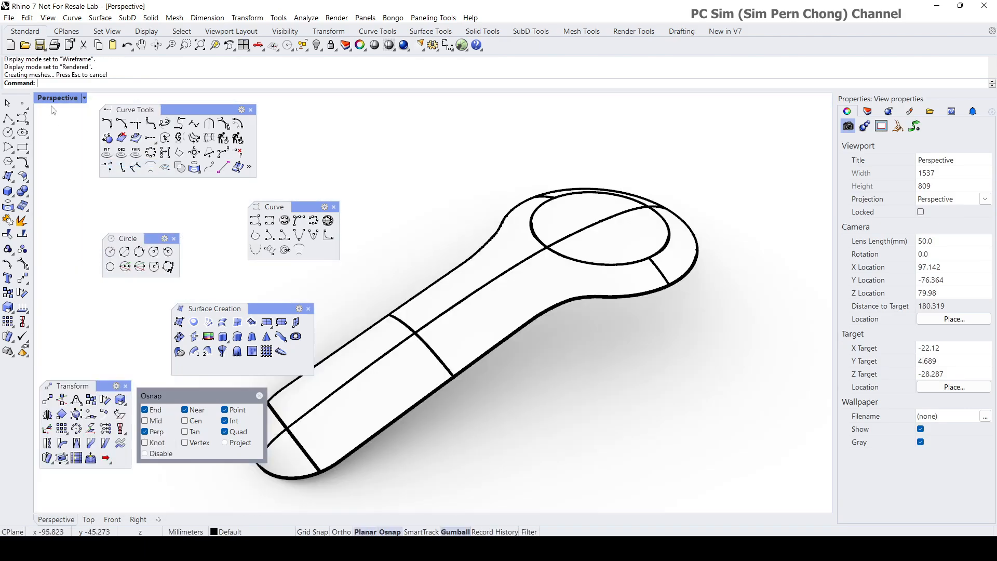
pyautogui.click(57, 98)
pyautogui.click(73, 154)
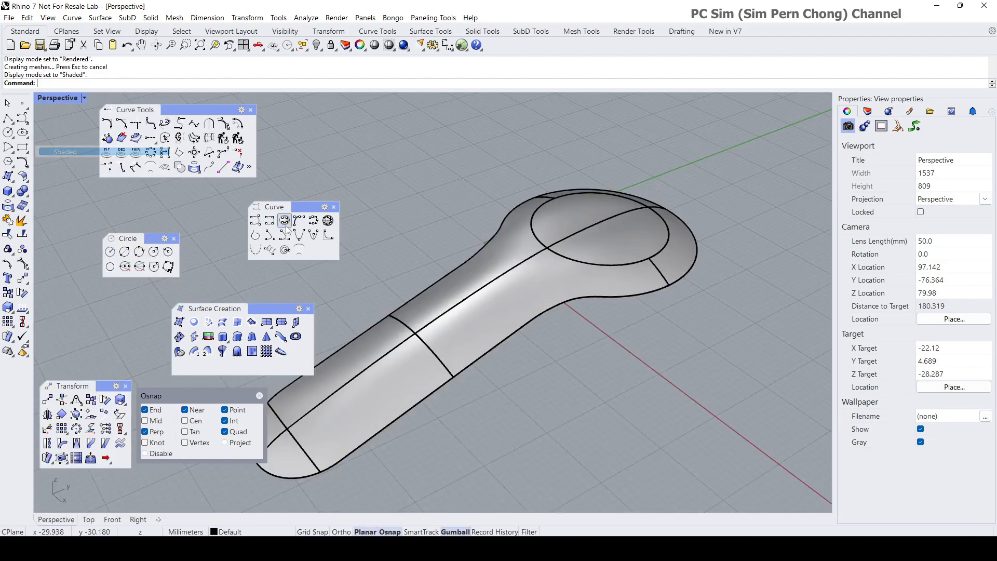
pyautogui.moveTo(416, 217); pyautogui.dragTo(421, 260, button='right')
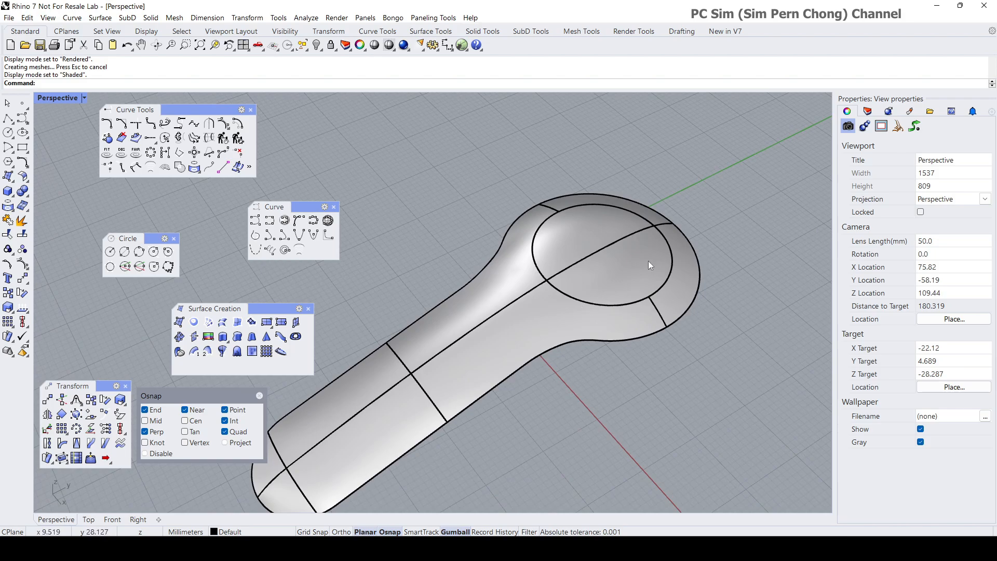
pyautogui.scroll(3, 583, 217)
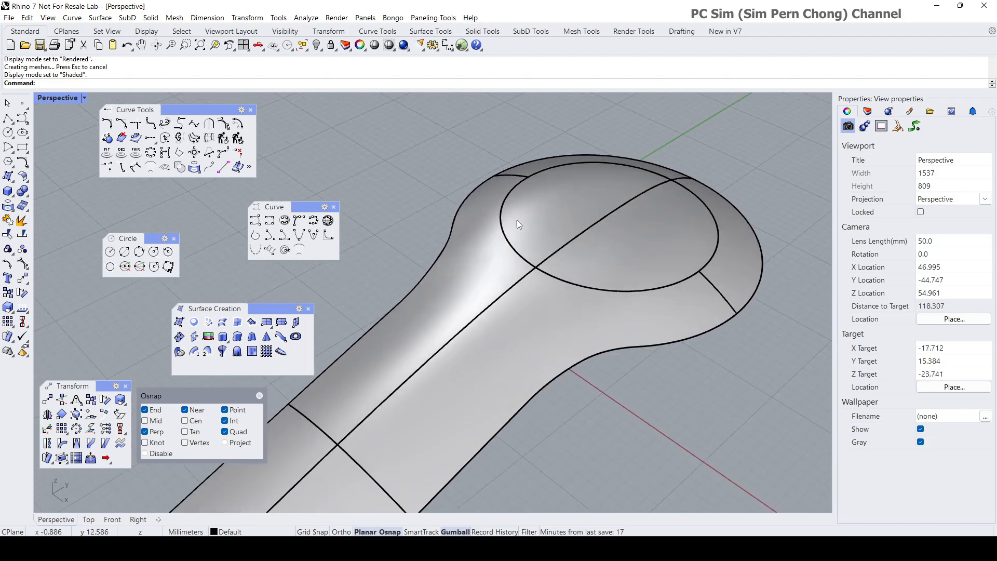
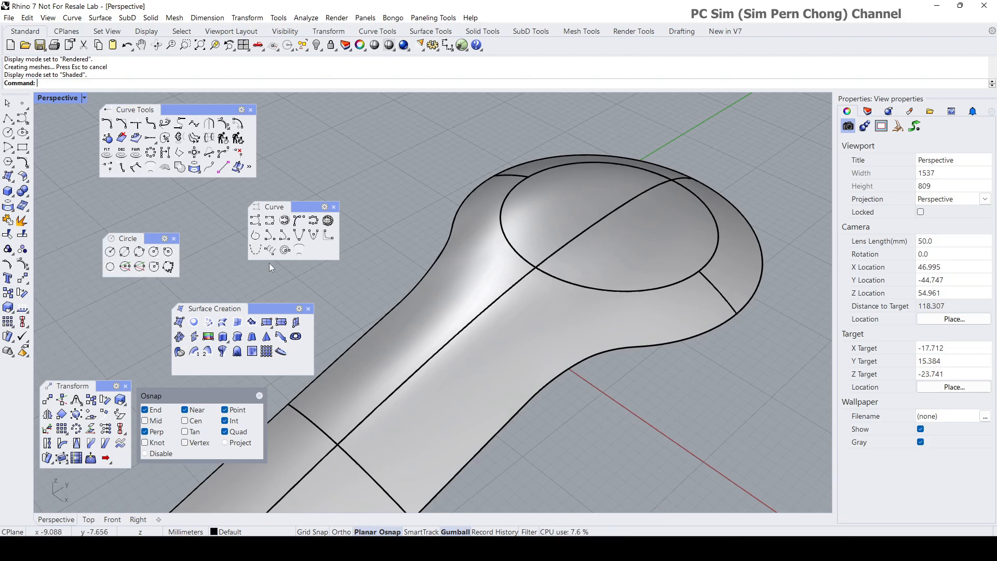
# Step: Trim away the part of the patch surface inside the head circle, using the circle curve as the cutting object
pyautogui.click(8, 234)
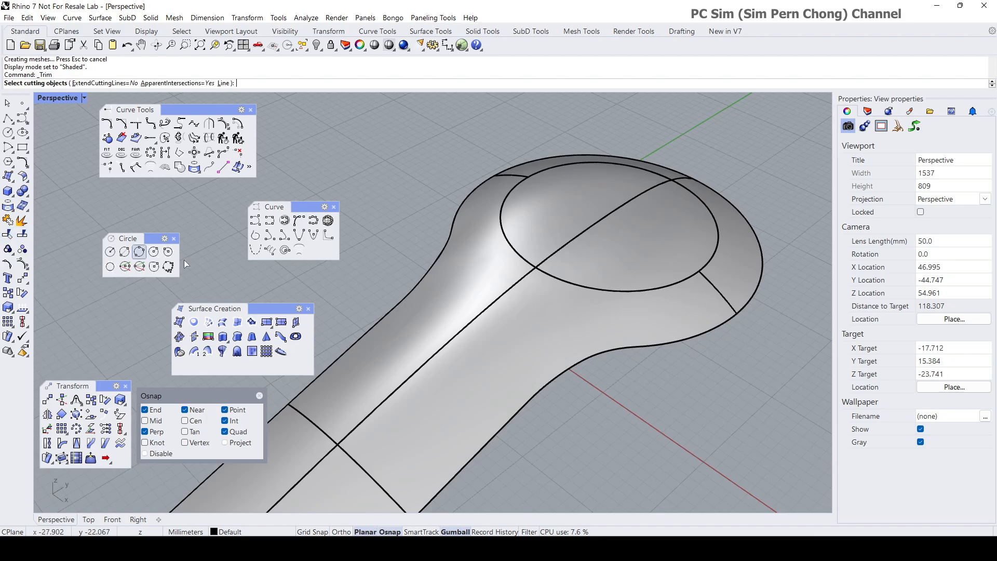
pyautogui.click(581, 291)
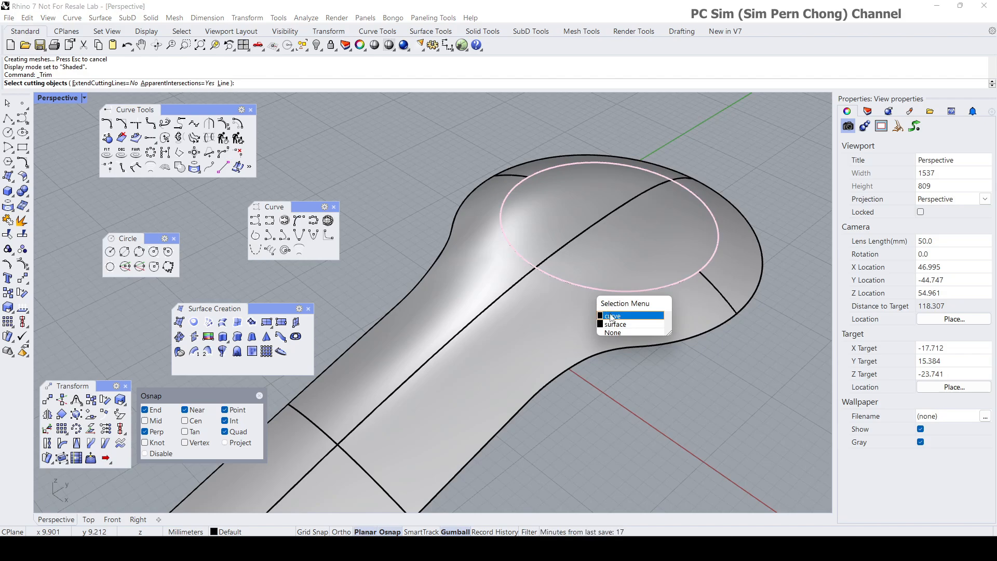
pyautogui.click(611, 317)
pyautogui.press('Return')
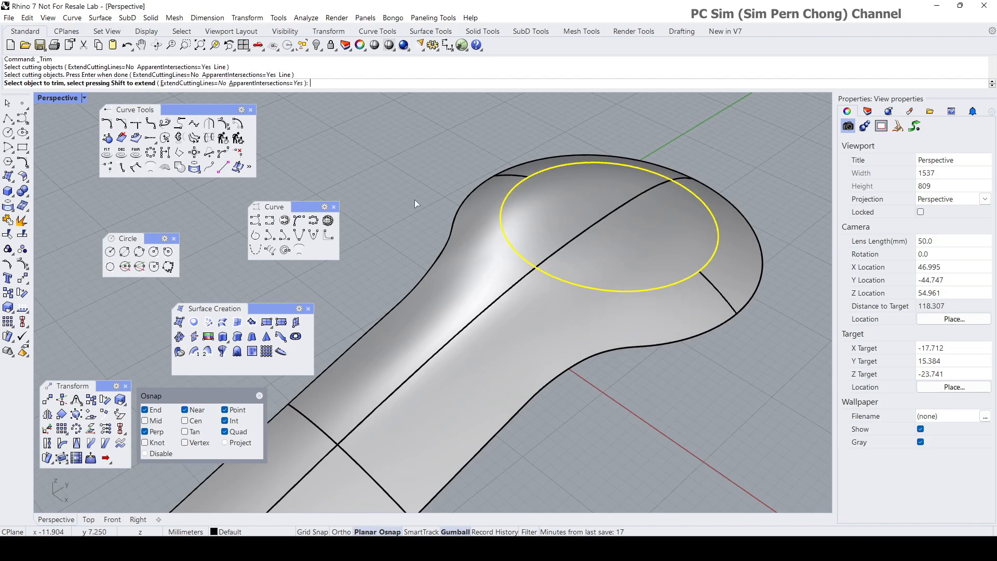
pyautogui.click(507, 221)
pyautogui.moveTo(508, 222); pyautogui.dragTo(503, 253, button='right')
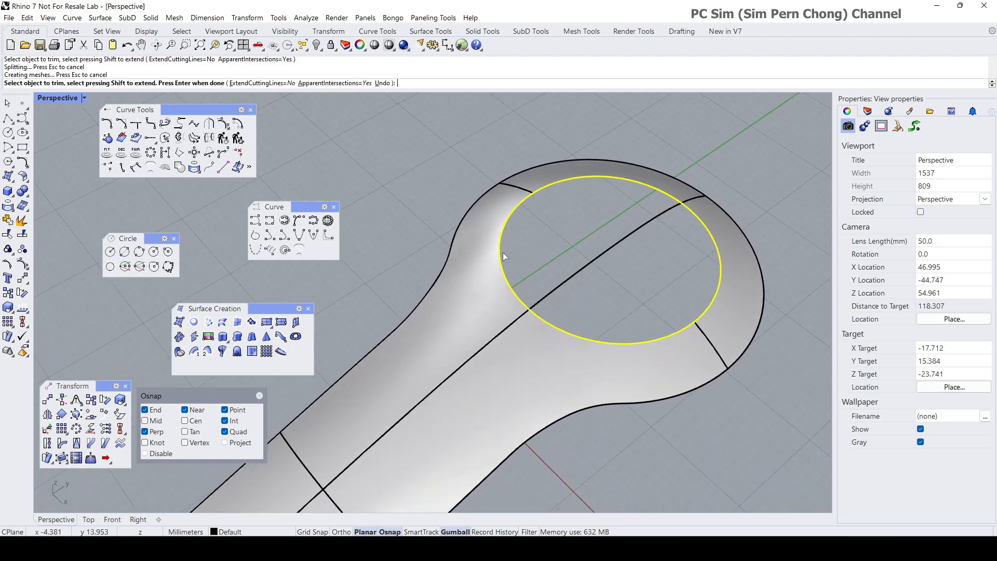
pyautogui.press('Return')
# Step: Examine the trimmed surface around the head opening, neck and handle from several angles
pyautogui.scroll(3, 478, 259)
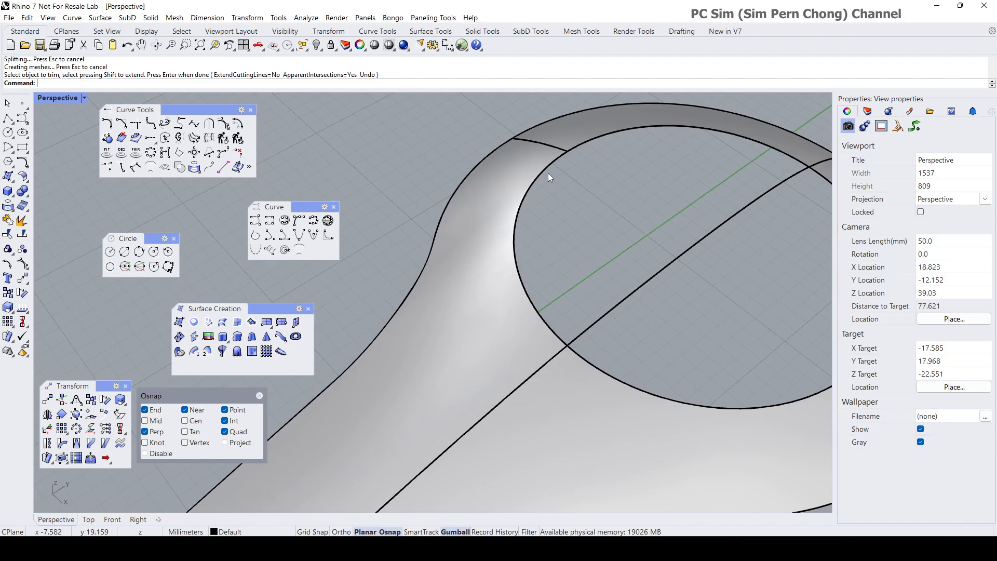
pyautogui.scroll(-4, 548, 173)
pyautogui.moveTo(537, 192)
pyautogui.mouseDown(button='right')
pyautogui.moveTo(523, 231)
pyautogui.moveTo(531, 180)
pyautogui.mouseUp(button='right')
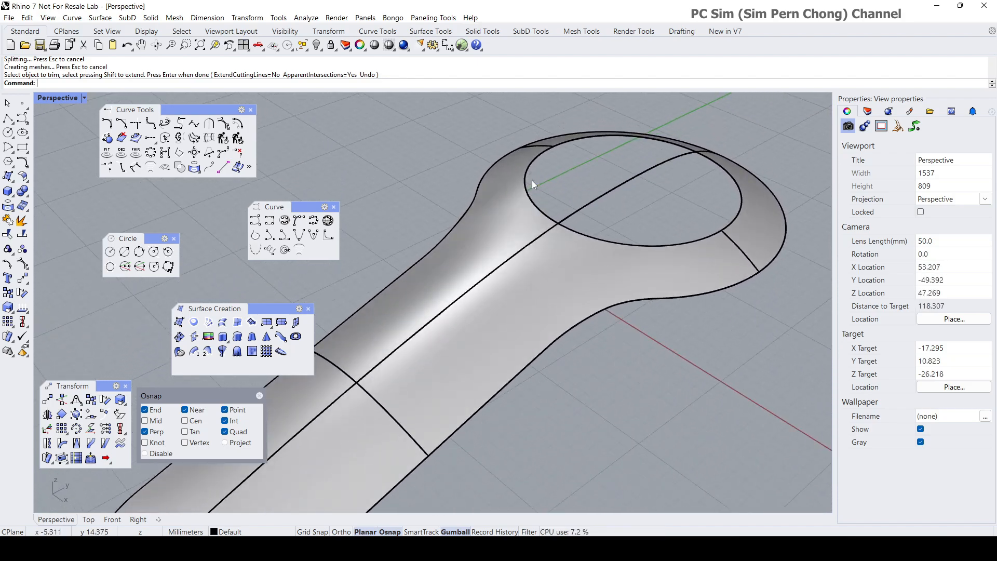
pyautogui.click(540, 276)
pyautogui.moveTo(540, 277); pyautogui.dragTo(581, 312, button='right')
pyautogui.click(494, 238)
pyautogui.moveTo(494, 238); pyautogui.dragTo(481, 215, button='right')
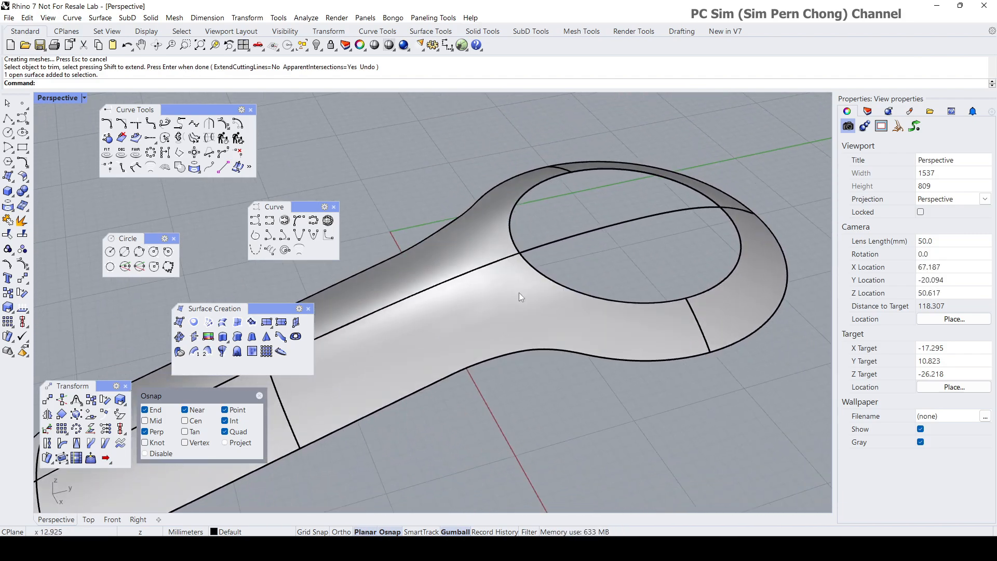
pyautogui.moveTo(521, 297); pyautogui.dragTo(610, 290, button='right')
pyautogui.moveTo(522, 308); pyautogui.dragTo(542, 317, button='right')
# Step: Select the trimmed surface, float the Point Edit tools, and move the Surface Creation and Osnap palettes clear of the handle
pyautogui.click(538, 324)
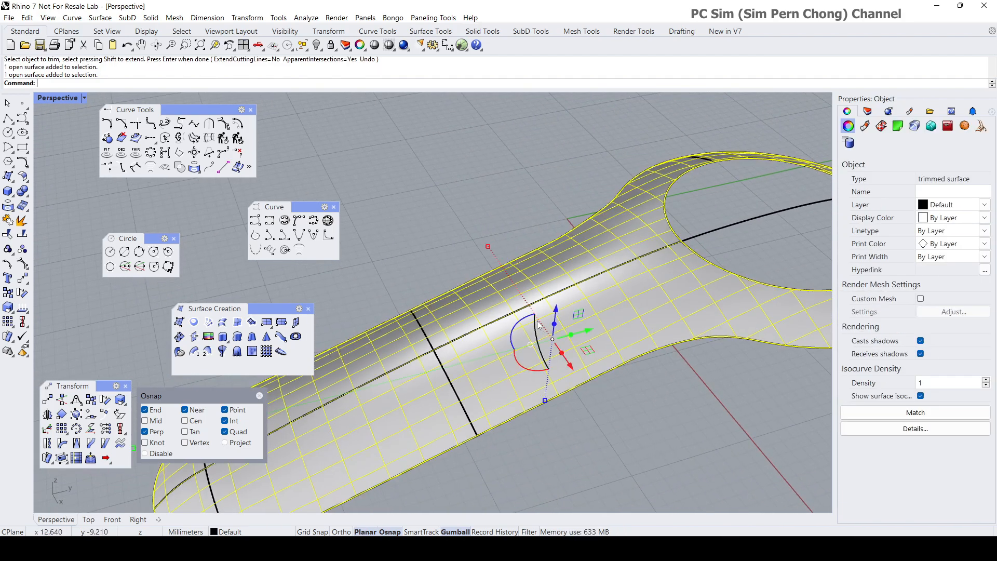
pyautogui.moveTo(274, 309)
pyautogui.mouseDown()
pyautogui.moveTo(233, 304)
pyautogui.moveTo(278, 300)
pyautogui.mouseUp()
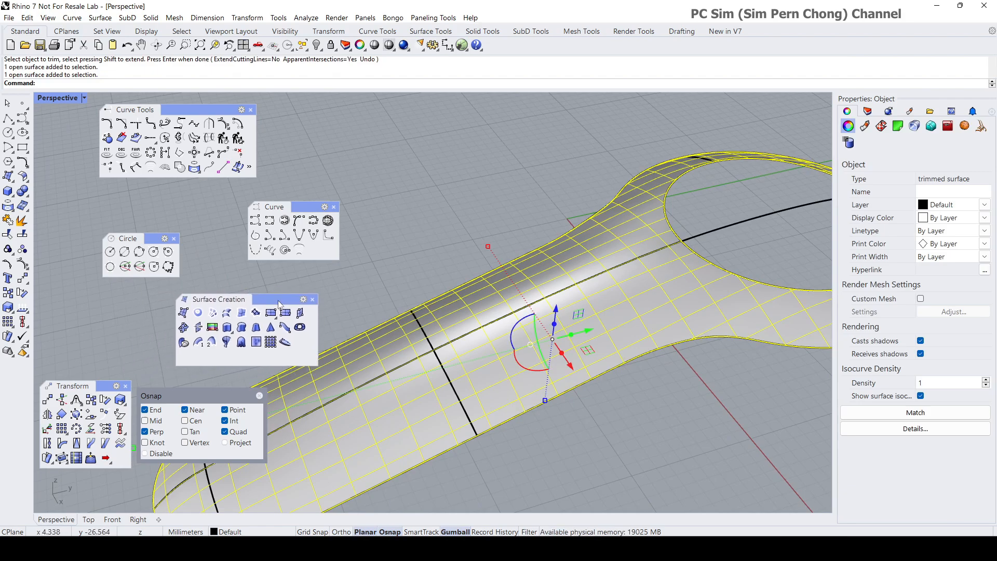
pyautogui.click(22, 266)
pyautogui.moveTo(38, 269); pyautogui.dragTo(99, 300)
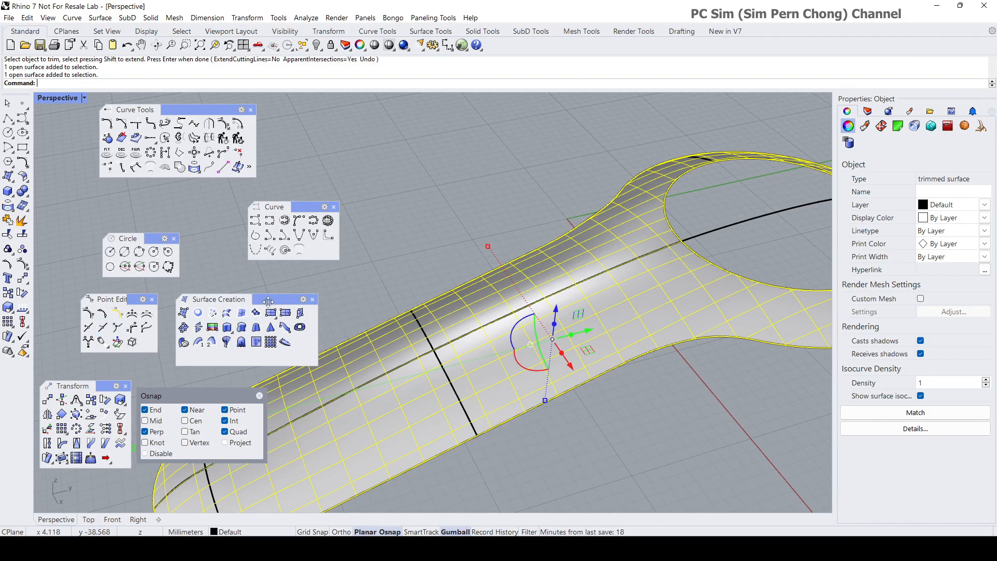
pyautogui.moveTo(268, 302); pyautogui.dragTo(472, 131)
pyautogui.keyDown('shift'); pyautogui.moveTo(368, 298); pyautogui.dragTo(375, 297, button='right'); pyautogui.keyUp('shift')
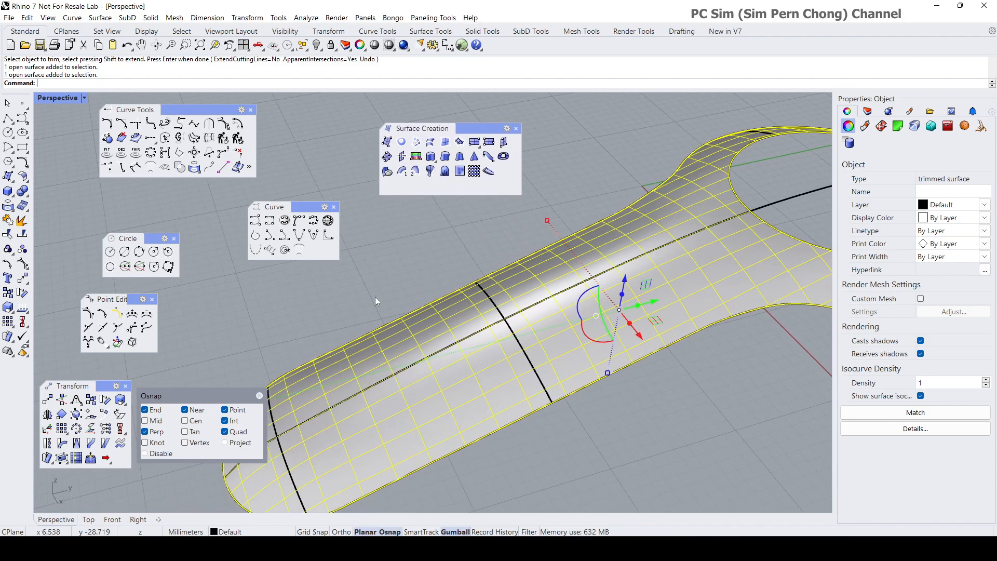
pyautogui.moveTo(205, 398); pyautogui.dragTo(258, 286)
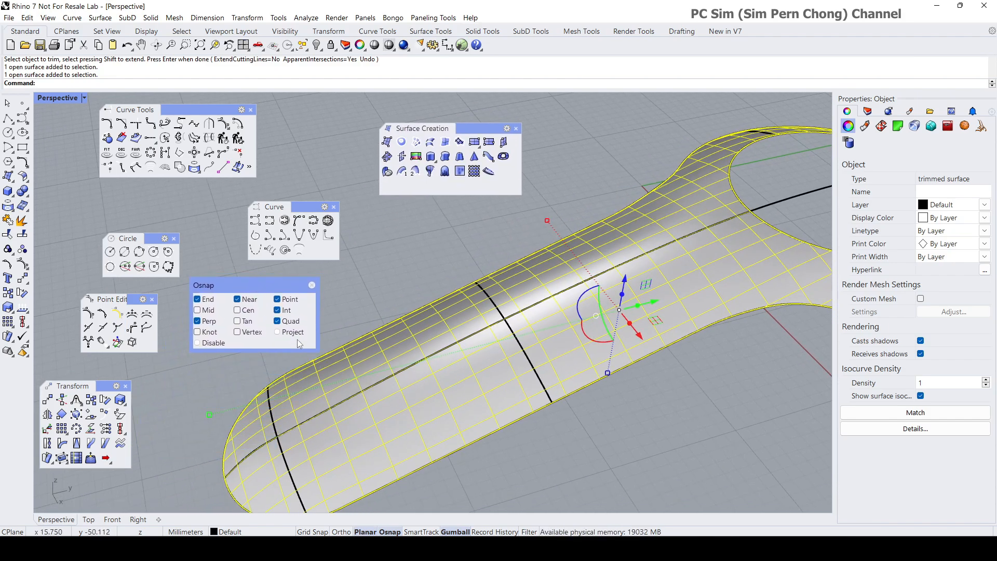
pyautogui.moveTo(216, 401); pyautogui.dragTo(240, 390, button='right')
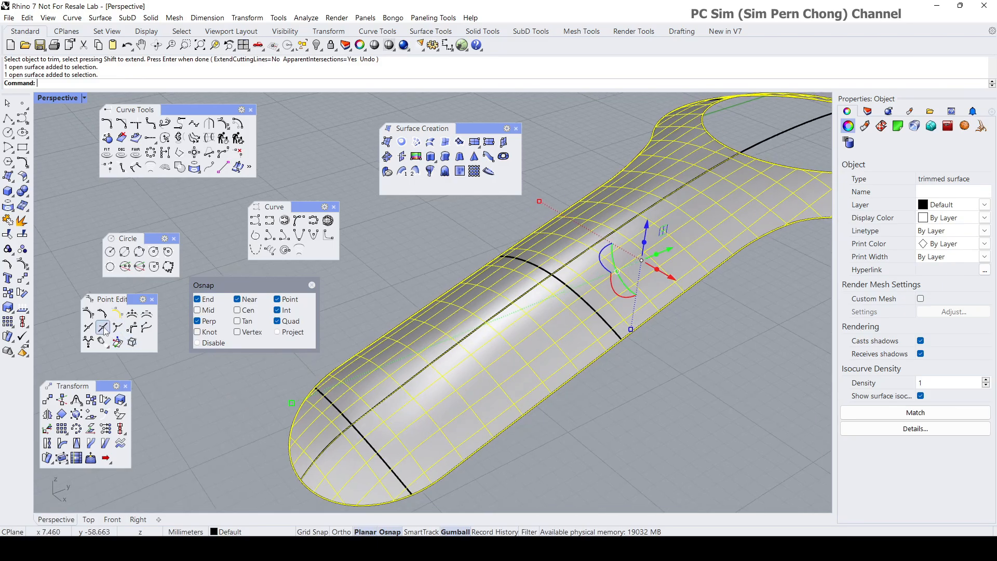
# Step: Remove one U-direction knot line running lengthwise through the handle of the trimmed surface
pyautogui.click(104, 331)
pyautogui.scroll(-5, 492, 351)
pyautogui.keyDown('shift'); pyautogui.moveTo(494, 350); pyautogui.dragTo(550, 339, button='right'); pyautogui.keyUp('shift')
pyautogui.scroll(2, 560, 344)
pyautogui.keyDown('shift'); pyautogui.moveTo(506, 372); pyautogui.dragTo(601, 282, button='right'); pyautogui.keyUp('shift')
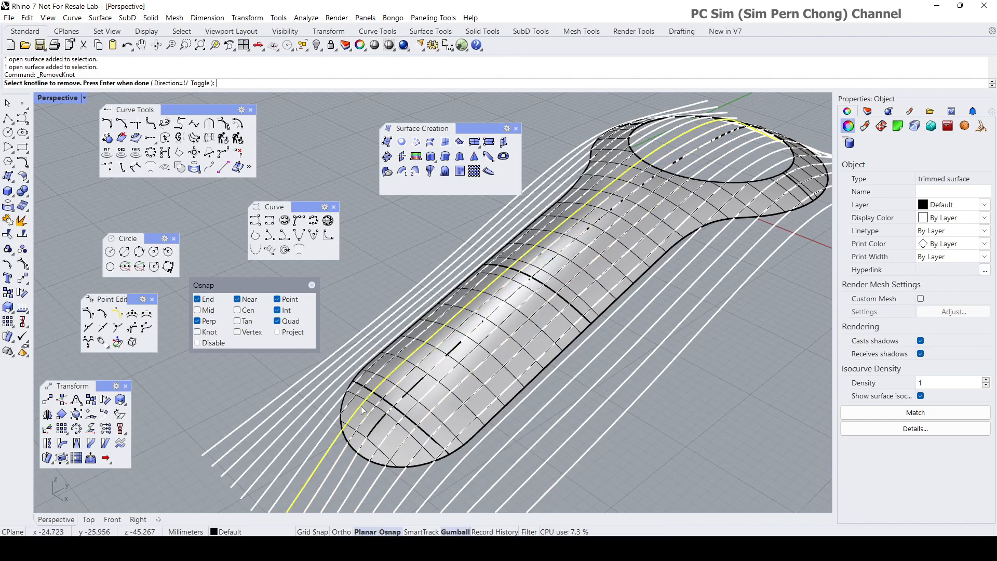
pyautogui.click(405, 447)
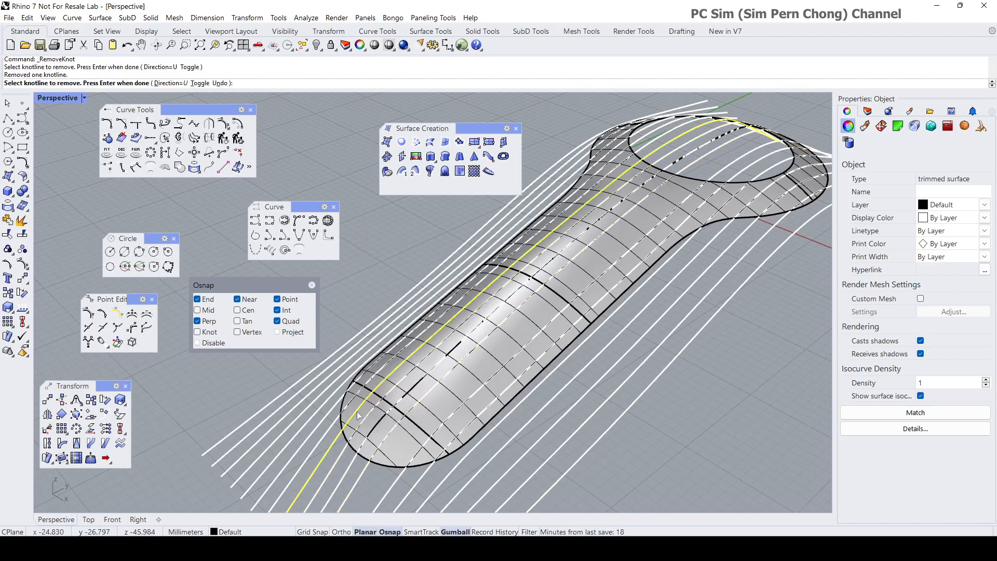
pyautogui.press('Return')
pyautogui.press('Escape')
pyautogui.scroll(3, 413, 411)
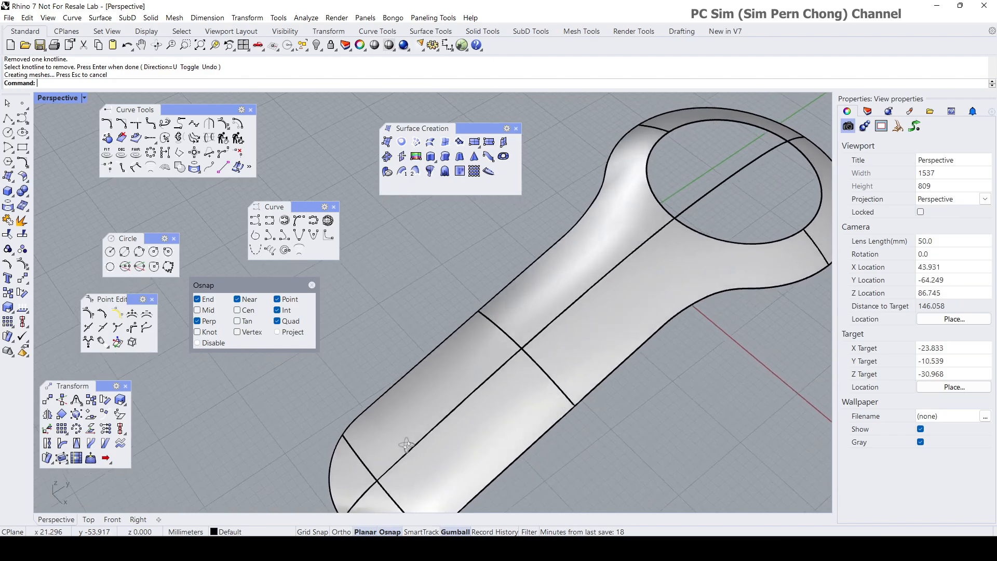
pyautogui.moveTo(406, 445); pyautogui.dragTo(411, 421, button='right')
# Step: Remove three V-direction knot lines from the trimmed surface between the neck and the handle's middle cross-section
pyautogui.press('Return')
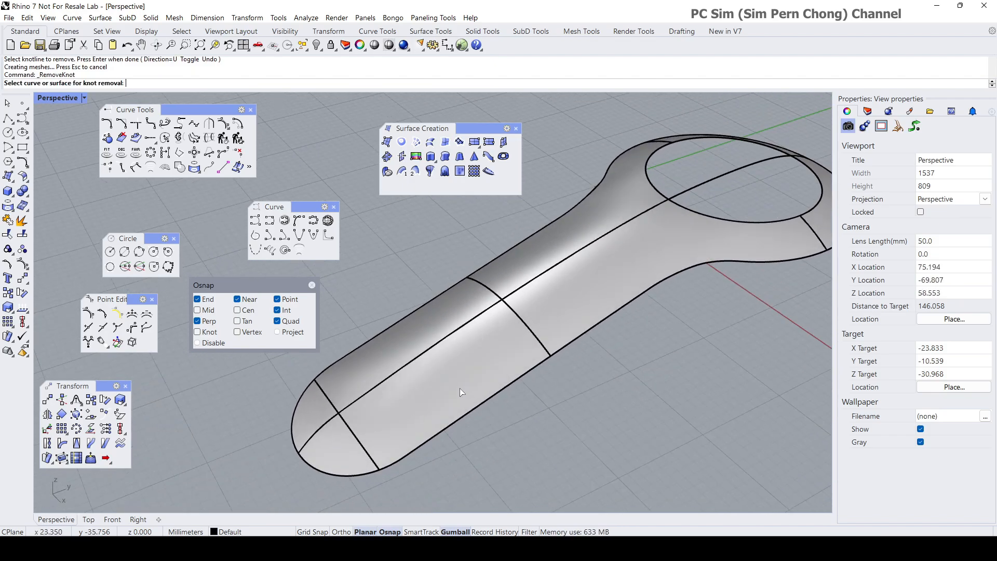
pyautogui.click(460, 396)
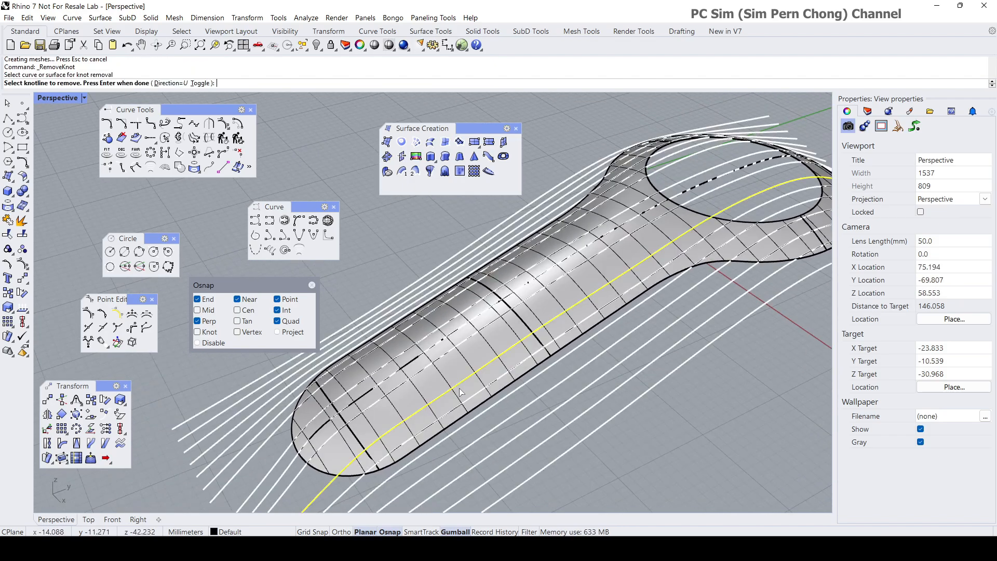
pyautogui.click(200, 83)
pyautogui.moveTo(515, 284); pyautogui.dragTo(499, 229, button='right')
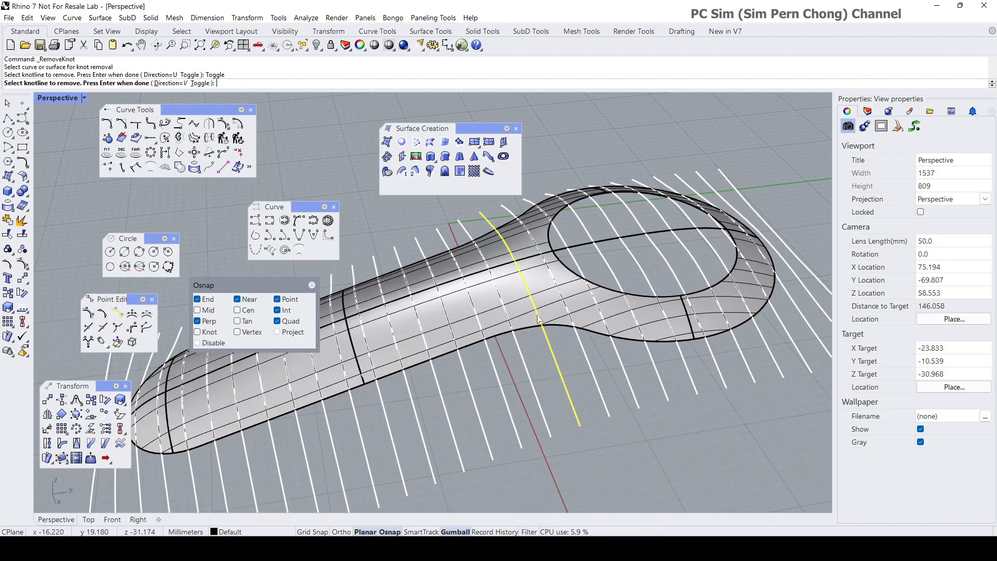
pyautogui.moveTo(538, 317); pyautogui.dragTo(528, 336, button='right')
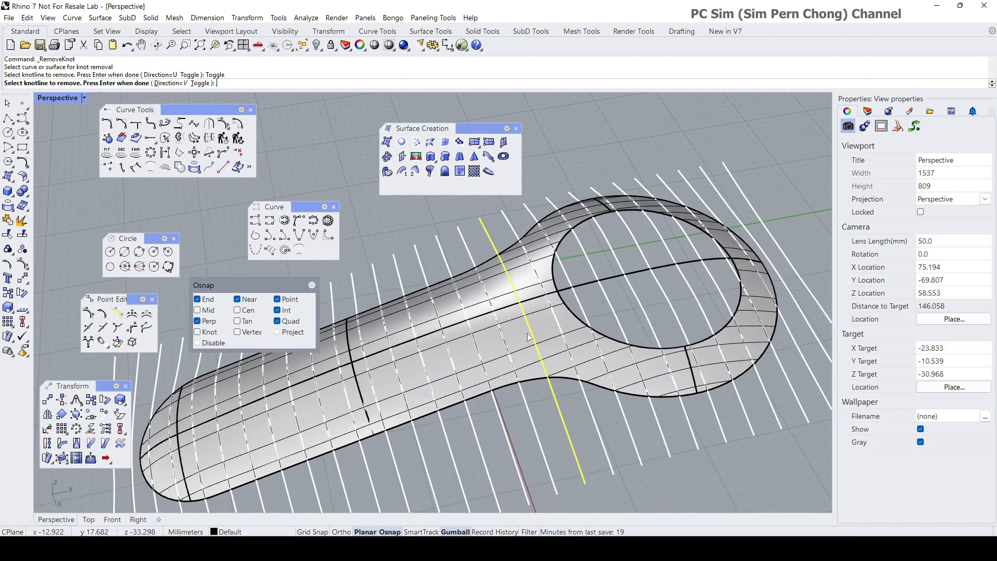
pyautogui.click(484, 294)
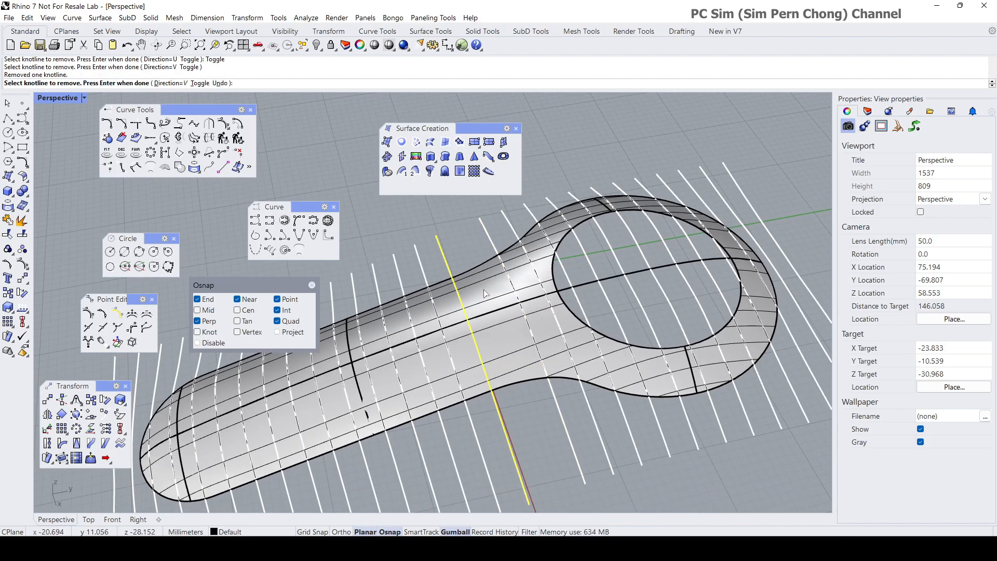
pyautogui.click(422, 326)
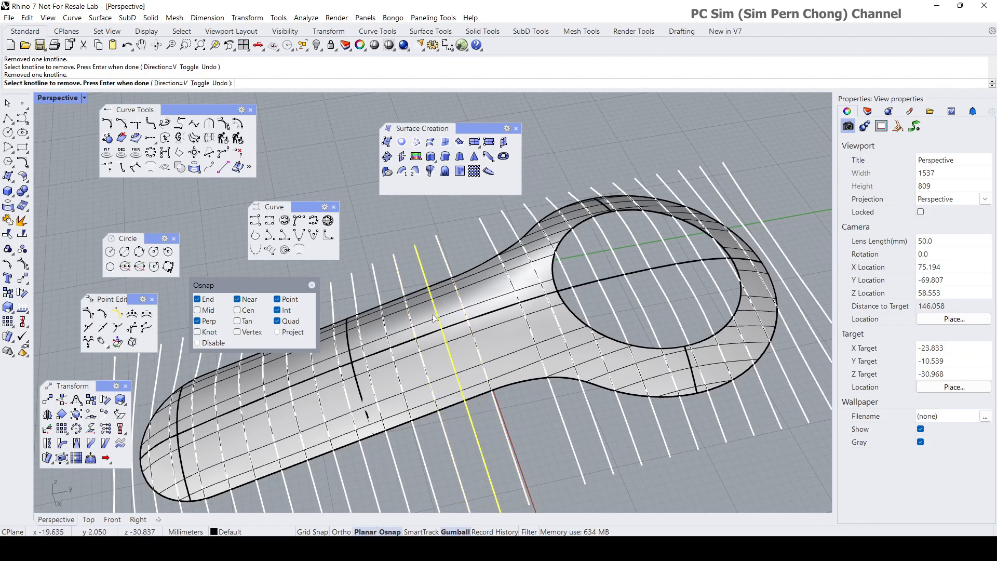
pyautogui.click(362, 345)
pyautogui.press('Return')
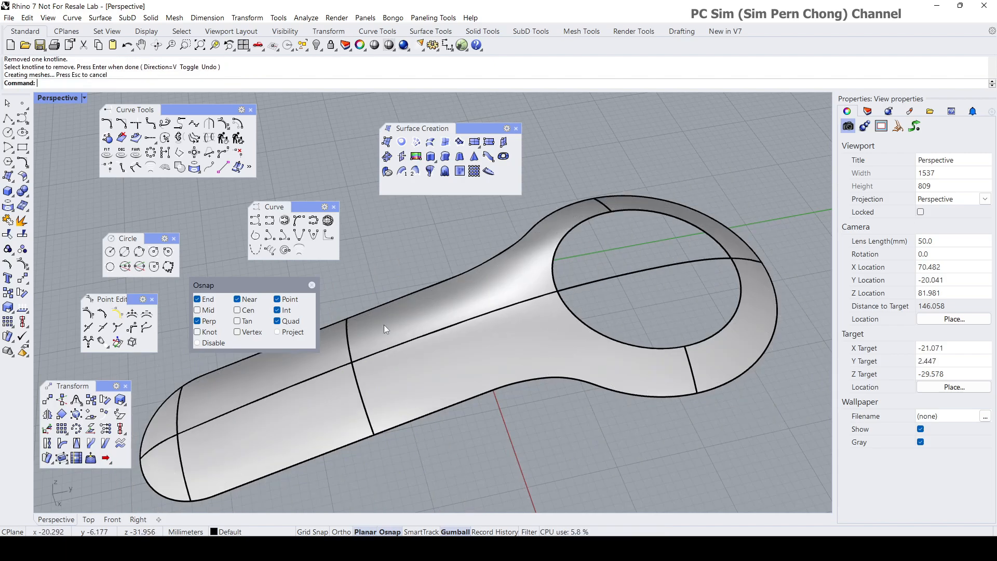
# Step: Display an environment map analysis on the trimmed surface to judge its reflections around the neck and head
pyautogui.moveTo(385, 325); pyautogui.dragTo(463, 323, button='right')
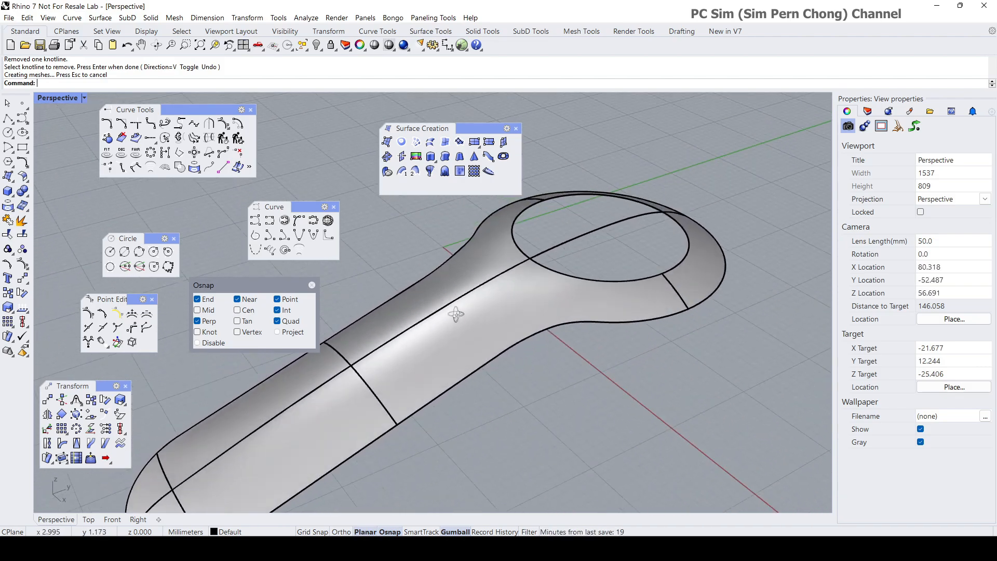
pyautogui.click(463, 323)
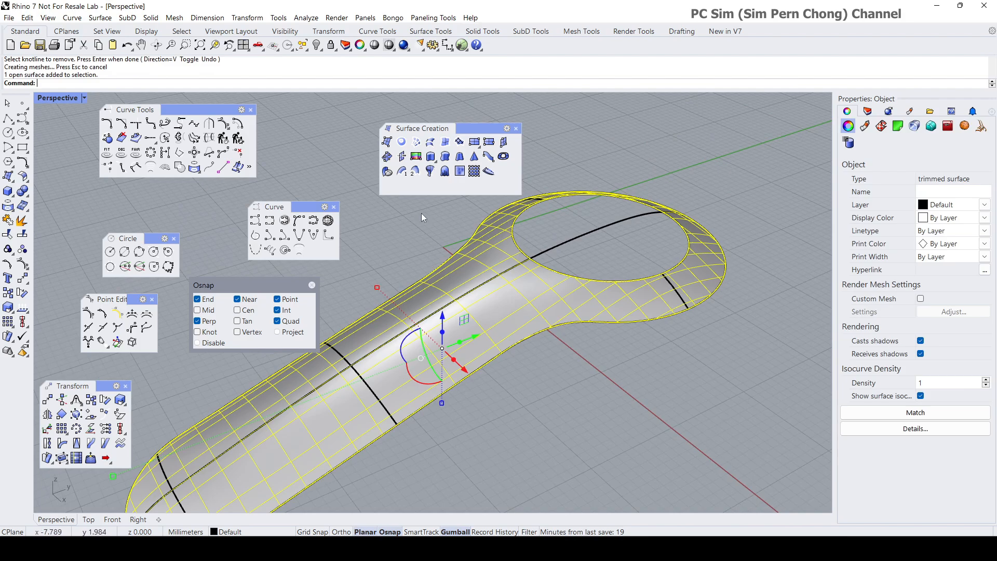
pyautogui.click(301, 19)
pyautogui.moveTo(343, 54)
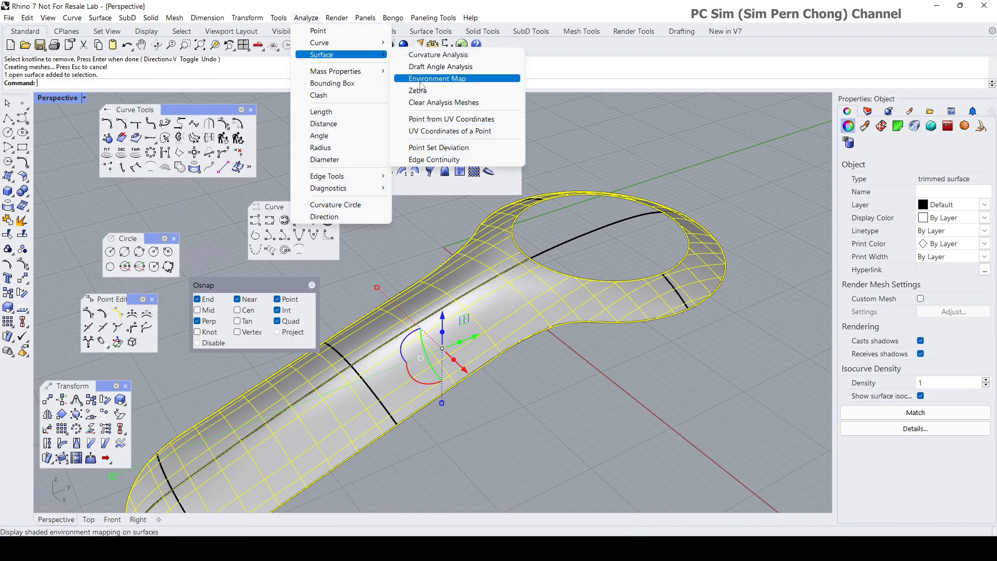
pyautogui.click(436, 78)
pyautogui.click(443, 227)
pyautogui.moveTo(443, 227); pyautogui.dragTo(416, 278, button='right')
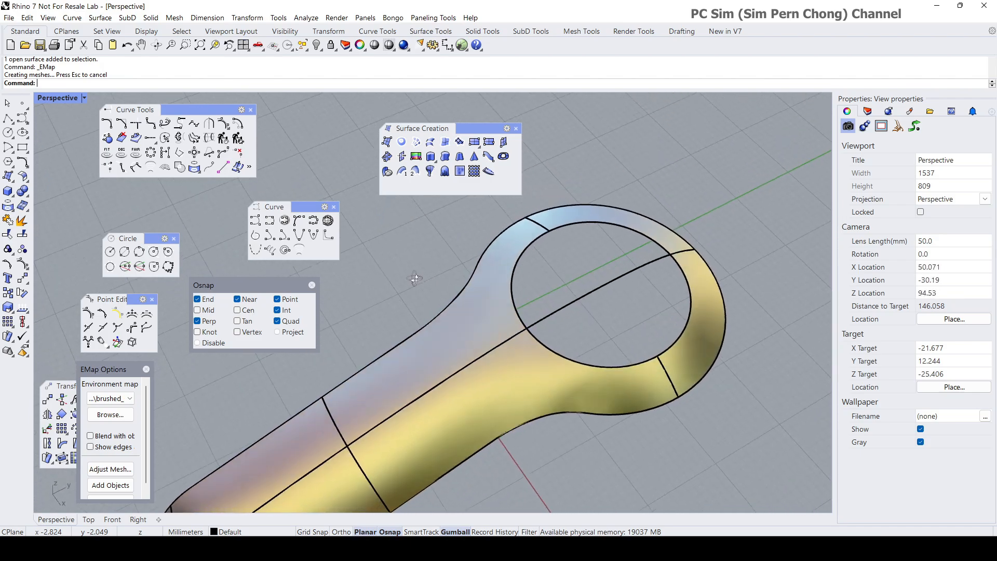
# Step: Refine the analysis mesh with a maximum edge-to-surface distance of 0.001, preview it and accept the settings
pyautogui.click(110, 469)
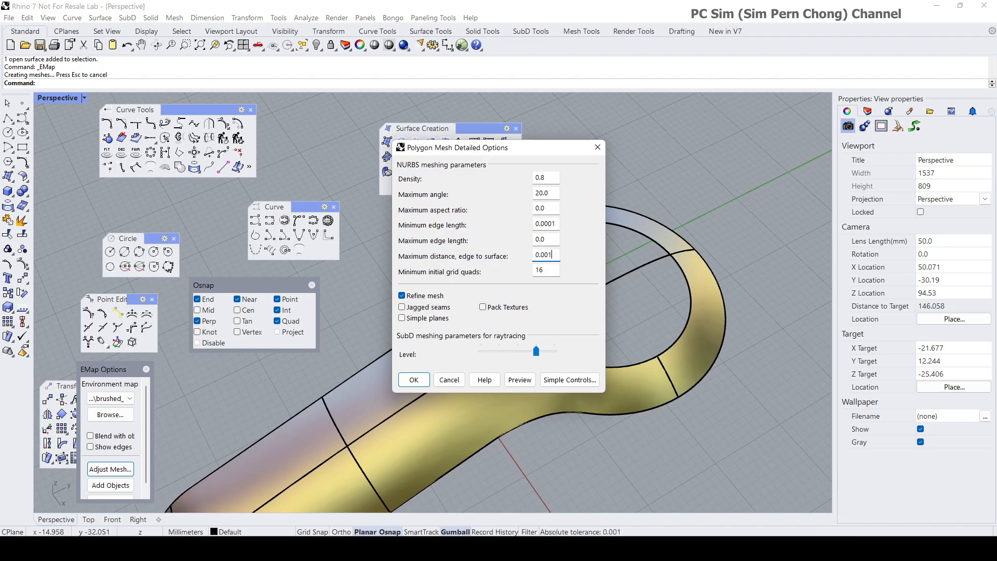
pyautogui.click(520, 380)
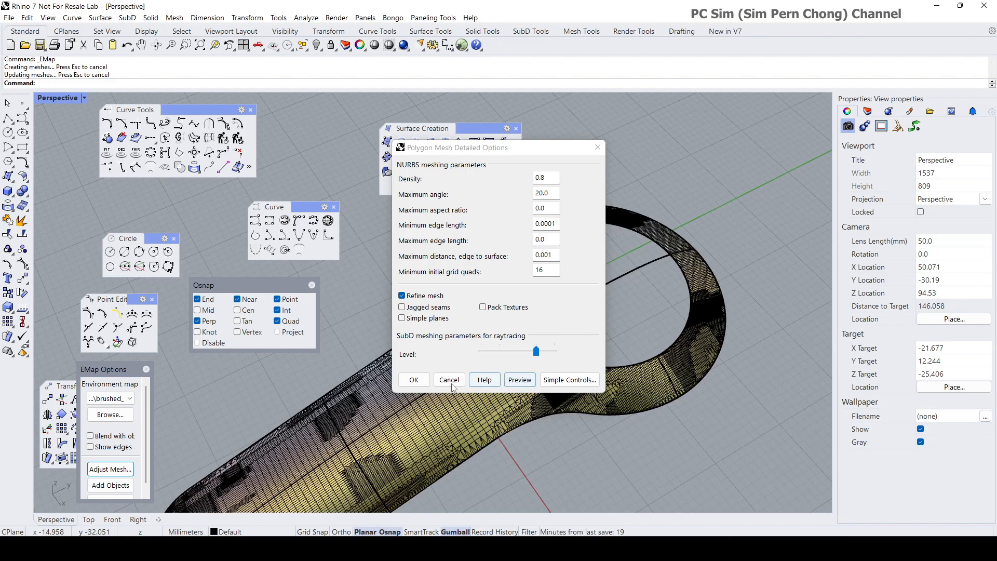
pyautogui.click(414, 380)
# Step: Examine the environment map reflections across the neck, head rim and handle from several angles
pyautogui.moveTo(396, 302); pyautogui.dragTo(358, 307, button='right')
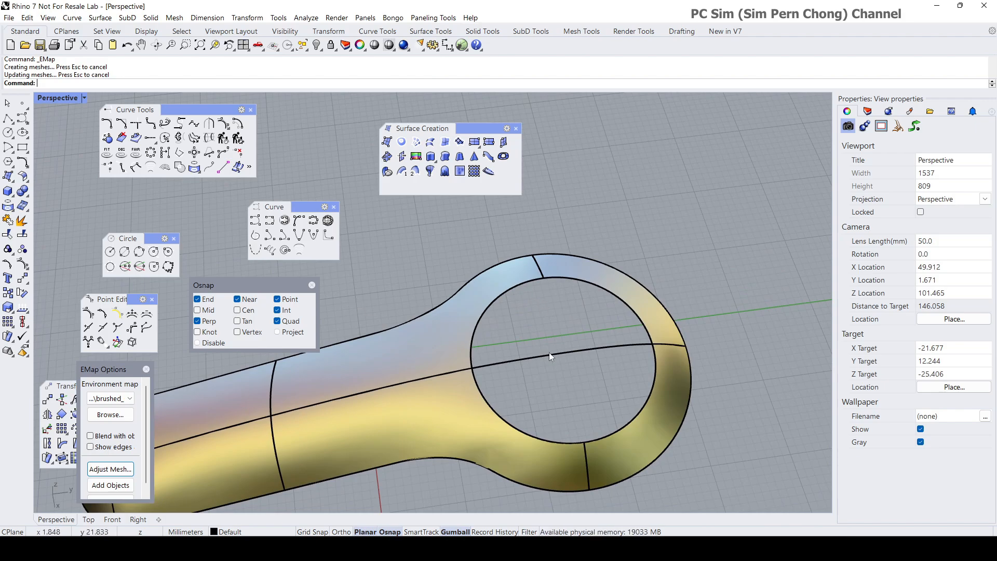
pyautogui.moveTo(531, 376); pyautogui.dragTo(581, 368, button='right')
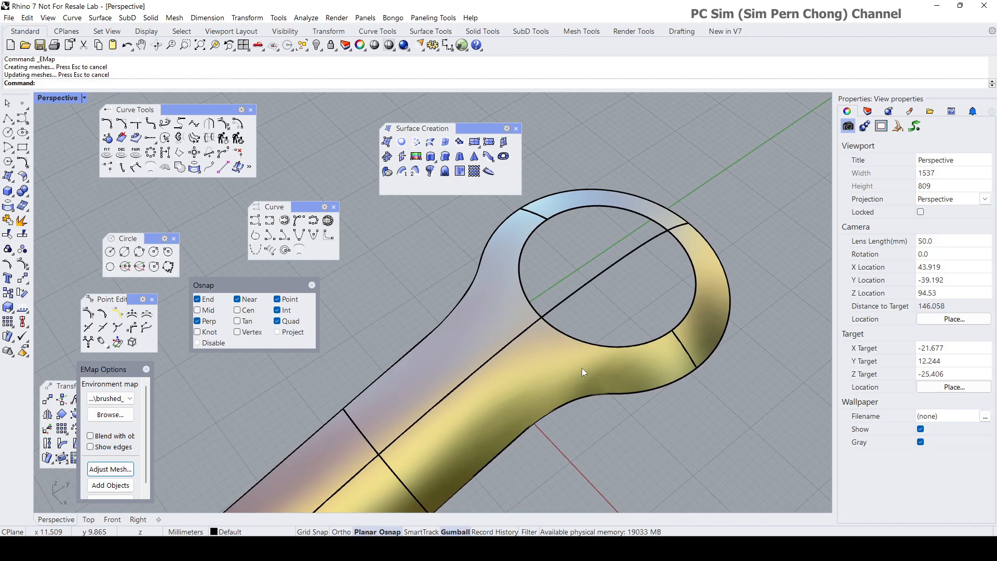
pyautogui.scroll(4, 581, 368)
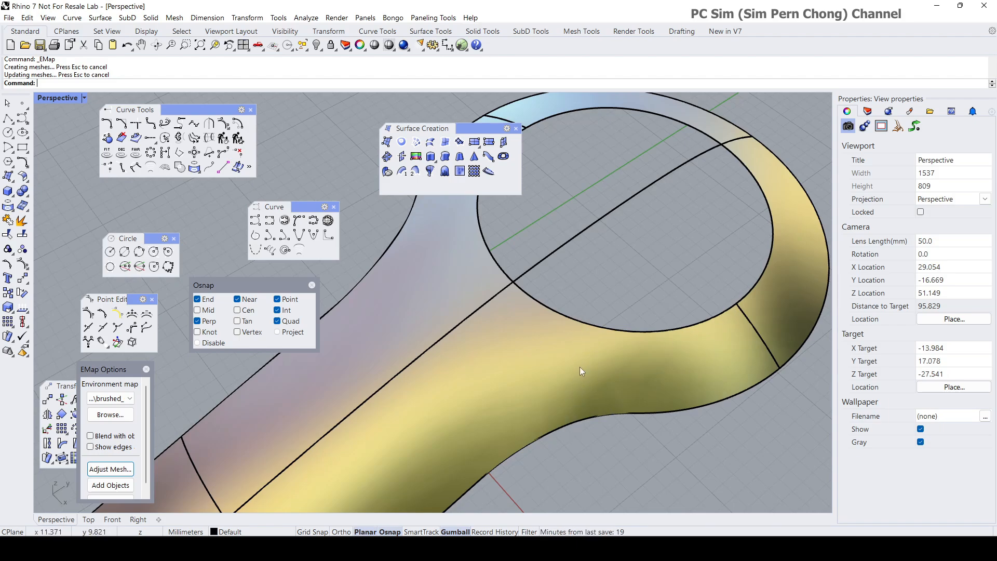
pyautogui.moveTo(579, 367); pyautogui.dragTo(599, 330, button='right')
pyautogui.scroll(-2, 552, 357)
pyautogui.keyDown('shift'); pyautogui.moveTo(596, 274); pyautogui.dragTo(498, 311, button='right'); pyautogui.keyUp('shift')
pyautogui.keyDown('shift'); pyautogui.moveTo(435, 314); pyautogui.dragTo(474, 319, button='right'); pyautogui.keyUp('shift')
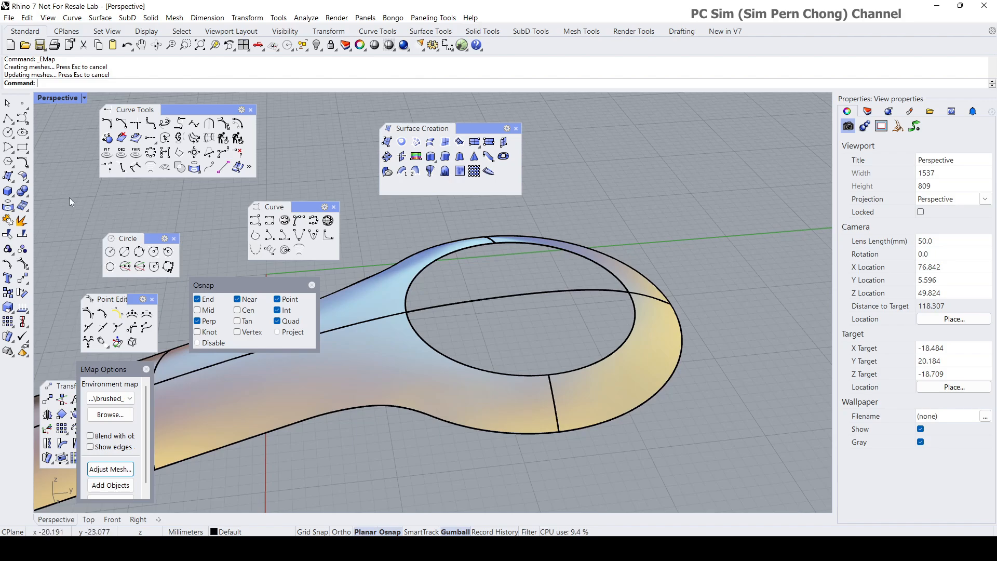
# Step: Fill the head opening with a planar surface built from its boundary curve and check the junction with the body
pyautogui.click(8, 177)
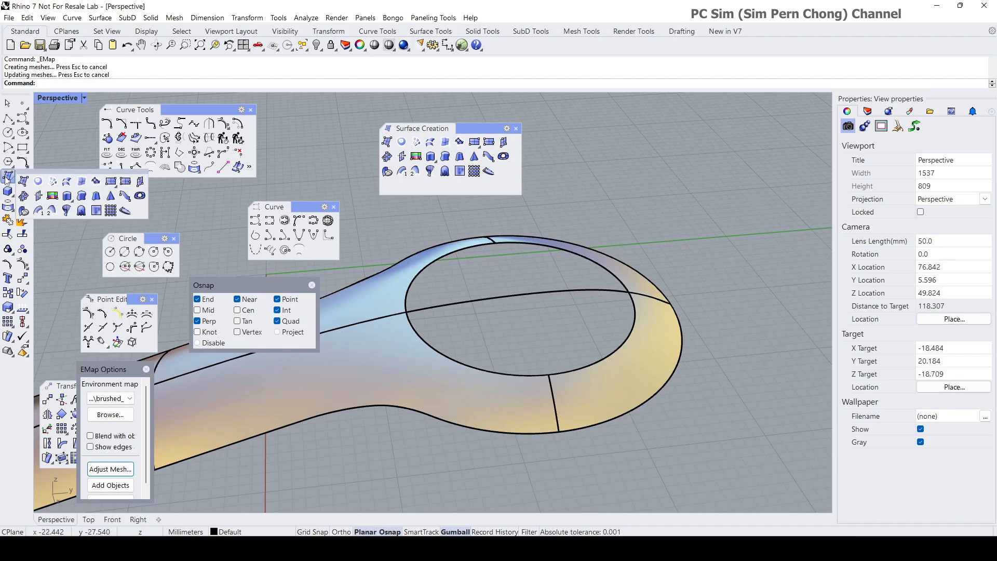
pyautogui.click(38, 181)
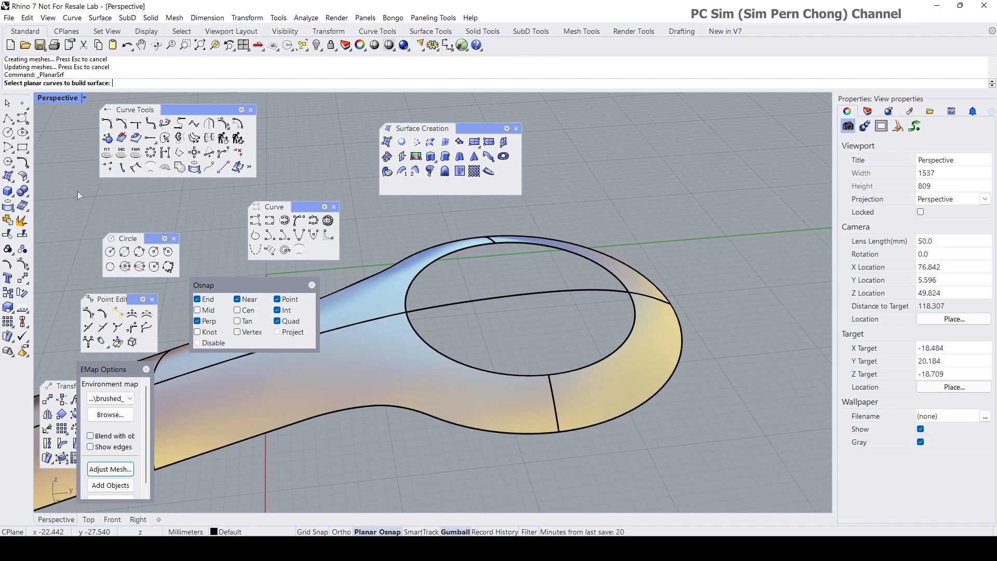
pyautogui.click(413, 279)
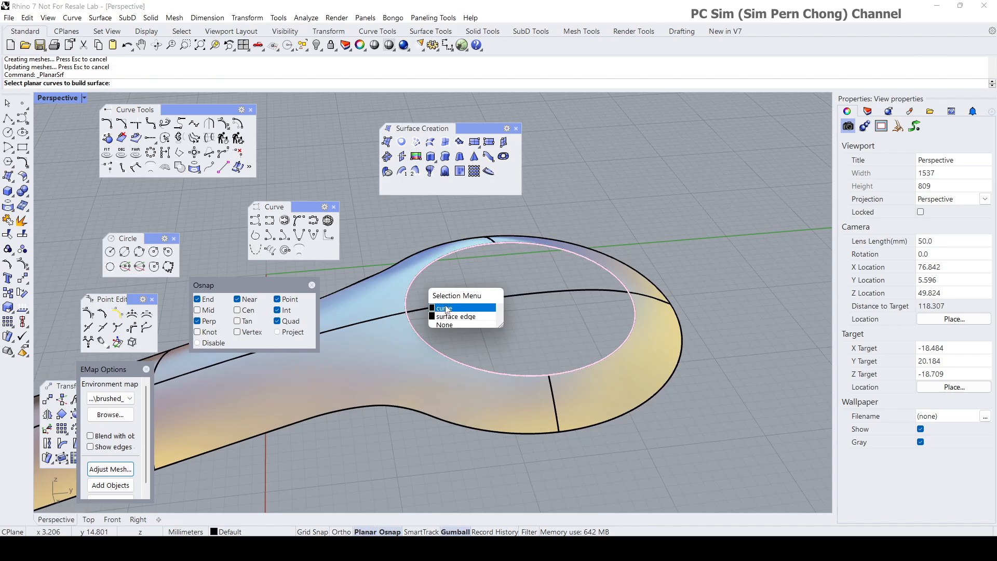
pyautogui.click(445, 309)
pyautogui.press('Return')
pyautogui.moveTo(442, 297); pyautogui.dragTo(472, 323, button='right')
pyautogui.scroll(8, 450, 375)
pyautogui.scroll(2, 477, 344)
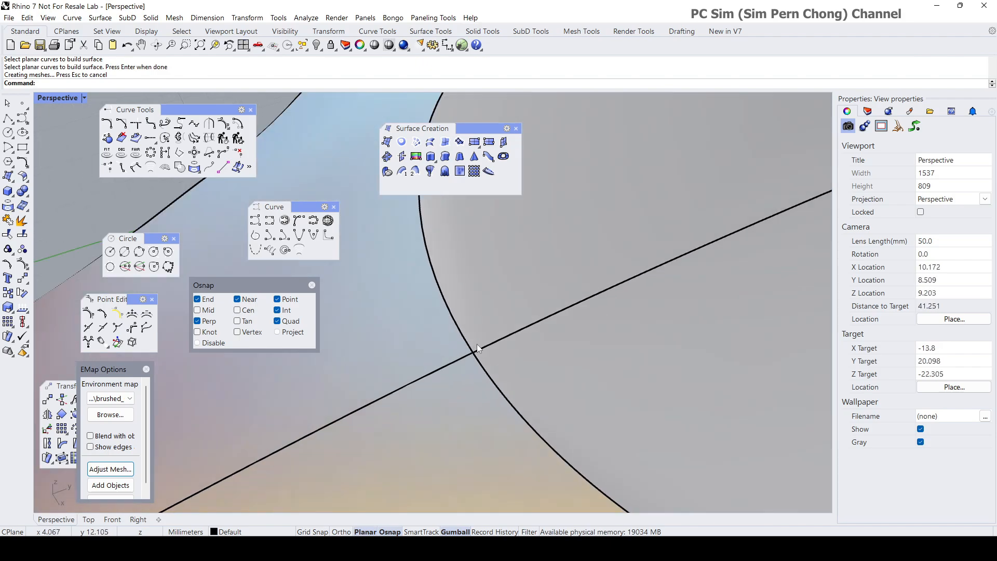
pyautogui.scroll(-8, 477, 354)
pyautogui.moveTo(476, 357); pyautogui.dragTo(467, 325, button='right')
pyautogui.scroll(-4, 431, 343)
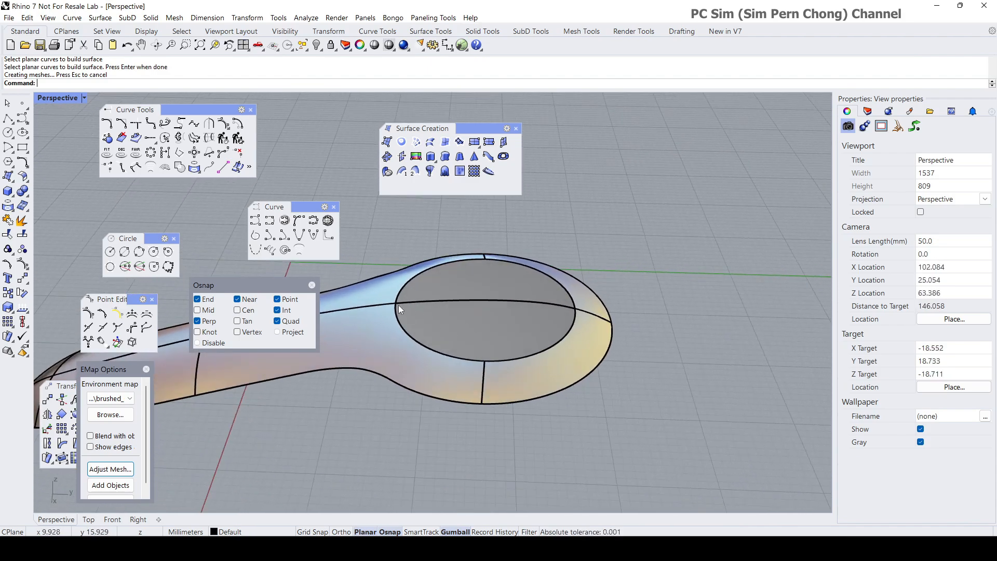
# Step: Create a thin closed pipe, about 0.2 to 0.3 mm in radius, along the head opening's boundary curve
pyautogui.scroll(4, 398, 304)
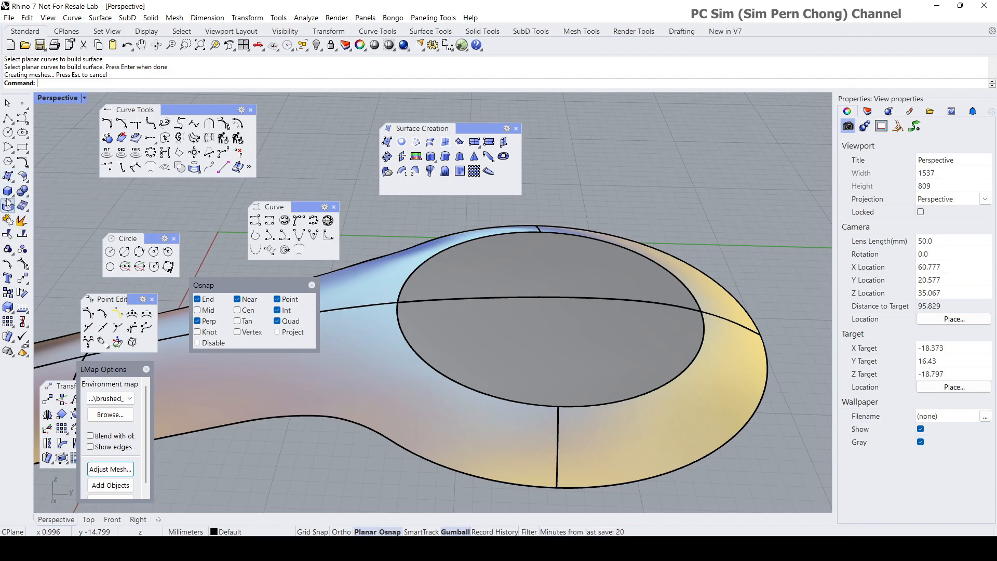
pyautogui.click(7, 191)
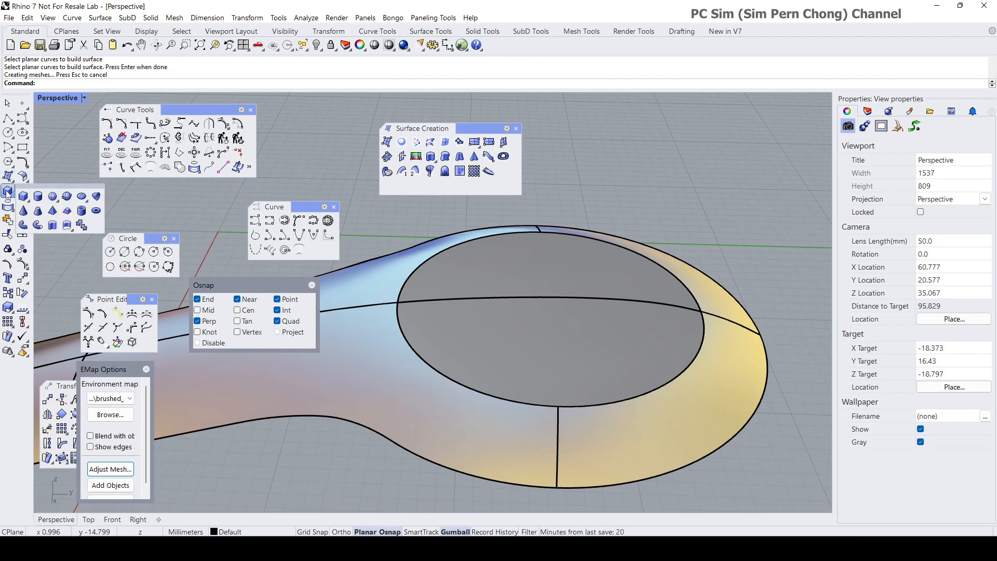
pyautogui.click(23, 225)
pyautogui.click(414, 352)
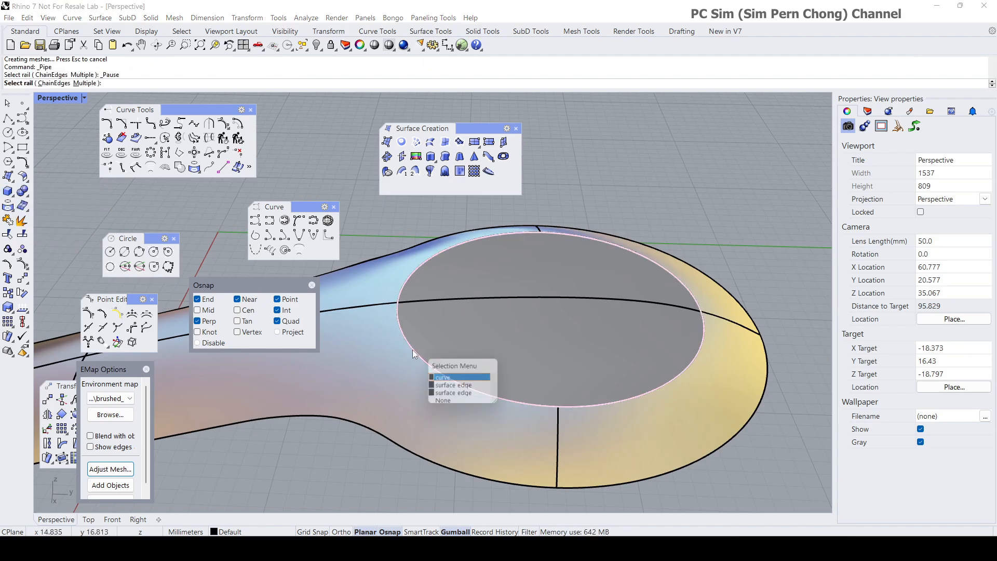
pyautogui.click(444, 380)
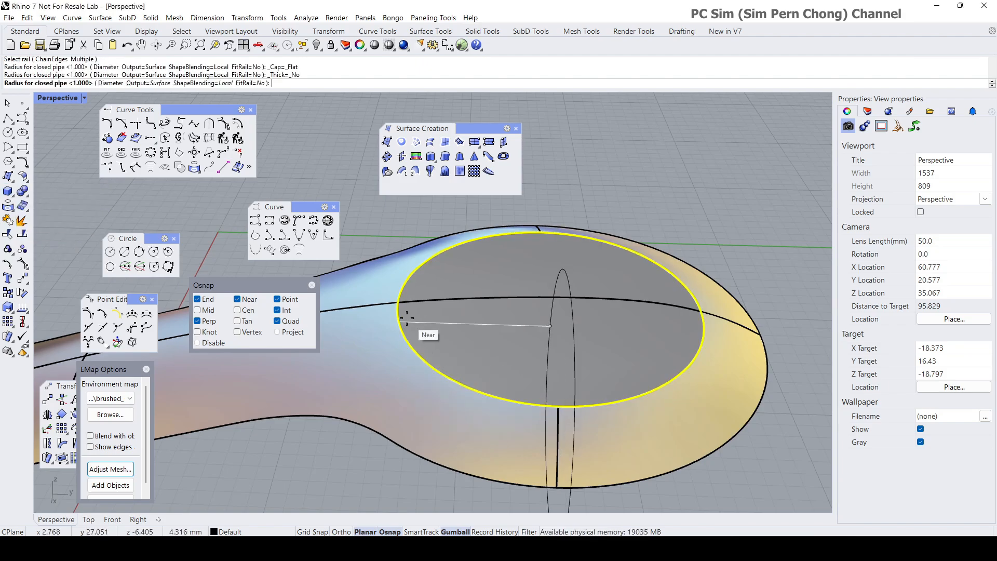
pyautogui.scroll(2, 555, 405)
pyautogui.scroll(3, 555, 407)
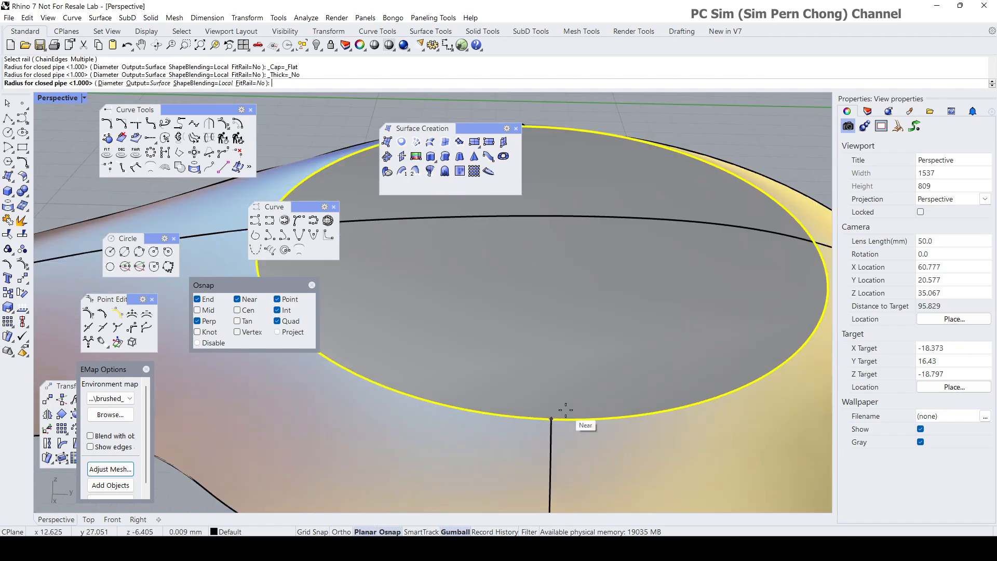
pyautogui.moveTo(569, 410); pyautogui.dragTo(620, 403, button='right')
pyautogui.keyDown('shift'); pyautogui.moveTo(725, 394); pyautogui.dragTo(353, 417, button='right'); pyautogui.keyUp('shift')
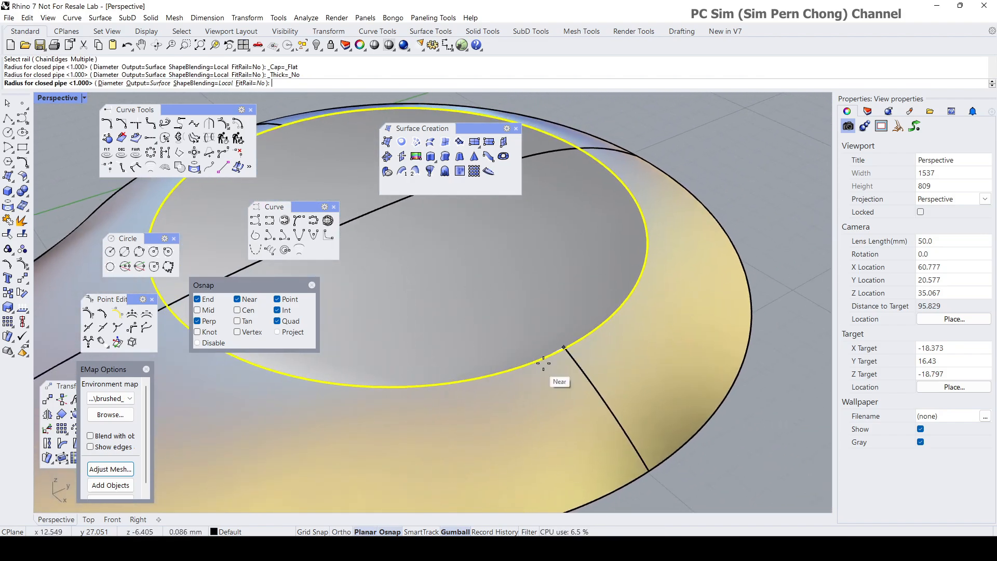
pyautogui.scroll(4, 567, 348)
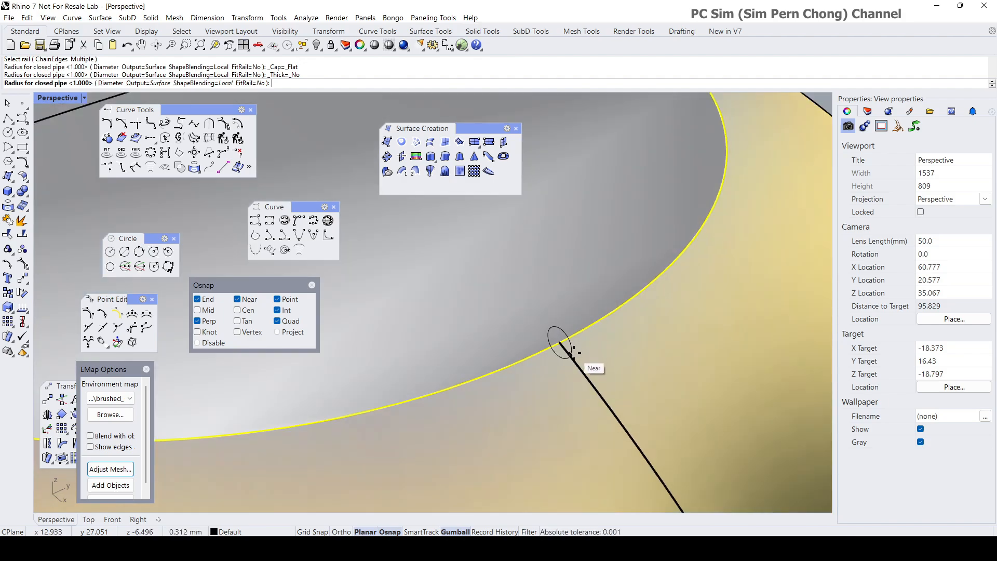
pyautogui.click(570, 352)
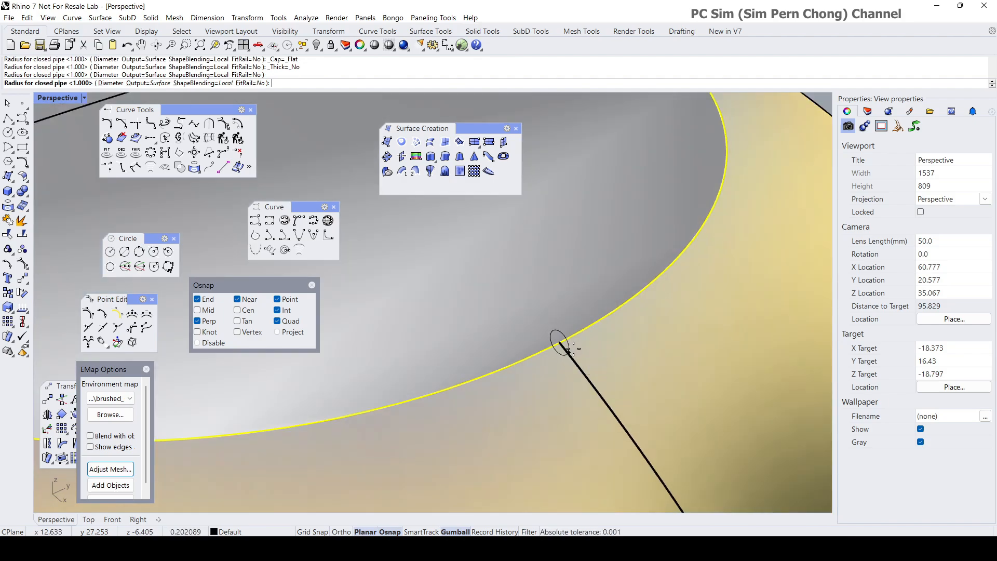
pyautogui.press('Return')
# Step: Split the planar head surface and the body surface, using the thin pipe as the cutting object
pyautogui.scroll(-8, 574, 349)
pyautogui.moveTo(575, 349)
pyautogui.mouseDown(button='right')
pyautogui.moveTo(574, 359)
pyautogui.moveTo(588, 348)
pyautogui.mouseUp(button='right')
pyautogui.scroll(2, 458, 351)
pyautogui.scroll(2, 537, 347)
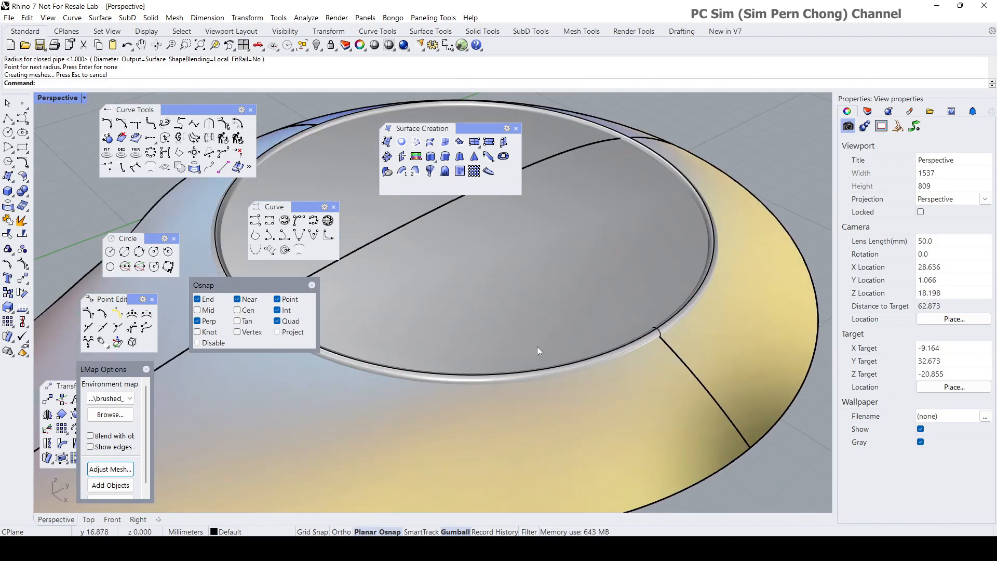
pyautogui.scroll(-2, 586, 347)
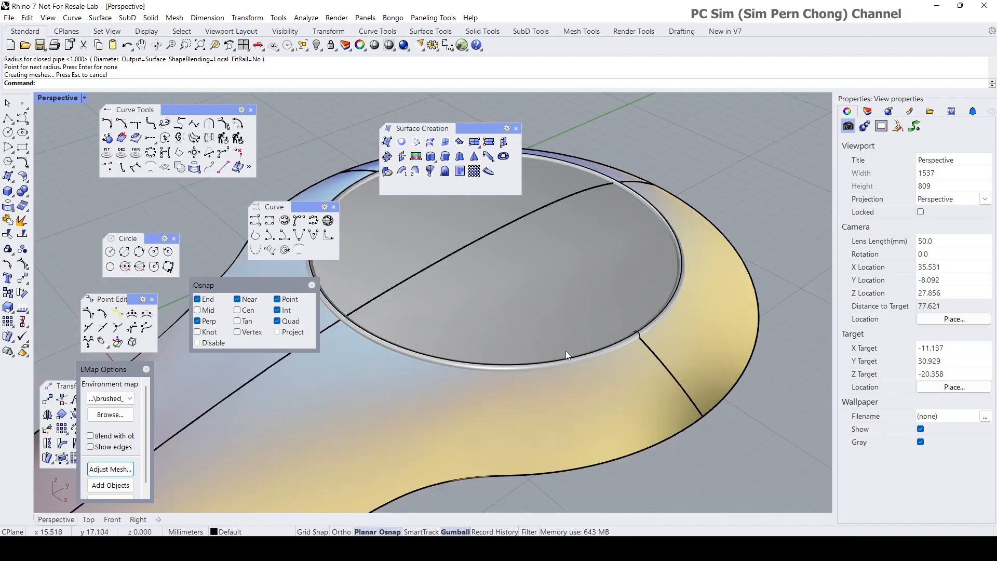
pyautogui.moveTo(566, 350); pyautogui.dragTo(498, 332, button='right')
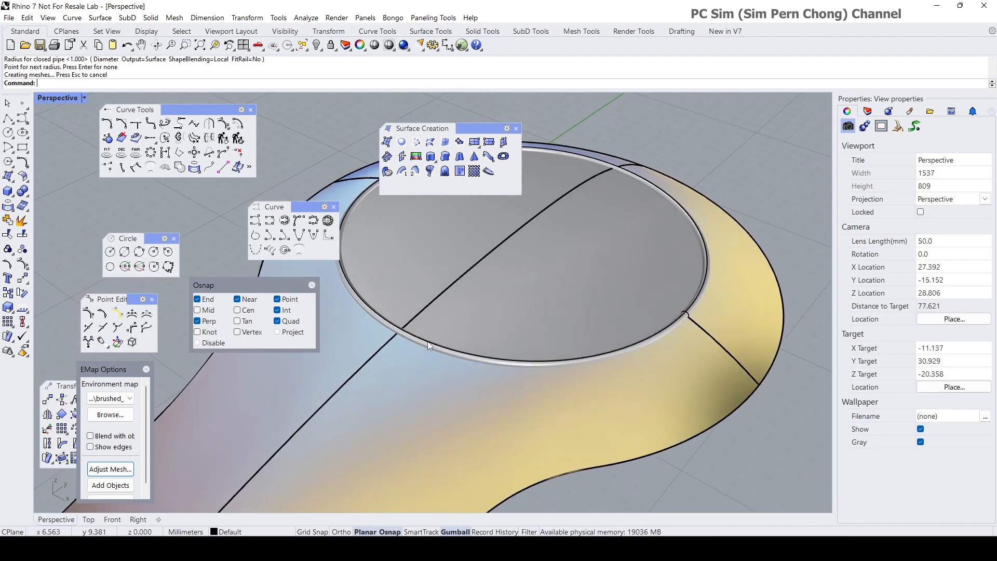
pyautogui.click(23, 235)
pyautogui.click(467, 355)
pyautogui.click(416, 377)
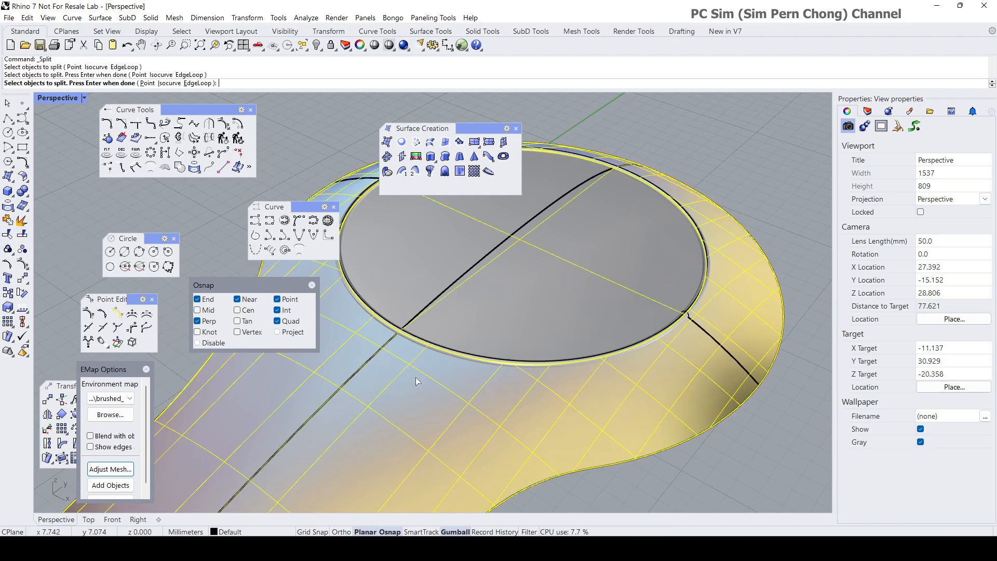
pyautogui.press('Return')
pyautogui.scroll(4, 416, 377)
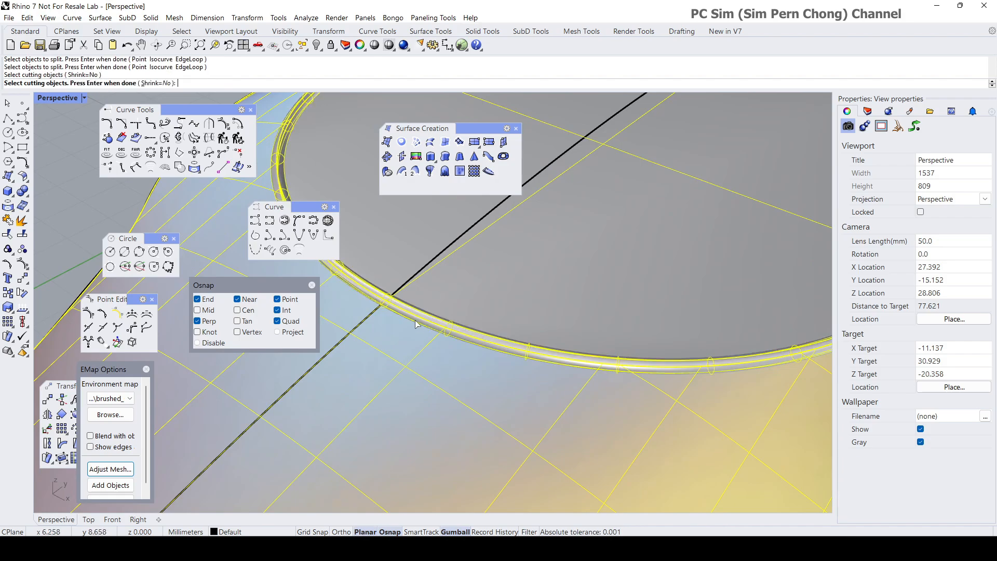
pyautogui.press('Return')
# Step: Delete the pipe, select the narrow strip along the opening's rim and examine it before clearing the selection
pyautogui.click(416, 316)
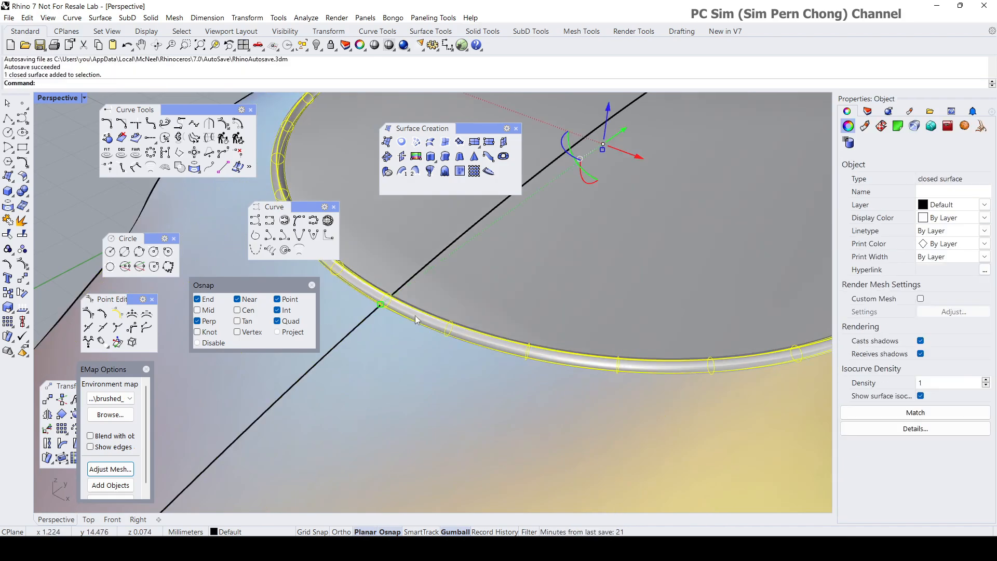
pyautogui.press('Delete')
pyautogui.scroll(3, 415, 317)
pyautogui.click(418, 308)
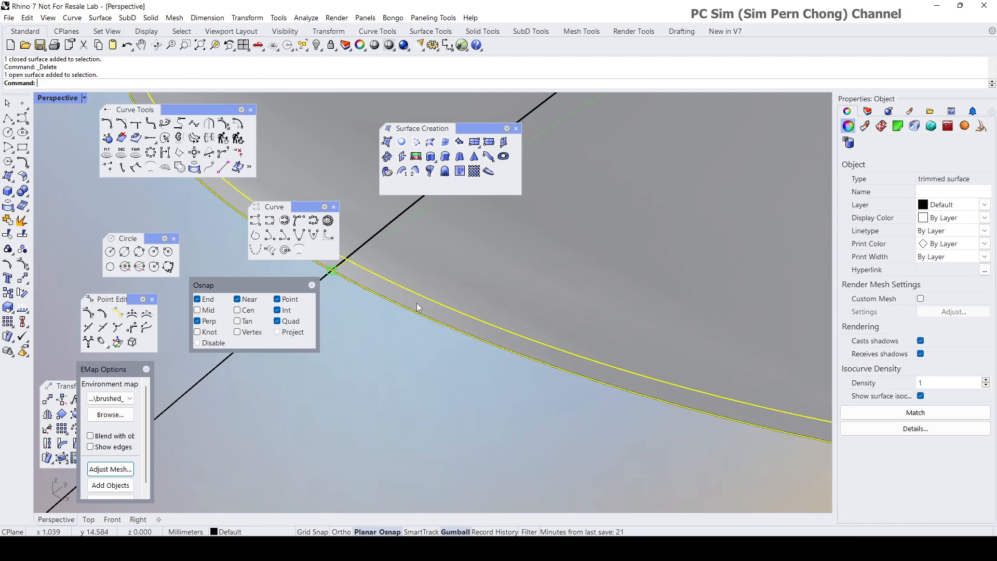
pyautogui.scroll(-8, 417, 304)
pyautogui.moveTo(417, 304); pyautogui.dragTo(453, 316, button='right')
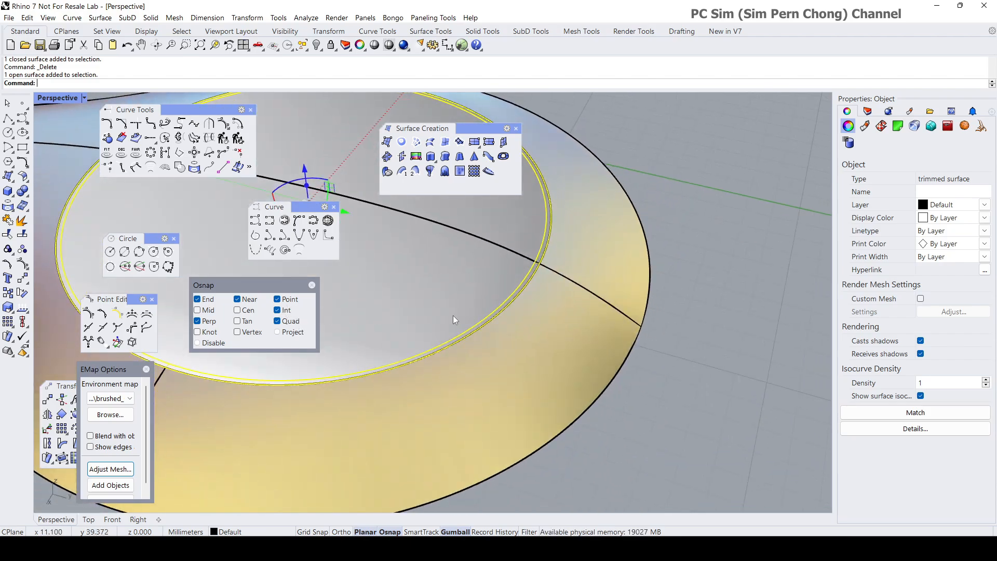
pyautogui.scroll(5, 514, 311)
pyautogui.scroll(6, 512, 305)
pyautogui.scroll(-8, 510, 303)
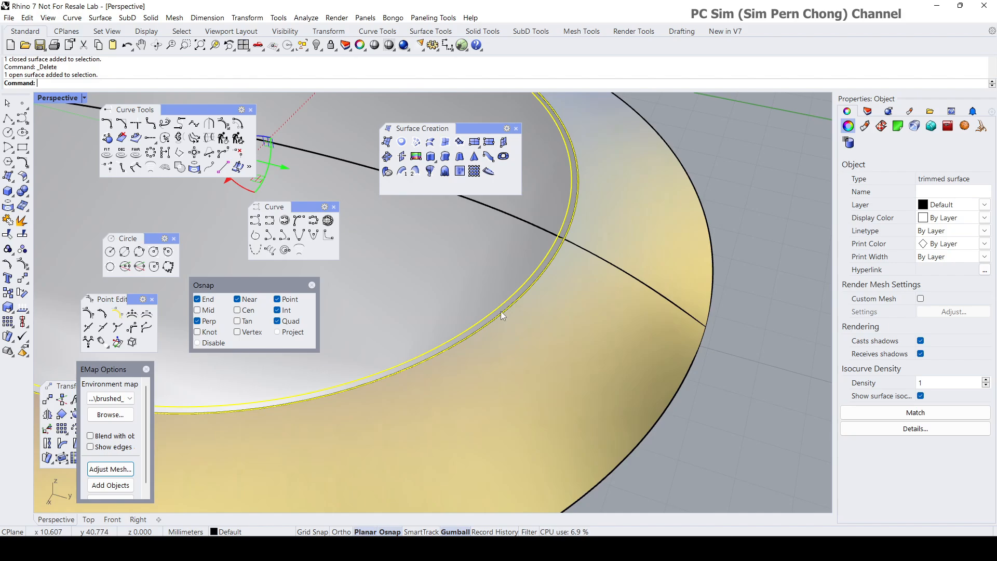
pyautogui.press('Escape')
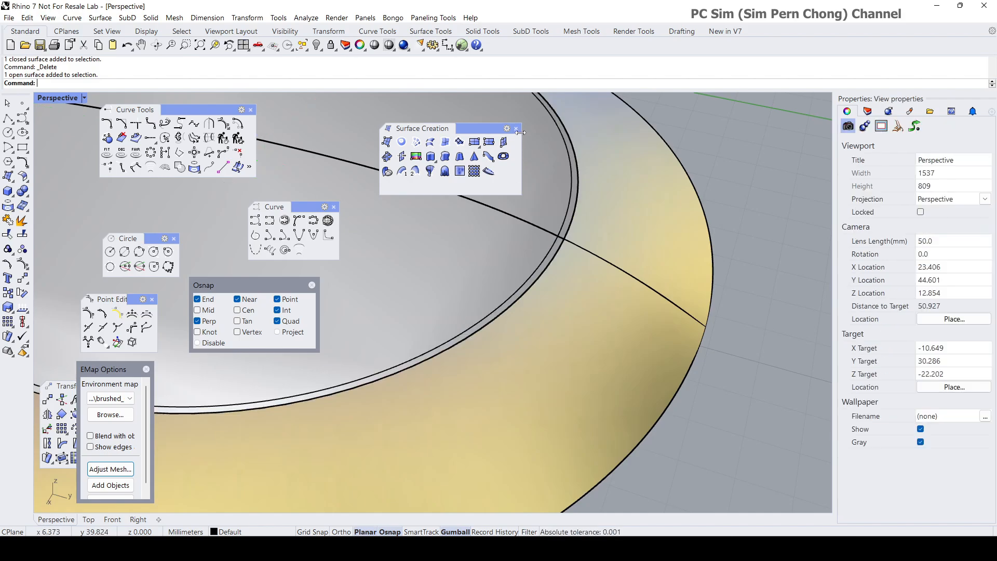
# Step: Close the Surface Creation palette and undo the pipe's deletion
pyautogui.click(516, 128)
pyautogui.scroll(-4, 513, 195)
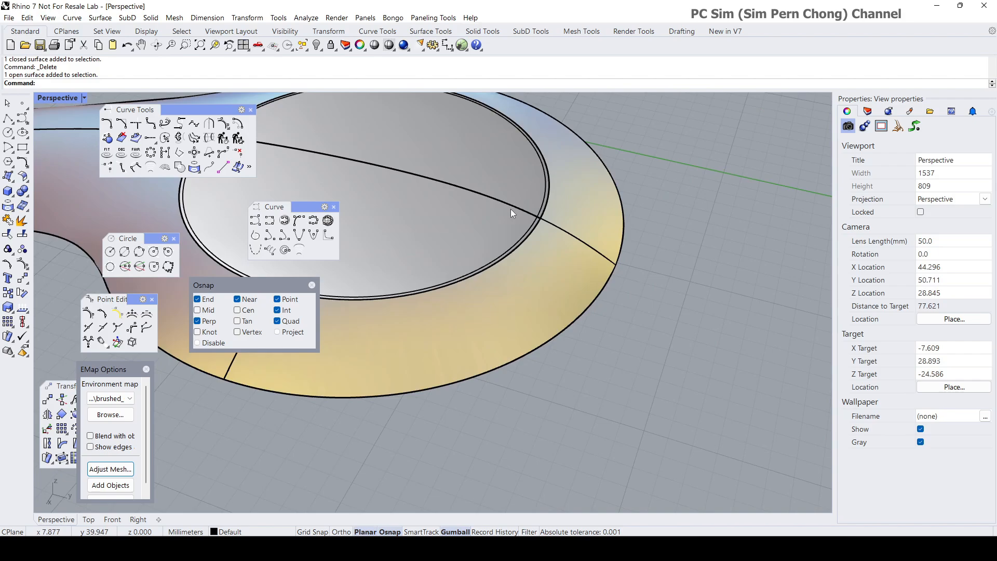
pyautogui.click(510, 209)
pyautogui.hotkey('ctrl', 'z')
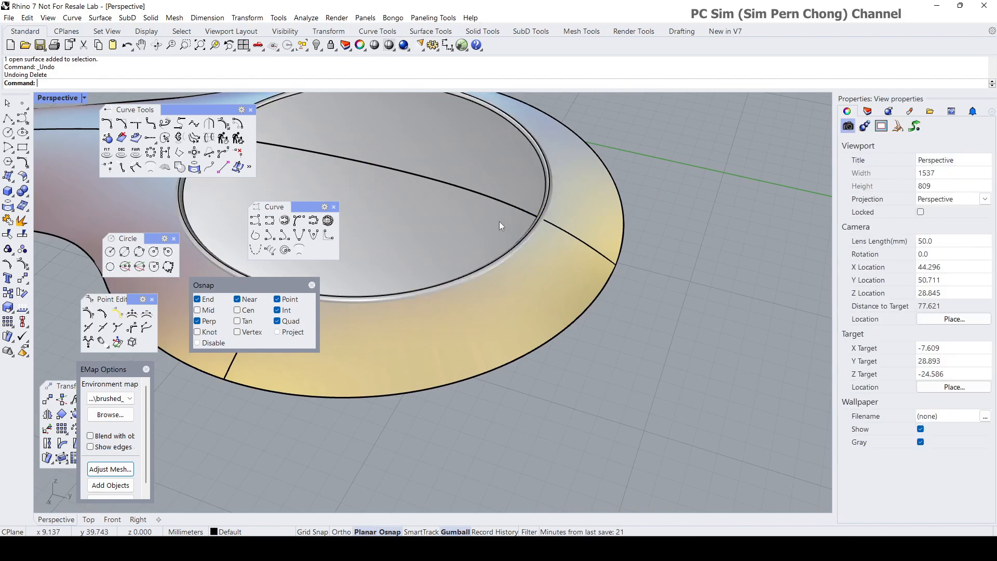
# Step: Turn off the environment map shading and inspect the thin pipe around the head opening
pyautogui.moveTo(500, 222); pyautogui.dragTo(623, 221, button='right')
pyautogui.keyDown('shift'); pyautogui.moveTo(510, 229); pyautogui.dragTo(443, 205, button='right'); pyautogui.keyUp('shift')
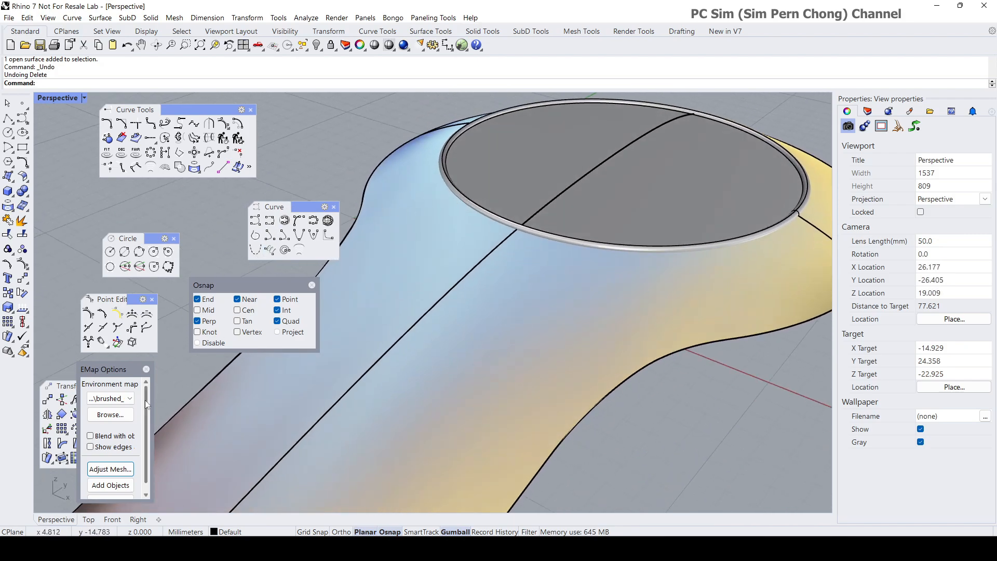
pyautogui.click(146, 369)
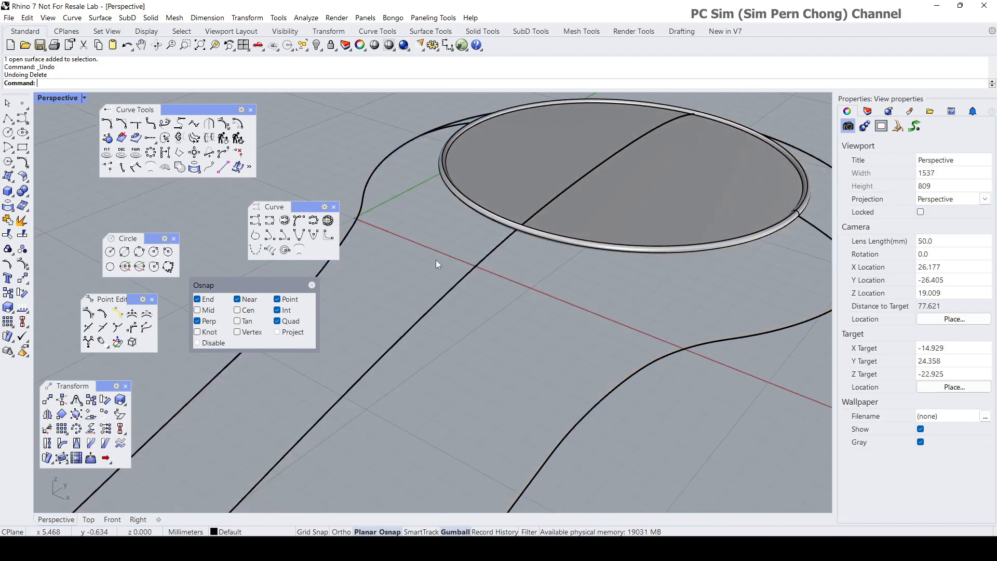
pyautogui.moveTo(333, 164); pyautogui.dragTo(355, 179, button='right')
pyautogui.scroll(5, 476, 238)
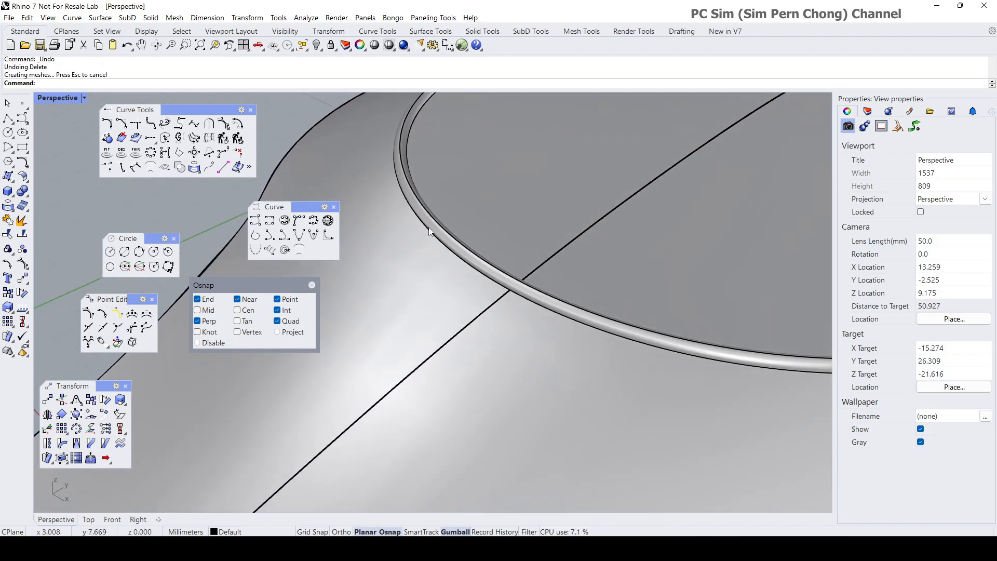
pyautogui.click(429, 224)
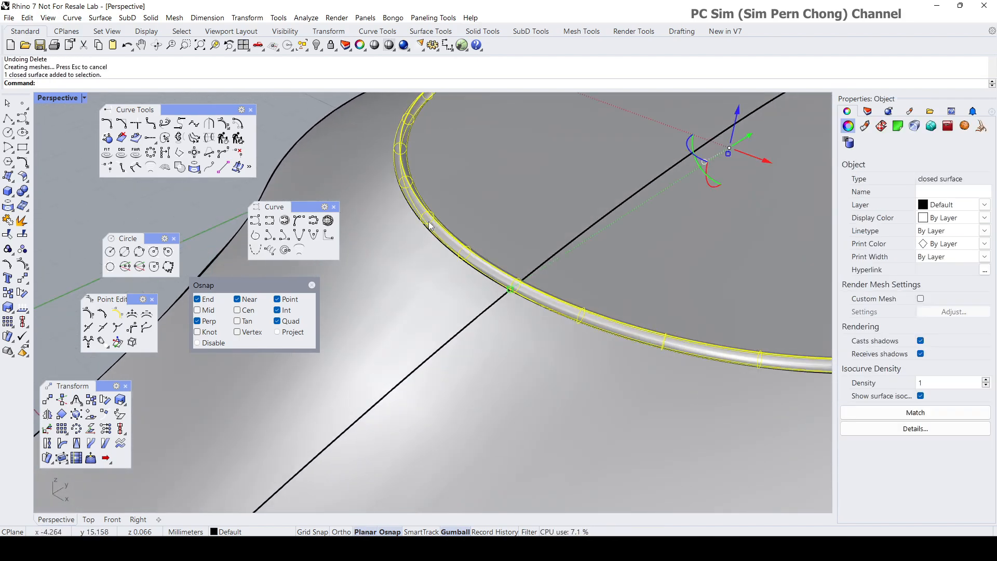
pyautogui.scroll(-5, 429, 225)
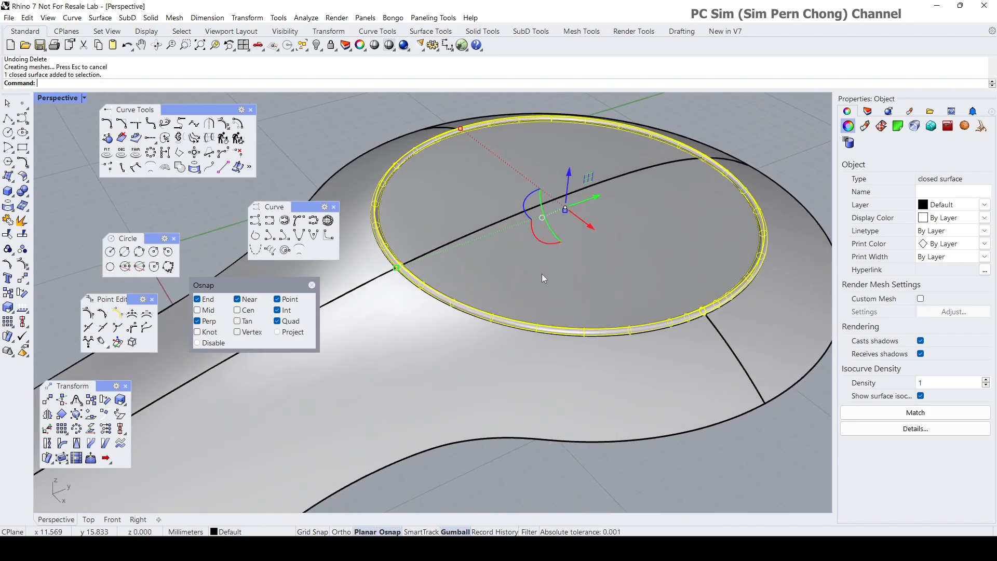
pyautogui.press('Escape')
# Step: Examine the pipe, body and planar head surfaces at the rim by selecting them one at a time, and clear the selection
pyautogui.scroll(4, 379, 254)
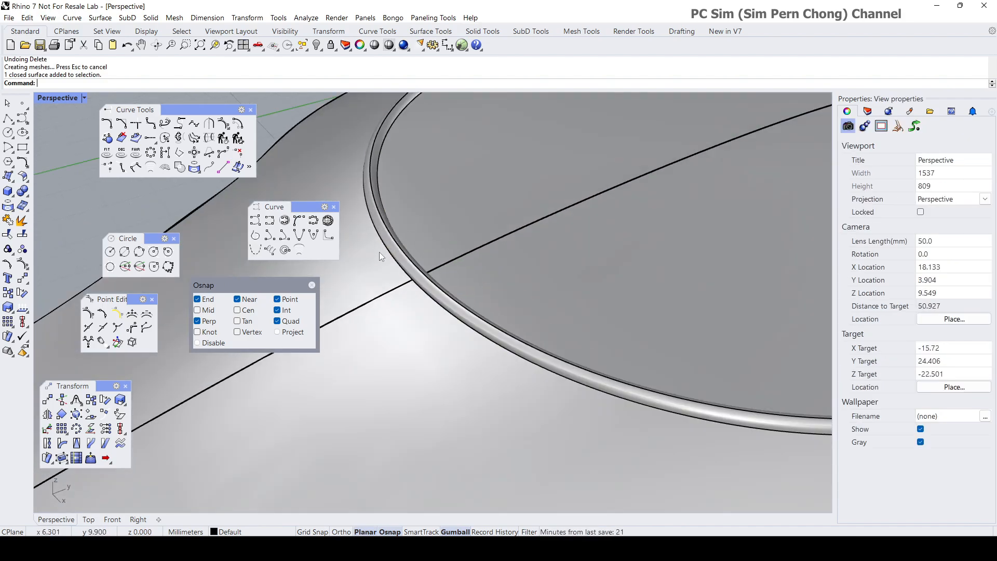
pyautogui.click(385, 242)
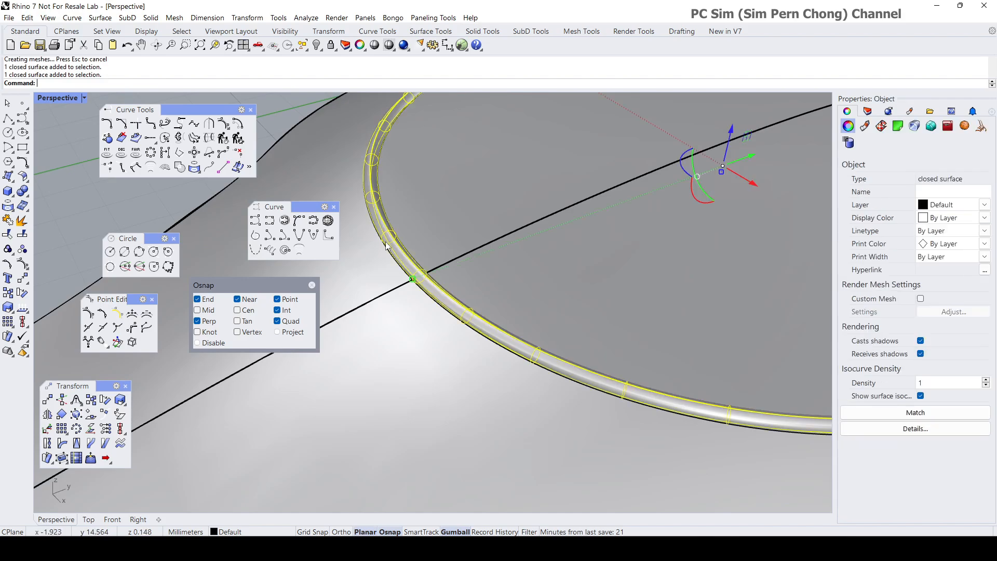
pyautogui.click(425, 236)
pyautogui.click(366, 269)
pyautogui.click(432, 231)
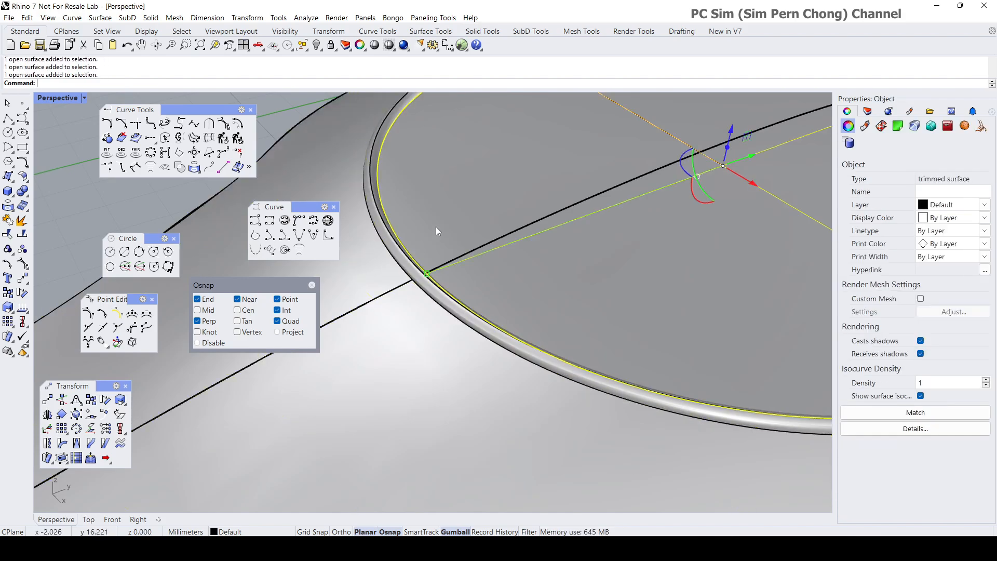
pyautogui.scroll(-5, 373, 260)
pyautogui.moveTo(441, 240); pyautogui.dragTo(459, 252, button='right')
pyautogui.press('Escape')
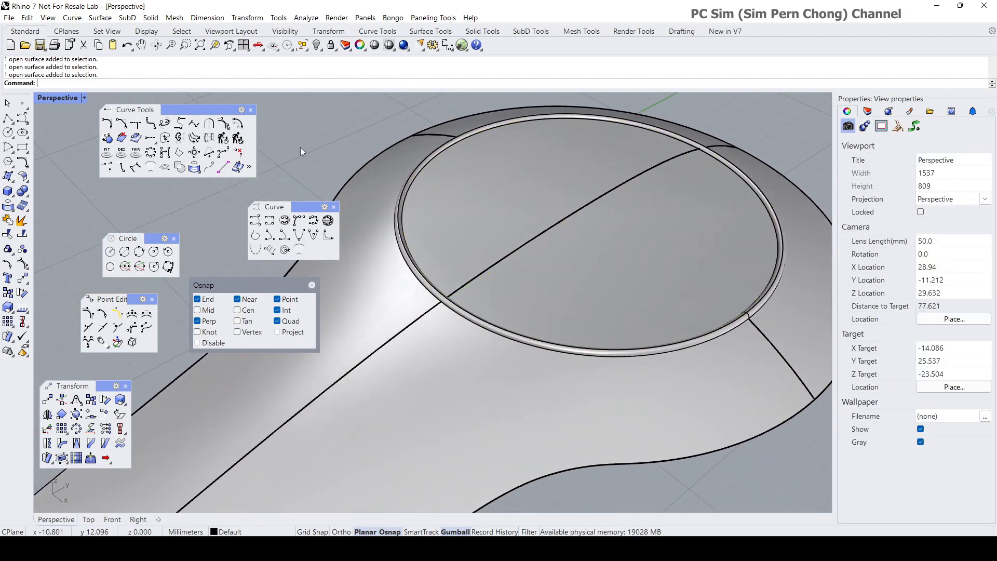
# Step: Undo the surface split and the pipe creation, and turn off the environment map shading again
pyautogui.hotkey('ctrl', 'z')
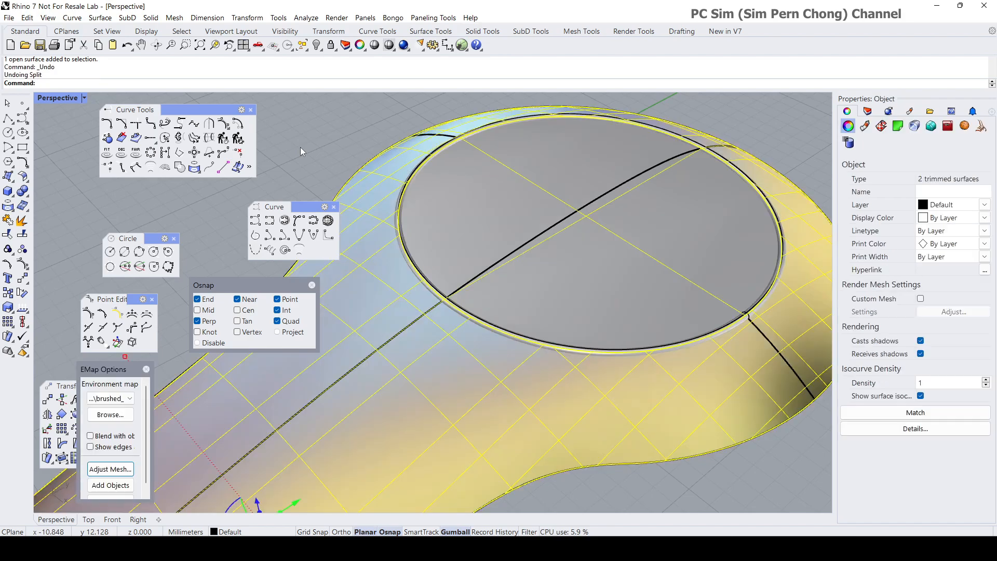
pyautogui.hotkey('ctrl', 'z')
pyautogui.press('Escape')
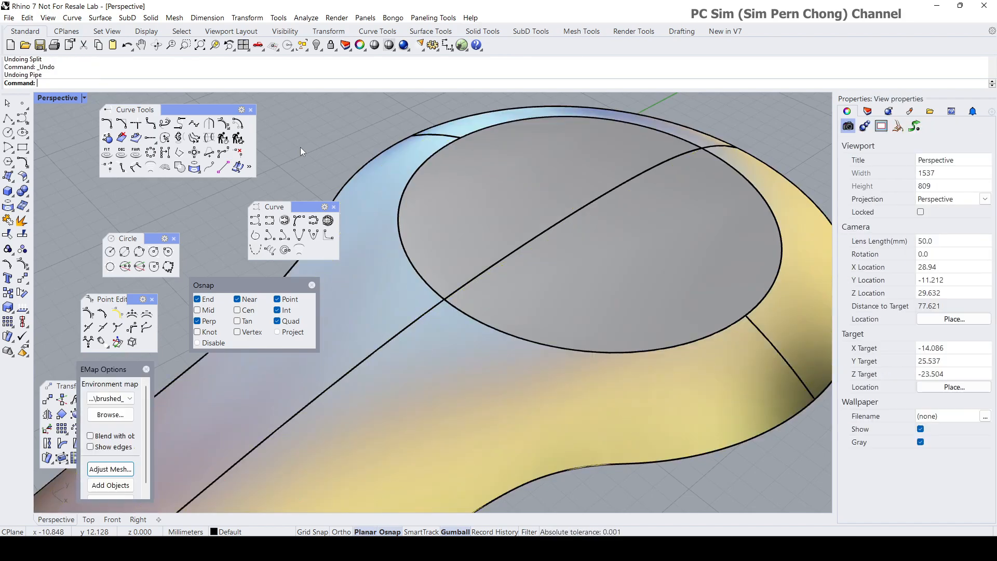
pyautogui.click(146, 369)
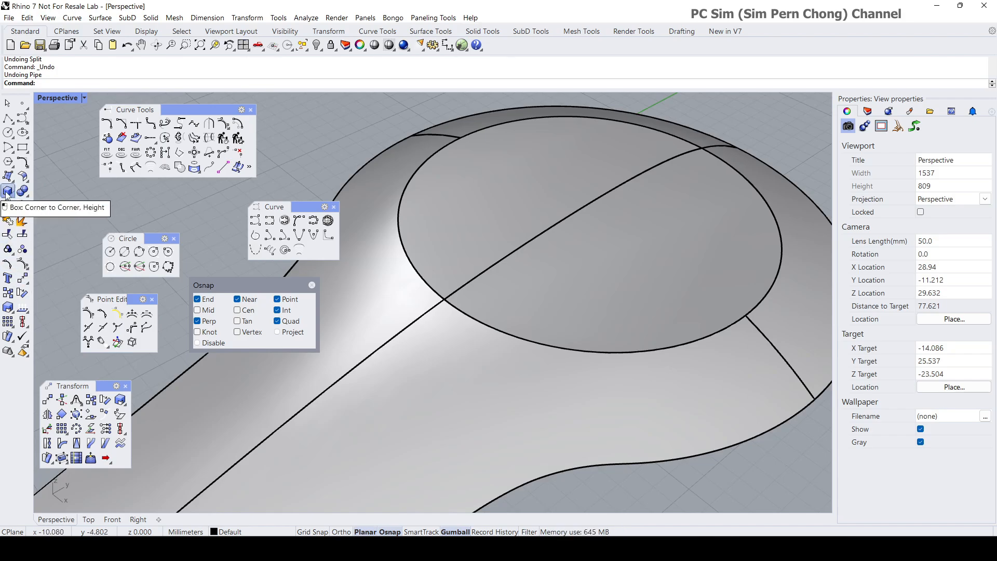
# Step: Create a thin closed pipe, about 0.2 mm in radius, along the head opening's boundary curve
pyautogui.click(10, 208)
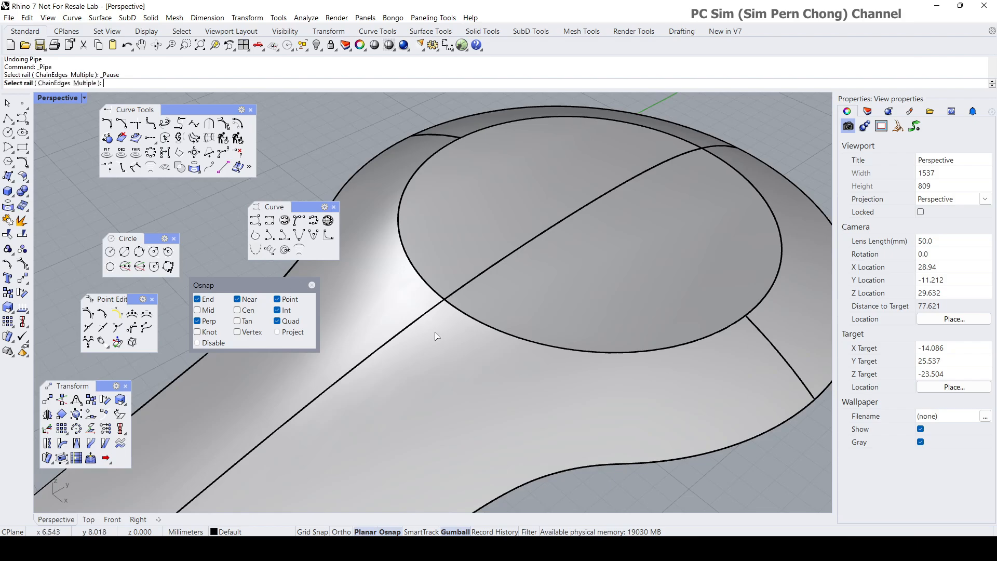
pyautogui.click(458, 312)
pyautogui.click(492, 339)
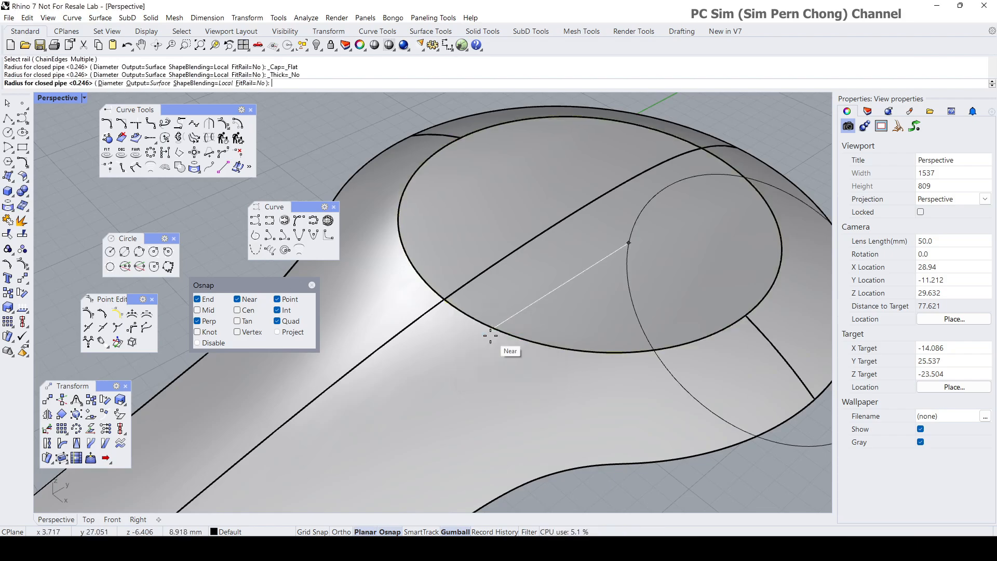
pyautogui.scroll(5, 753, 314)
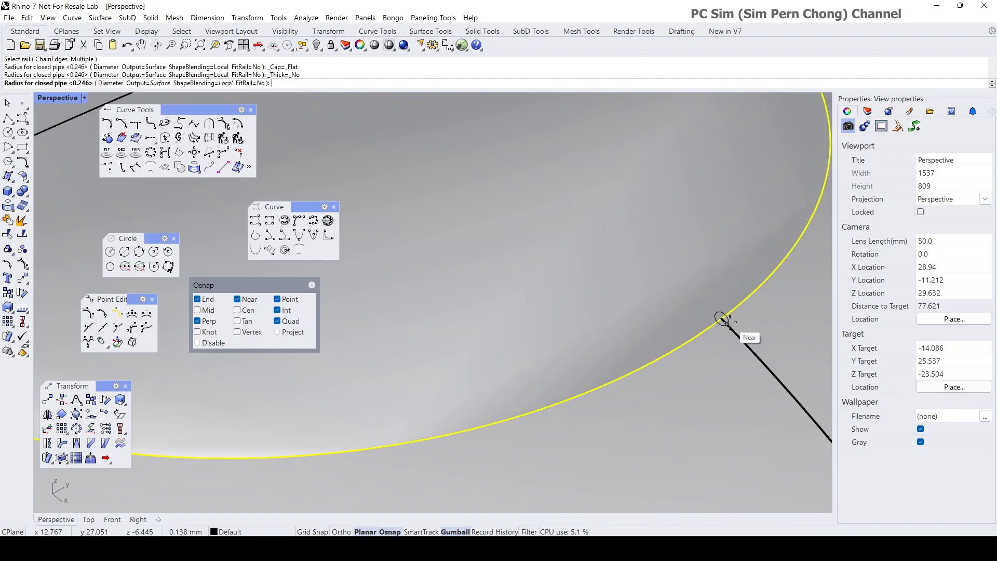
pyautogui.click(732, 327)
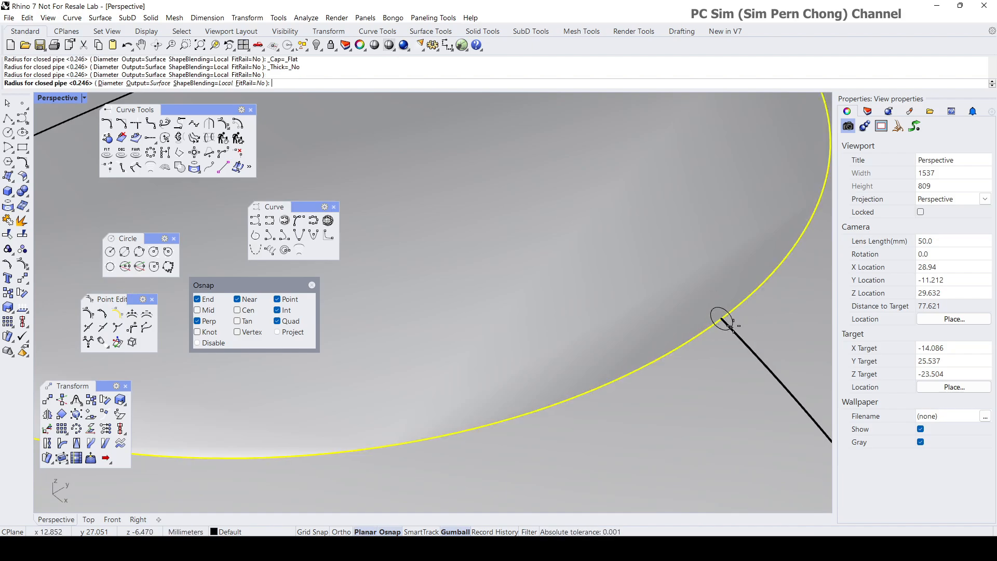
pyautogui.press('Return')
pyautogui.scroll(-2, 733, 326)
pyautogui.moveTo(734, 326); pyautogui.dragTo(613, 289, button='right')
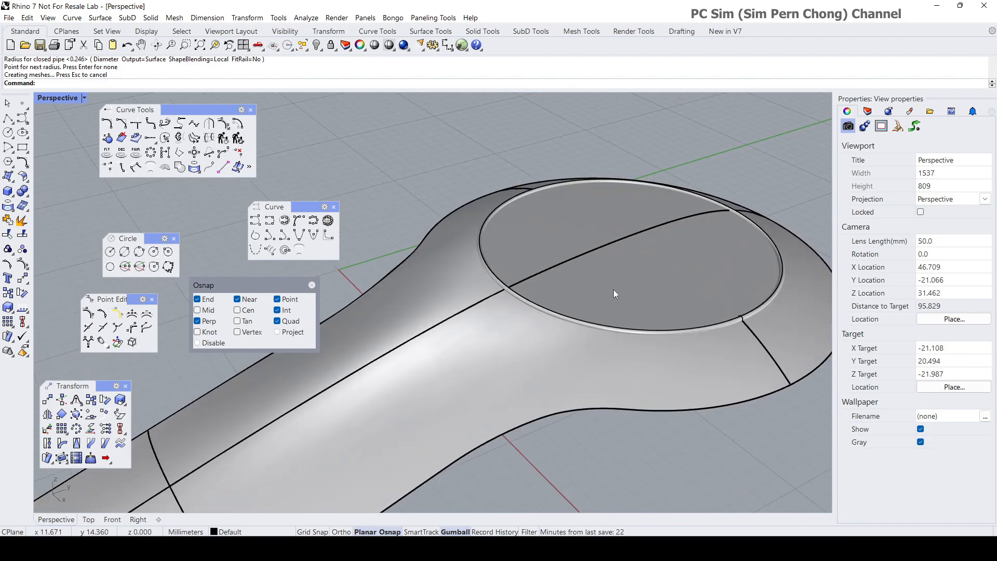
# Step: Split the planar head surface and the main body surface with the new pipe as the cutting object
pyautogui.click(23, 234)
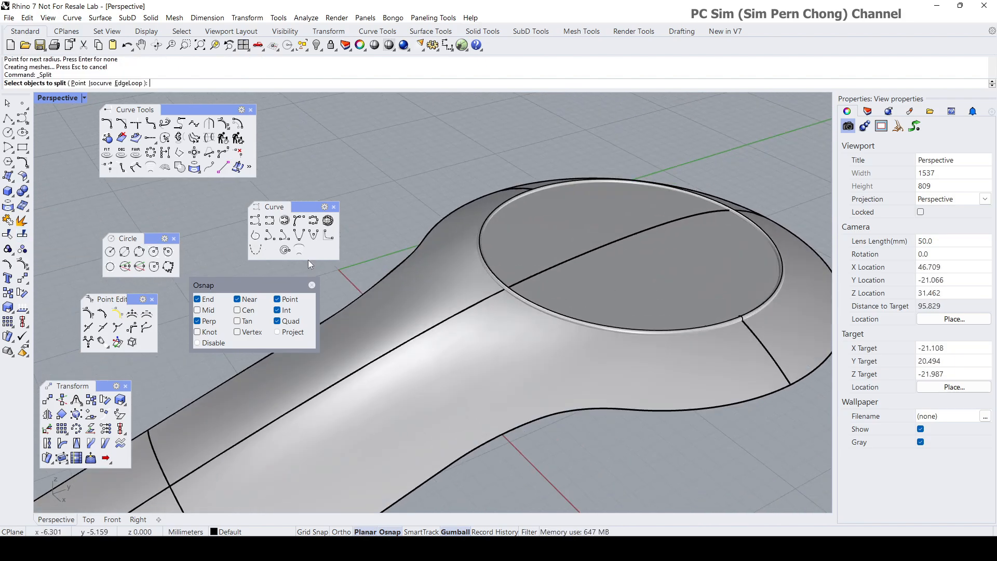
pyautogui.click(606, 278)
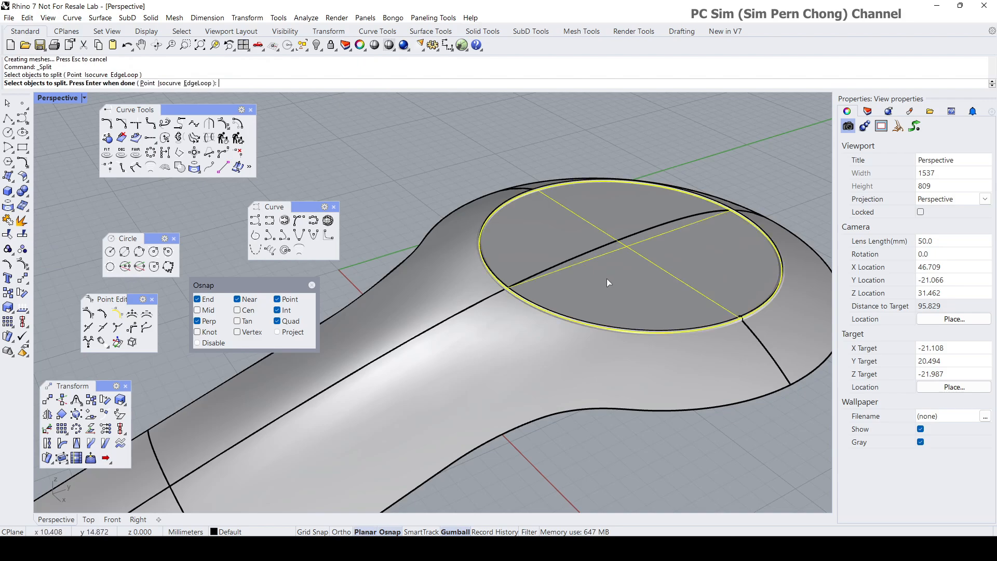
pyautogui.click(487, 355)
pyautogui.press('Return')
pyautogui.scroll(4, 470, 270)
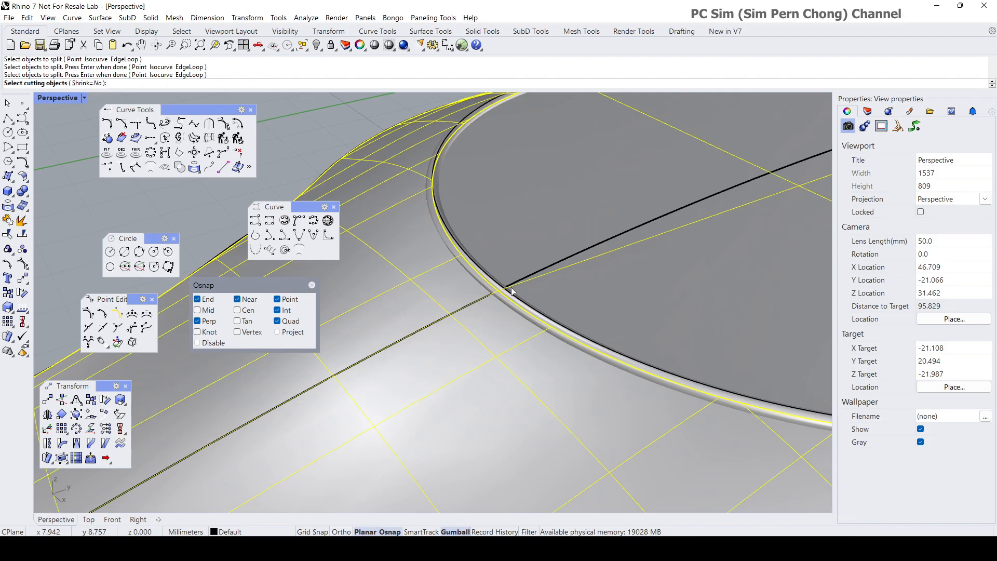
pyautogui.click(439, 240)
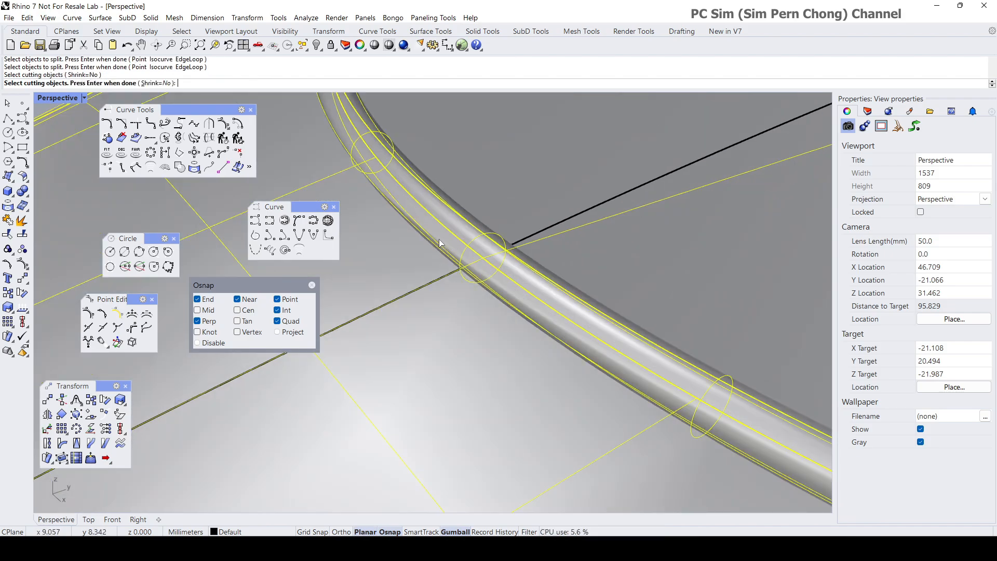
pyautogui.press('Return')
# Step: Delete the pipe and the narrow cut strips on both sides of the head opening's rim
pyautogui.click(439, 239)
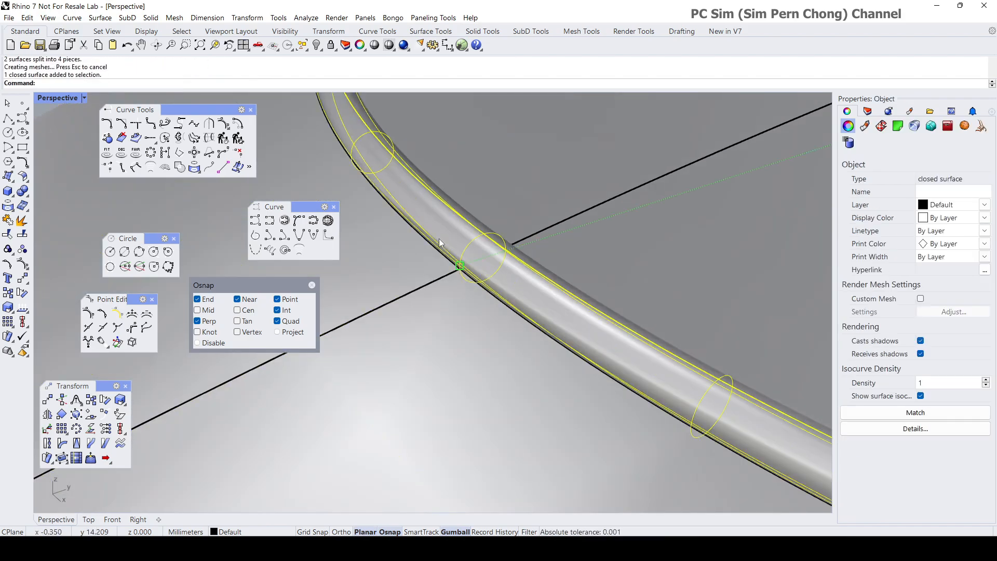
pyautogui.press('Delete')
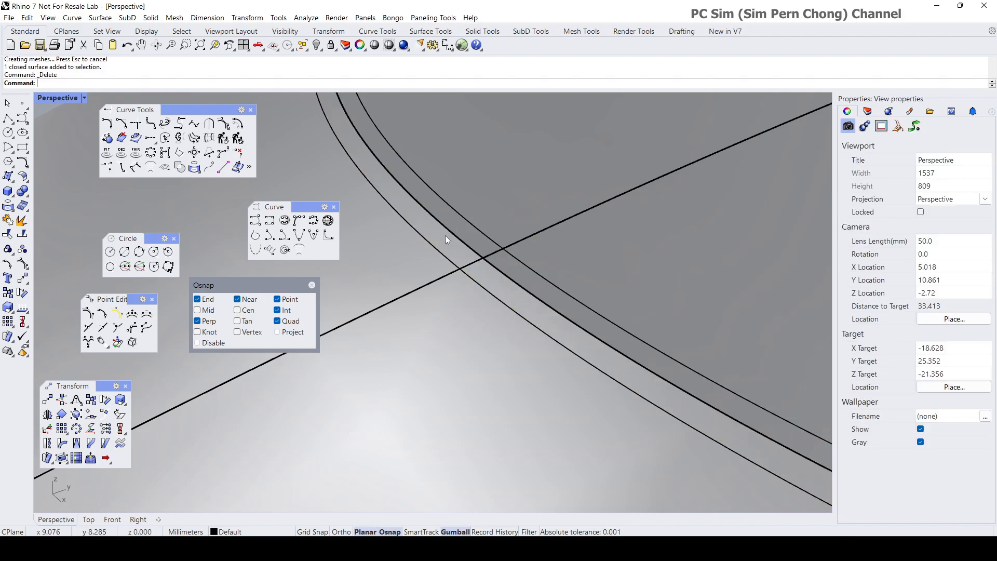
pyautogui.click(456, 227)
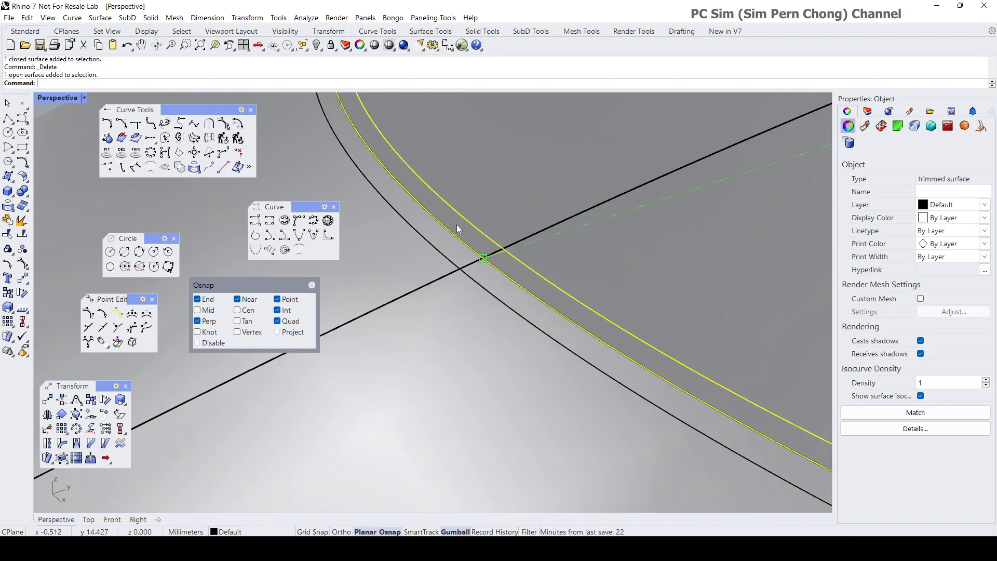
pyautogui.press('Delete')
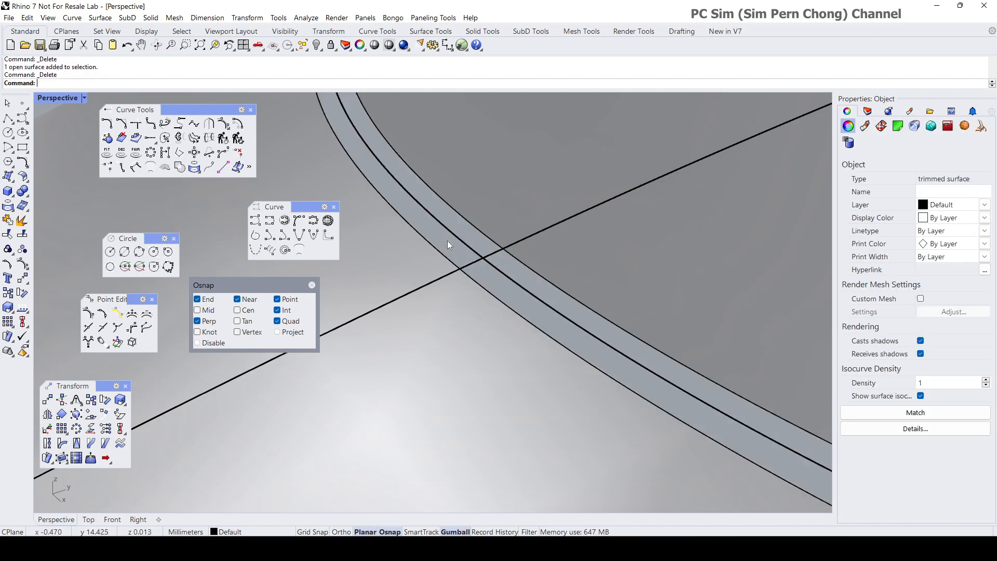
# Step: Check the gap around the rim, isolate the body and planar head surfaces, and clear the selection
pyautogui.scroll(-5, 447, 241)
pyautogui.scroll(6, 506, 336)
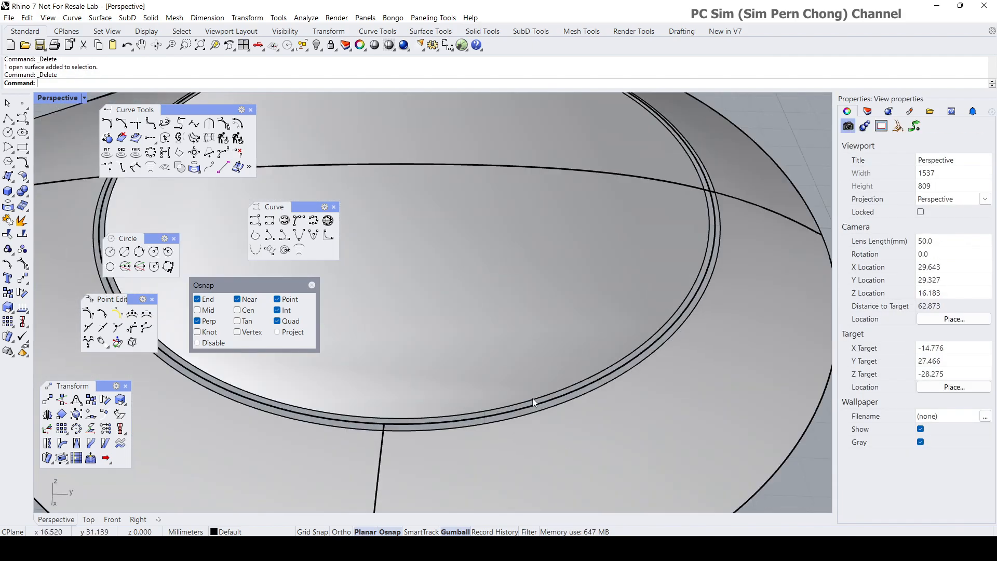
pyautogui.scroll(-5, 556, 405)
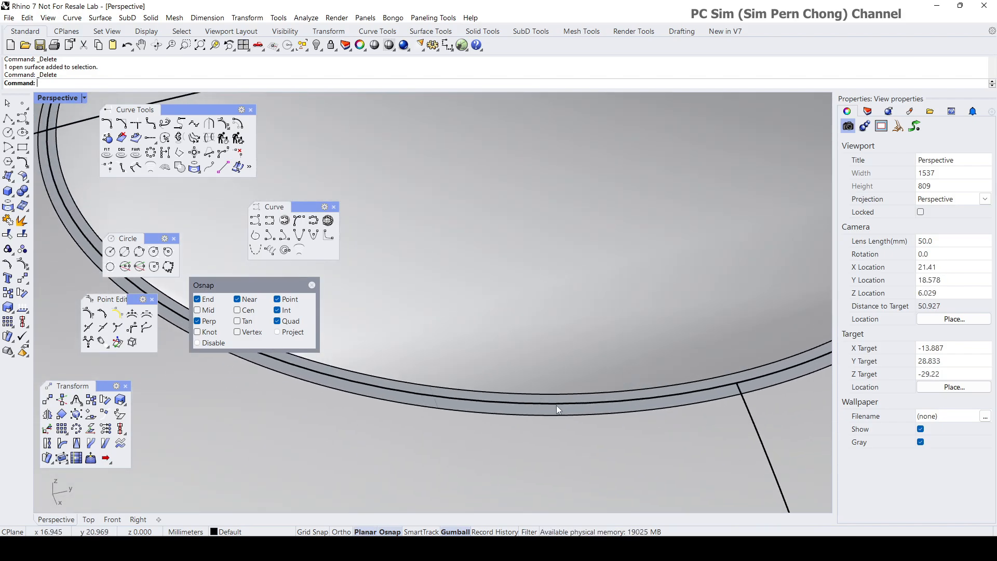
pyautogui.scroll(5, 575, 382)
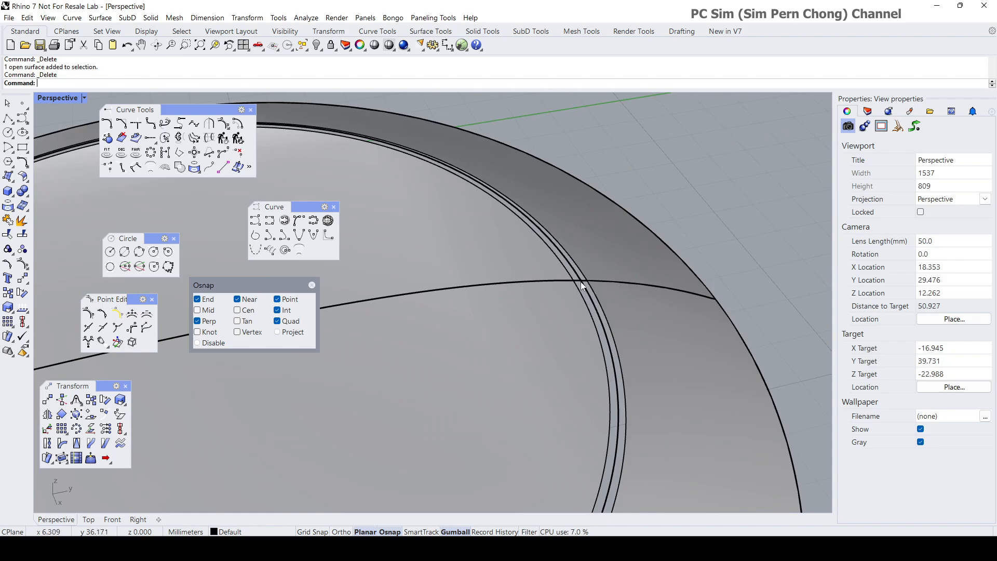
pyautogui.click(606, 258)
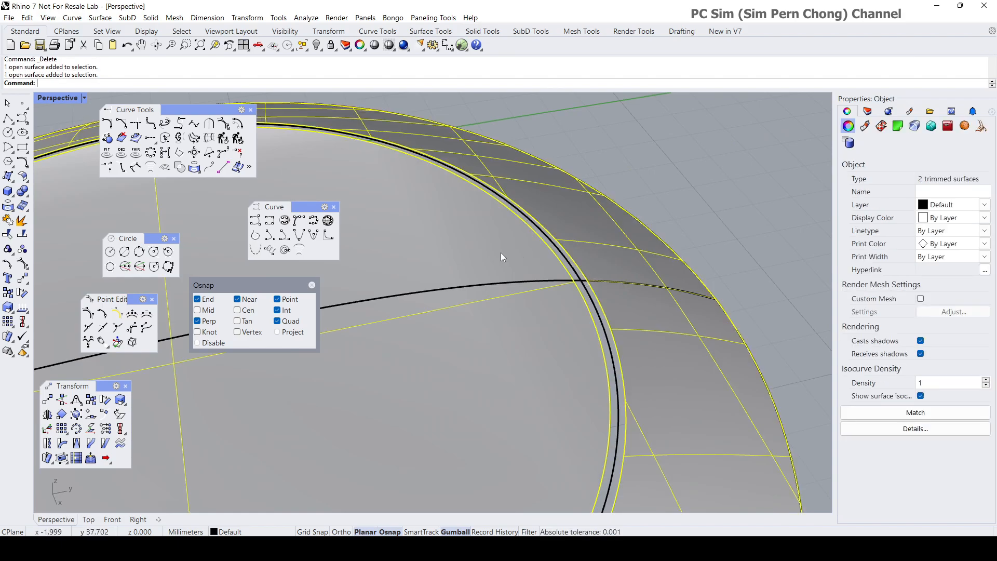
pyautogui.scroll(-5, 501, 252)
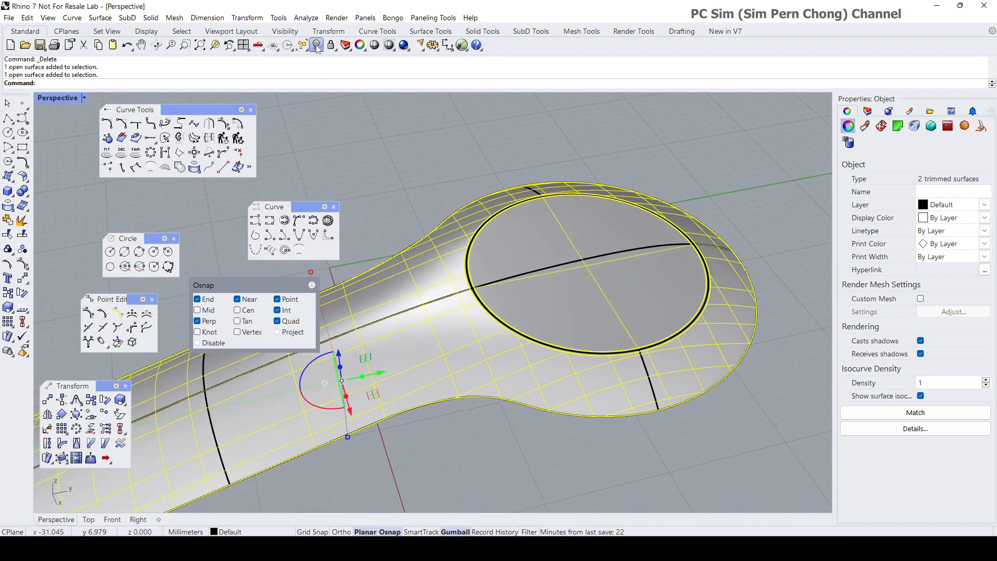
pyautogui.click(317, 44)
pyautogui.click(363, 80)
pyautogui.press('Escape')
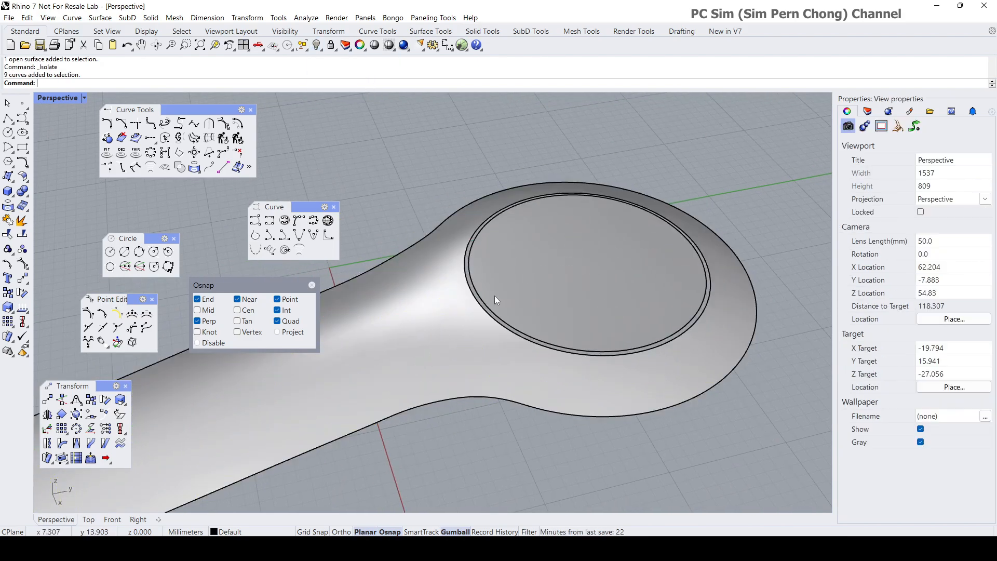
# Step: Blend the gap between the planar head surface's edge and the body's opening edge, with Tangency continuity on both sides
pyautogui.scroll(3, 495, 295)
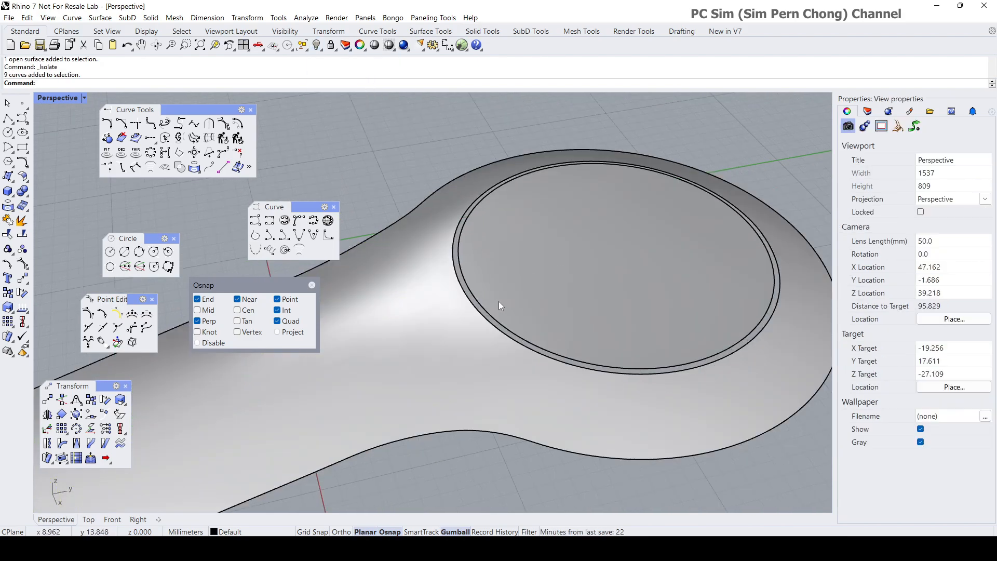
pyautogui.click(23, 177)
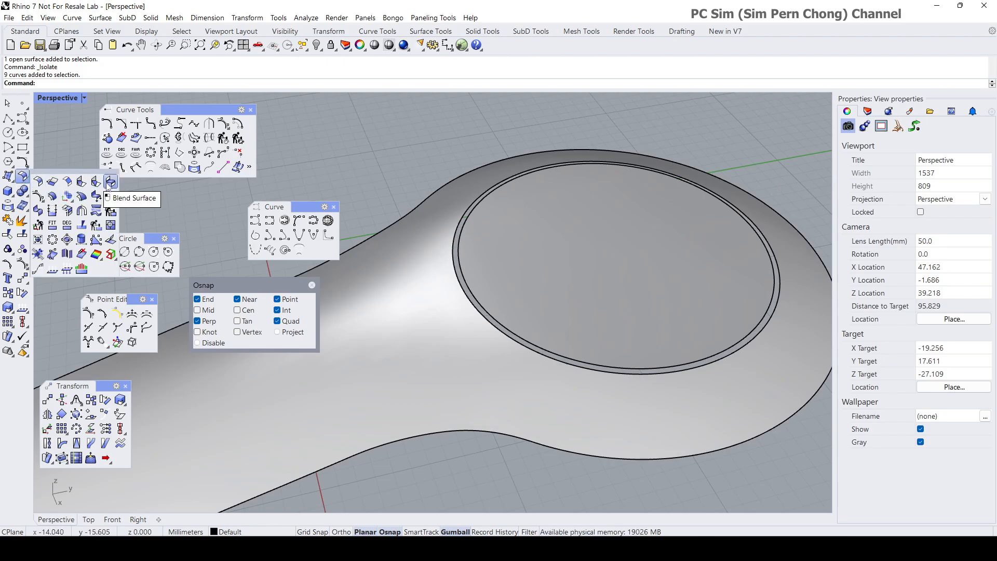
pyautogui.click(111, 181)
pyautogui.moveTo(644, 272); pyautogui.dragTo(679, 338, button='right')
pyautogui.scroll(5, 678, 337)
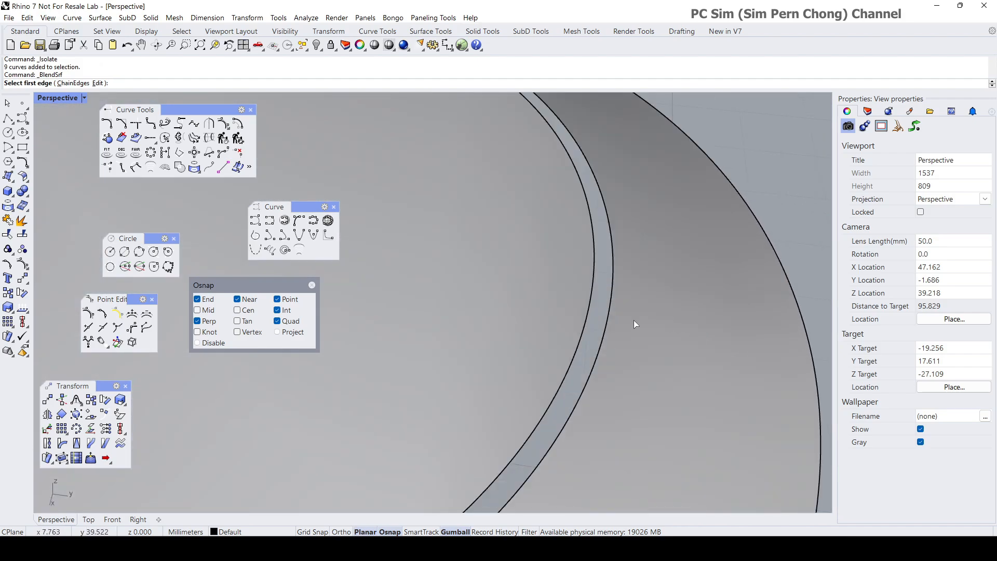
pyautogui.click(592, 306)
pyautogui.click(609, 313)
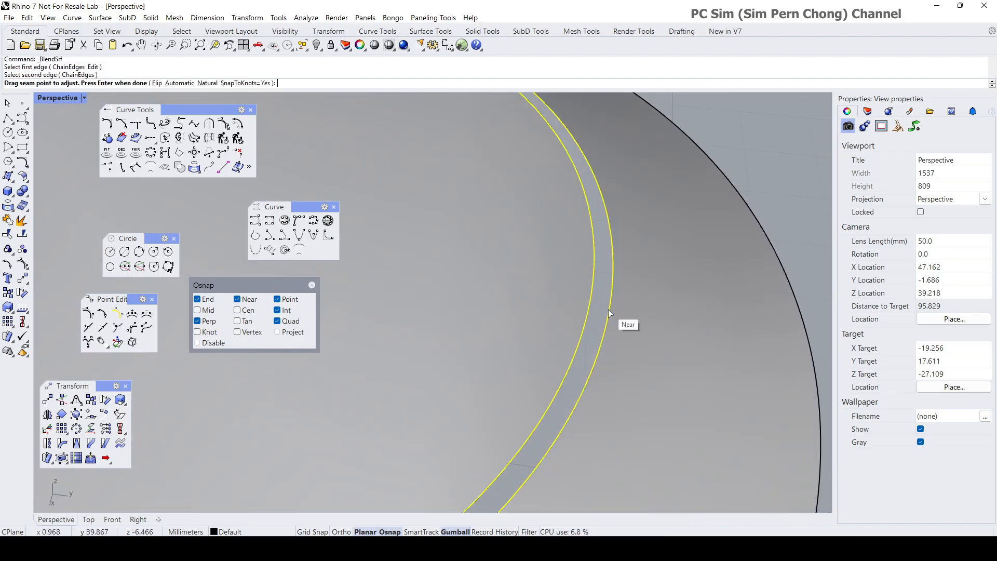
pyautogui.press('Return')
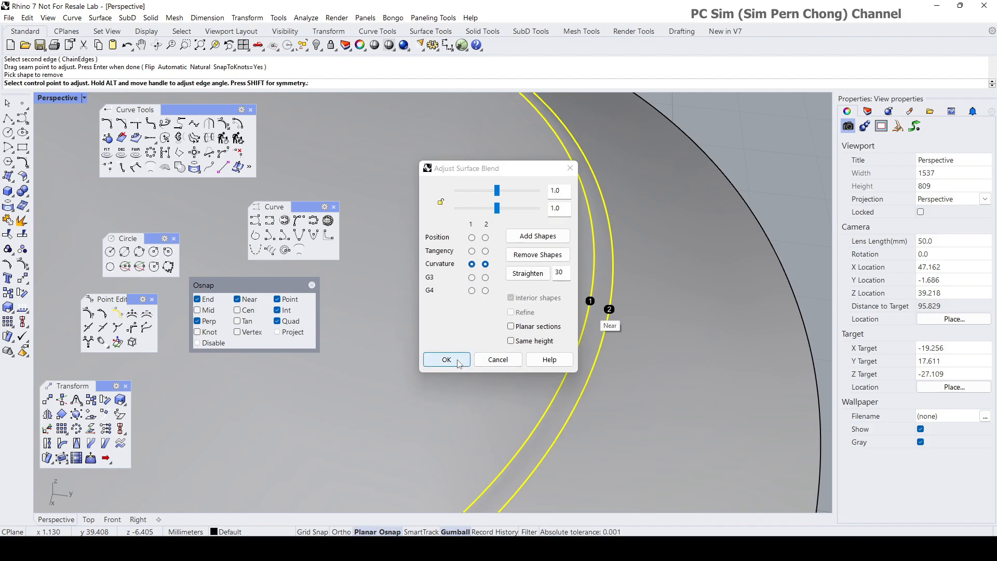
pyautogui.click(471, 252)
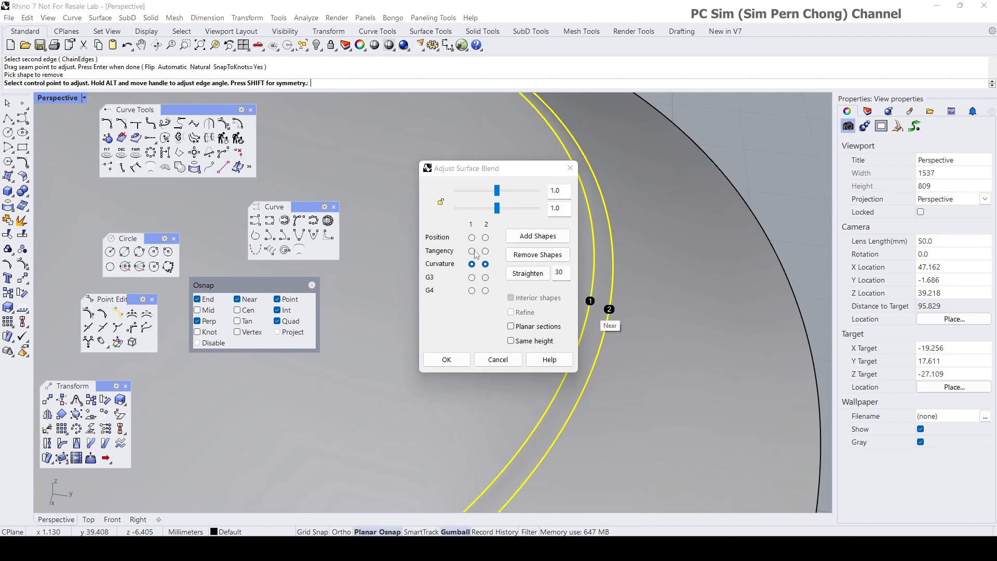
pyautogui.click(485, 252)
pyautogui.click(450, 362)
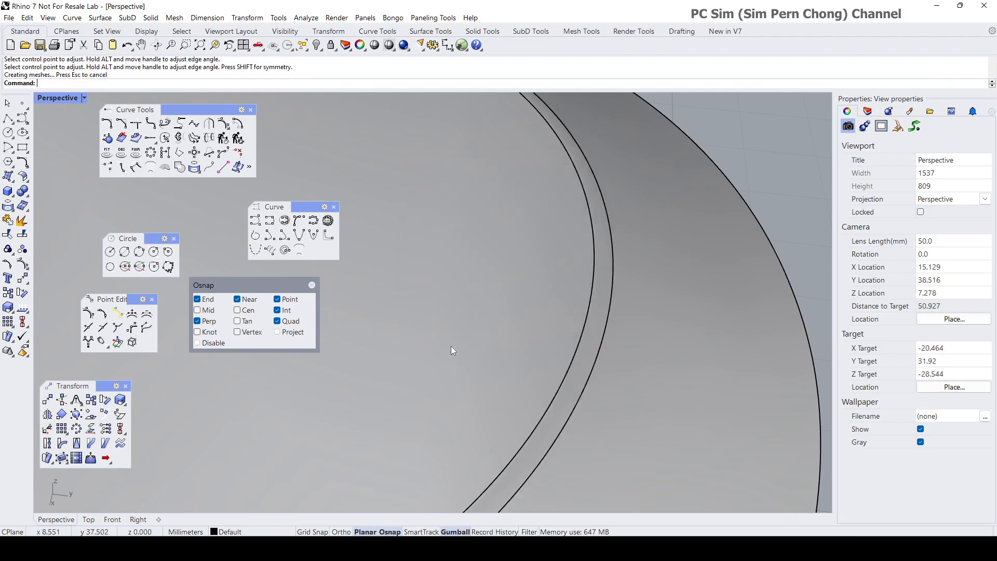
# Step: Join the planar head surface, the narrow blend strip and the main body surface into one polysurface
pyautogui.scroll(-11, 453, 343)
pyautogui.moveTo(453, 343); pyautogui.dragTo(534, 324, button='right')
pyautogui.scroll(6, 439, 297)
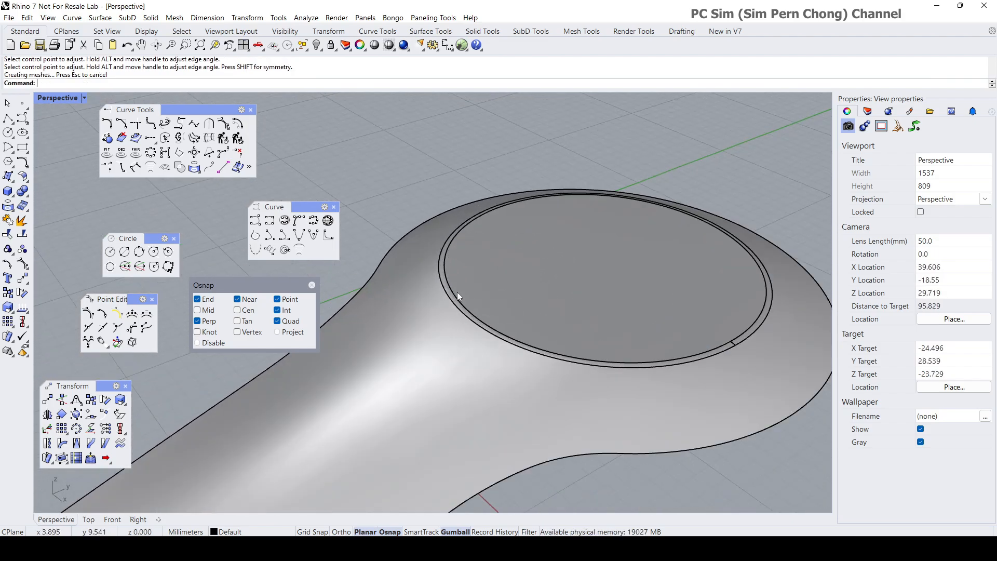
pyautogui.click(7, 220)
pyautogui.click(485, 285)
pyautogui.scroll(2, 485, 286)
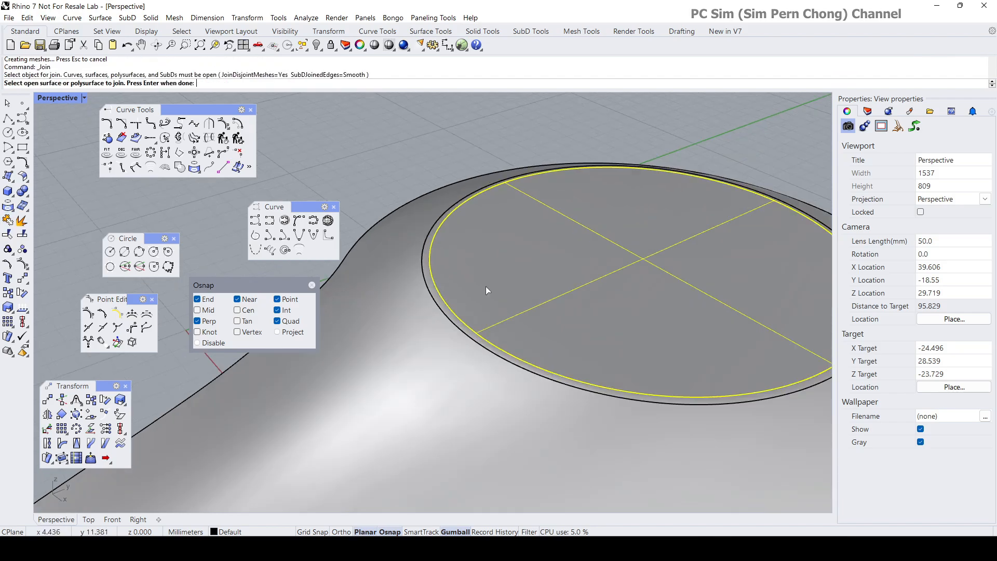
pyautogui.click(441, 306)
pyautogui.scroll(4, 440, 307)
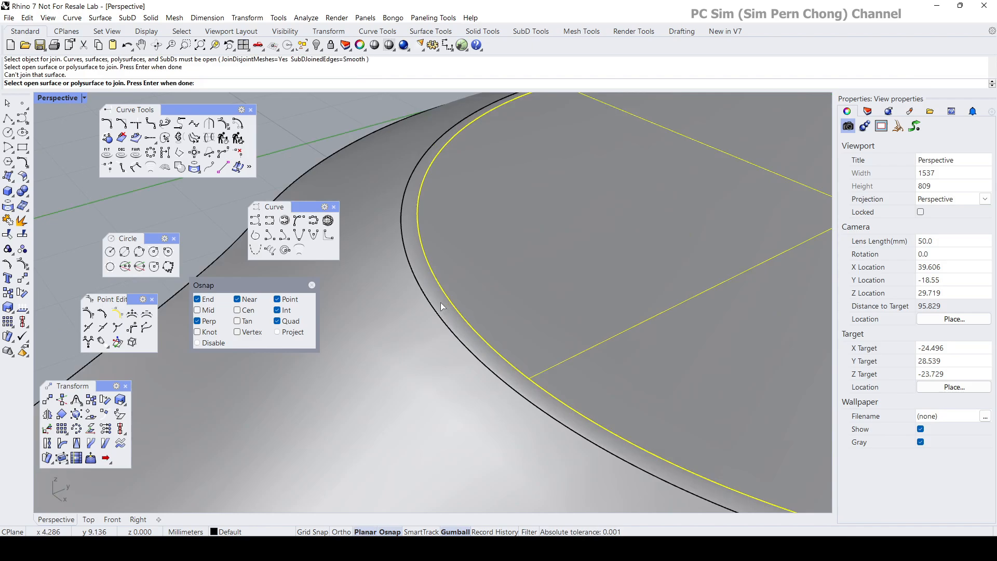
pyautogui.click(441, 304)
pyautogui.click(404, 330)
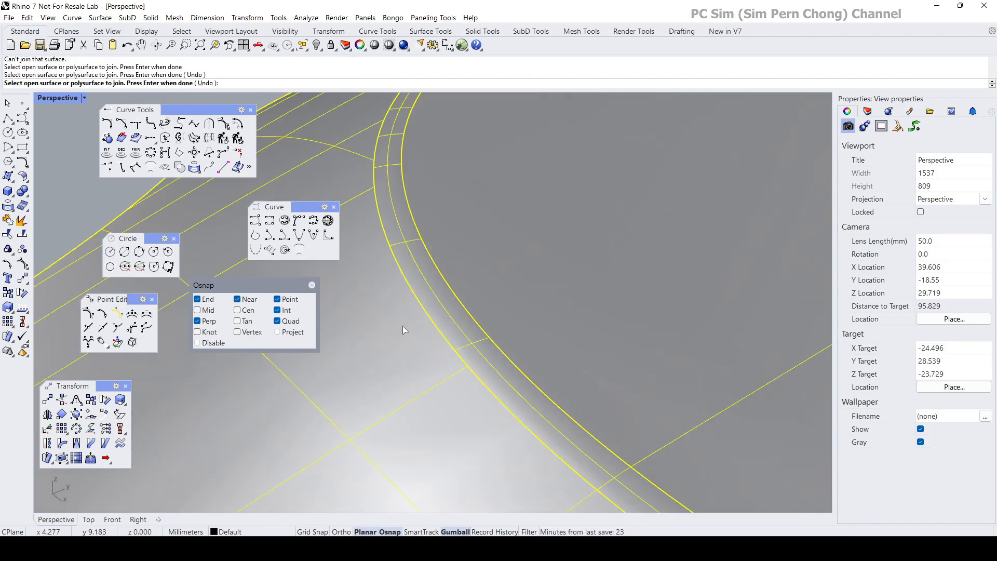
pyautogui.press('Return')
# Step: Examine the joined body's reflections around the blended rim and along the handle with an environment map, and end the analysis
pyautogui.scroll(-5, 403, 325)
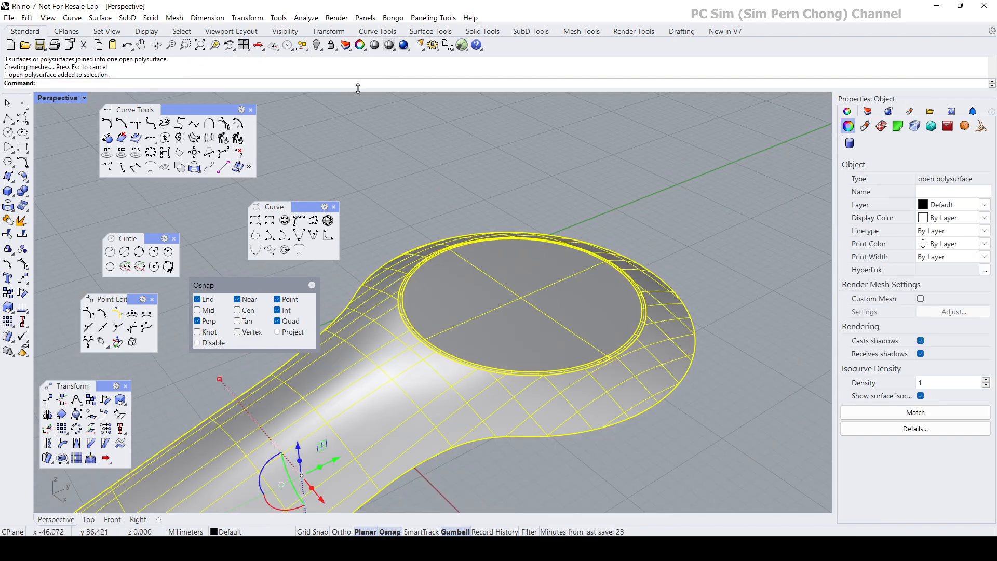
pyautogui.click(305, 18)
pyautogui.moveTo(342, 55)
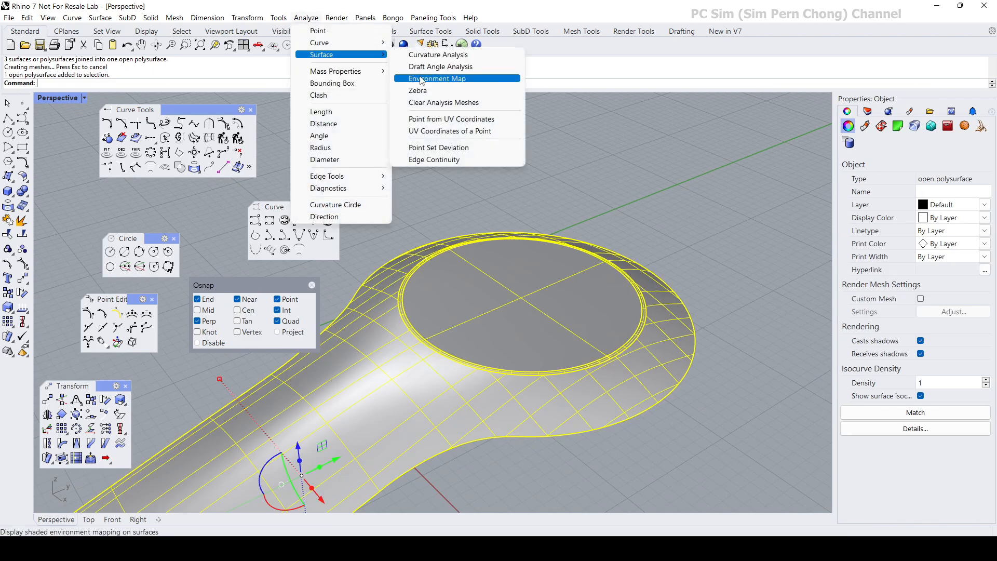
pyautogui.click(422, 78)
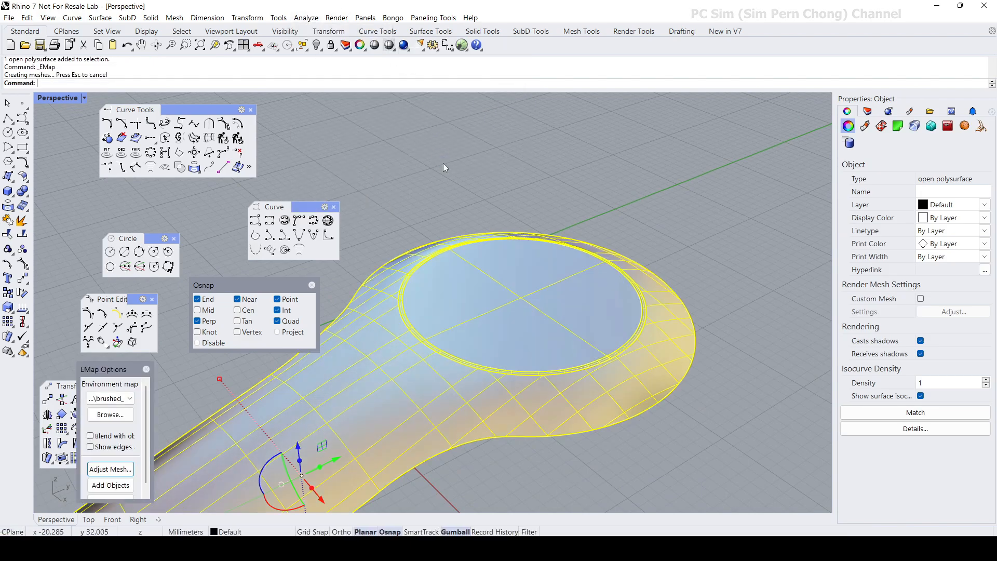
pyautogui.click(441, 166)
pyautogui.scroll(5, 487, 303)
pyautogui.moveTo(487, 302); pyautogui.dragTo(466, 209, button='right')
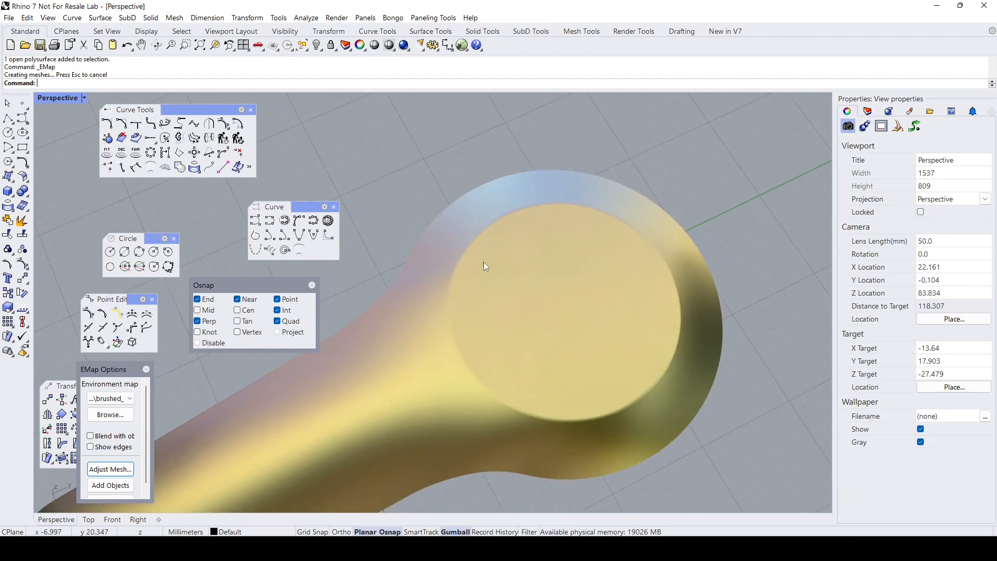
pyautogui.scroll(-5, 490, 272)
pyautogui.moveTo(500, 285); pyautogui.dragTo(533, 249, button='right')
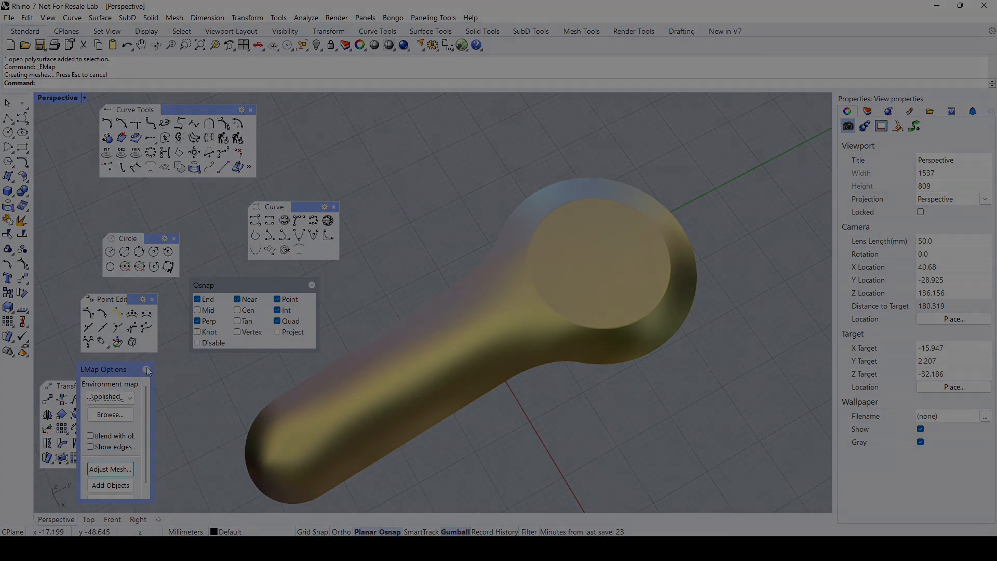
pyautogui.click(150, 368)
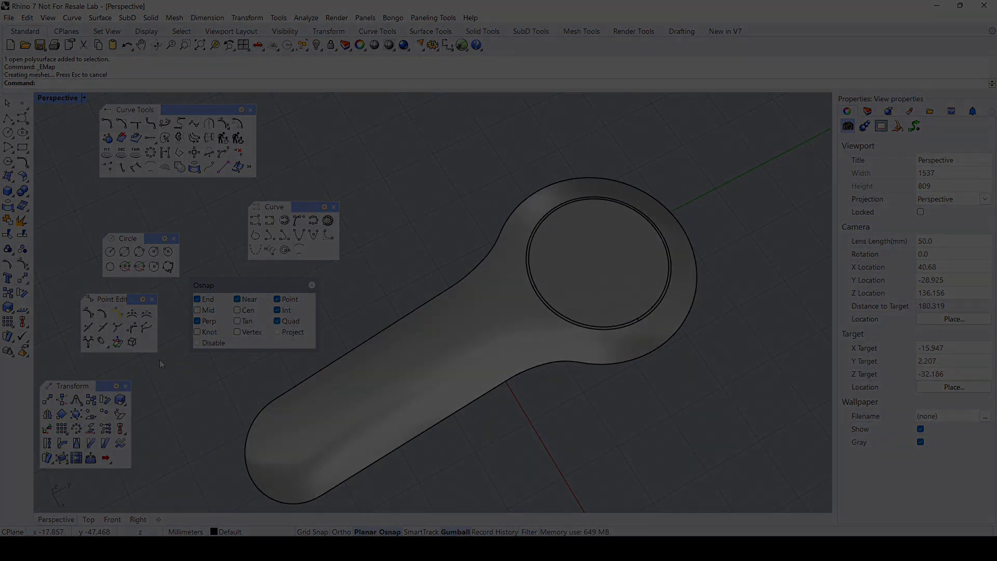